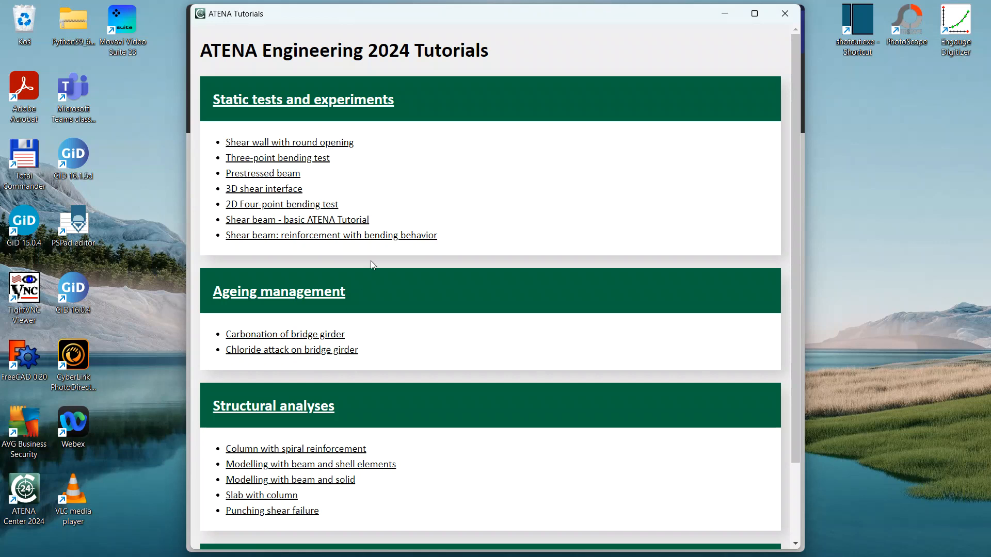
# - Open the 'Shear wall with round opening' example, preview its result image, and show its tutorial PDF
pyautogui.click(344, 143)
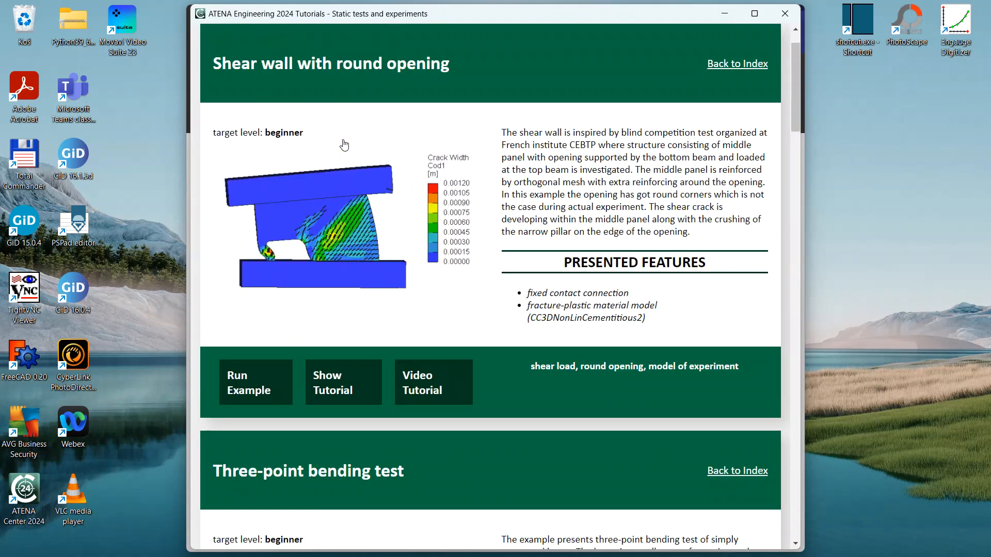
pyautogui.click(407, 251)
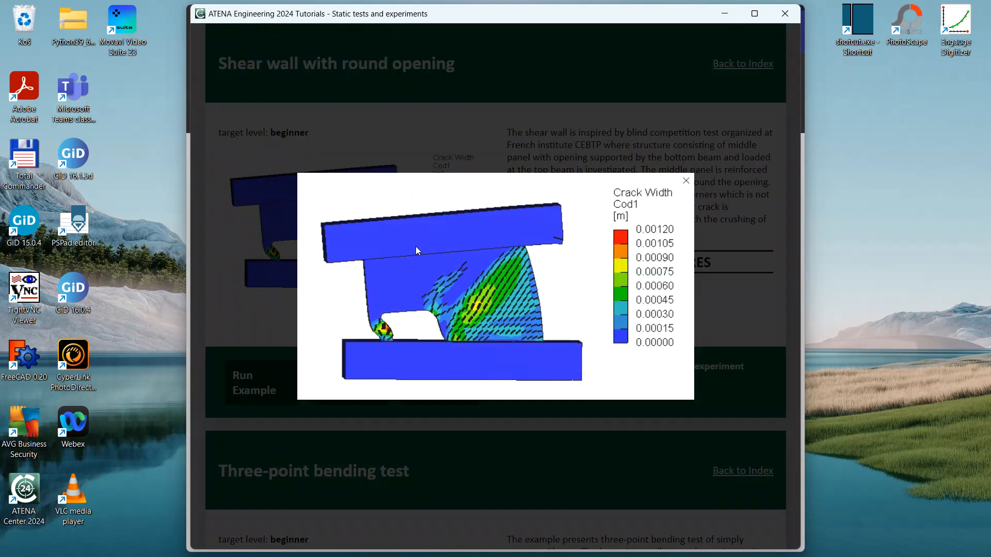
pyautogui.click(744, 185)
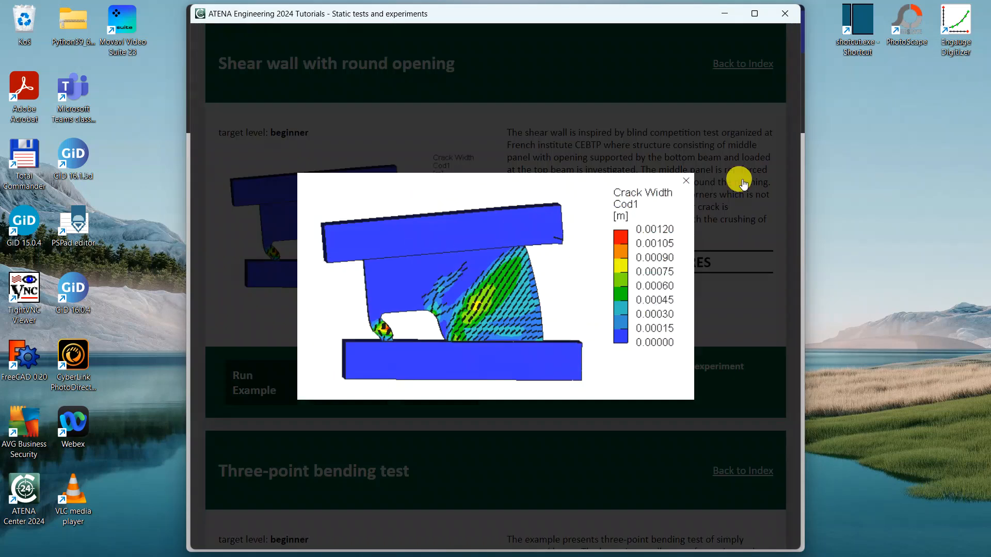
pyautogui.click(346, 383)
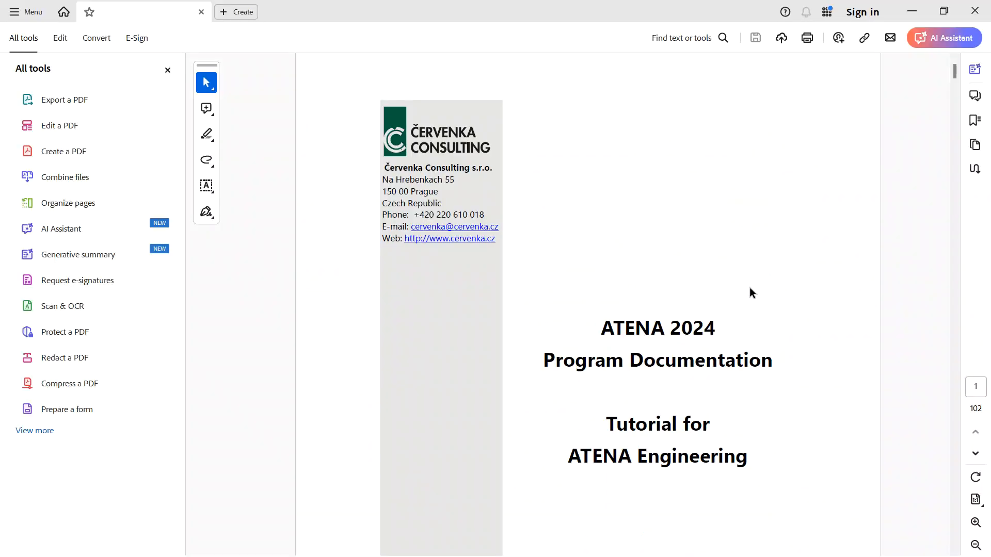
# - Review the wall geometry and reinforcement figures on pages 5–6, then close the PDF
pyautogui.scroll(-15, 749, 288)
pyautogui.scroll(-10, 749, 287)
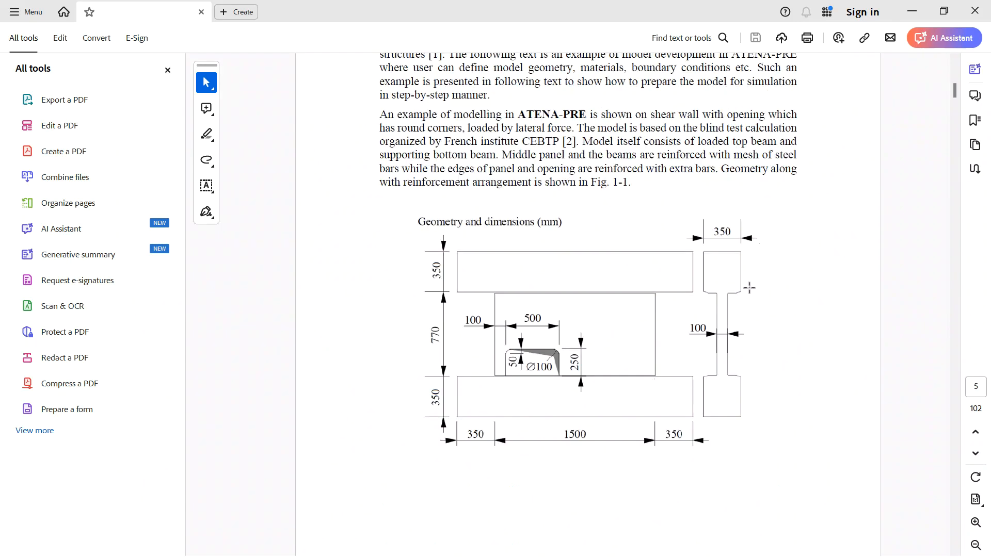
pyautogui.scroll(1, 749, 287)
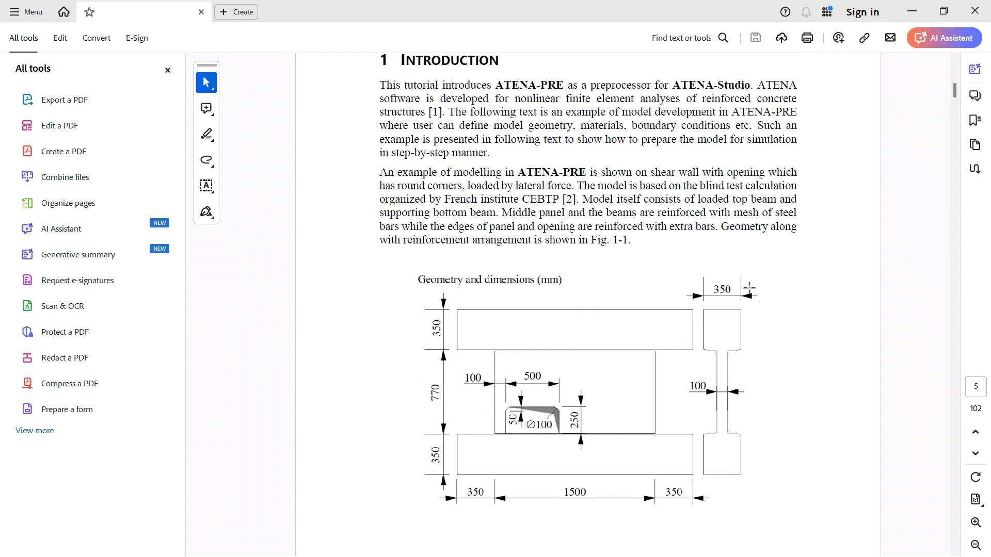
pyautogui.scroll(-14, 749, 287)
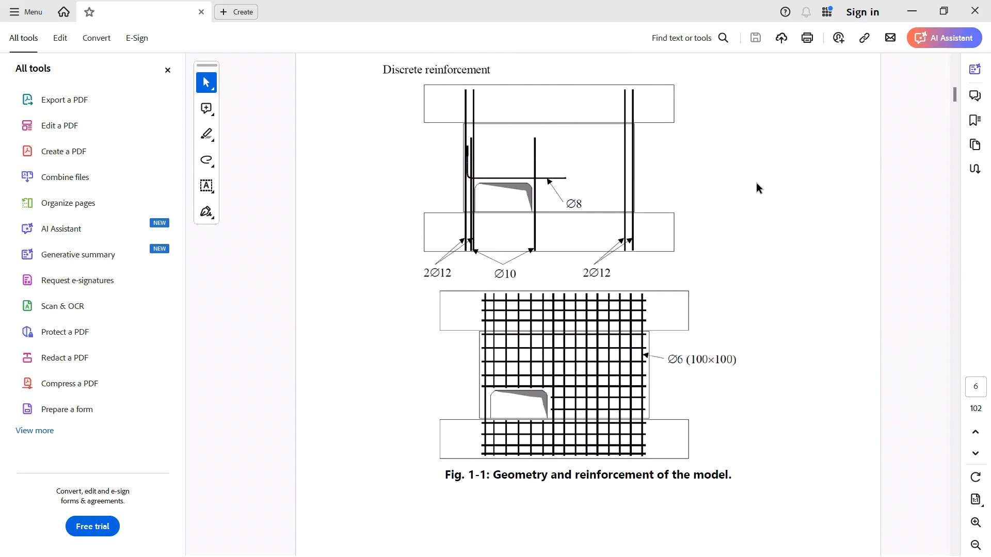
pyautogui.click(974, 13)
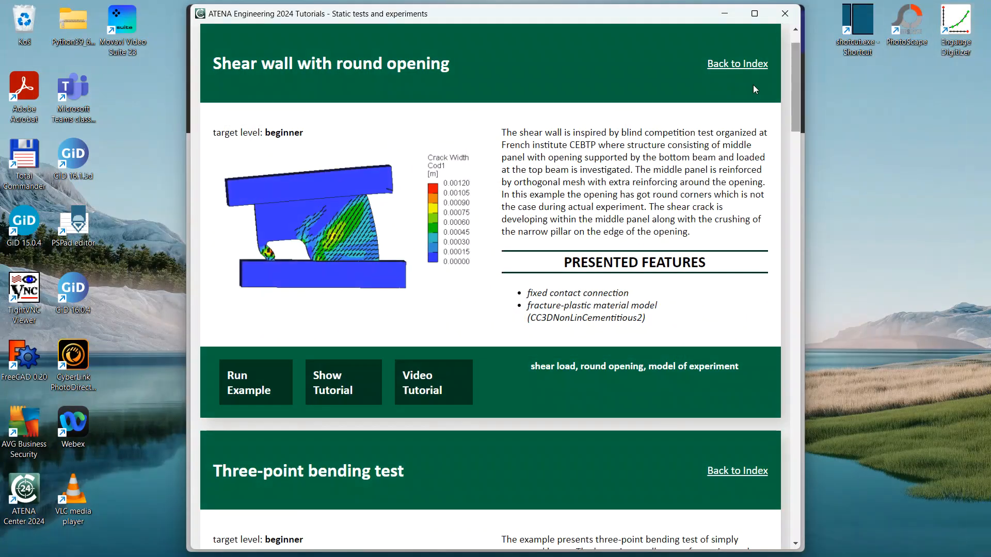
# - Close the Tutorials window and launch ATENA Preprocessor from the launcher
pyautogui.click(778, 20)
pyautogui.click(302, 230)
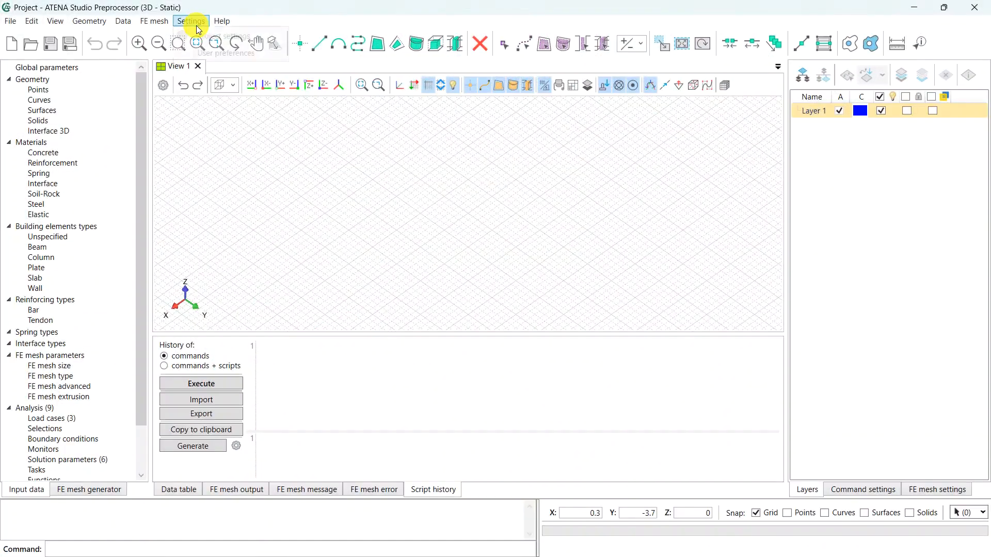
# - Set the project name to Shear_wall_with_round_opening in Project settings
pyautogui.click(194, 23)
pyautogui.click(196, 38)
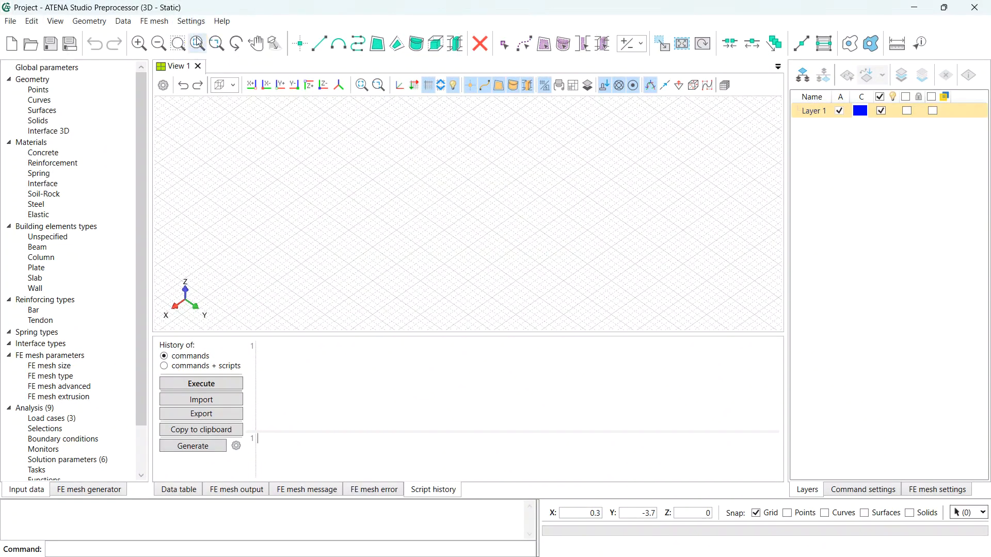
pyautogui.doubleClick(452, 172)
pyautogui.write('Shear_wall_with')
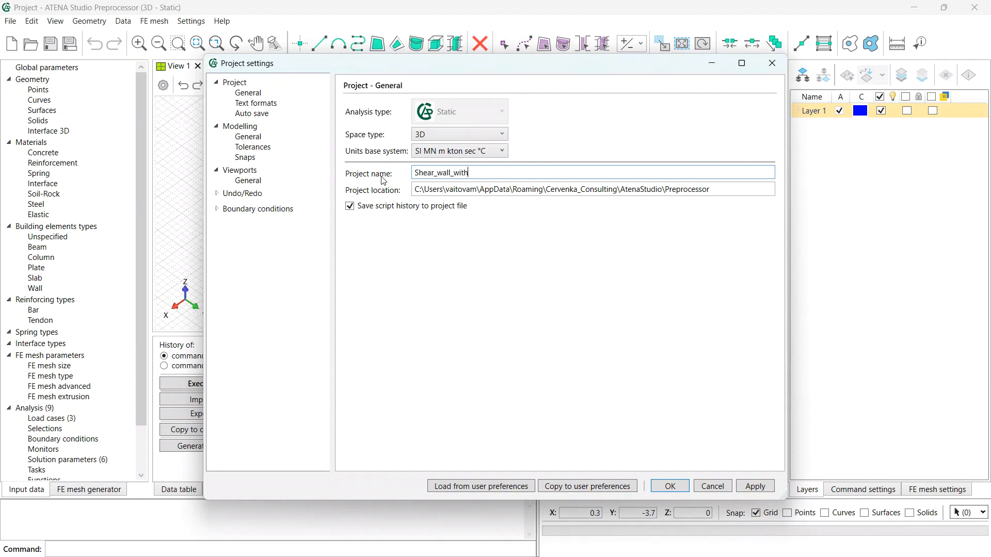
pyautogui.write('ound_opening')
pyautogui.click(669, 485)
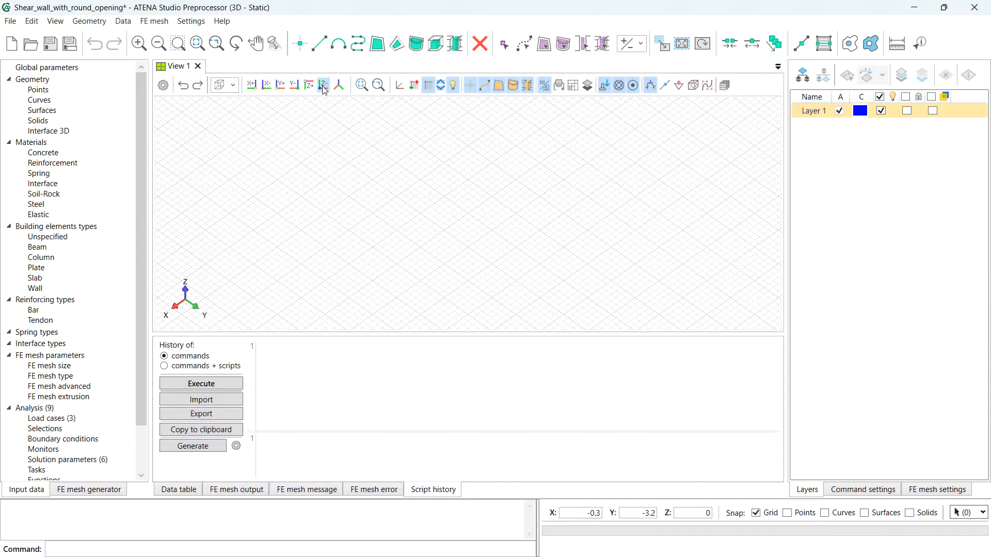
# - Create points at (0,0,0), (0,0.1,0) and (0,0.6,0)
pyautogui.click(303, 46)
pyautogui.write('0')
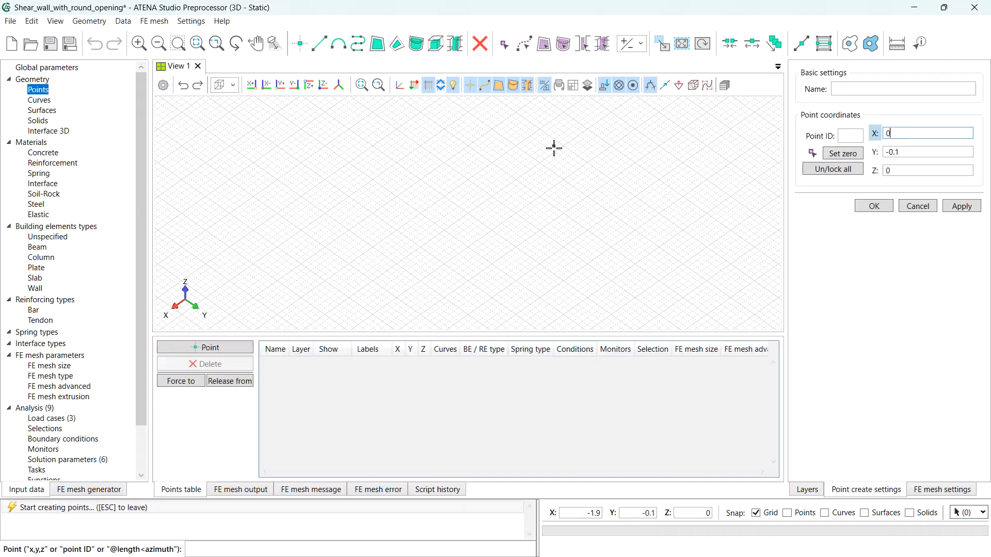
pyautogui.press('Tab')
pyautogui.write('0')
pyautogui.press('Tab')
pyautogui.press('Tab')
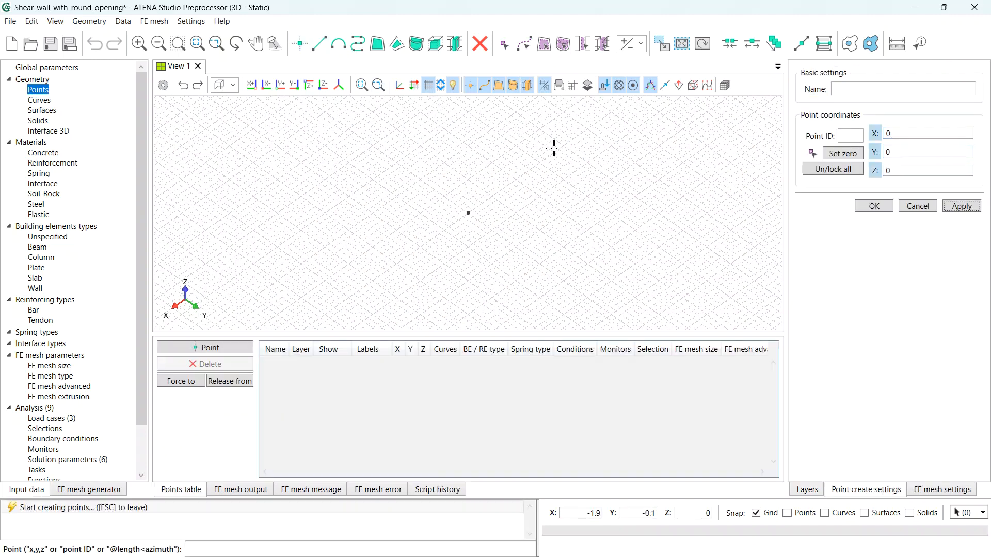
pyautogui.press('Return')
pyautogui.press('Tab')
pyautogui.write('.1')
pyautogui.press('Tab')
pyautogui.press('Tab')
pyautogui.press('Return')
# - Add points at (0,1.5,0), (0,0.15,0.25) and (0,0.55,0.25), then view the Y–Z plane
pyautogui.press('Tab')
pyautogui.write('0.6')
pyautogui.press('Tab')
pyautogui.press('Tab')
pyautogui.press('Return')
pyautogui.press('Tab')
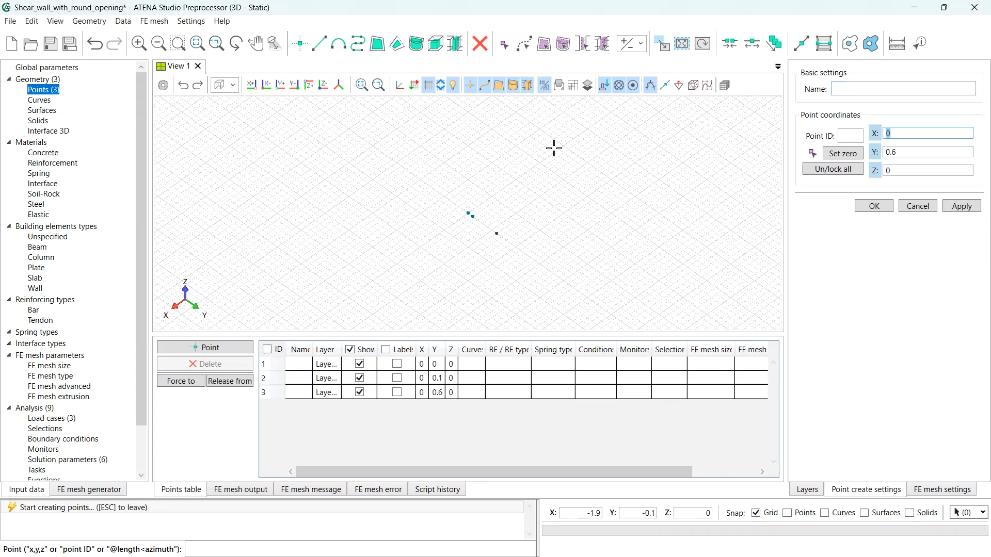
pyautogui.press('Tab')
pyautogui.write('1.5')
pyautogui.press('Tab')
pyautogui.press('Tab')
pyautogui.press('Return')
pyautogui.press('Tab')
pyautogui.press('Tab')
pyautogui.write('0,15')
pyautogui.press('Tab')
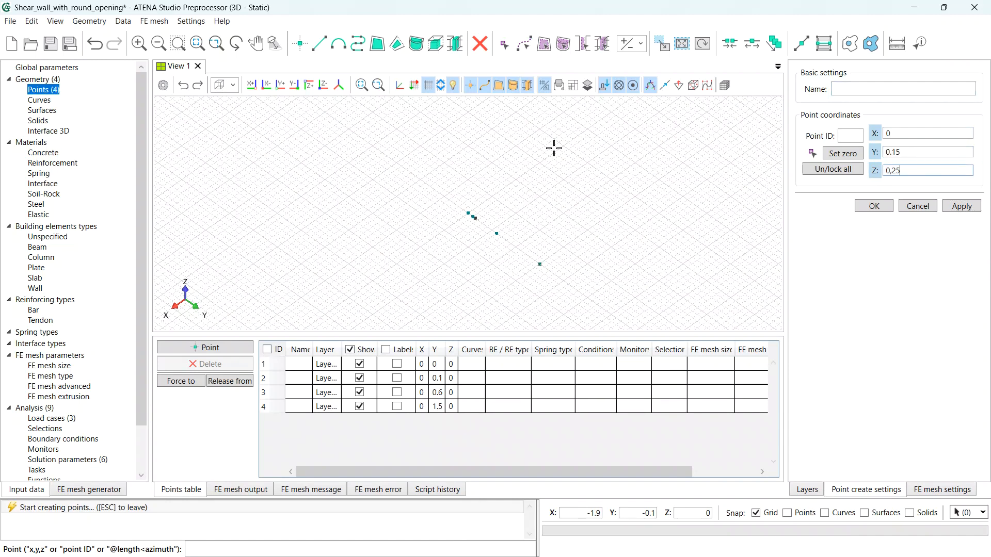
pyautogui.press('Tab')
pyautogui.press('Return')
pyautogui.press('Tab')
pyautogui.press('Tab')
pyautogui.write('0')
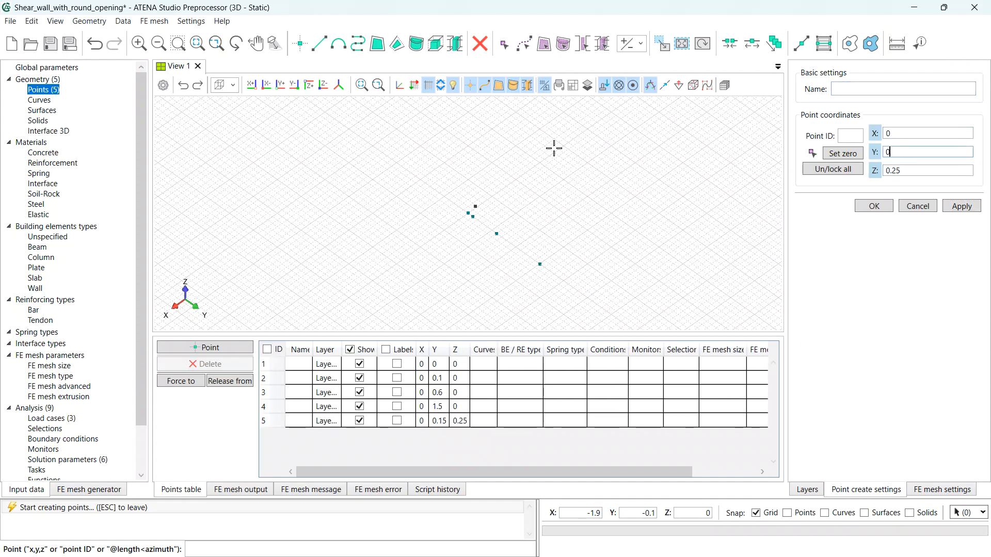
pyautogui.press('Tab')
pyautogui.press('Return')
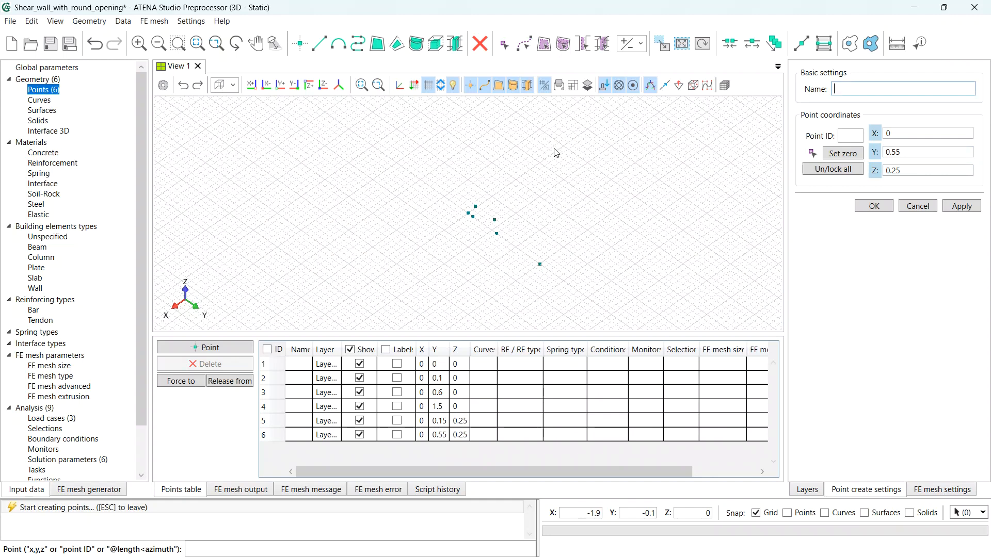
pyautogui.press('Escape')
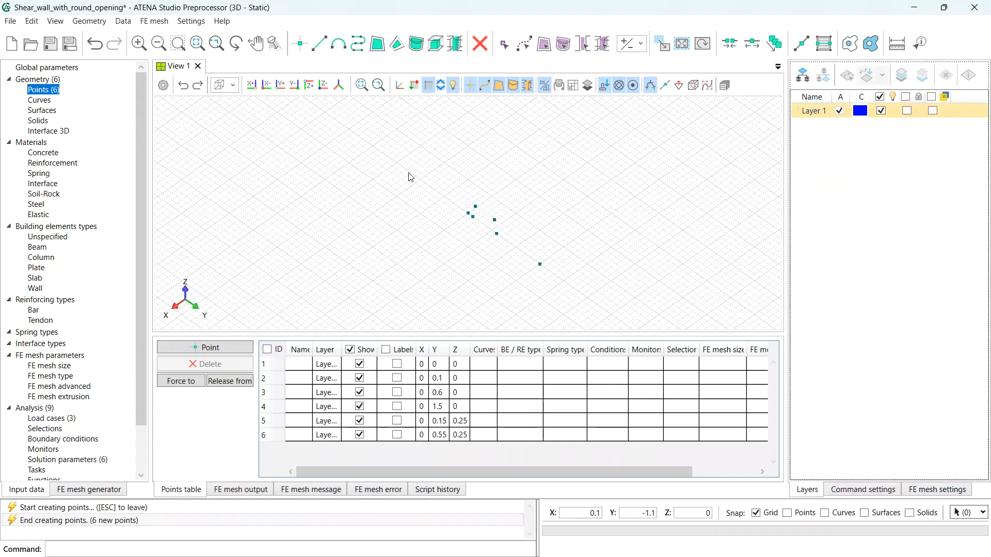
pyautogui.click(265, 86)
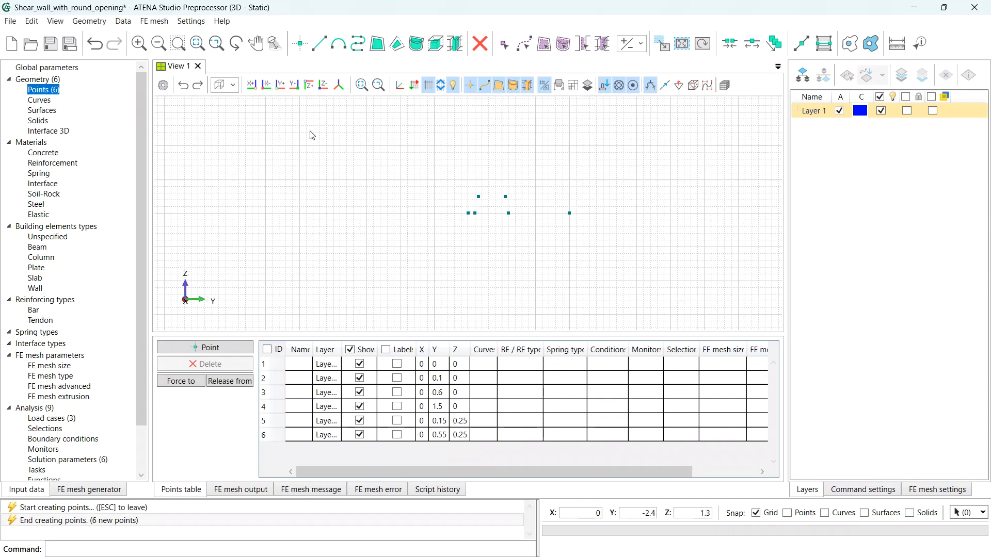
# - Extrude points 1 and 4 upward to Z 0.77, forming the tall wall edges
pyautogui.moveTo(564, 182); pyautogui.dragTo(508, 246, button='middle')
pyautogui.scroll(1, 482, 285)
pyautogui.scroll(4, 481, 284)
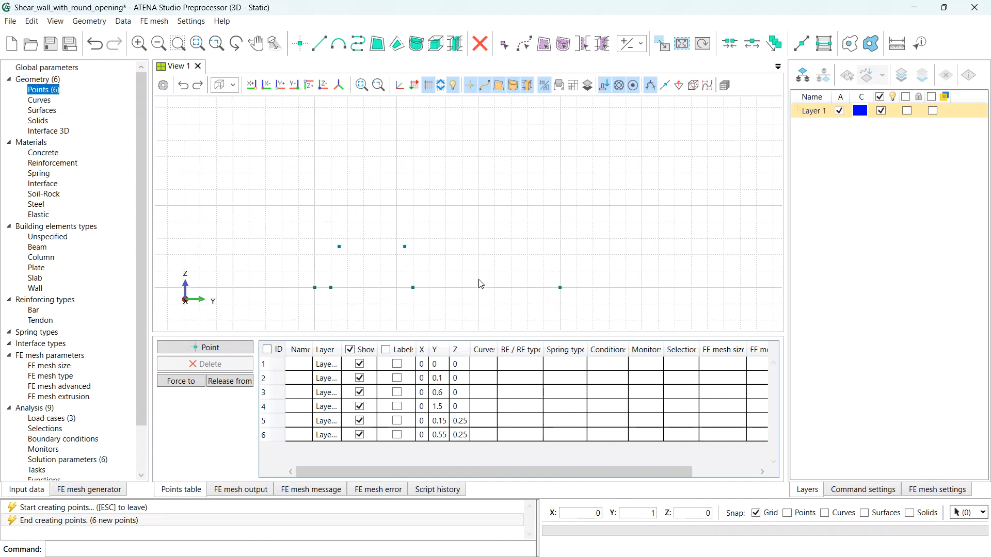
pyautogui.moveTo(471, 272); pyautogui.dragTo(511, 272, button='middle')
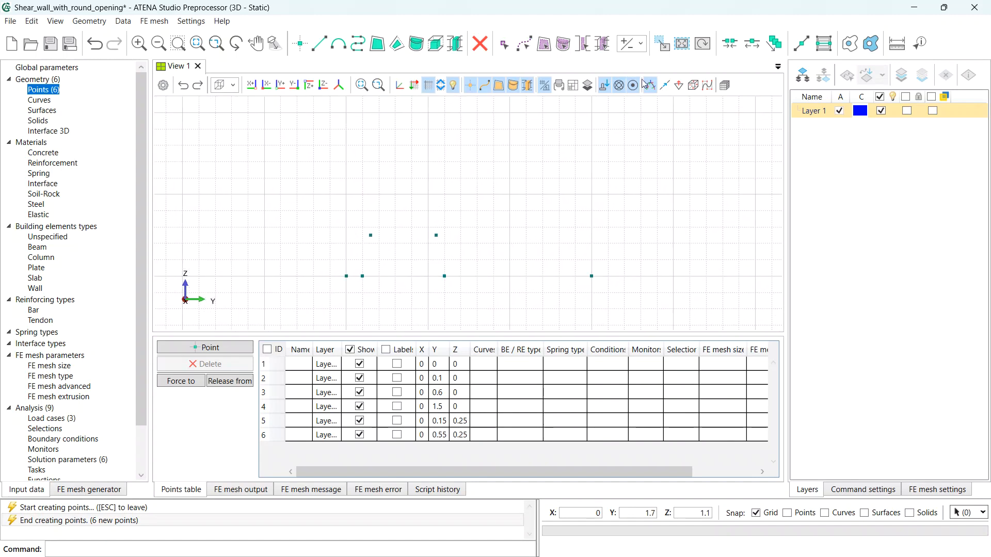
pyautogui.click(663, 49)
pyautogui.click(813, 133)
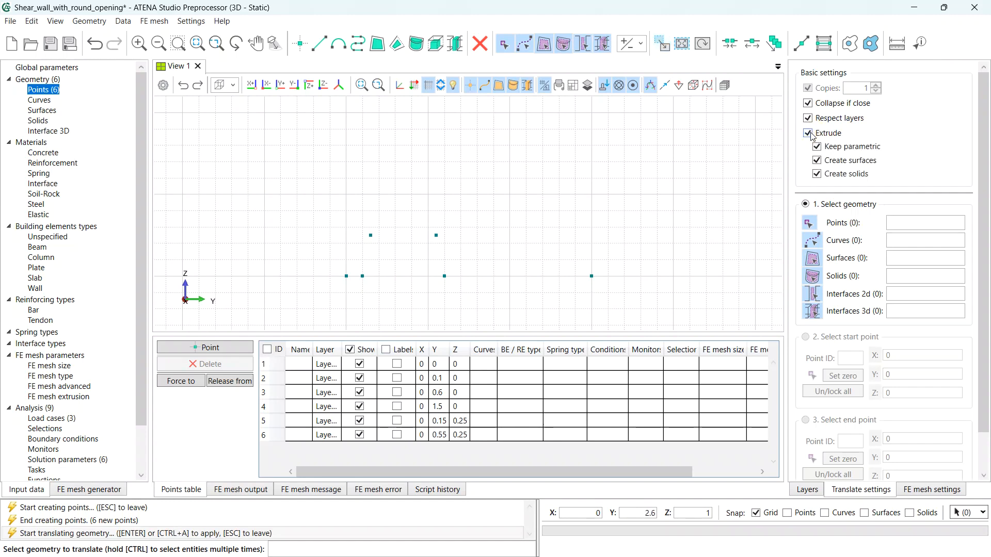
pyautogui.click(344, 276)
pyautogui.keyDown('ctrl'); pyautogui.click(593, 277); pyautogui.keyUp('ctrl')
pyautogui.press('Return')
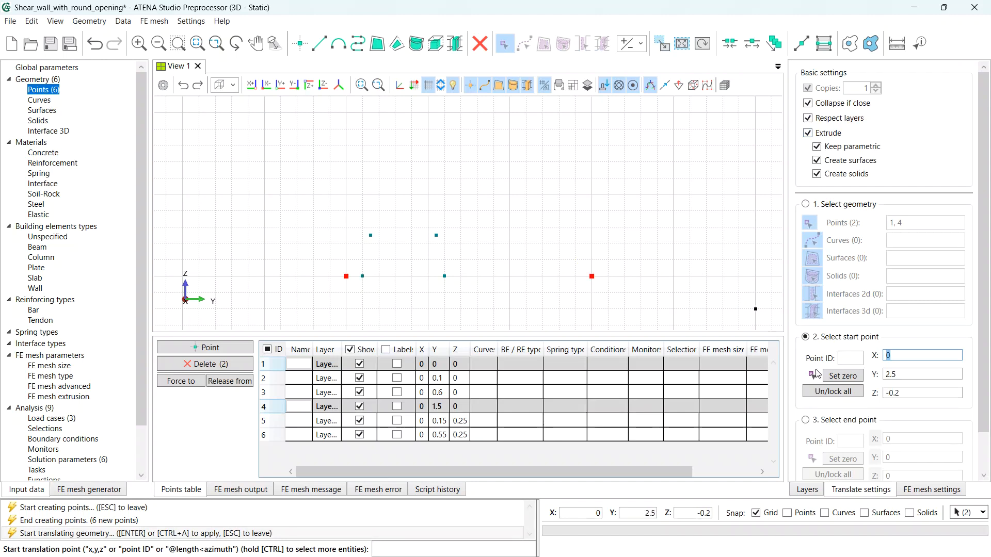
pyautogui.click(834, 375)
pyautogui.scroll(-1, 835, 376)
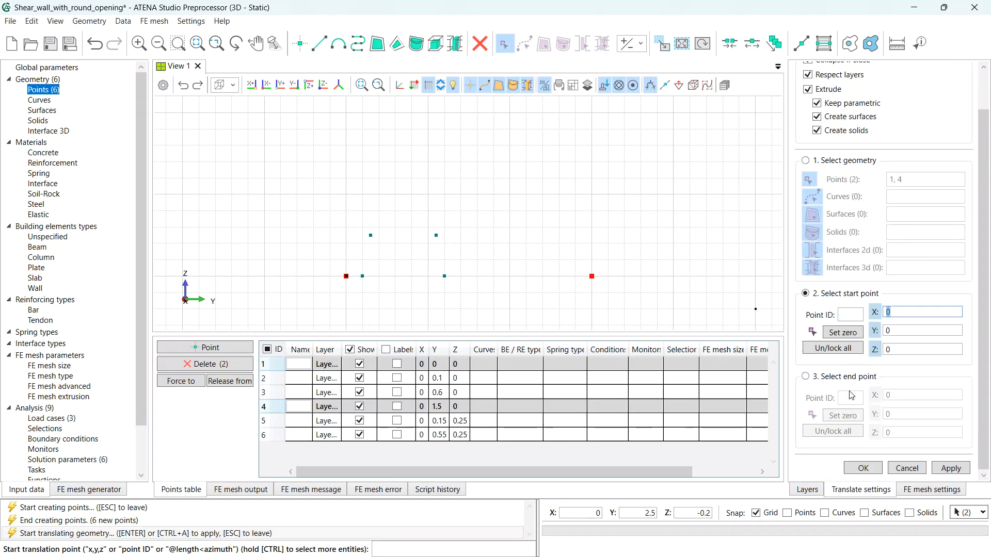
pyautogui.press('Return')
pyautogui.click(847, 416)
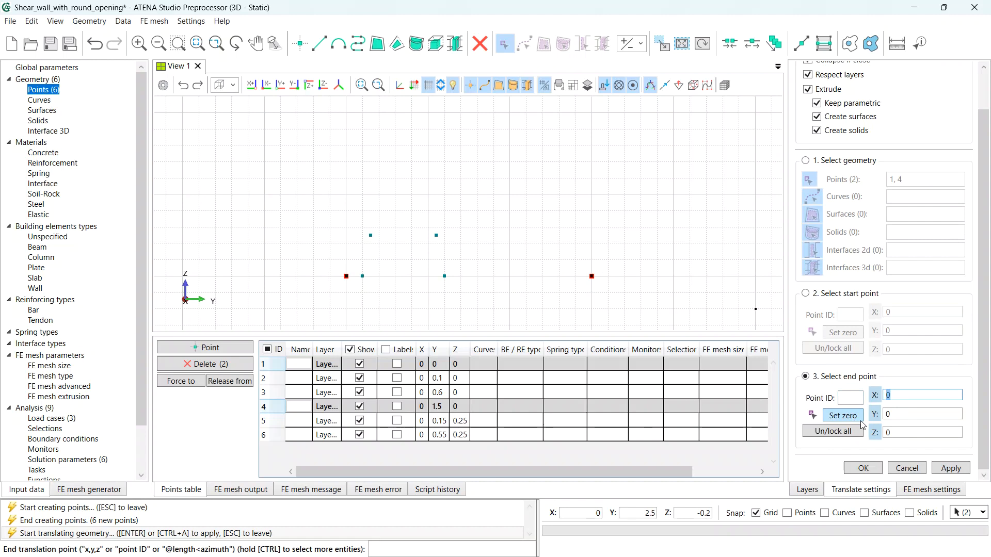
pyautogui.click(914, 433)
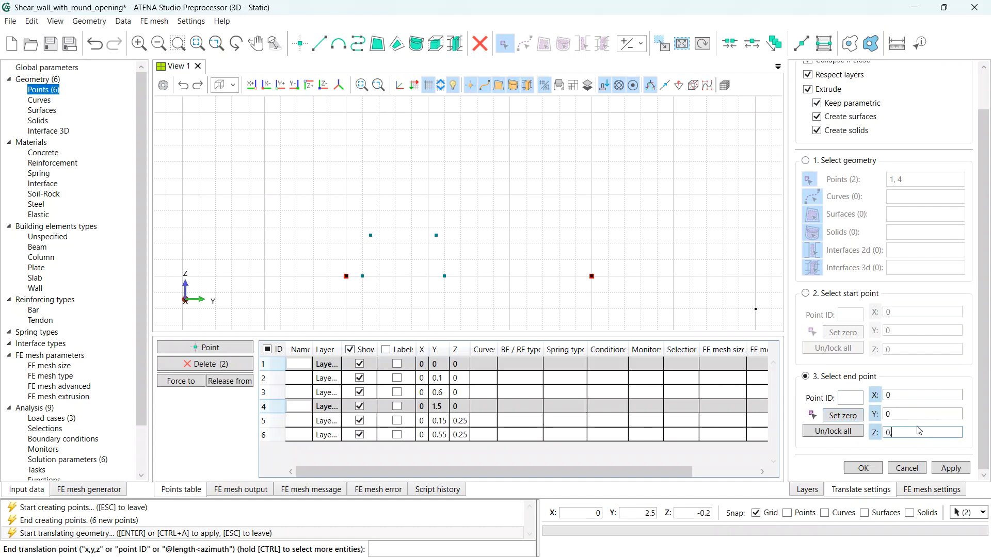
pyautogui.write(',77')
pyautogui.press('Tab')
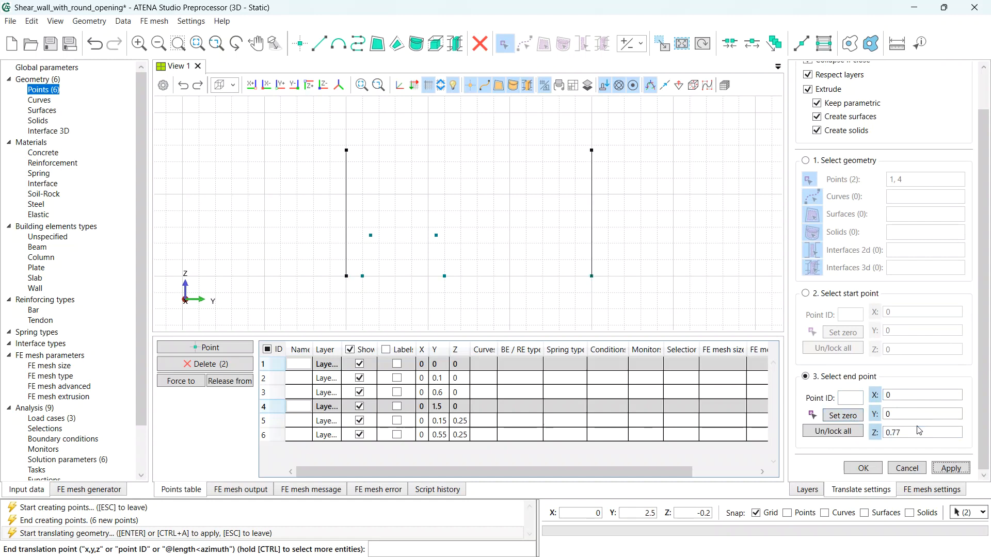
pyautogui.press('Return')
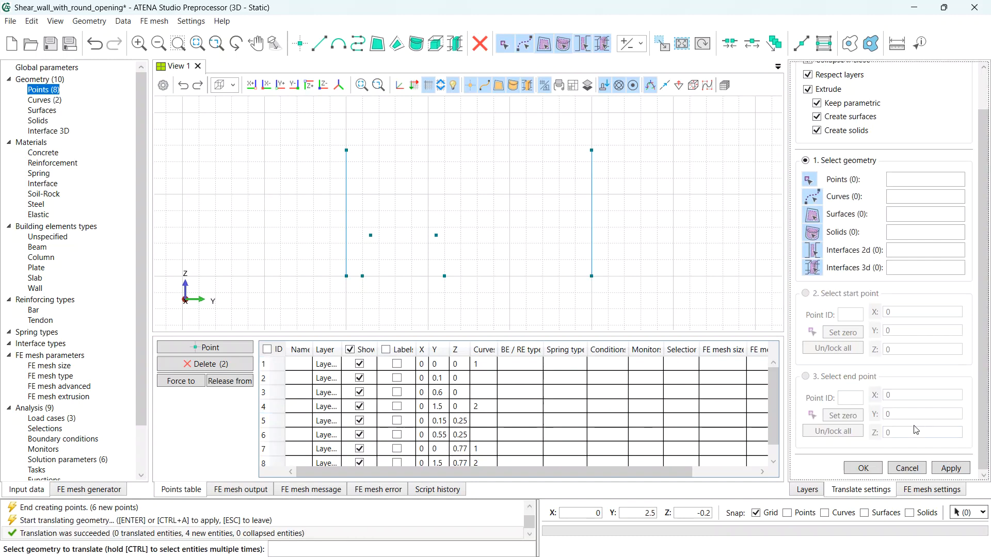
# - Extrude points 2 and 3 upward by Z 0.2 as the opening's vertical sides
pyautogui.click(363, 276)
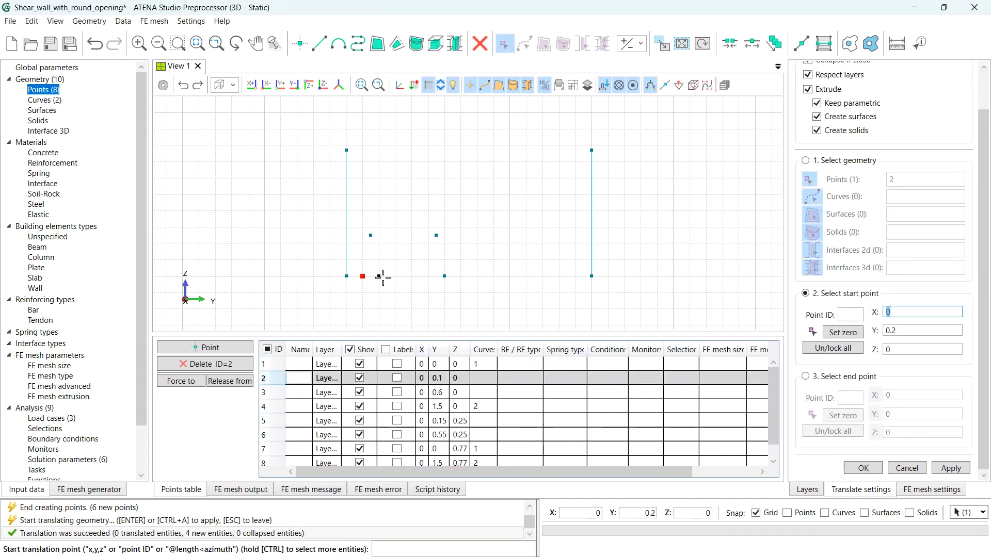
pyautogui.keyDown('ctrl'); pyautogui.click(443, 276); pyautogui.keyUp('ctrl')
pyautogui.press('Return')
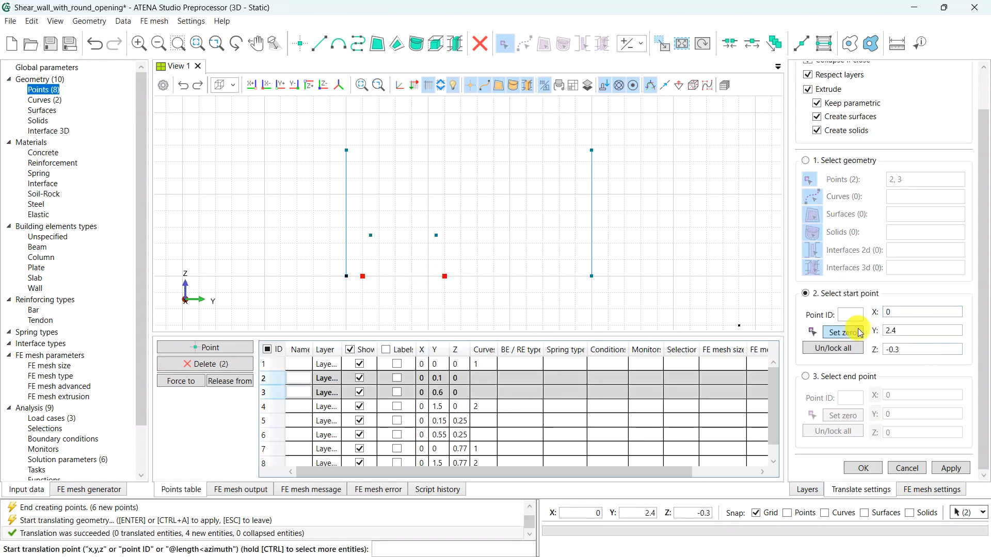
pyautogui.click(852, 377)
pyautogui.click(843, 415)
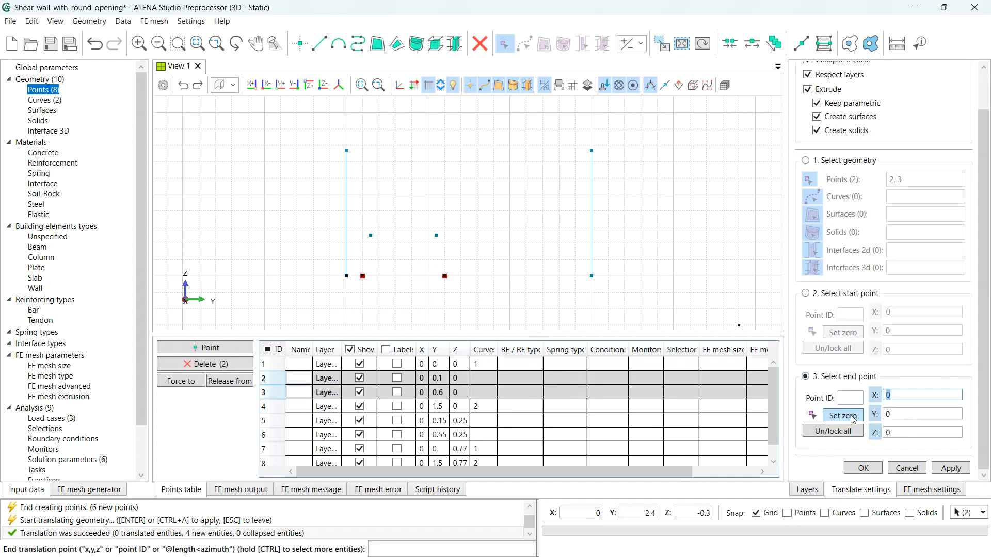
pyautogui.click(895, 432)
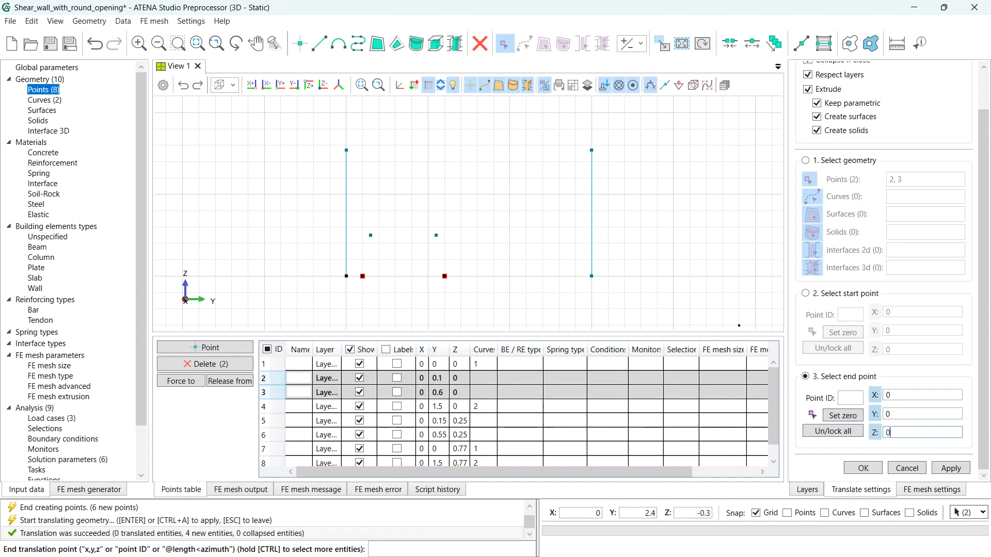
pyautogui.write('0,2')
pyautogui.press('Return')
pyautogui.press('Return')
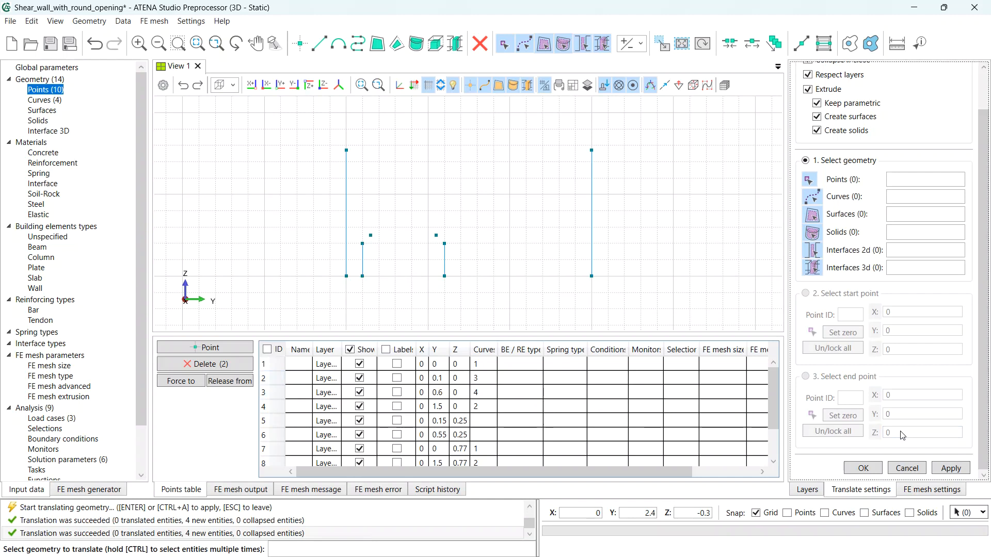
pyautogui.press('Escape')
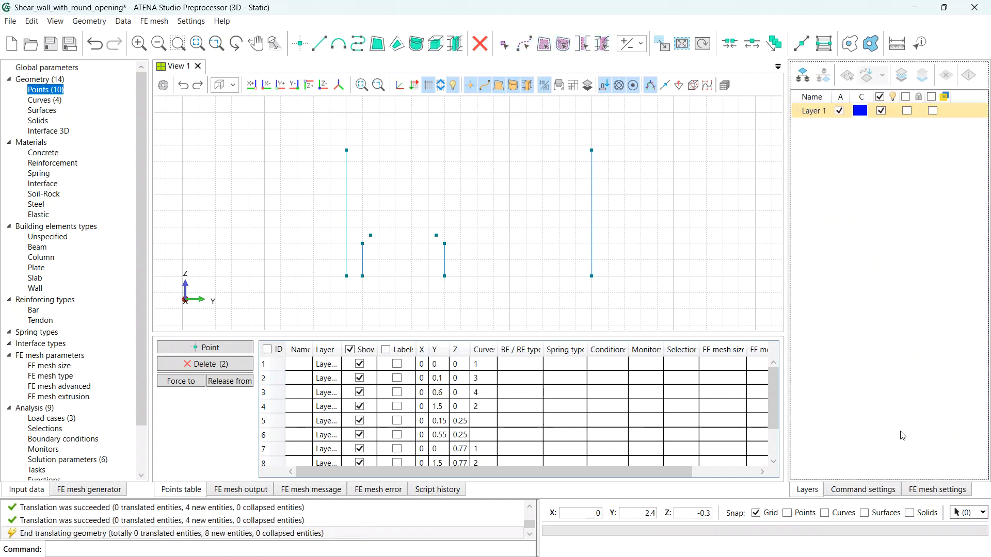
pyautogui.click(319, 46)
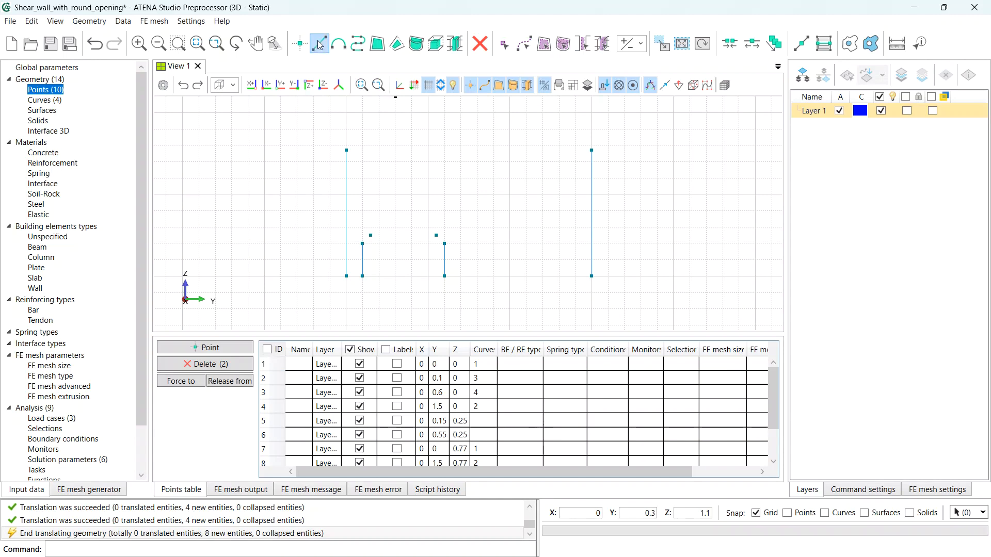
# - Draw lines 1–2 and 3–4 along the bottom, 8–7 across the top, and 5–6 over the opening
pyautogui.click(347, 276)
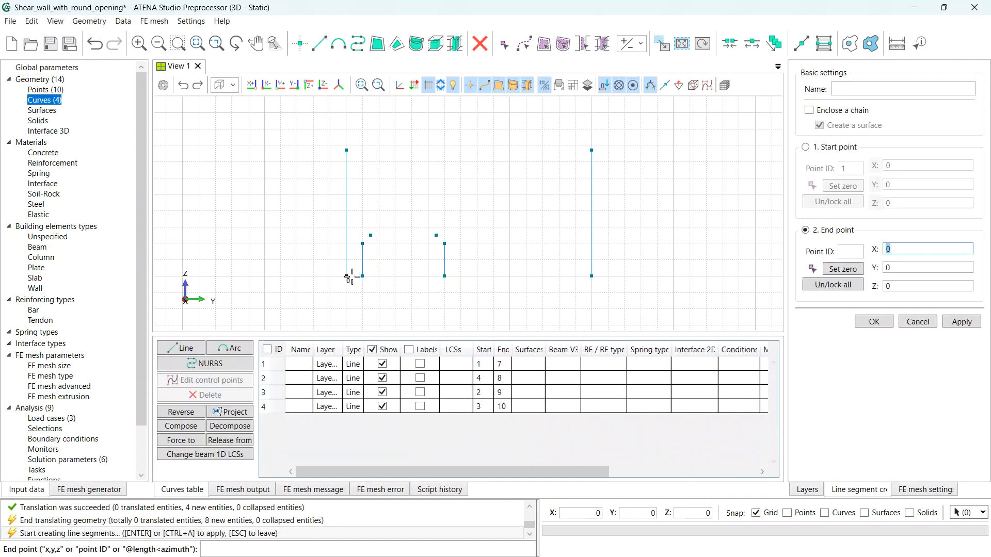
pyautogui.click(363, 276)
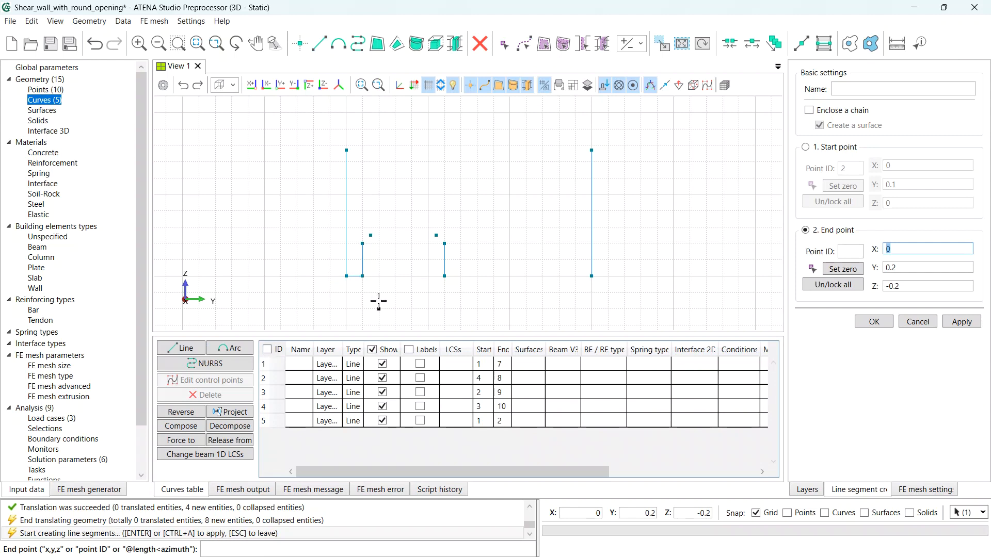
pyautogui.press('Escape')
pyautogui.click(444, 277)
pyautogui.click(591, 276)
pyautogui.press('Escape')
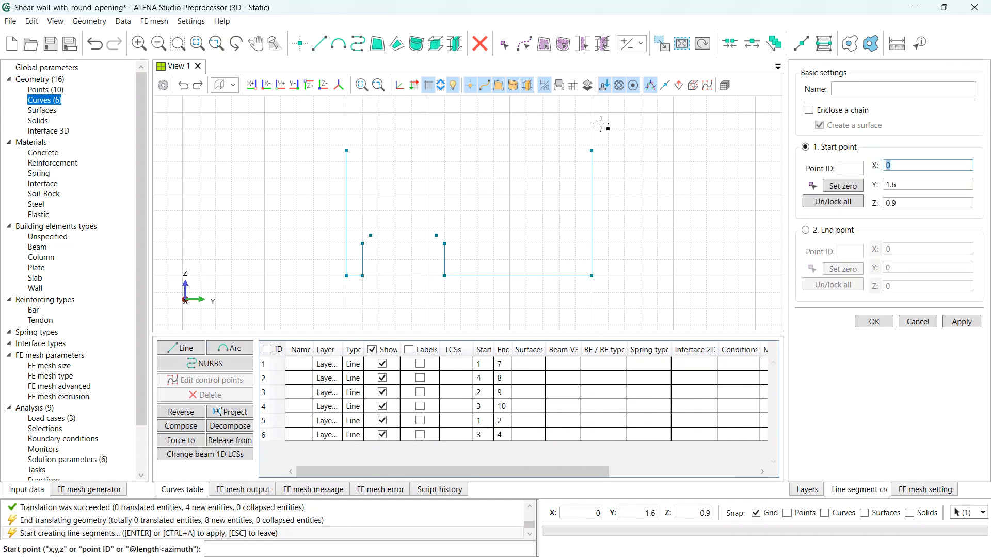
pyautogui.click(592, 151)
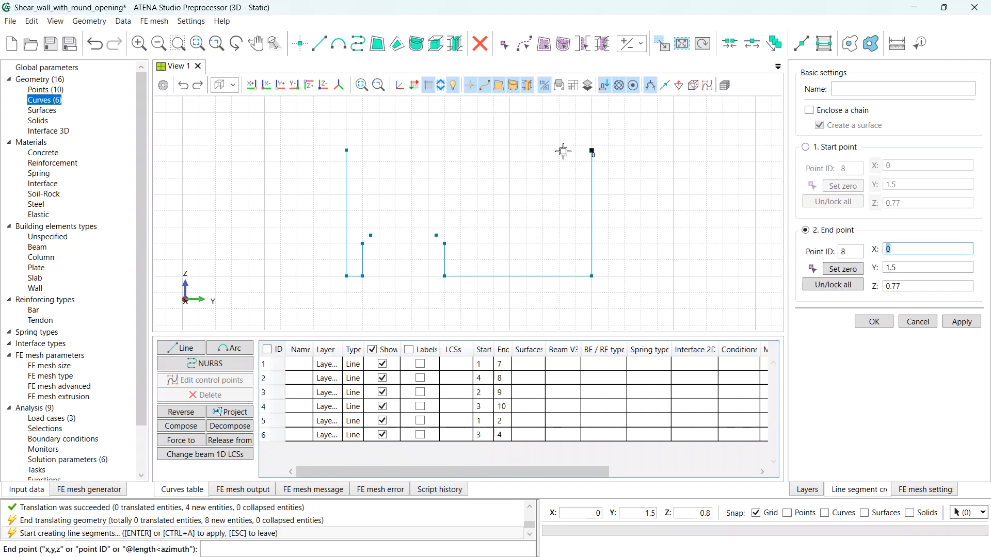
pyautogui.click(347, 150)
pyautogui.press('Escape')
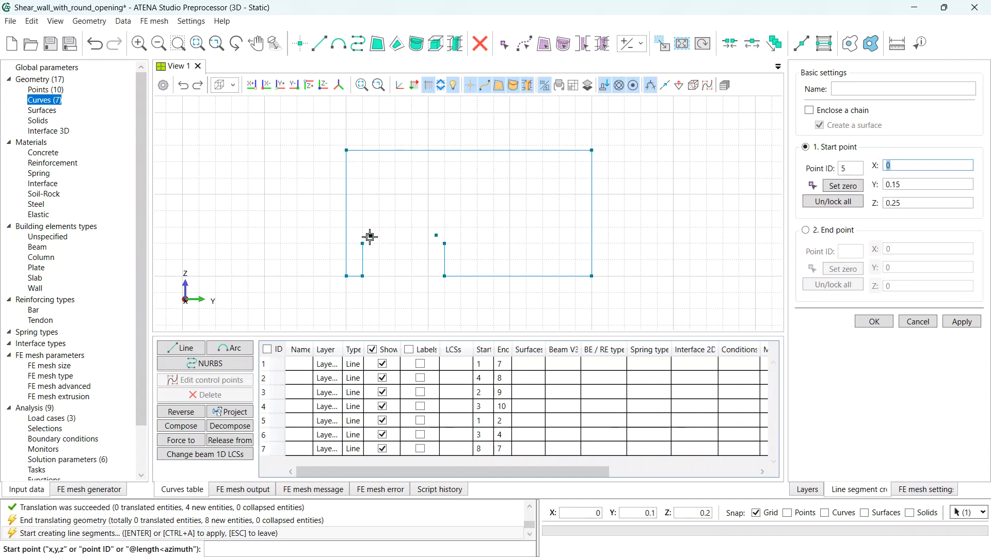
pyautogui.click(371, 235)
pyautogui.click(437, 235)
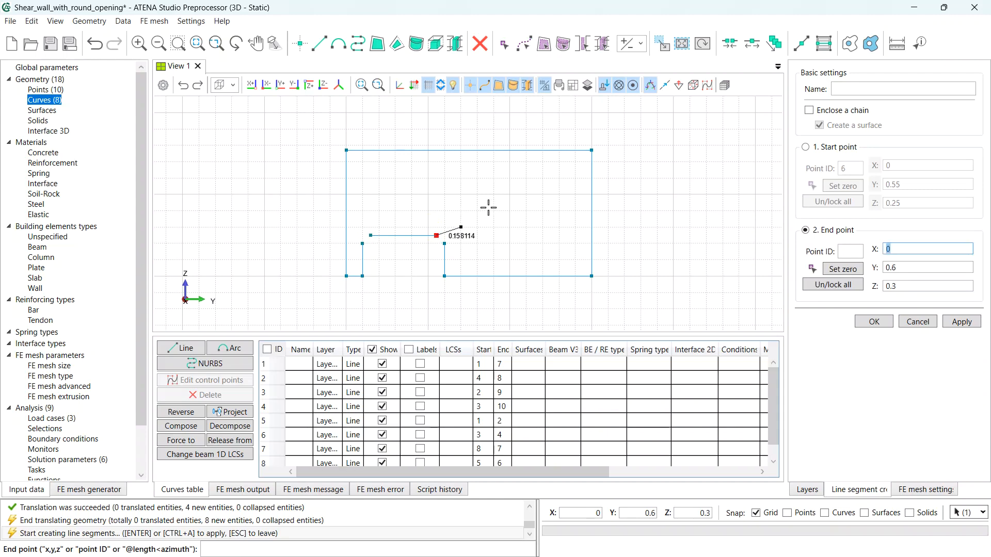
pyautogui.press('Escape')
pyautogui.press('Escape')
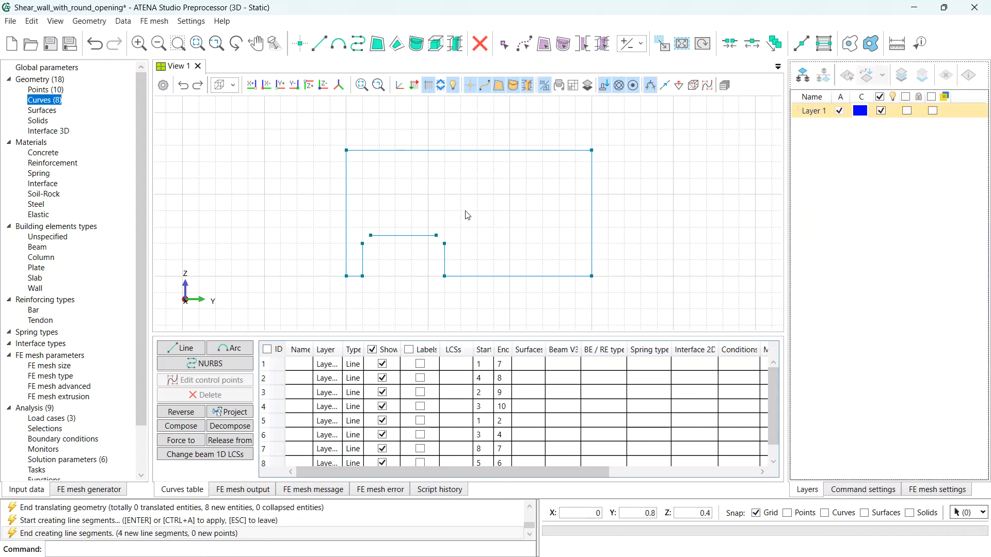
pyautogui.scroll(3, 413, 243)
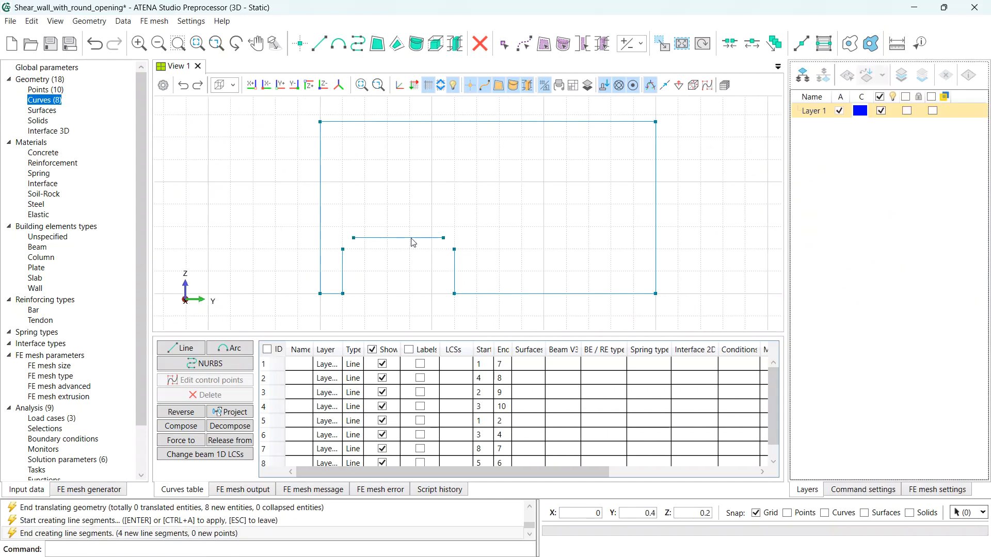
# - Draw start-end-radius arcs of radius 0.05 at the opening's upper-left and upper-right corners
pyautogui.click(335, 49)
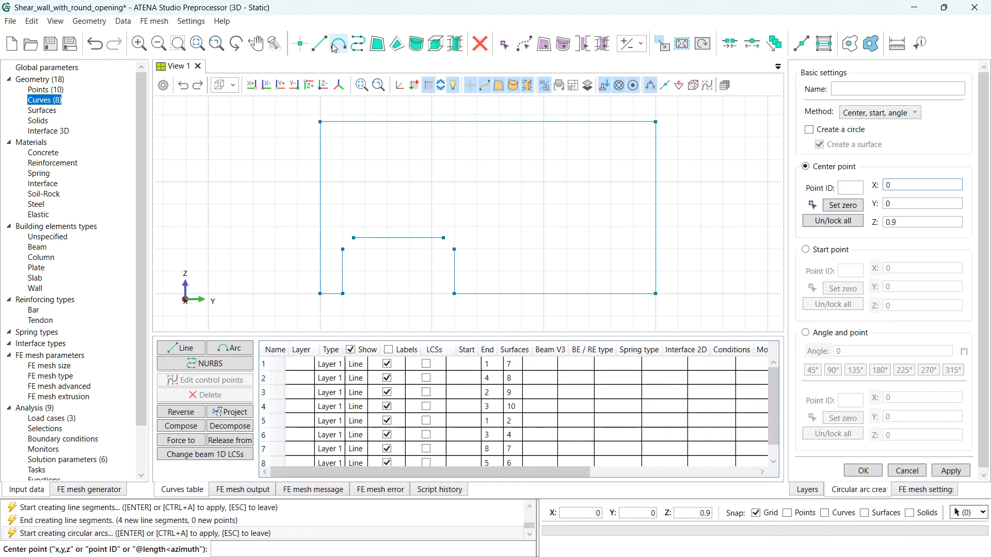
pyautogui.click(879, 114)
pyautogui.click(887, 141)
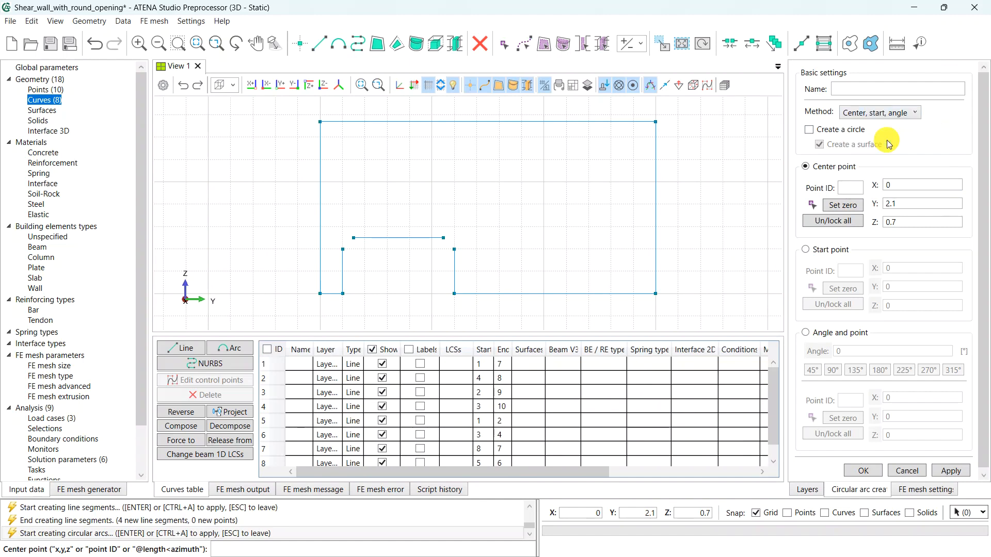
pyautogui.click(343, 249)
pyautogui.click(353, 238)
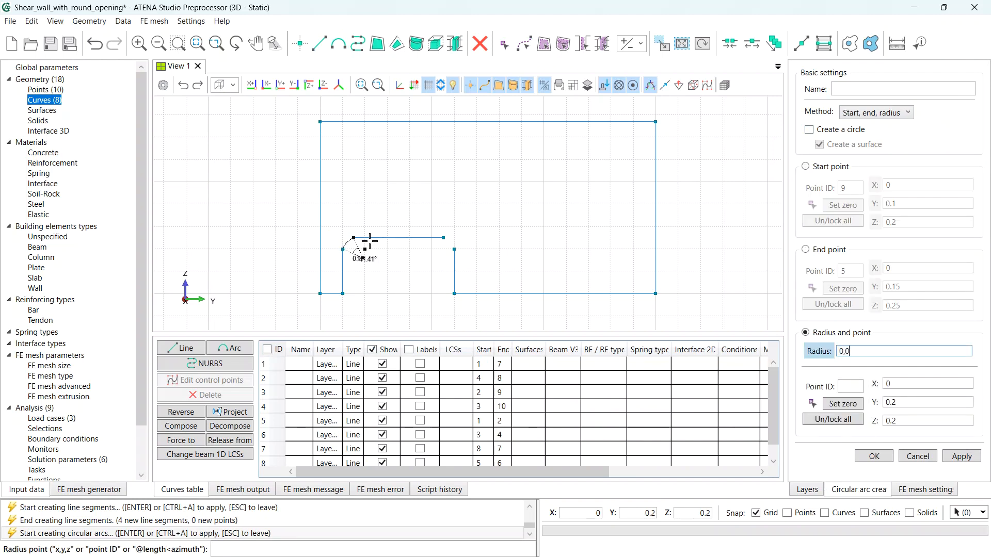
pyautogui.press('Return')
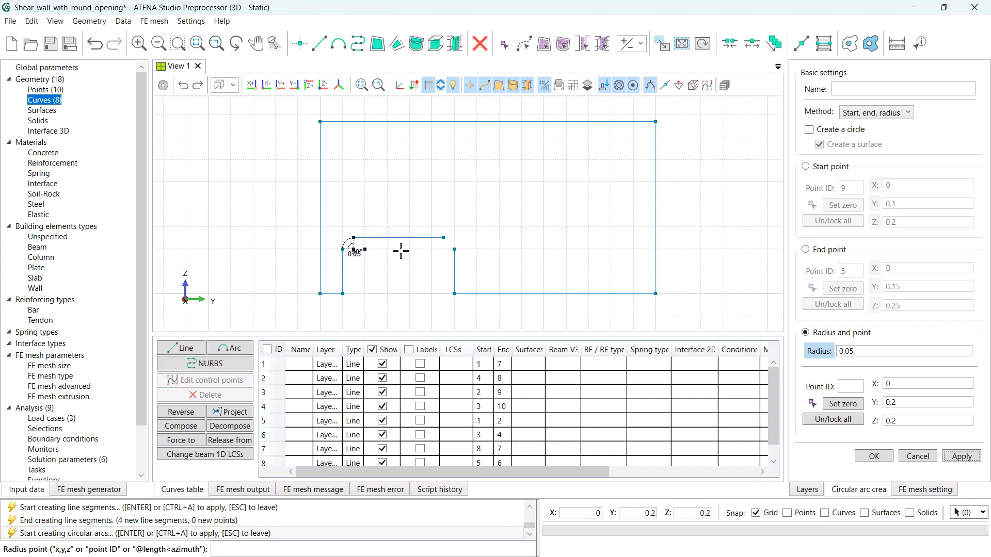
pyautogui.click(956, 459)
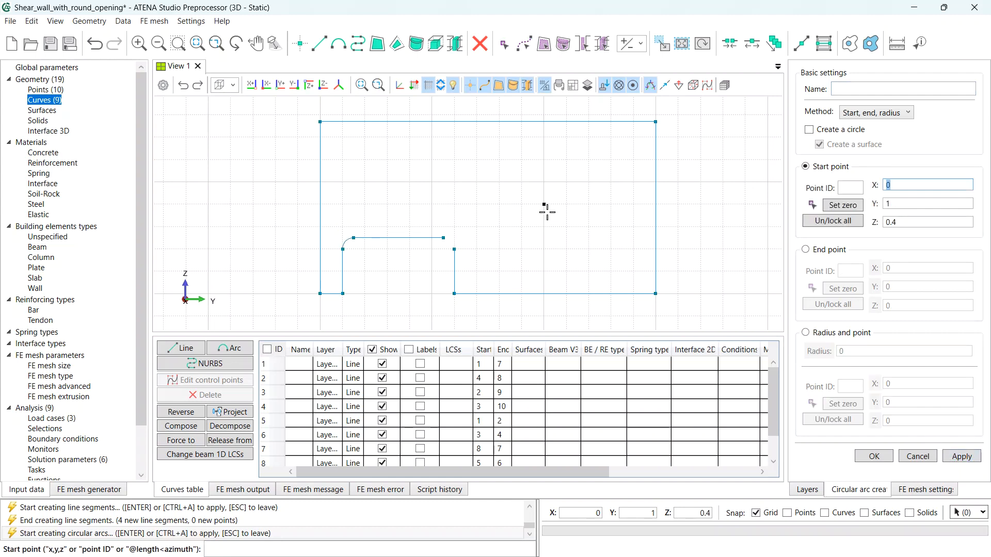
pyautogui.click(443, 239)
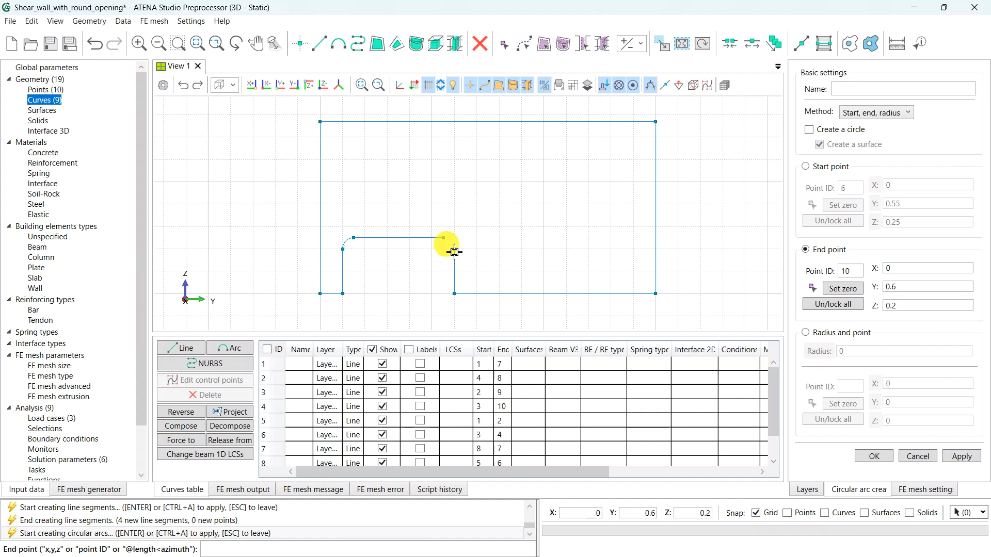
pyautogui.click(454, 248)
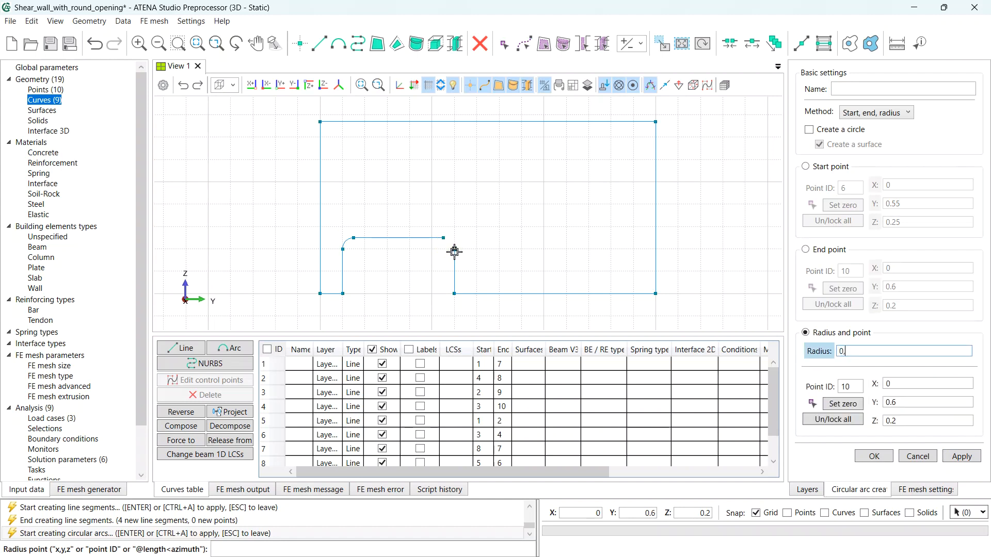
pyautogui.press('Return')
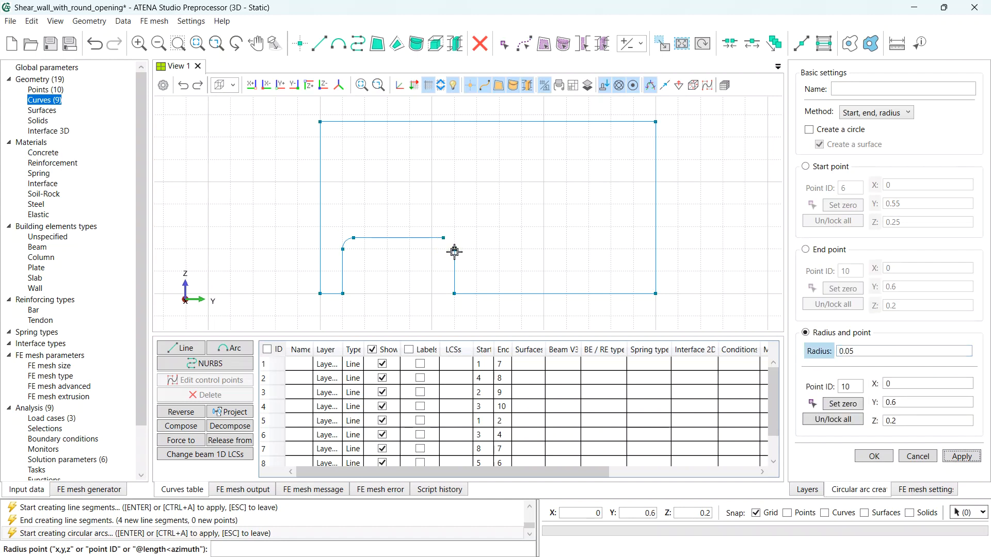
pyautogui.click(843, 404)
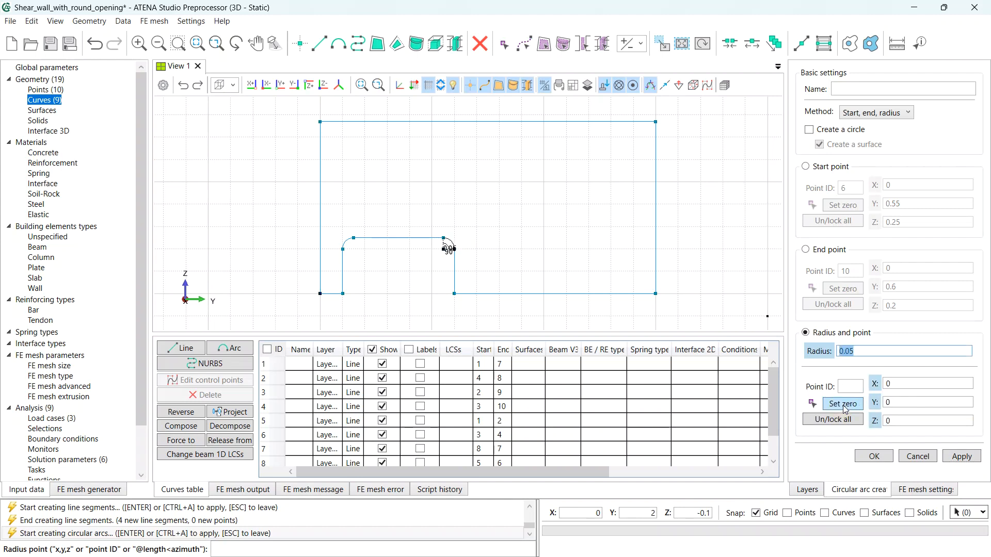
pyautogui.click(955, 455)
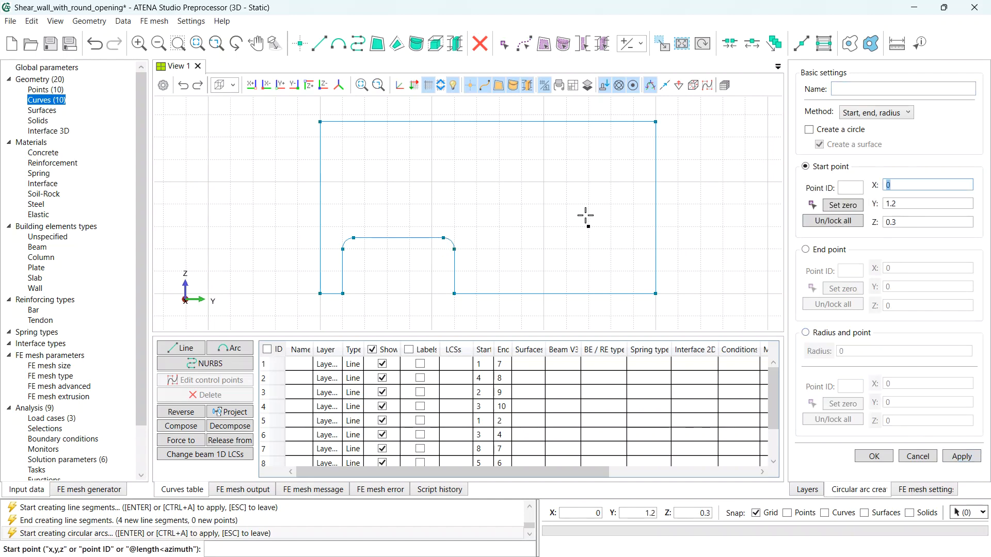
pyautogui.press('Escape')
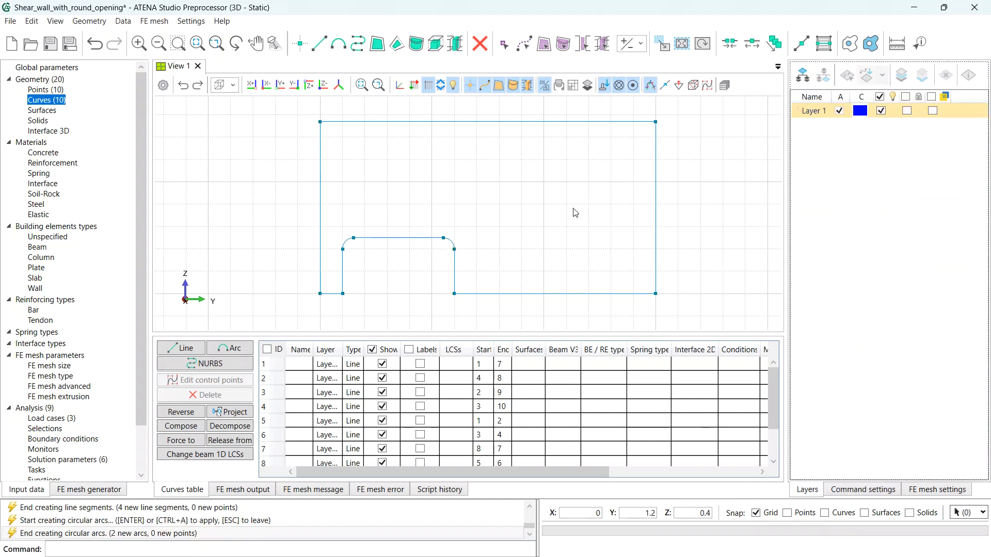
# - Create one planar wall surface bounded by all ten outline curves
pyautogui.click(378, 44)
pyautogui.click(443, 123)
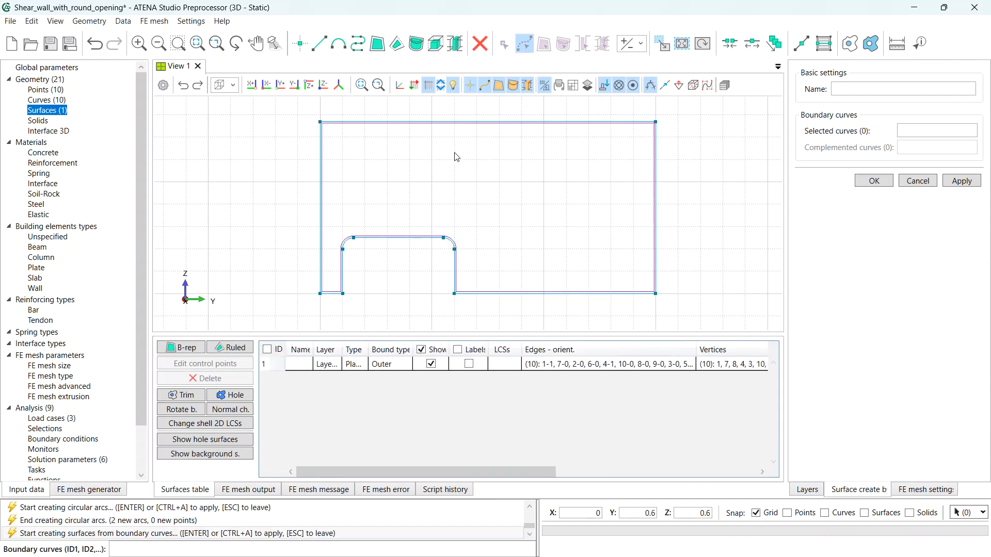
pyautogui.press('Escape')
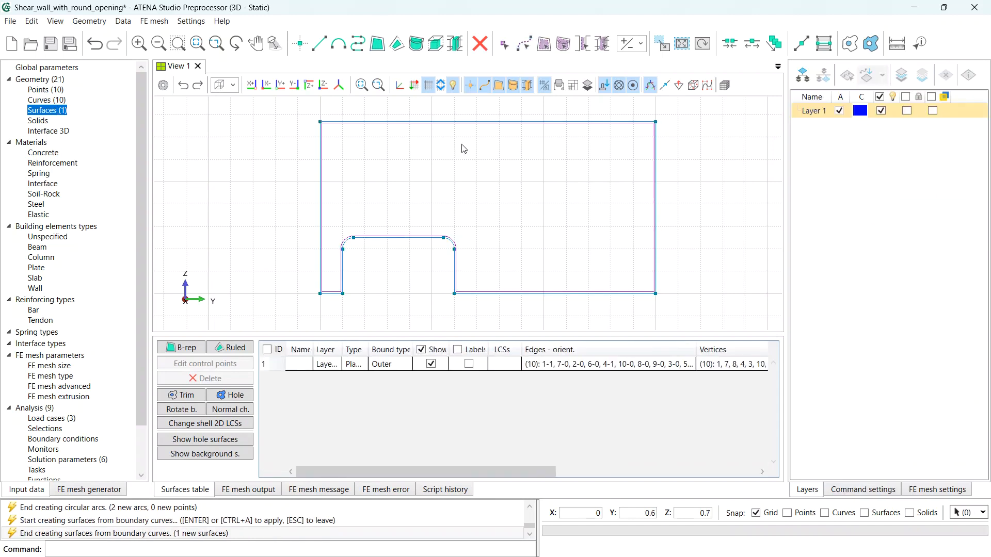
pyautogui.click(660, 46)
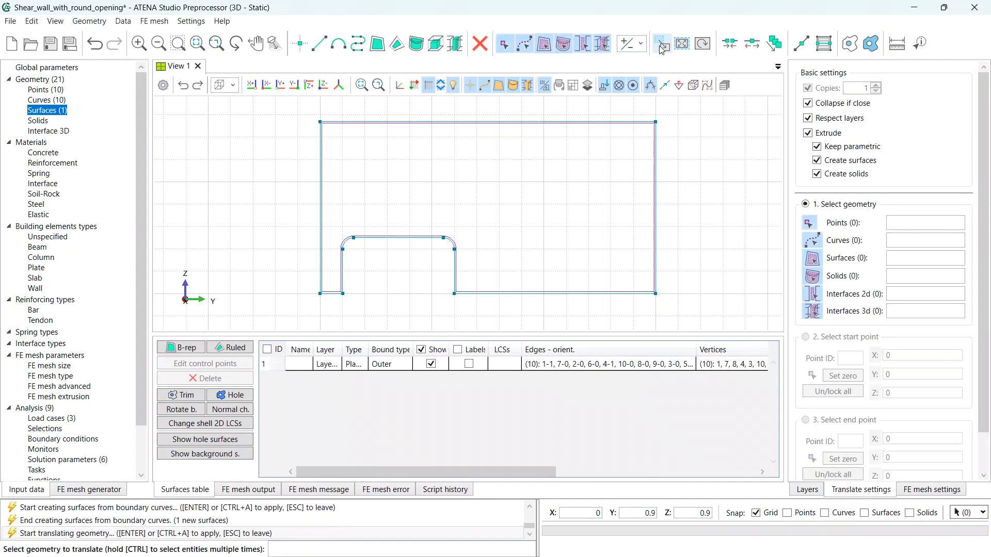
# - Extrude the wall surface 0.1 along X into a solid and orbit to check its thickness
pyautogui.click(574, 130)
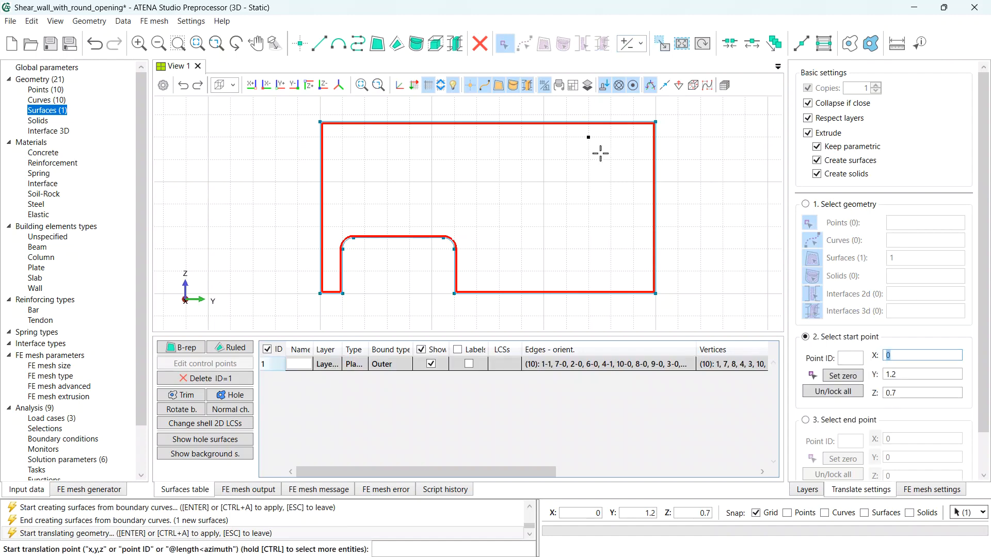
pyautogui.click(841, 376)
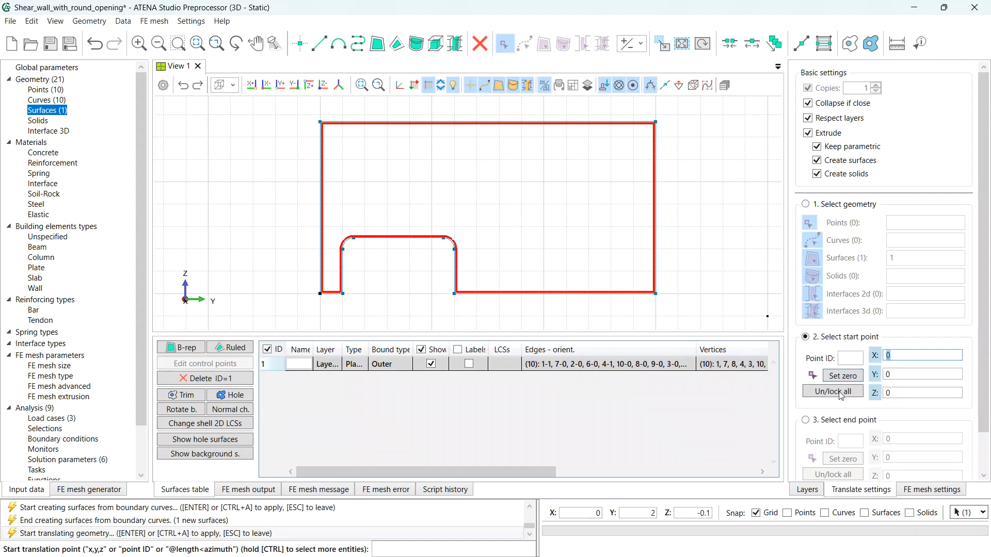
pyautogui.scroll(-2, 844, 384)
pyautogui.click(845, 378)
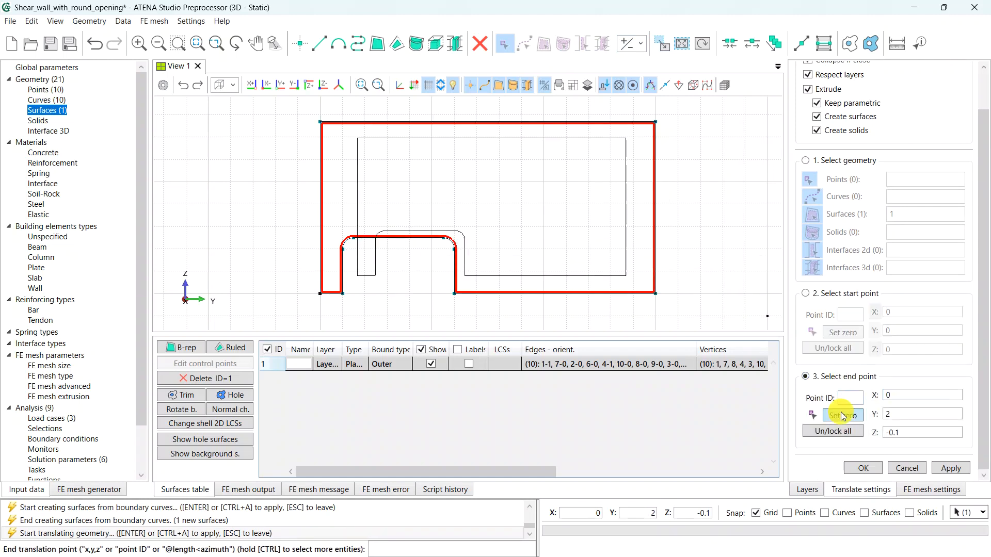
pyautogui.click(843, 414)
pyautogui.click(904, 395)
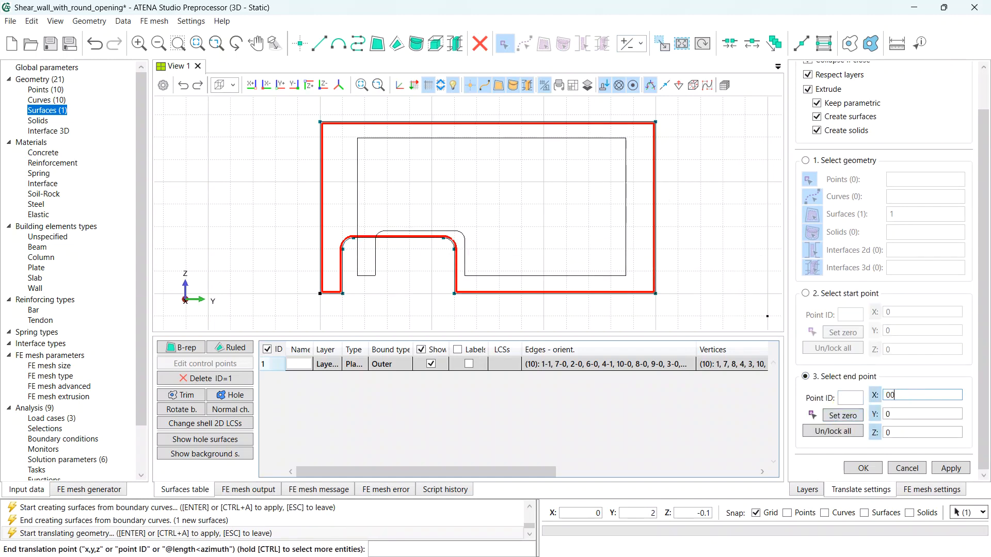
pyautogui.write('0,1')
pyautogui.press('Tab')
pyautogui.press('Tab')
pyautogui.press('Tab')
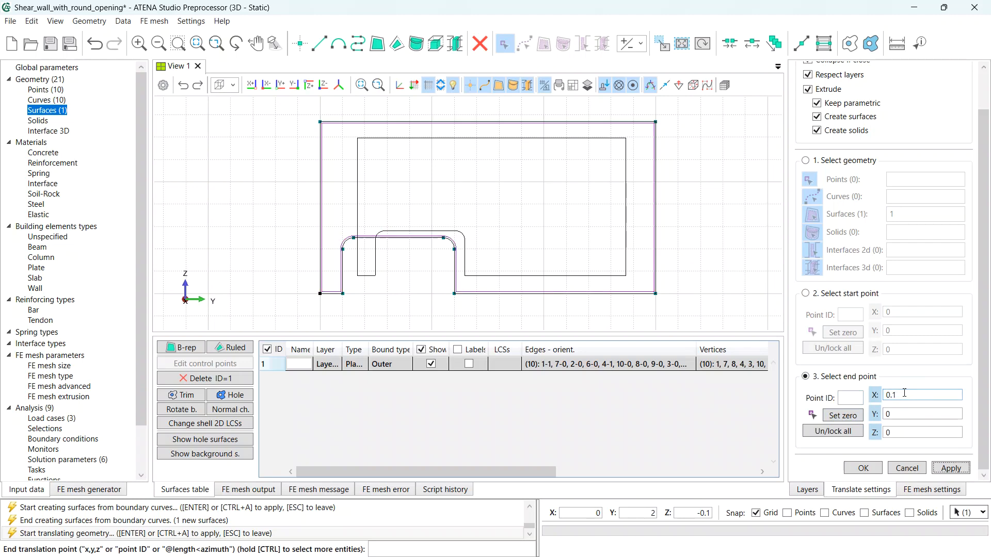
pyautogui.press('Return')
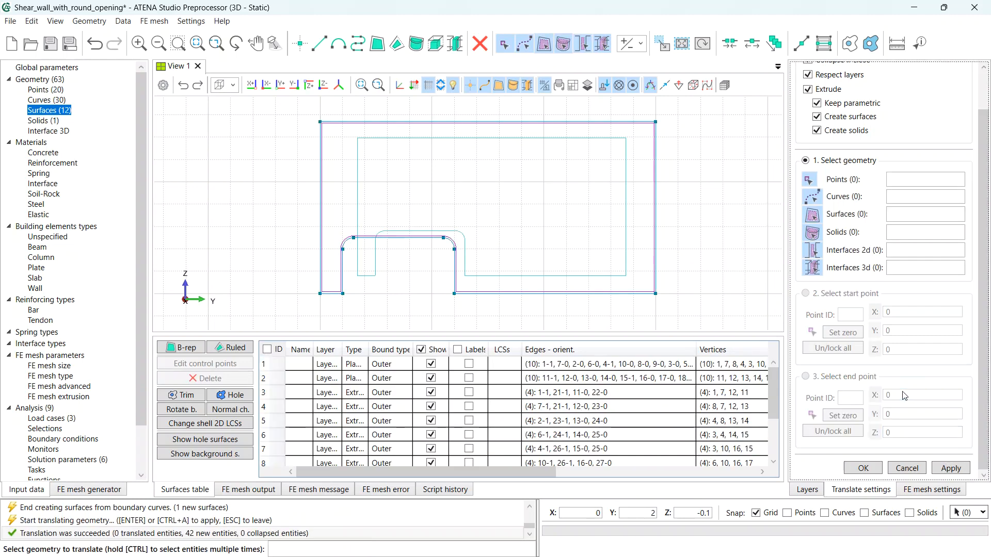
pyautogui.moveTo(480, 235); pyautogui.dragTo(452, 263, button='middle')
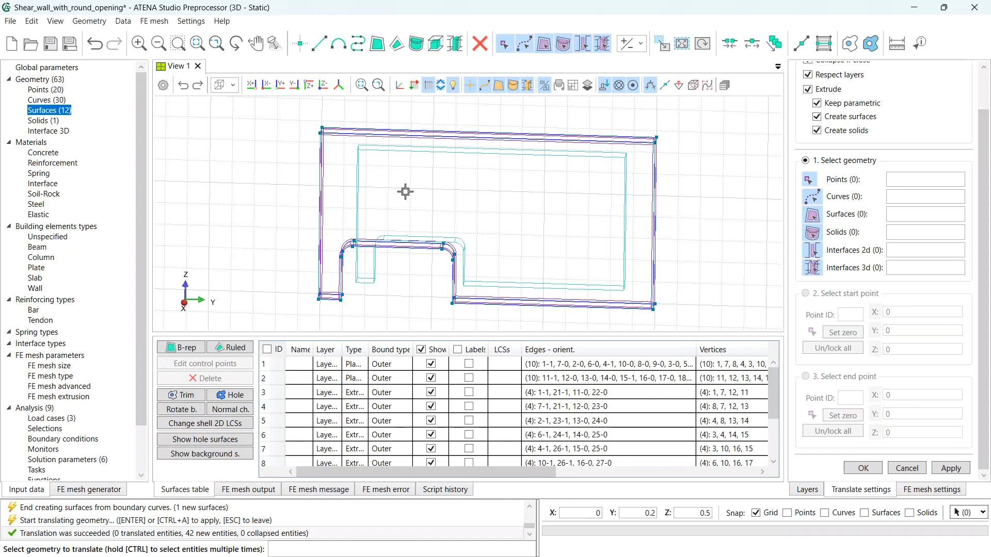
pyautogui.press('Escape')
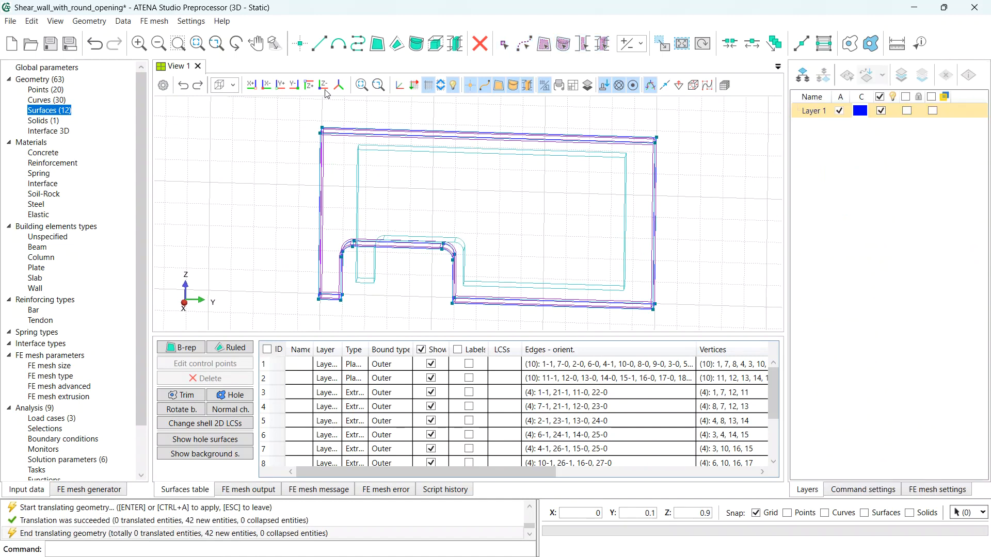
# - Add a new point at X -0.125, Y -0.35, Z 0 beside the wall
pyautogui.click(299, 43)
pyautogui.write('-')
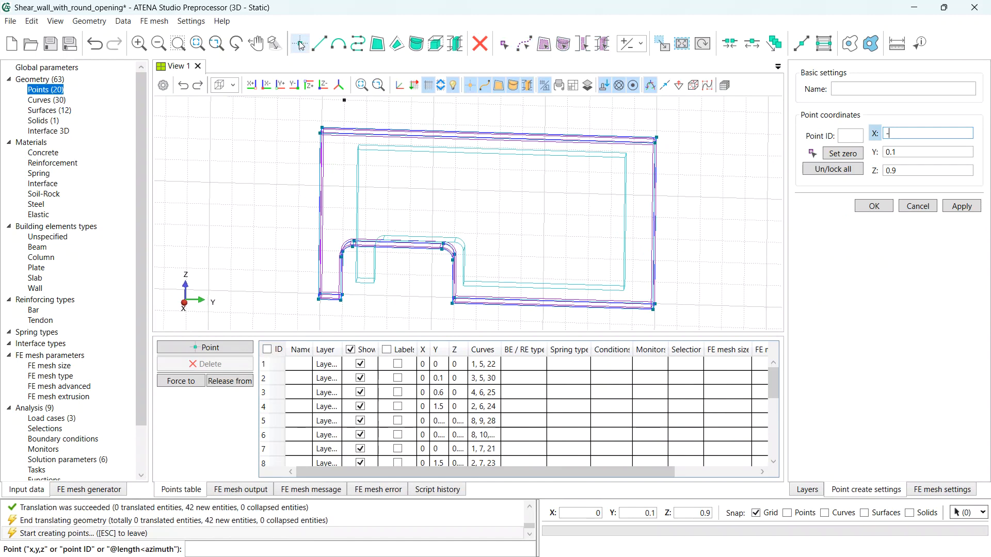
pyautogui.write('0,125')
pyautogui.press('Tab')
pyautogui.write('-')
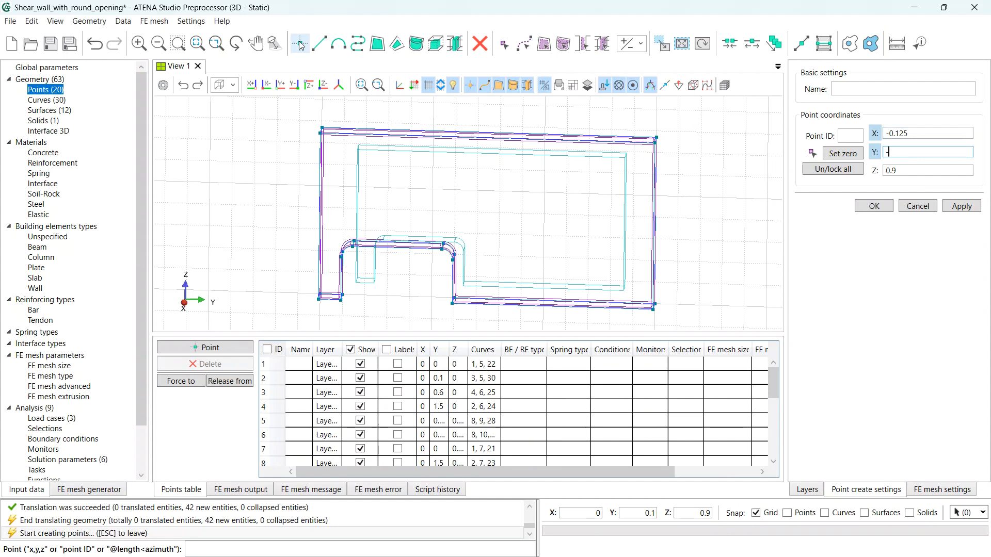
pyautogui.write('0,35')
pyautogui.press('Tab')
pyautogui.write('0')
pyautogui.press('Return')
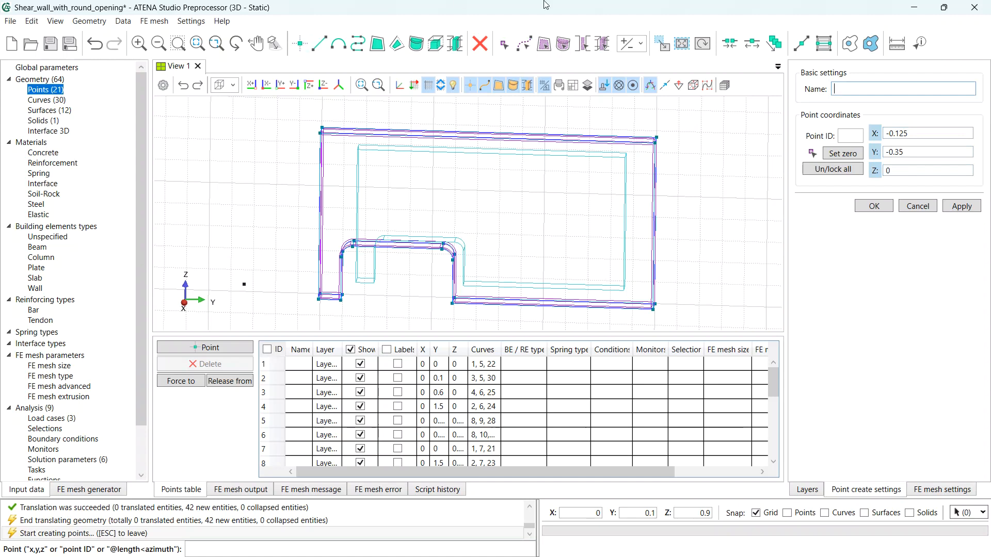
pyautogui.press('Escape')
pyautogui.click(671, 44)
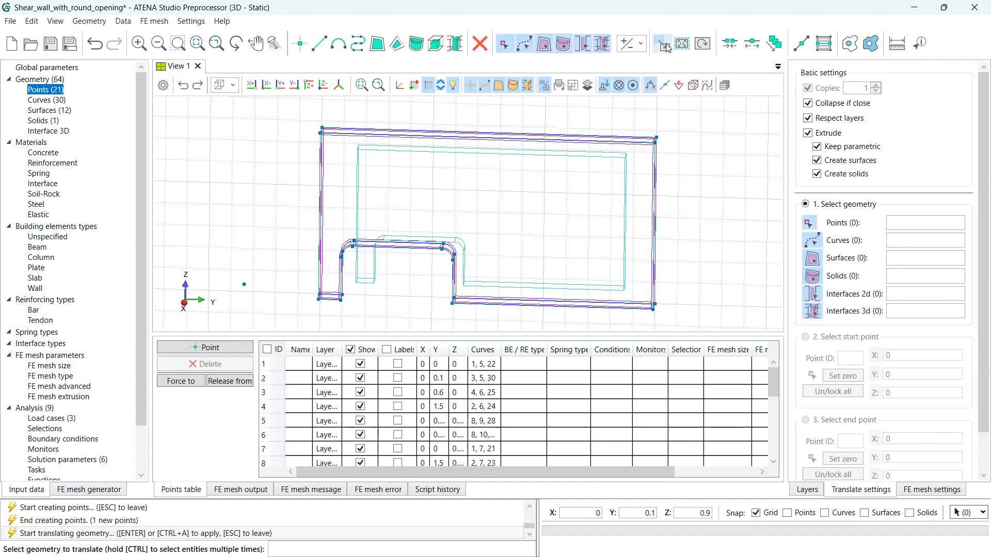
# - Extrude point 21 by 0.35 along X into a new line
pyautogui.click(245, 284)
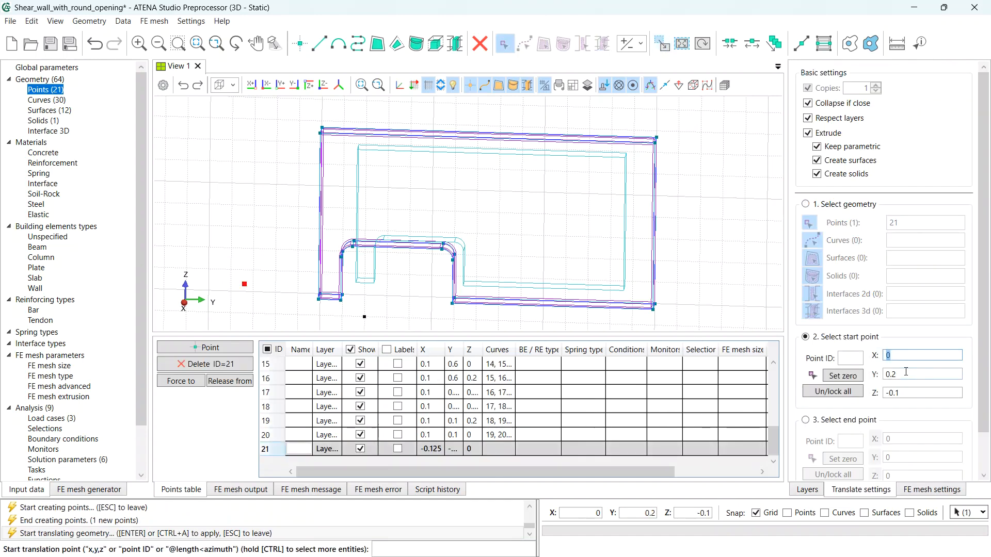
pyautogui.click(847, 376)
pyautogui.scroll(-1, 856, 383)
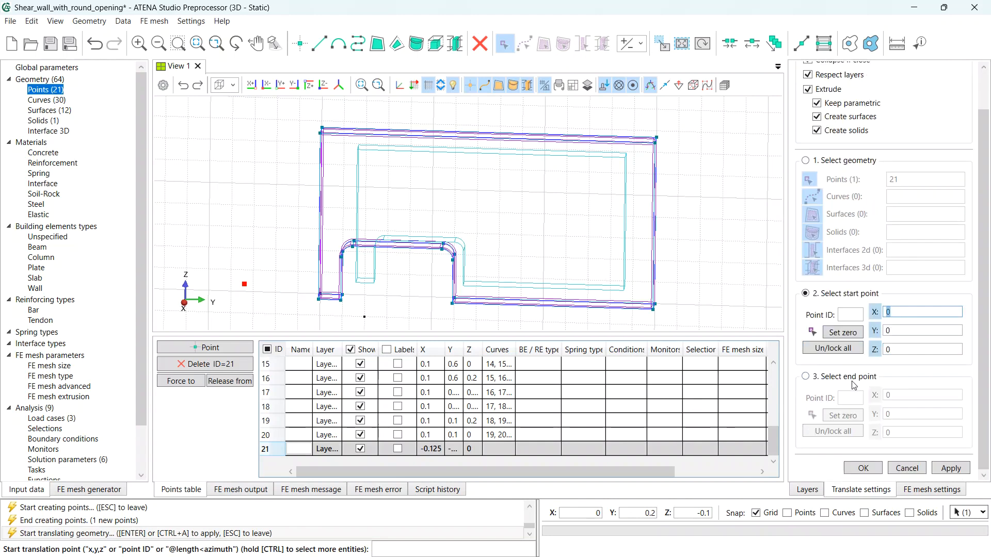
pyautogui.click(853, 379)
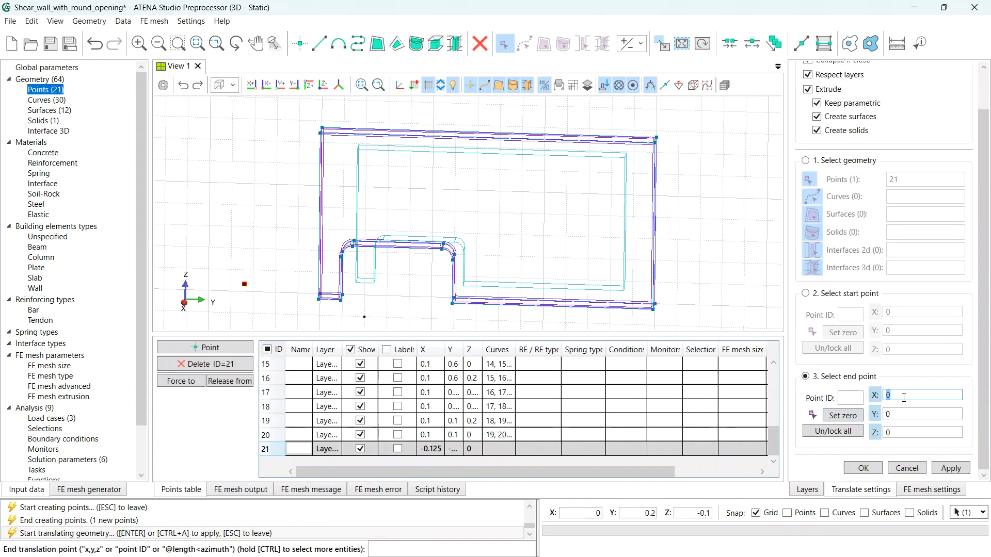
pyautogui.write('0,35')
pyautogui.press('Tab')
pyautogui.press('Tab')
pyautogui.press('Tab')
pyautogui.press('Return')
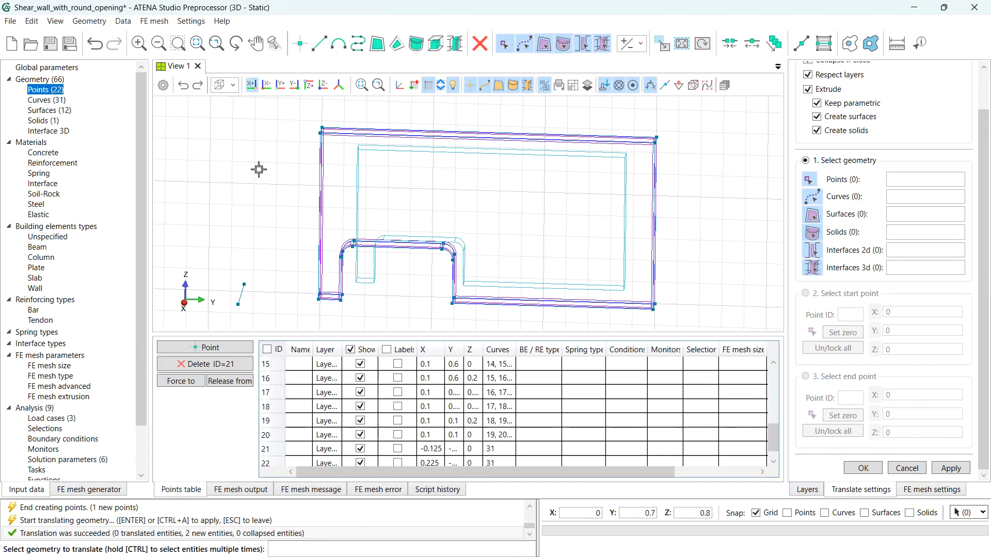
# - Extrude the new line 31 by -0.15 along Z into a small surface
pyautogui.click(243, 294)
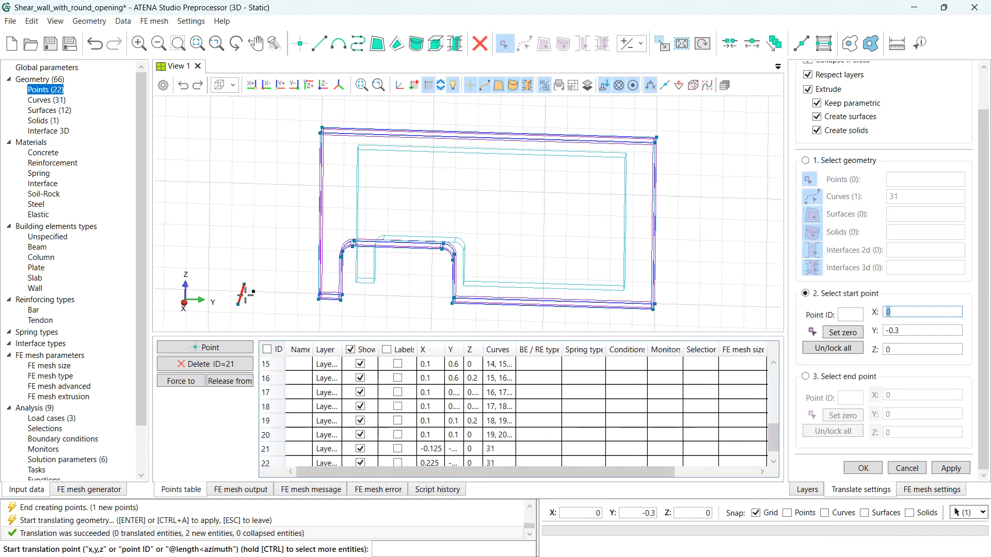
pyautogui.click(842, 333)
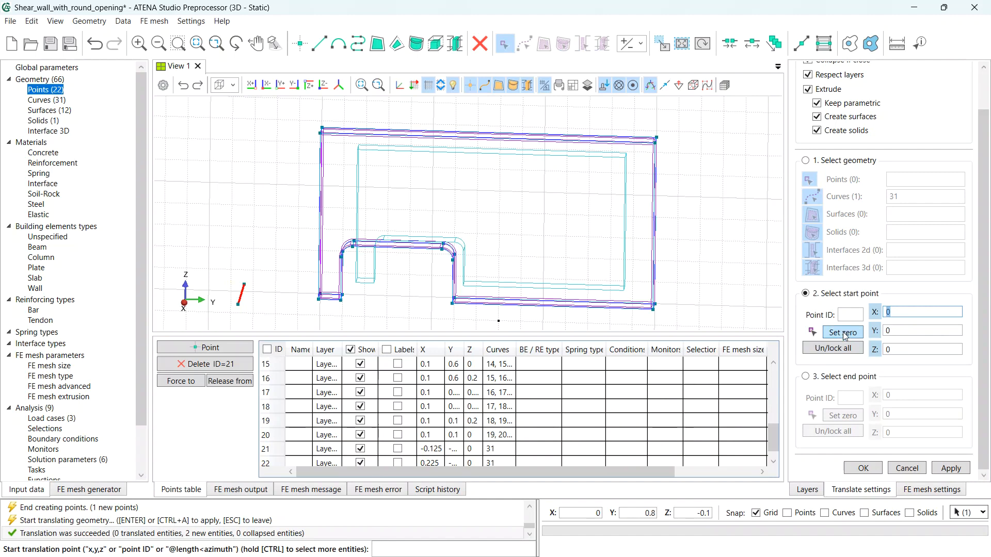
pyautogui.click(848, 379)
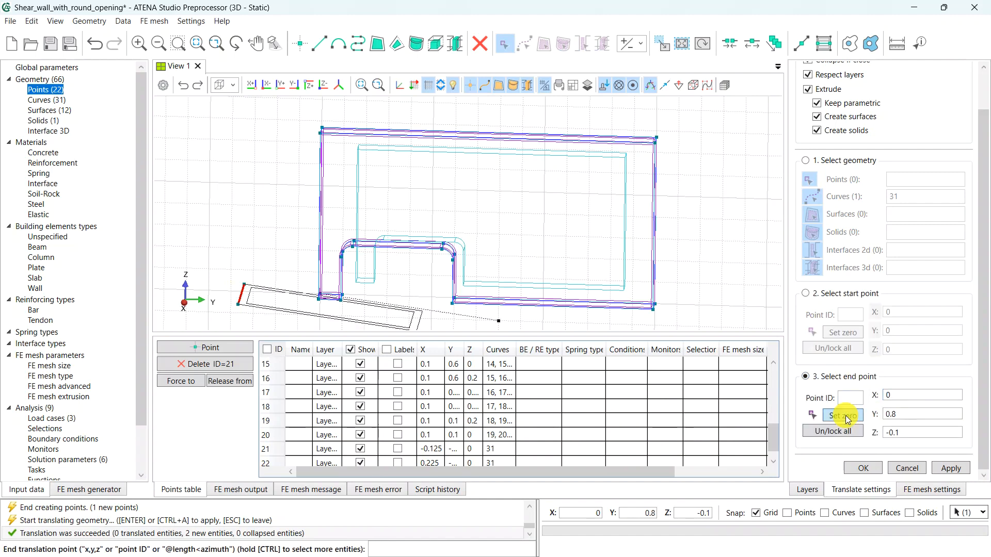
pyautogui.click(849, 416)
pyautogui.click(898, 432)
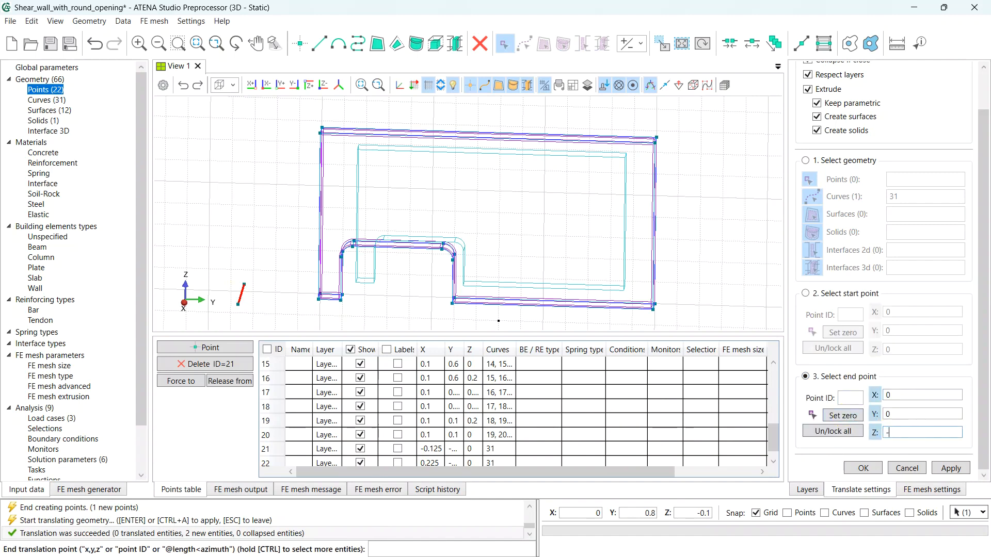
pyautogui.write('-0,15')
pyautogui.press('Return')
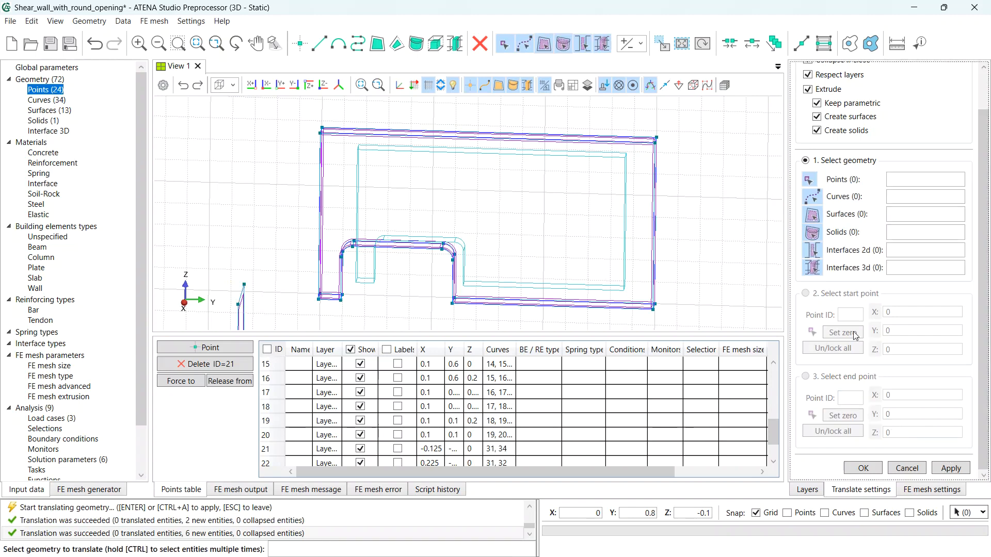
# - Extrude surface 13 by 2.2 along Y into a solid beam under the wall
pyautogui.moveTo(440, 250); pyautogui.dragTo(350, 249, button='middle')
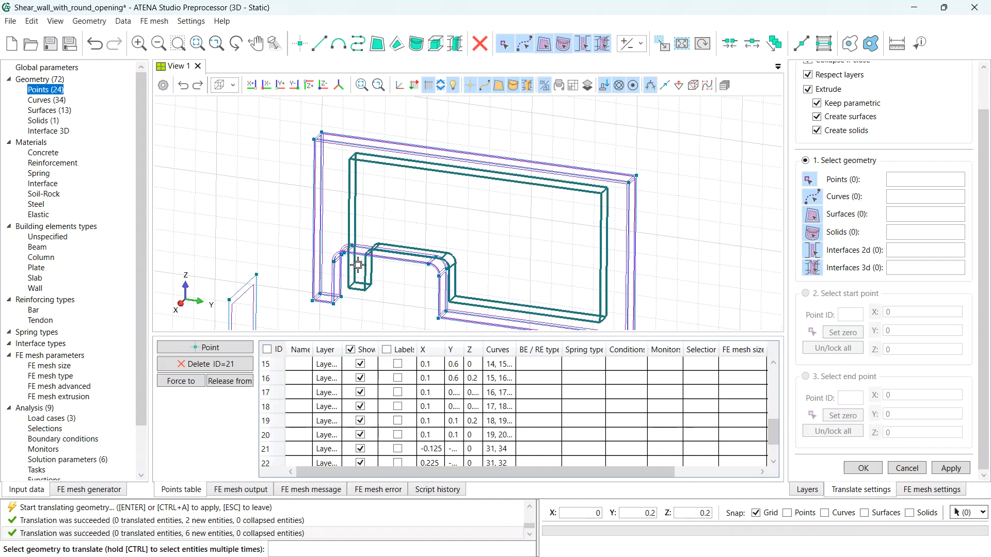
pyautogui.scroll(-2, 428, 258)
pyautogui.scroll(-4, 432, 258)
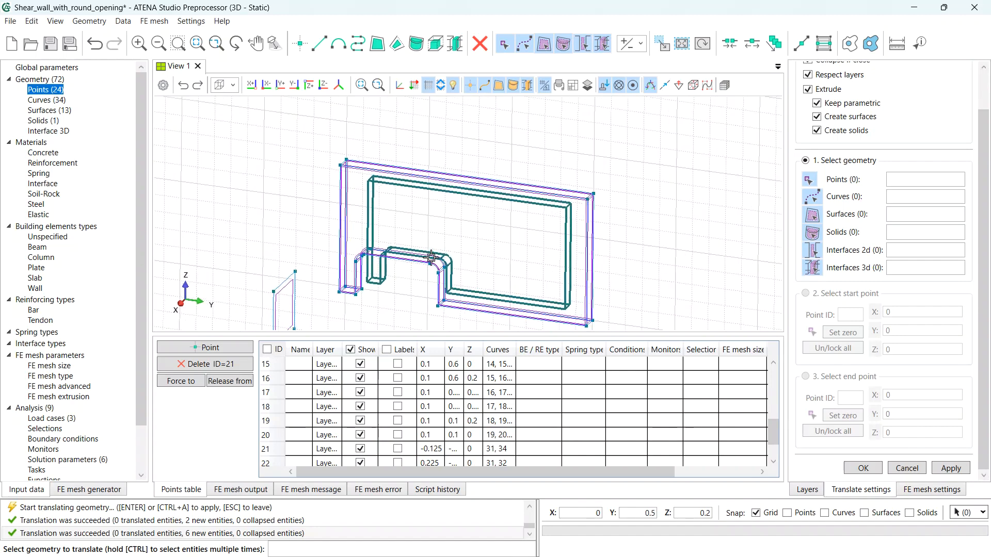
pyautogui.moveTo(433, 293); pyautogui.dragTo(431, 254, button='middle')
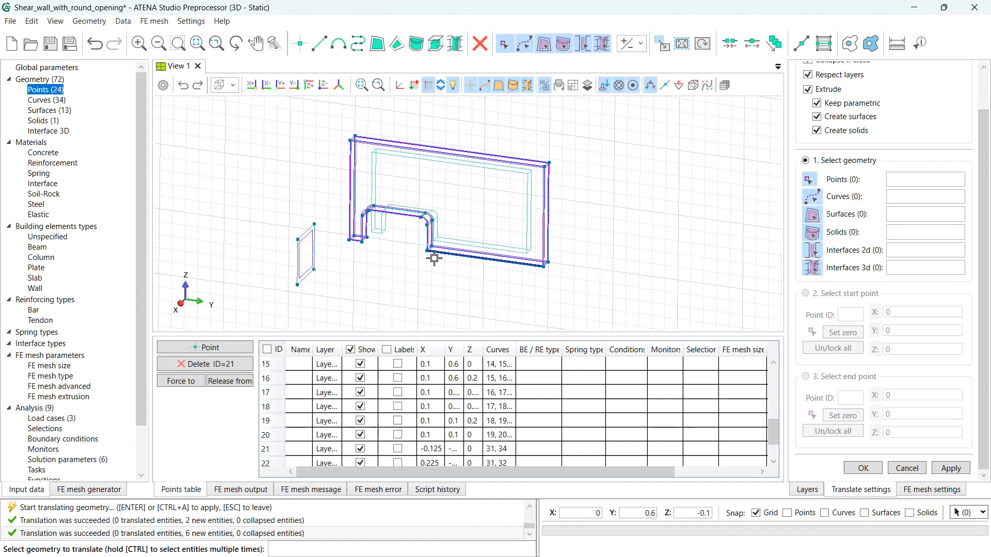
pyautogui.click(308, 243)
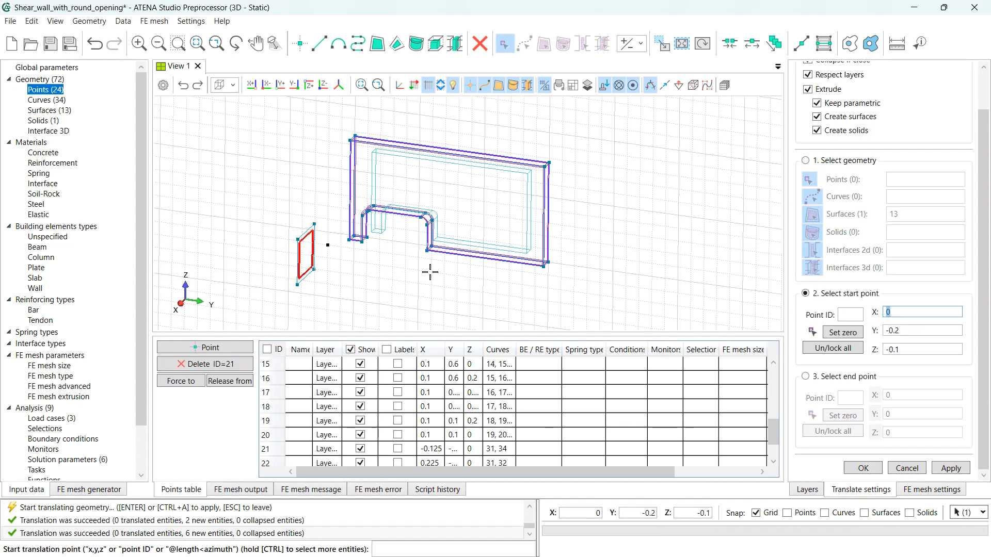
pyautogui.click(830, 335)
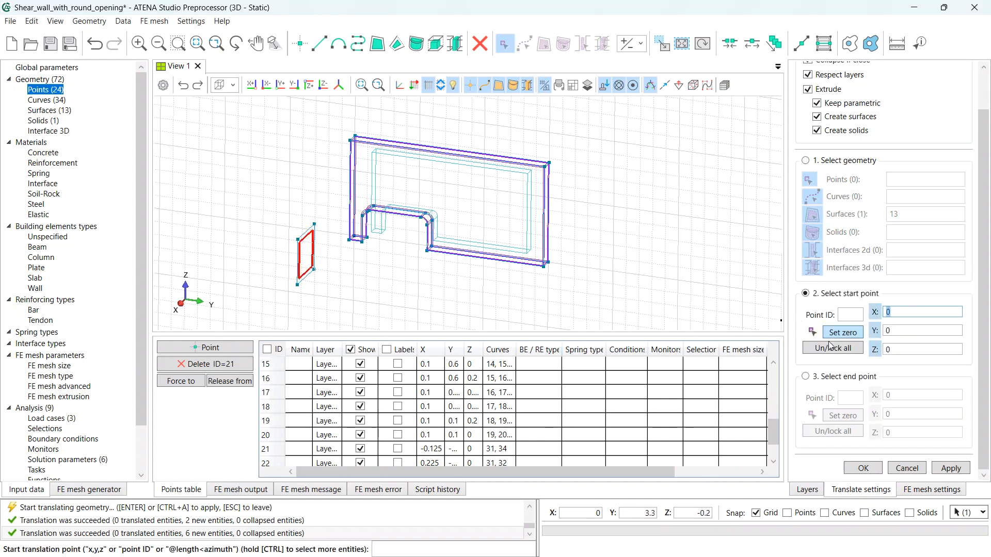
pyautogui.click(848, 378)
pyautogui.click(854, 416)
pyautogui.click(888, 414)
pyautogui.write('2,2')
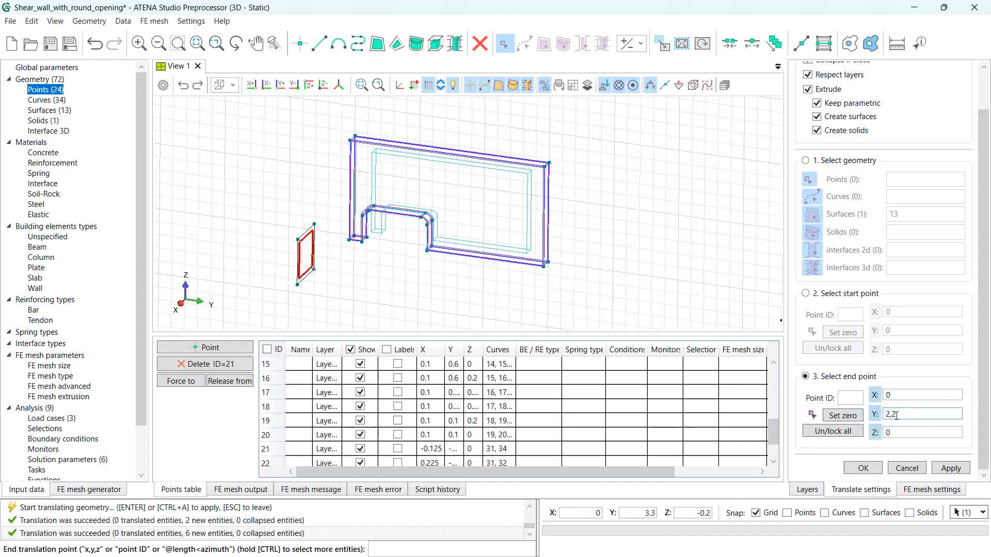
pyautogui.press('Tab')
pyautogui.press('Tab')
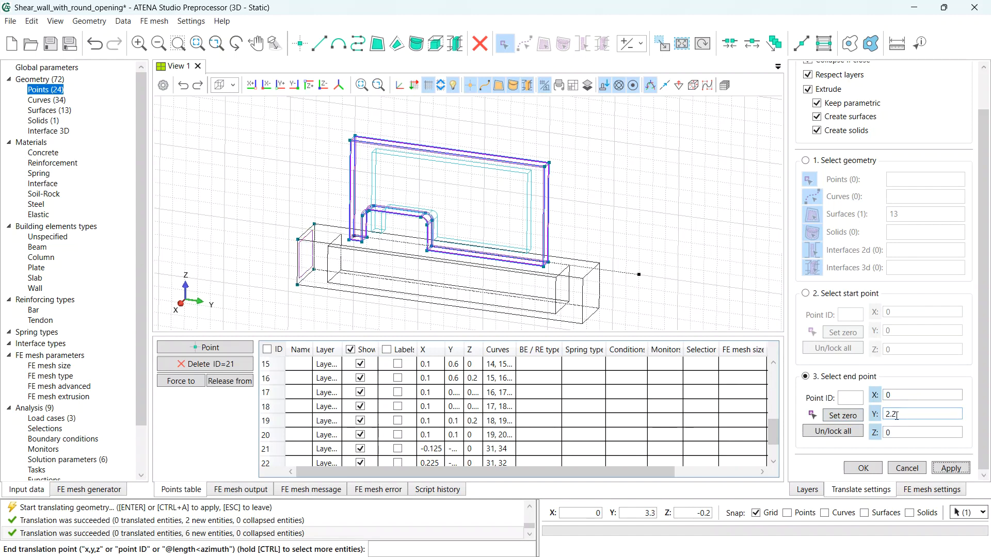
pyautogui.press('Return')
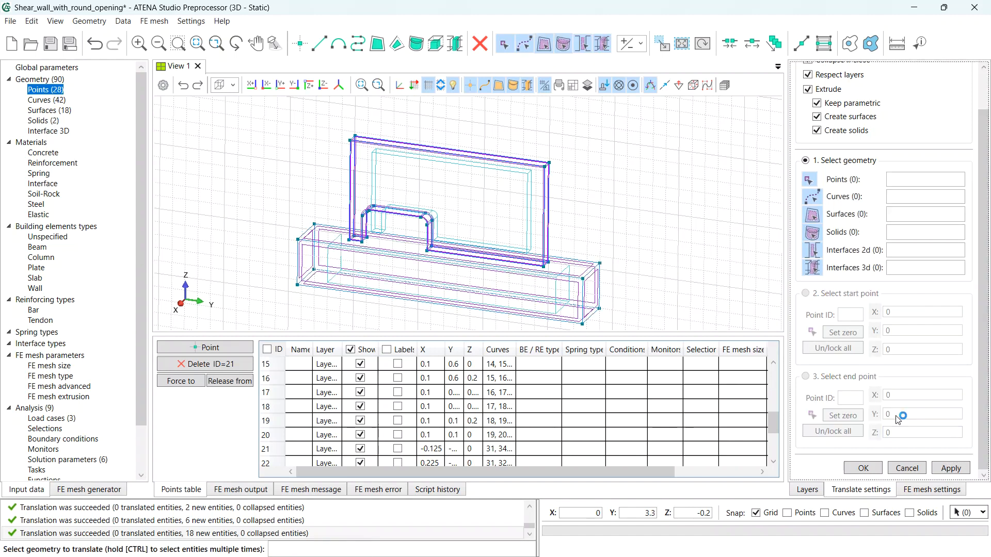
pyautogui.scroll(2, 901, 356)
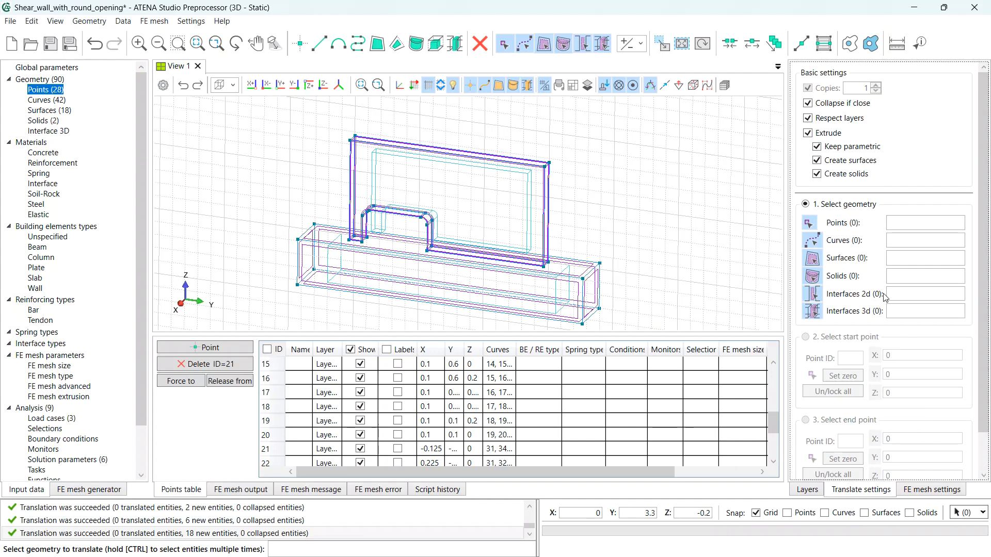
# - With extrusion off and one copy, translate the lower beam solid 1.12 up in Z
pyautogui.click(808, 133)
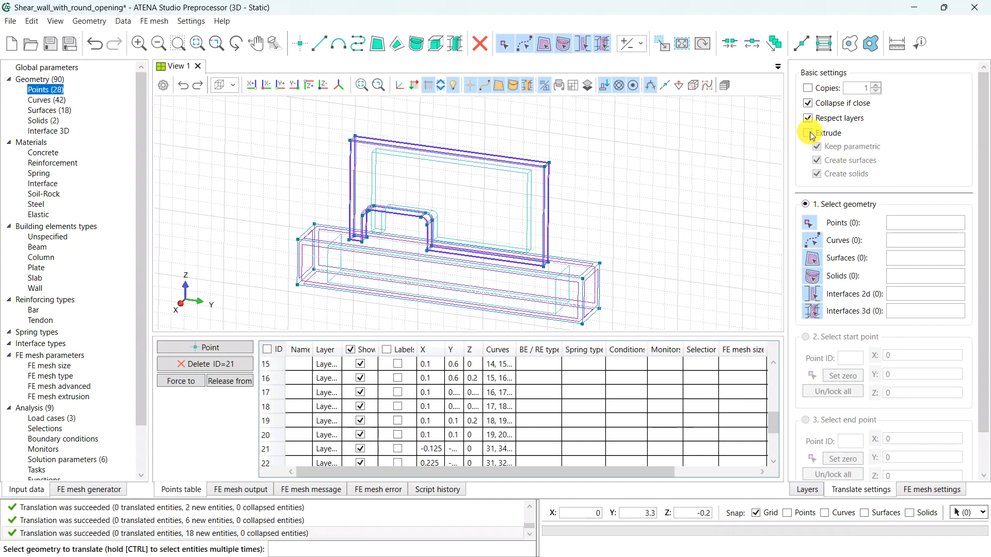
pyautogui.click(809, 89)
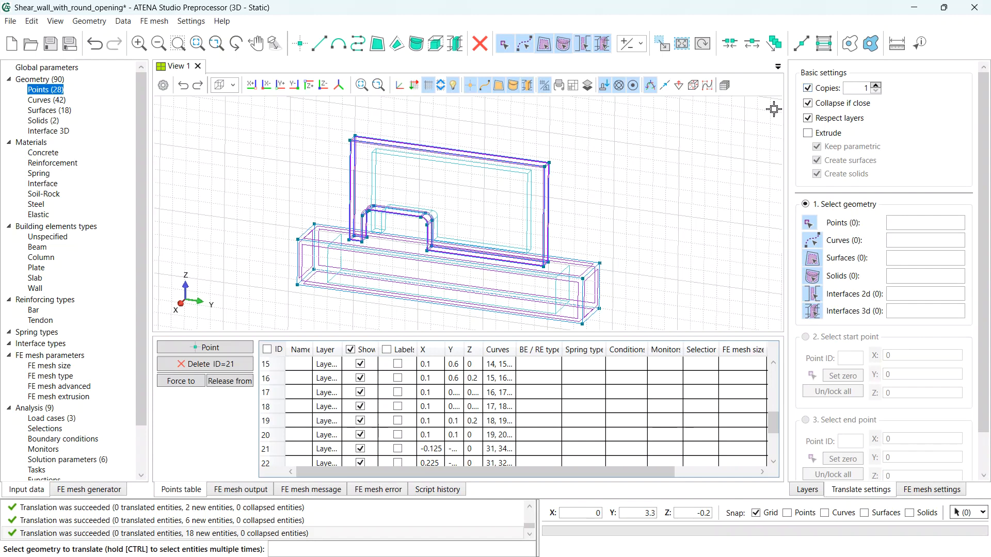
pyautogui.click(558, 294)
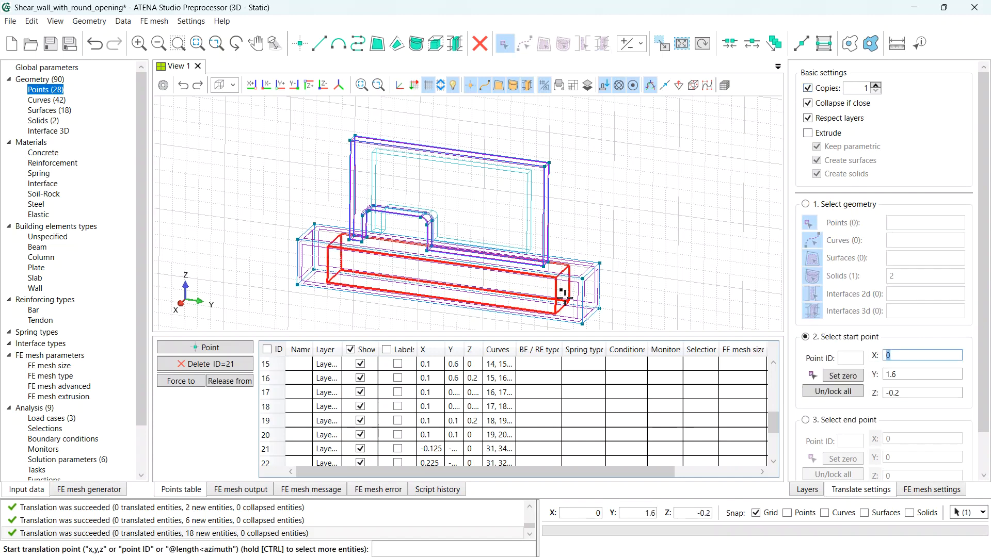
pyautogui.click(846, 379)
pyautogui.scroll(-1, 849, 382)
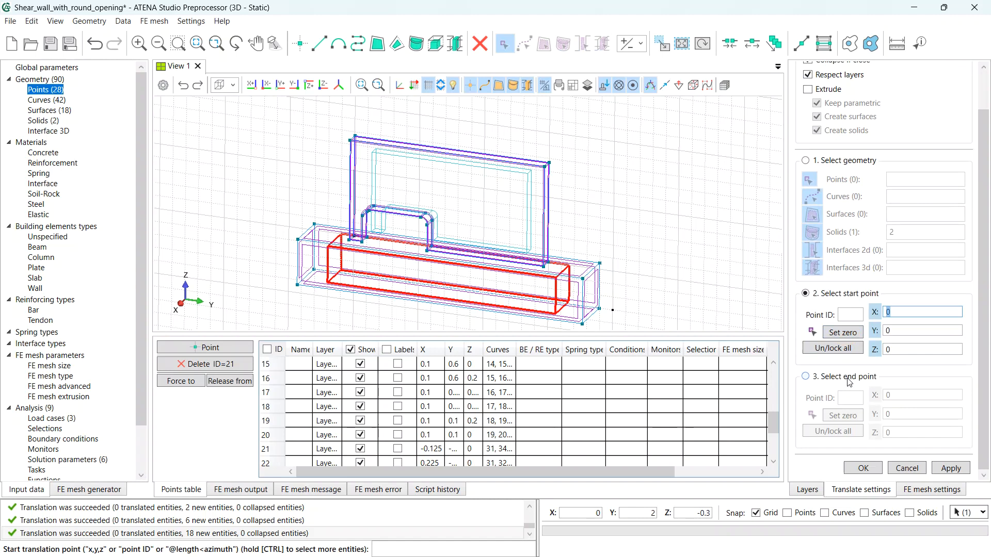
pyautogui.click(847, 380)
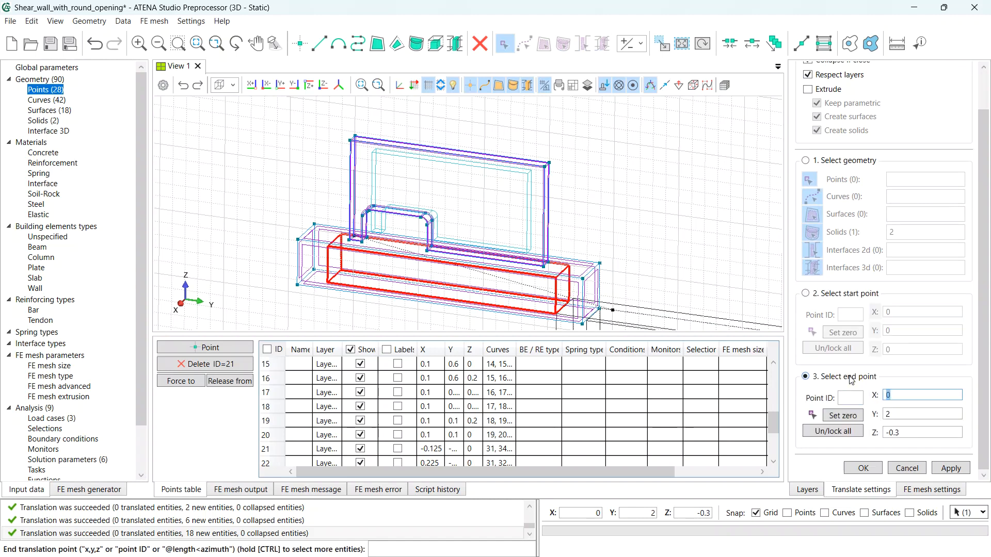
pyautogui.click(853, 415)
pyautogui.click(902, 433)
pyautogui.write('1.12')
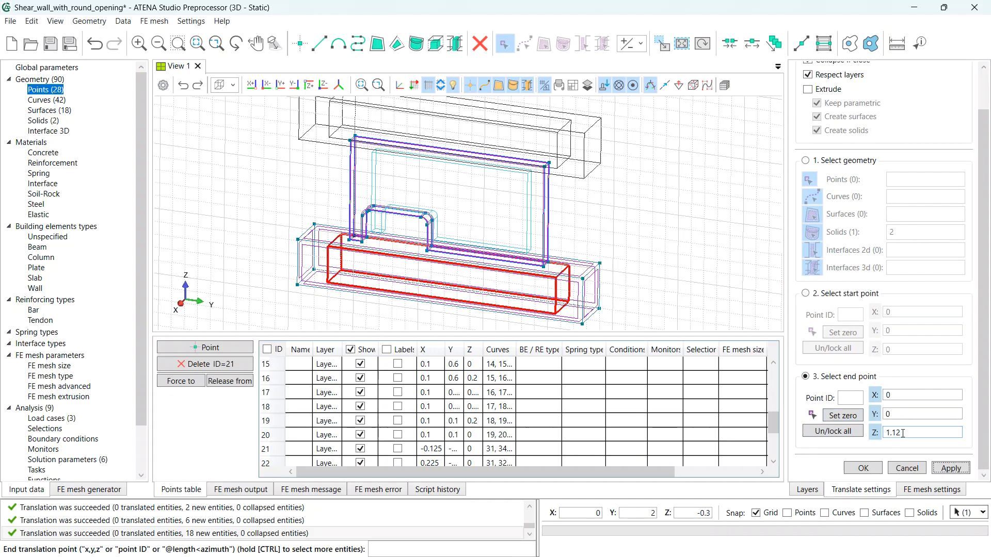
pyautogui.press('Return')
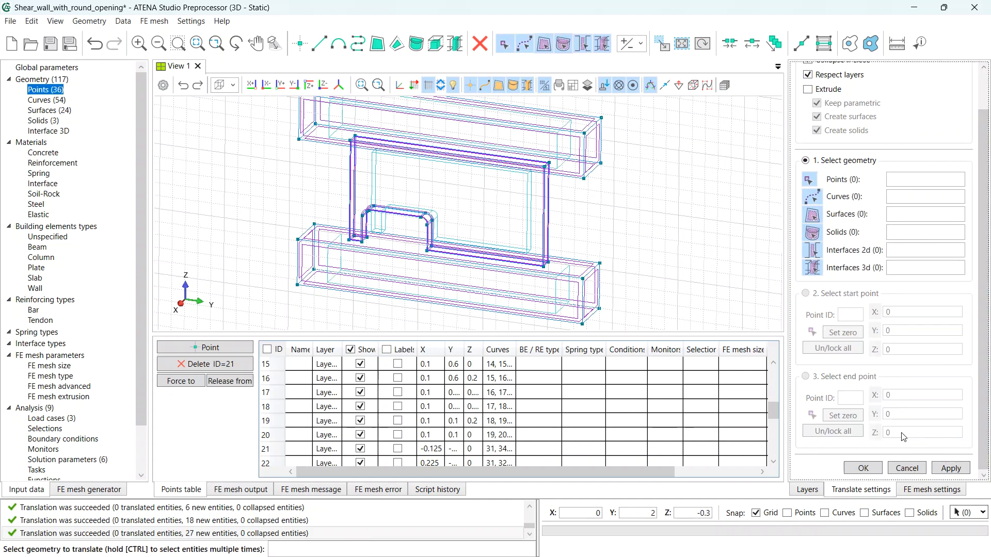
# - Centre the view on the model and end the translate command
pyautogui.scroll(-2, 481, 216)
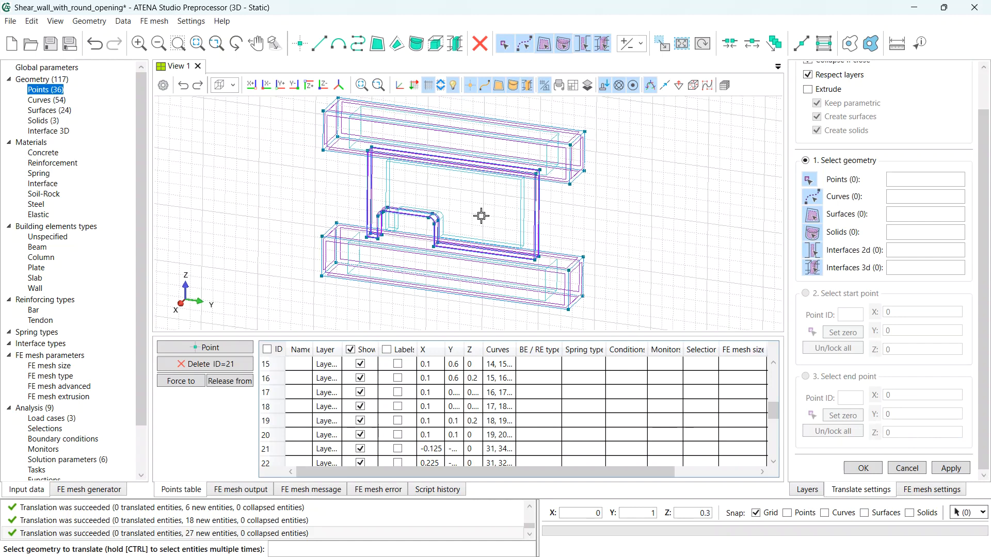
pyautogui.moveTo(481, 216)
pyautogui.mouseDown(button='middle')
pyautogui.moveTo(465, 239)
pyautogui.moveTo(468, 216)
pyautogui.mouseUp(button='middle')
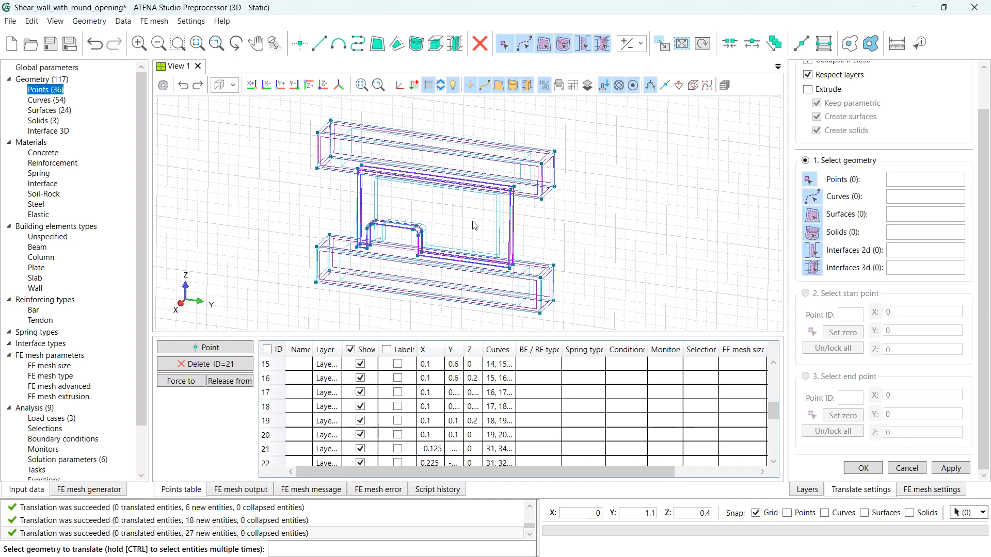
pyautogui.press('Escape')
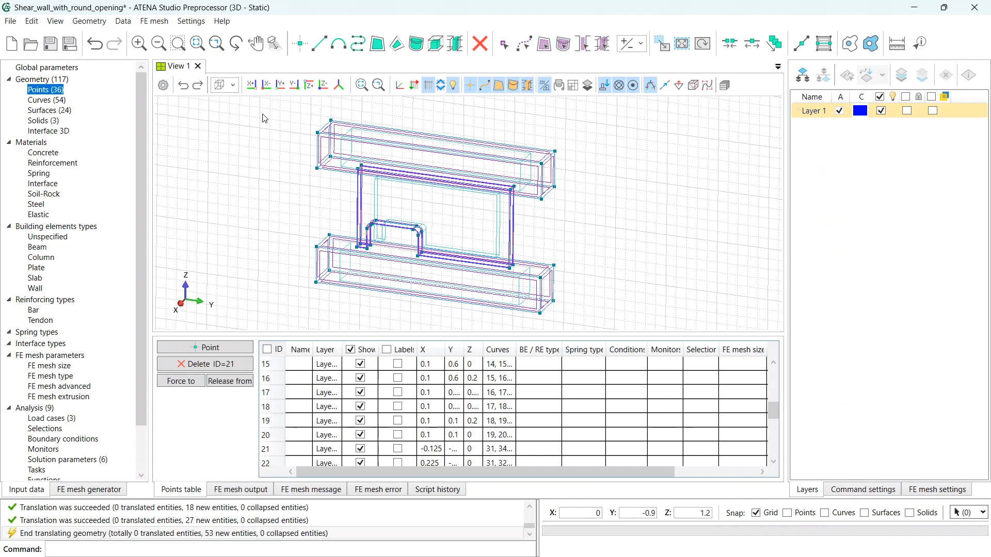
pyautogui.click(235, 90)
# - Preview the model in Solid display mode, then return to wireframe
pyautogui.click(235, 124)
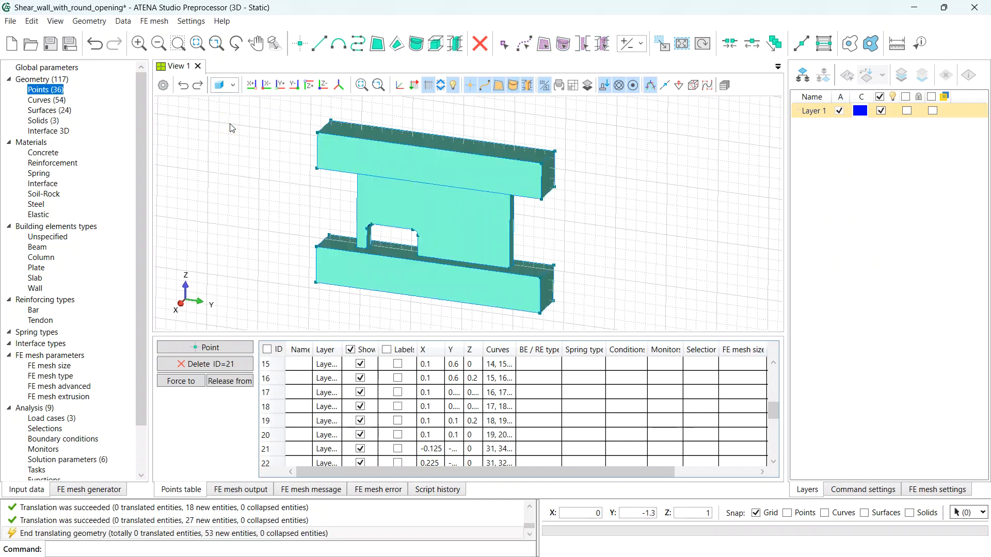
pyautogui.moveTo(341, 197)
pyautogui.mouseDown()
pyautogui.moveTo(498, 185)
pyautogui.moveTo(482, 128)
pyautogui.moveTo(329, 191)
pyautogui.mouseUp()
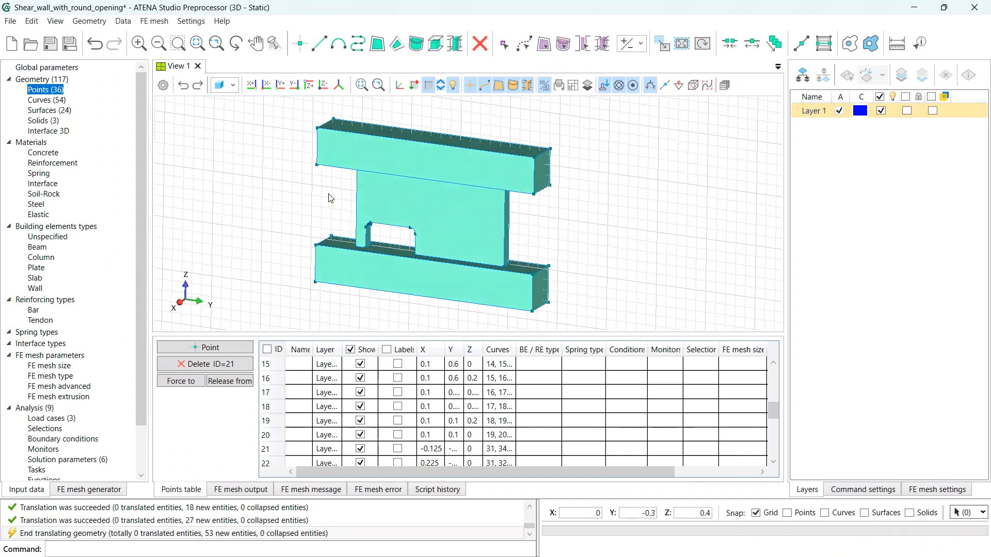
pyautogui.click(233, 85)
pyautogui.click(234, 102)
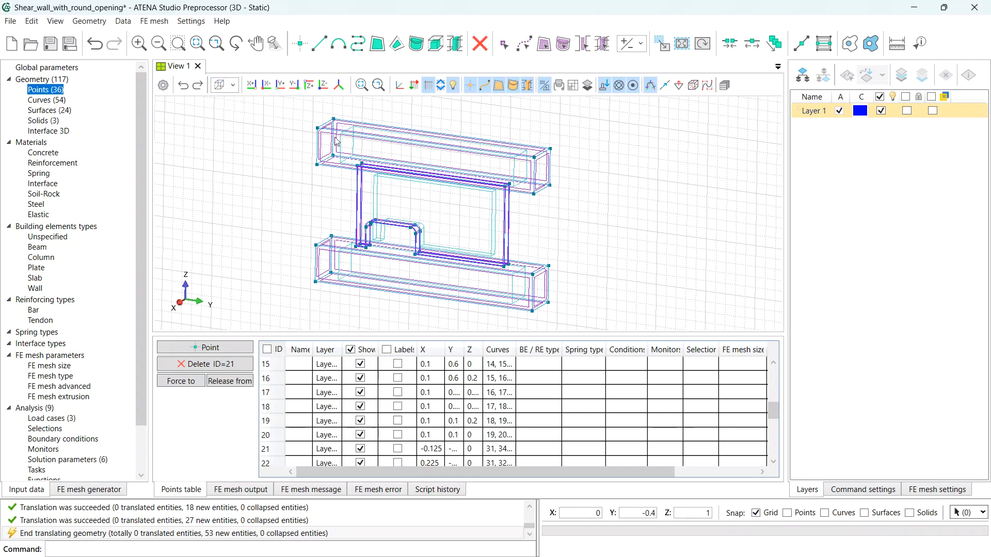
# - Rename Layer 1 to 'wall'
pyautogui.doubleClick(813, 111)
pyautogui.write('wall')
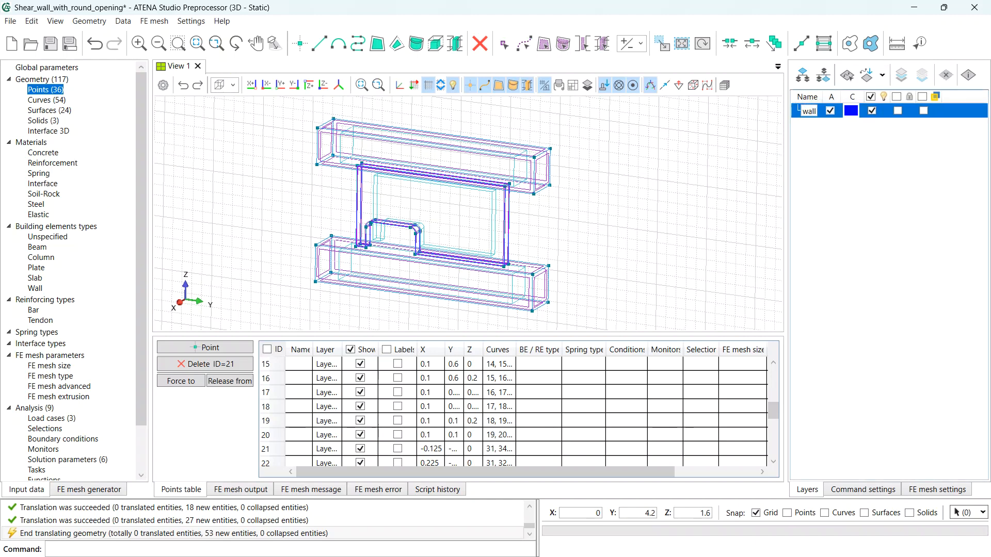
pyautogui.press('Return')
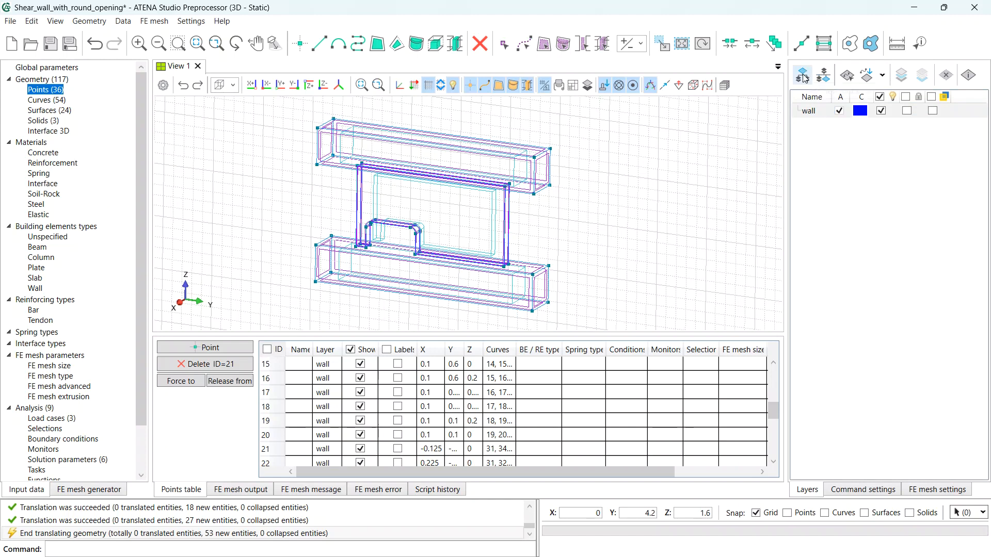
# - Add a second layer named 'beams' and make it the current layer
pyautogui.click(803, 76)
pyautogui.doubleClick(820, 125)
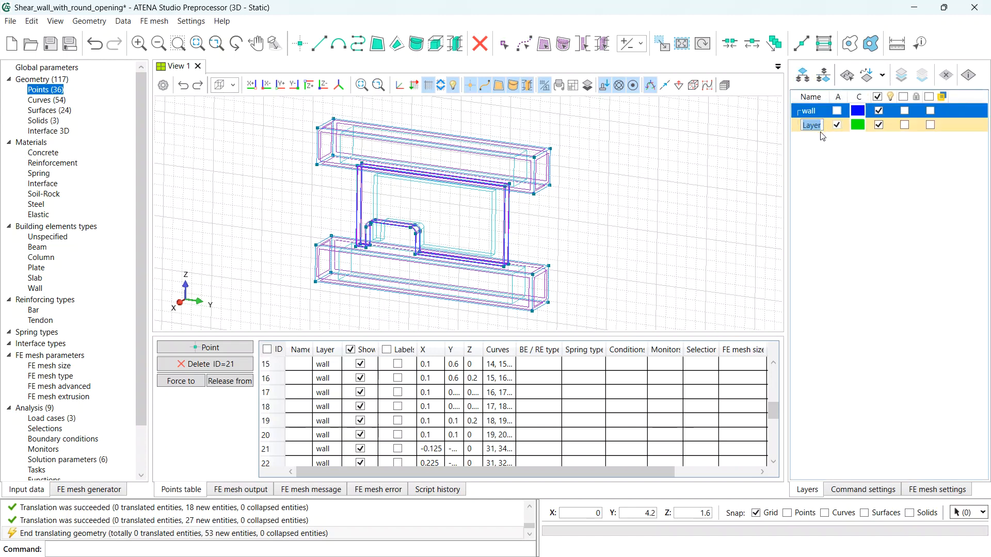
pyautogui.write('beams')
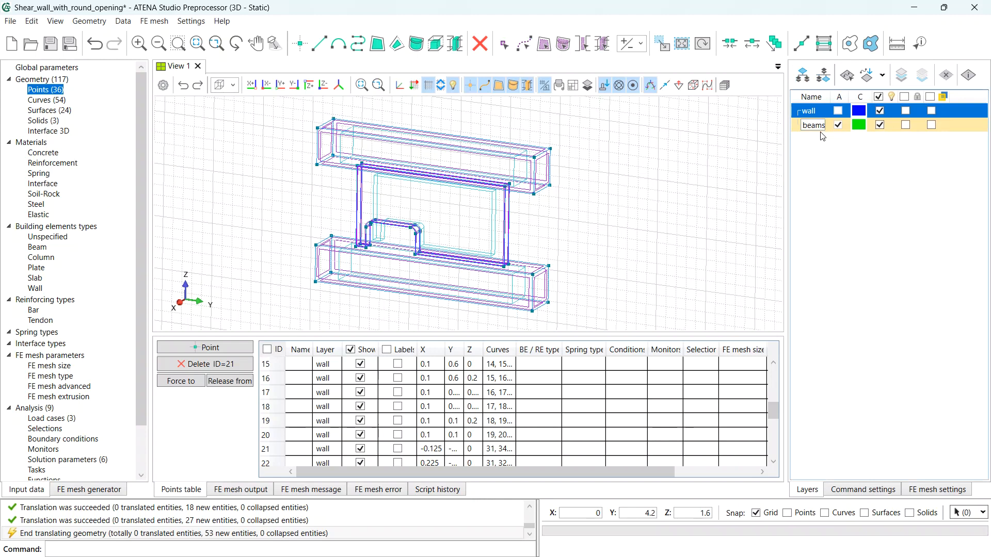
pyautogui.press('Return')
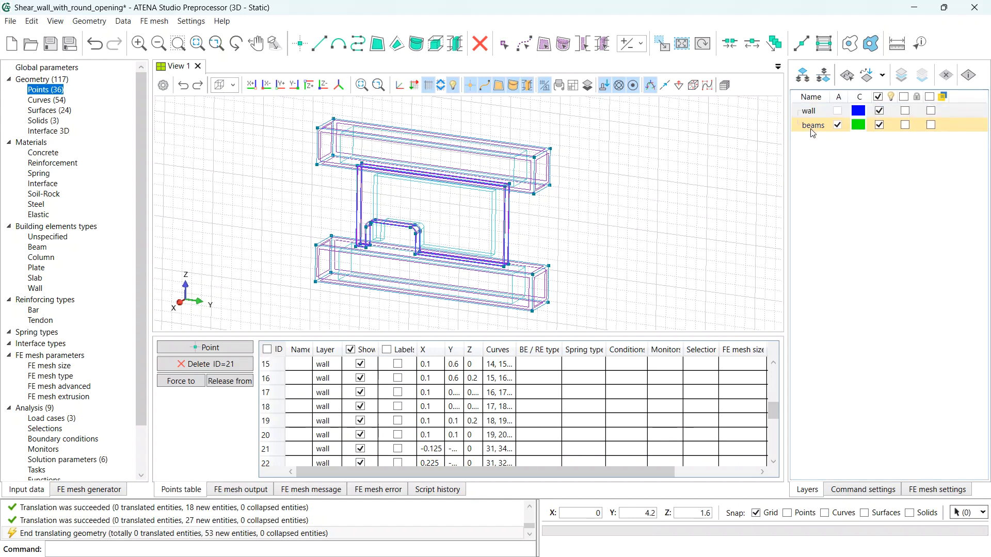
pyautogui.click(813, 127)
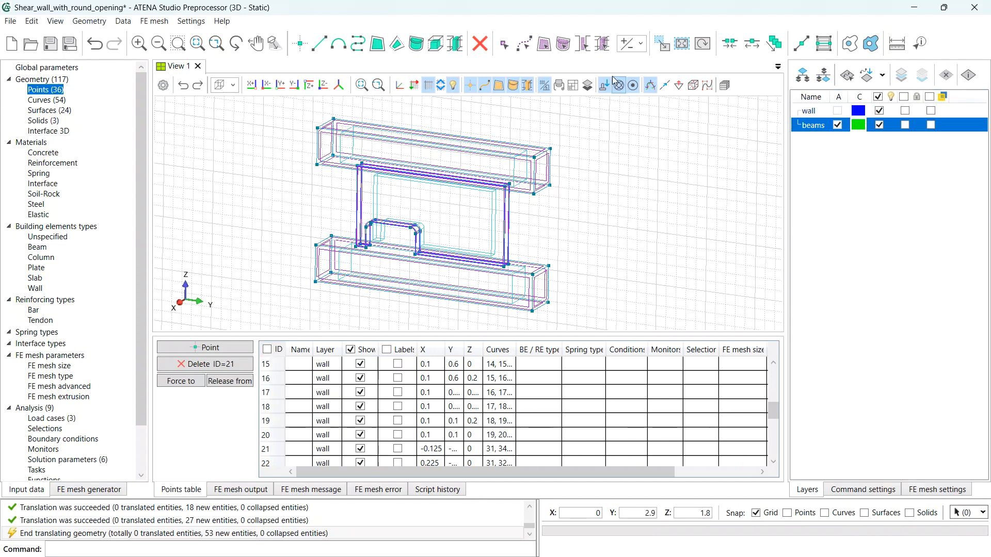
pyautogui.click(565, 48)
# - Assign the top and bottom beam solids to the beams layer
pyautogui.click(514, 166)
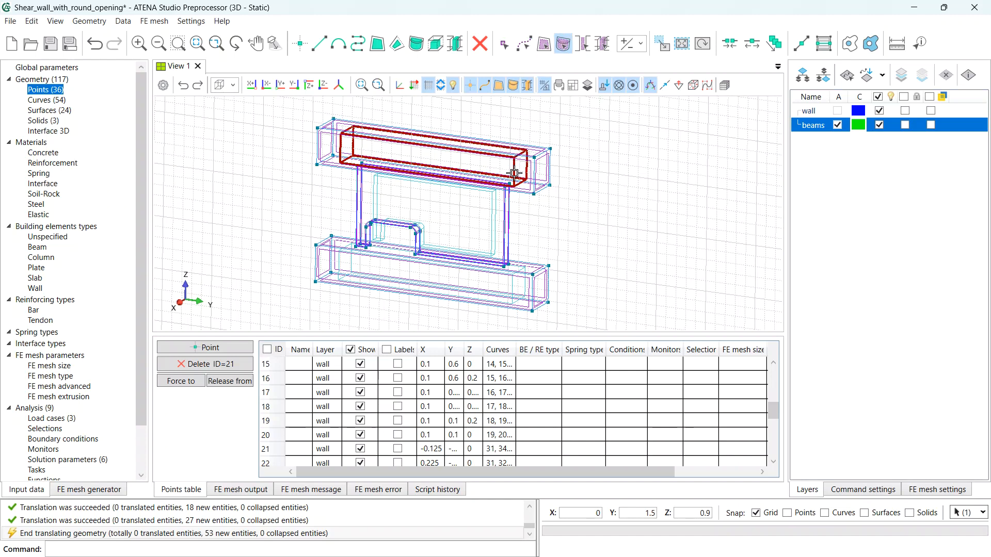
pyautogui.click(515, 286)
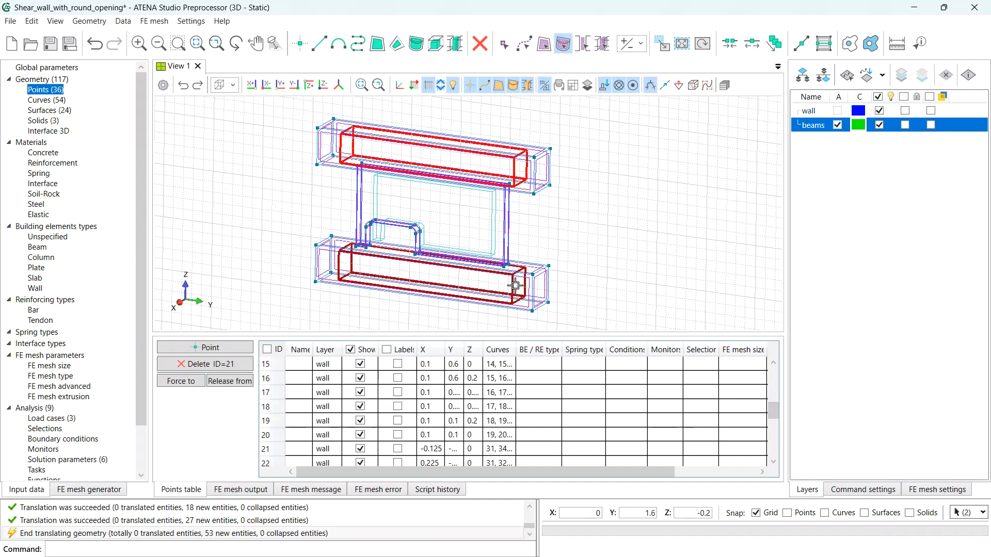
pyautogui.click(871, 78)
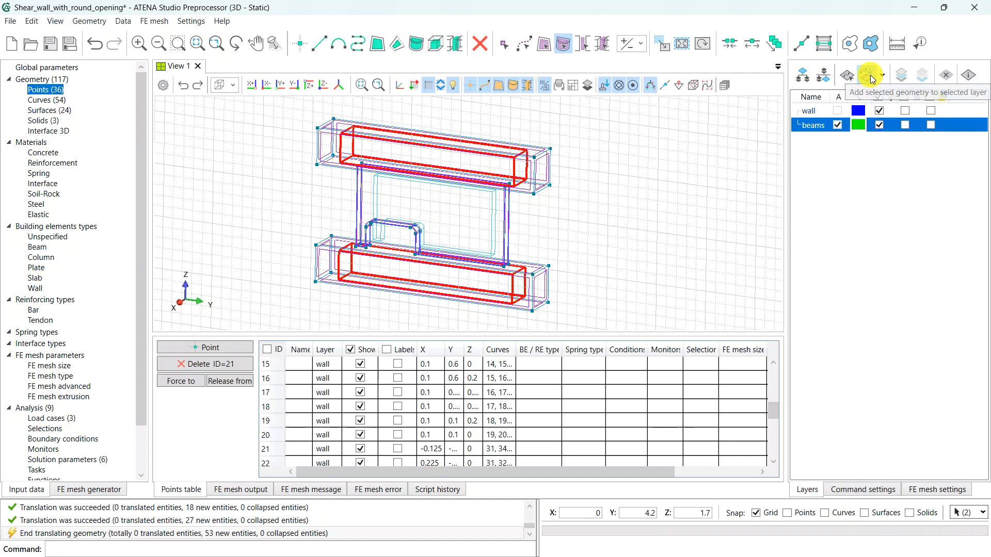
# - Verify the layers by toggling beams and wall visibility, then add a third layer
pyautogui.click(880, 126)
pyautogui.click(880, 126)
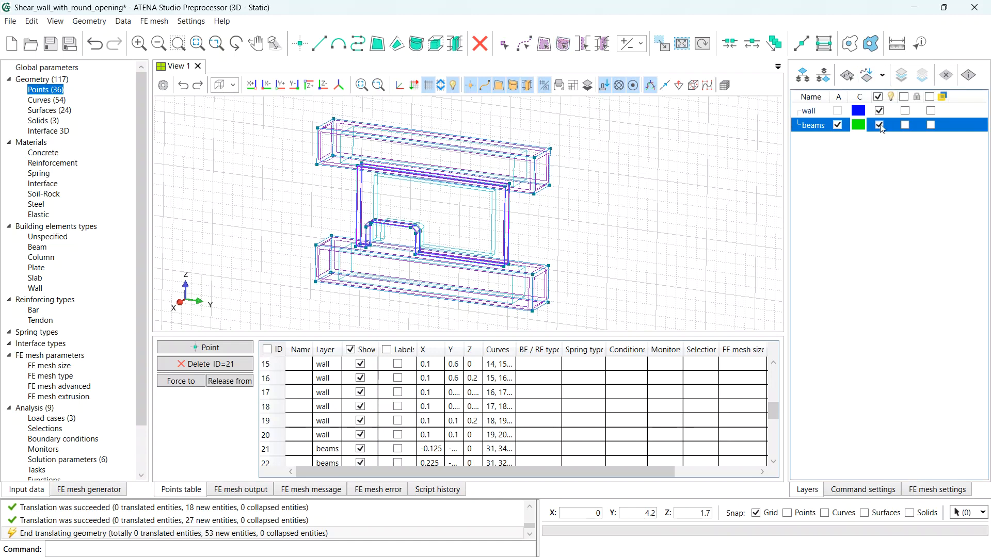
pyautogui.click(880, 111)
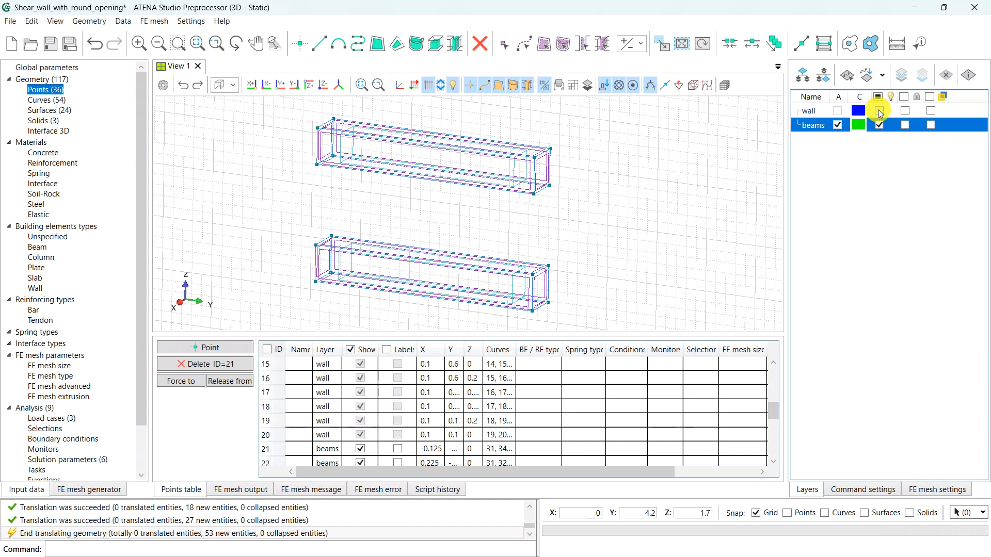
pyautogui.click(880, 111)
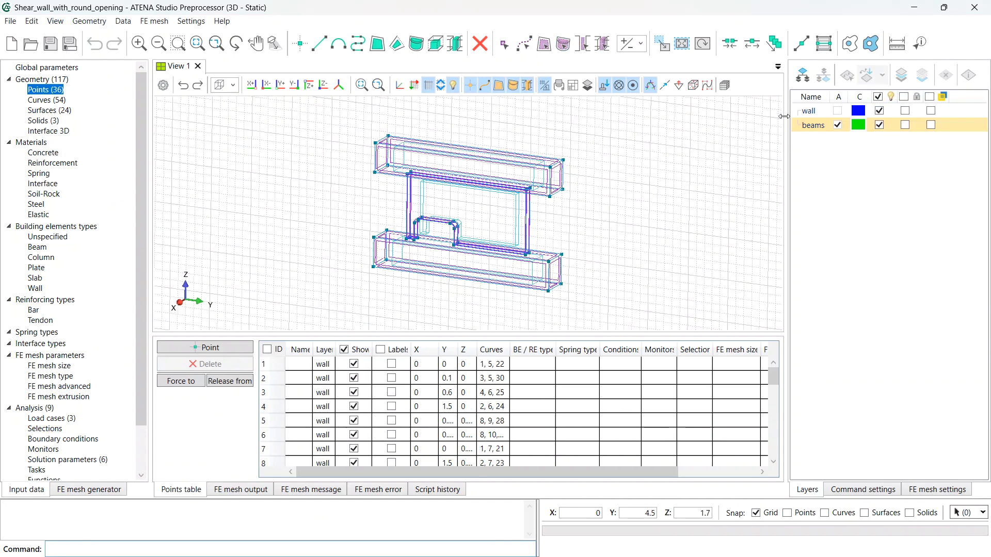
pyautogui.click(806, 77)
# - Name the new layer 'bars' and add a point at (0.05, 0.03, -0.32)
pyautogui.write('b')
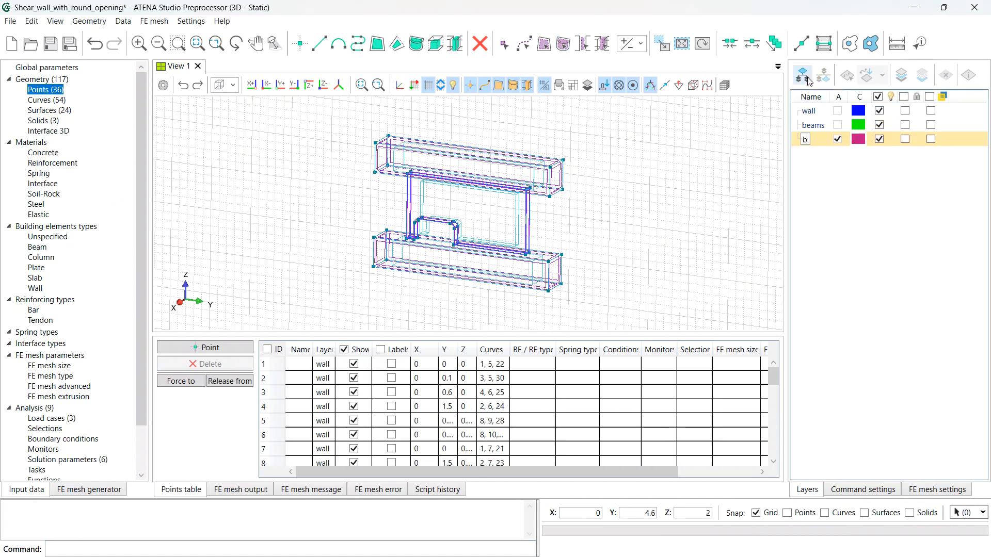
pyautogui.write('ars')
pyautogui.press('Return')
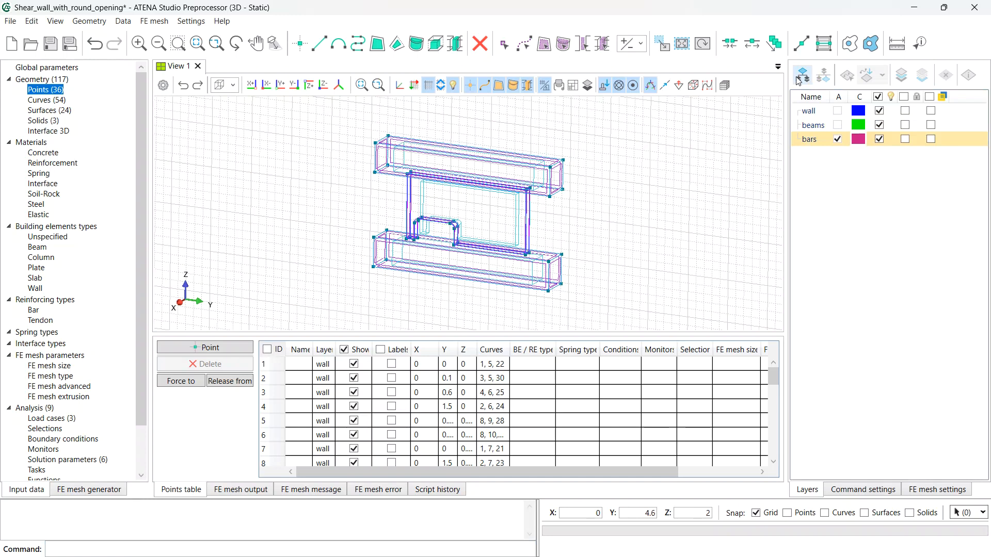
pyautogui.click(298, 47)
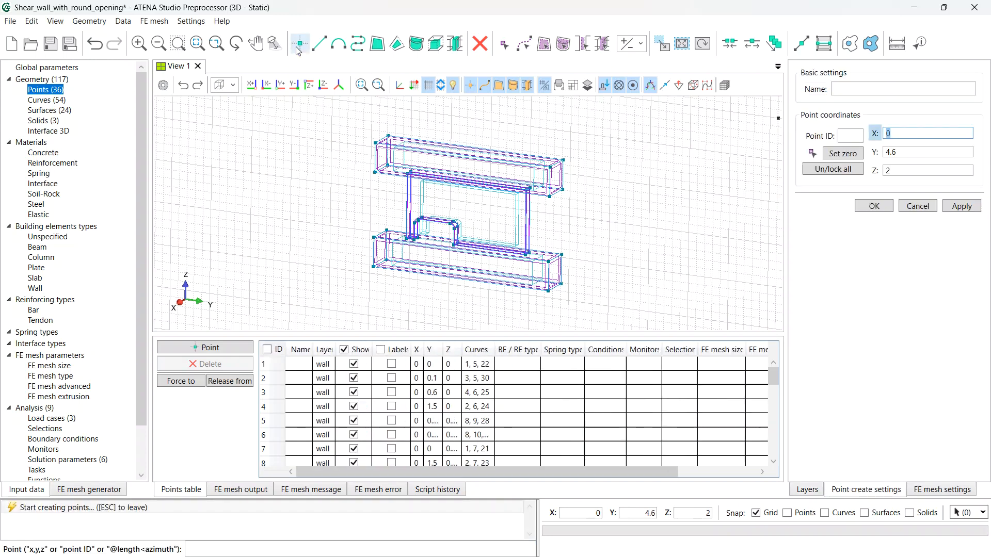
pyautogui.write('0.05')
pyautogui.press('Tab')
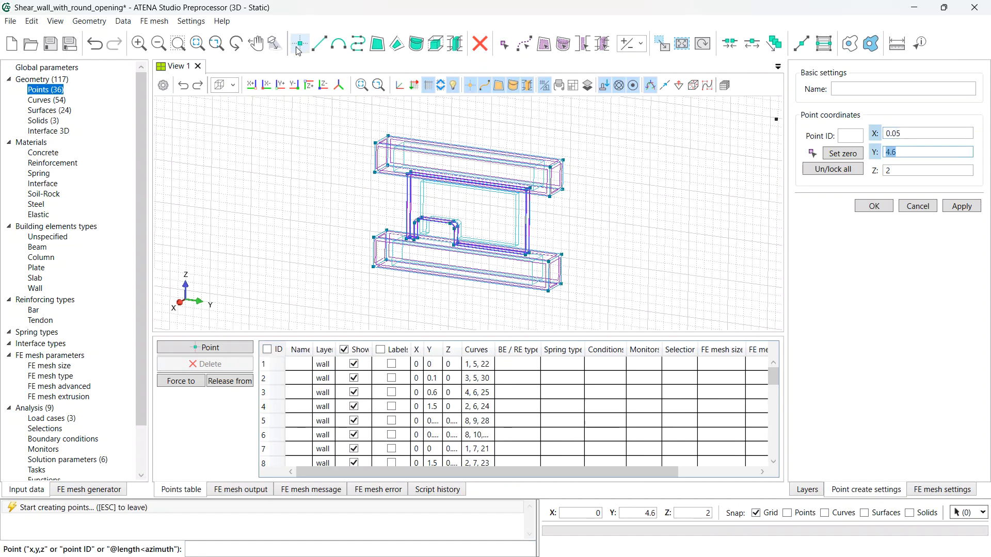
pyautogui.write('0.03')
pyautogui.press('Tab')
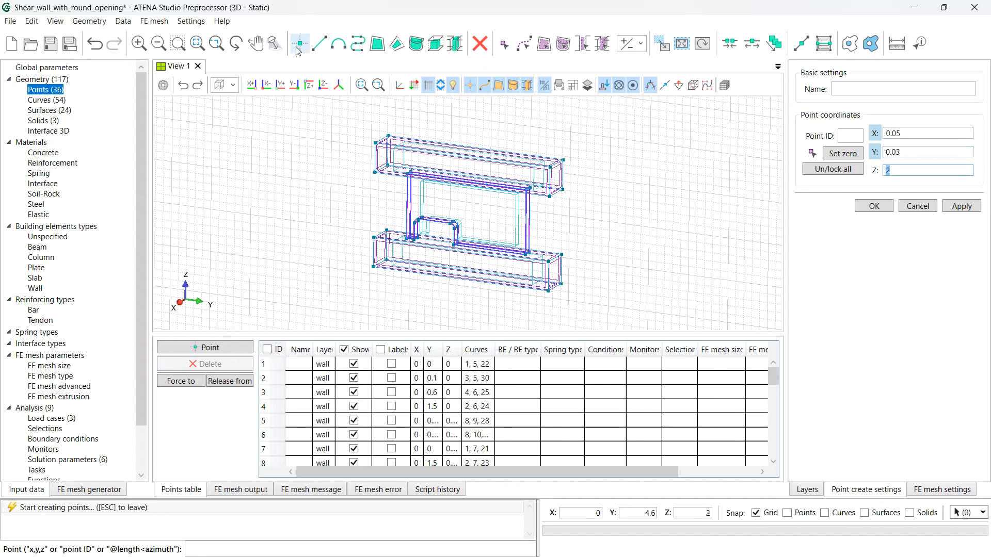
pyautogui.write('-0')
pyautogui.write('.32')
pyautogui.press('Return')
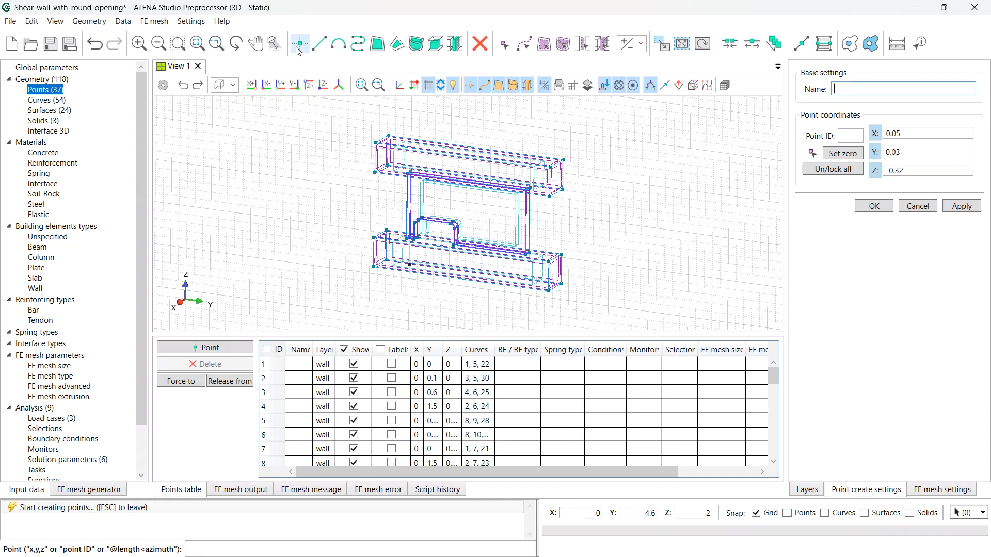
# - Add a second point at (0.05, 0.07, -0.32) and end the Point tool
pyautogui.press('Tab')
pyautogui.press('Tab')
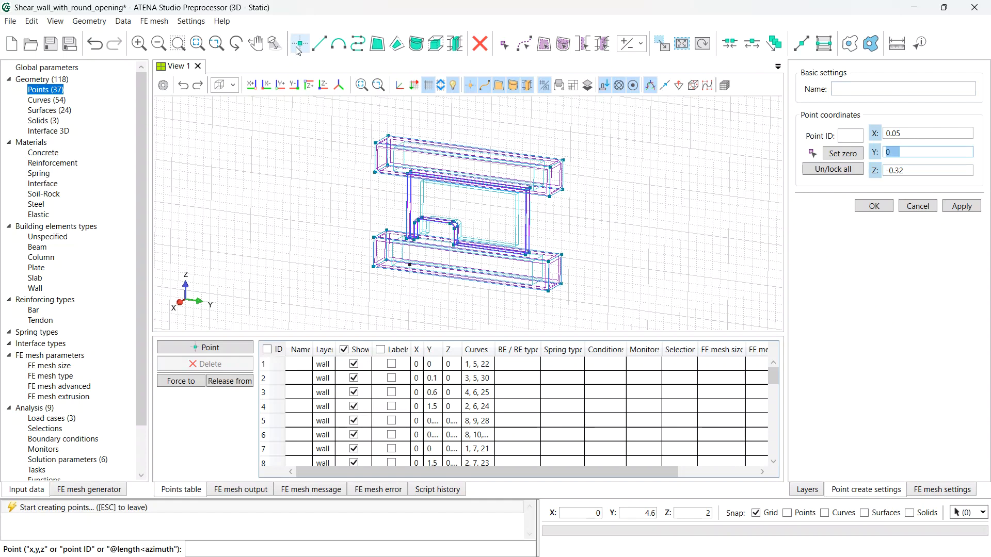
pyautogui.write('0,07')
pyautogui.press('Tab')
pyautogui.press('Return')
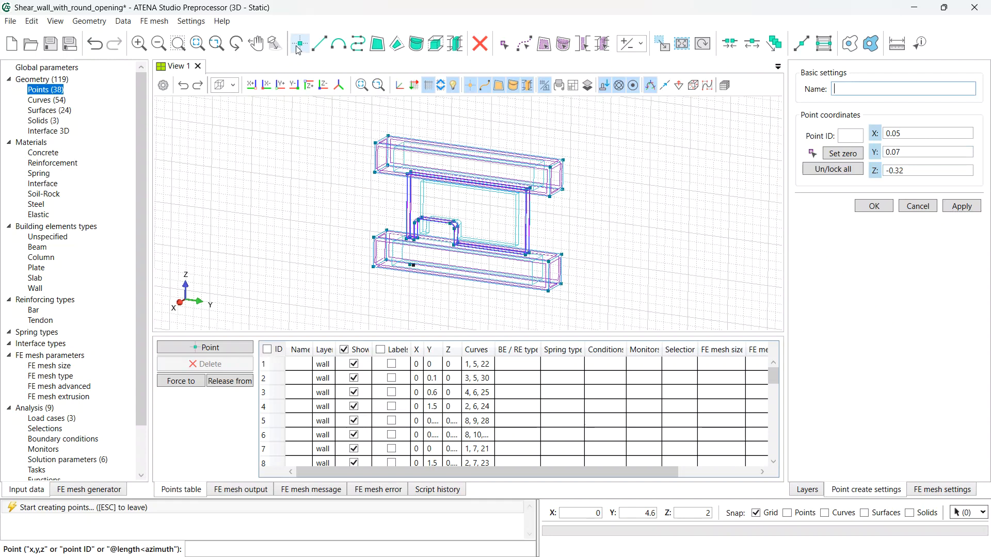
pyautogui.click(298, 48)
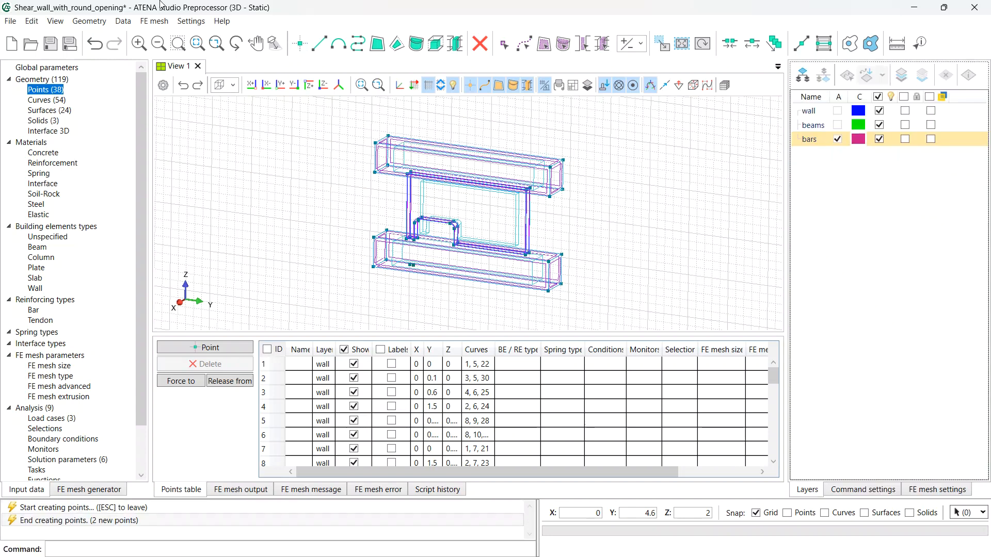
# - Extrude points 37 and 38 by 1.4 along Z into two vertical bar lines
pyautogui.click(667, 49)
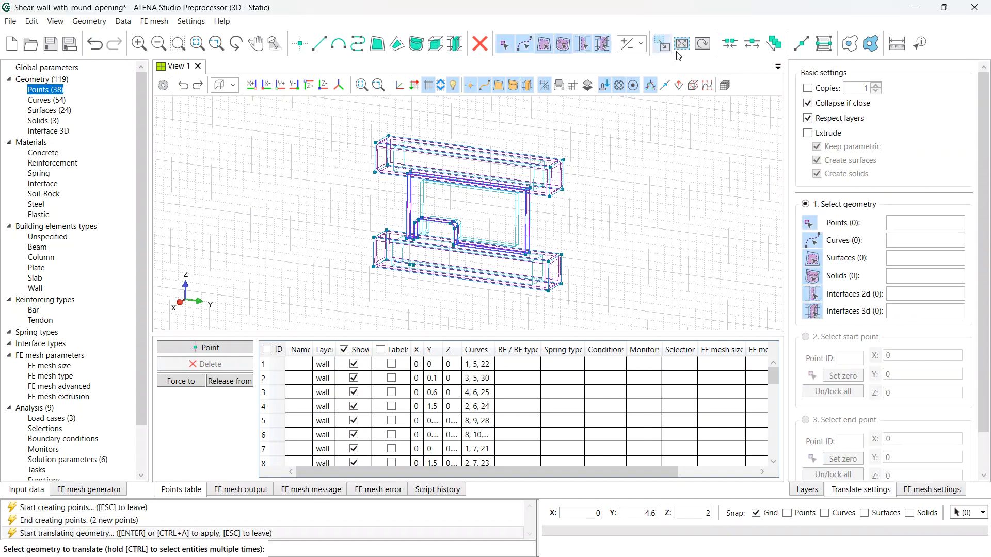
pyautogui.click(809, 134)
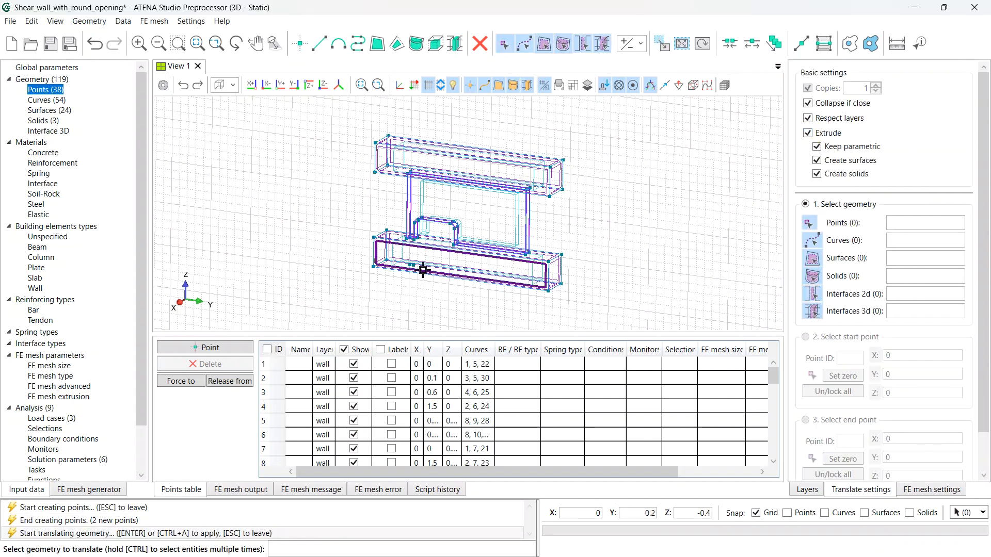
pyautogui.scroll(1, 416, 267)
pyautogui.scroll(5, 415, 267)
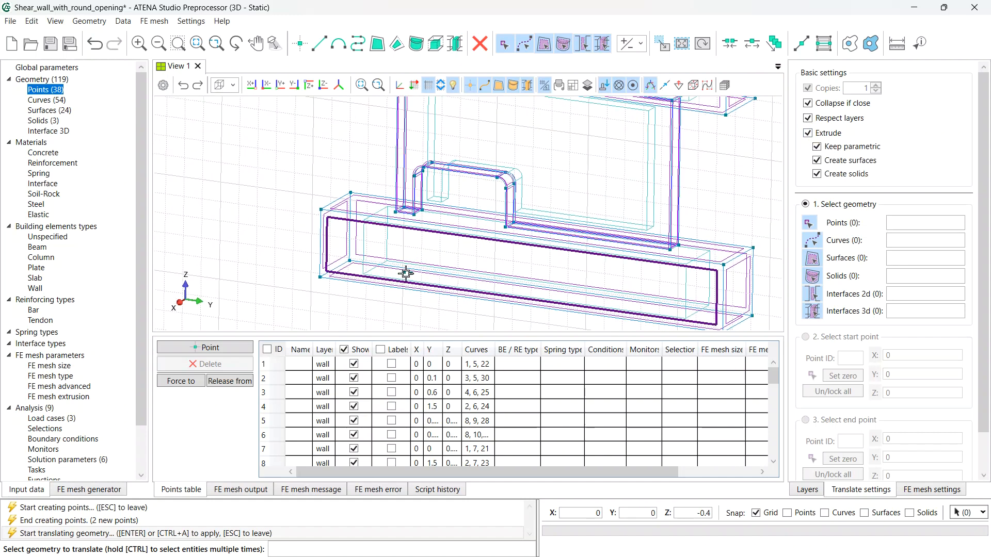
pyautogui.click(404, 278)
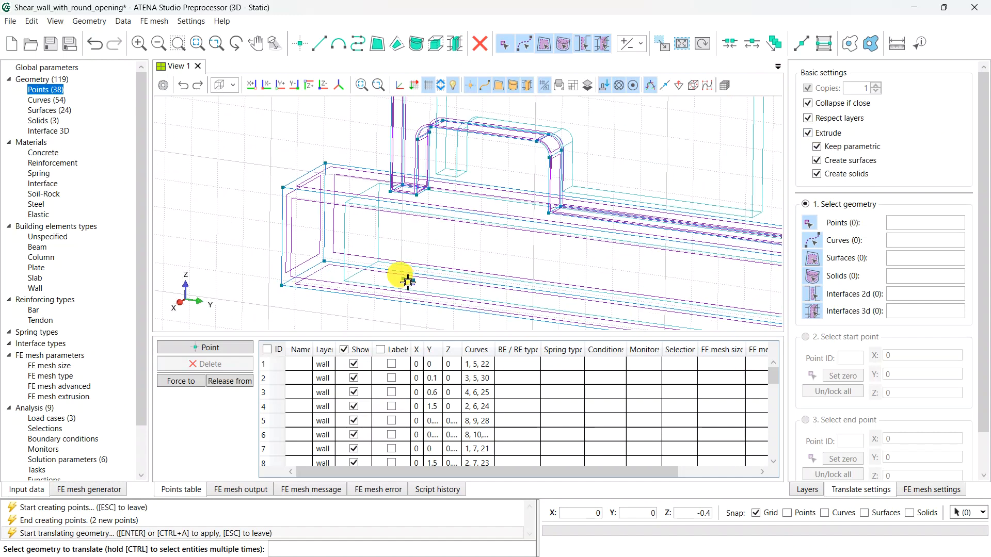
pyautogui.click(404, 279)
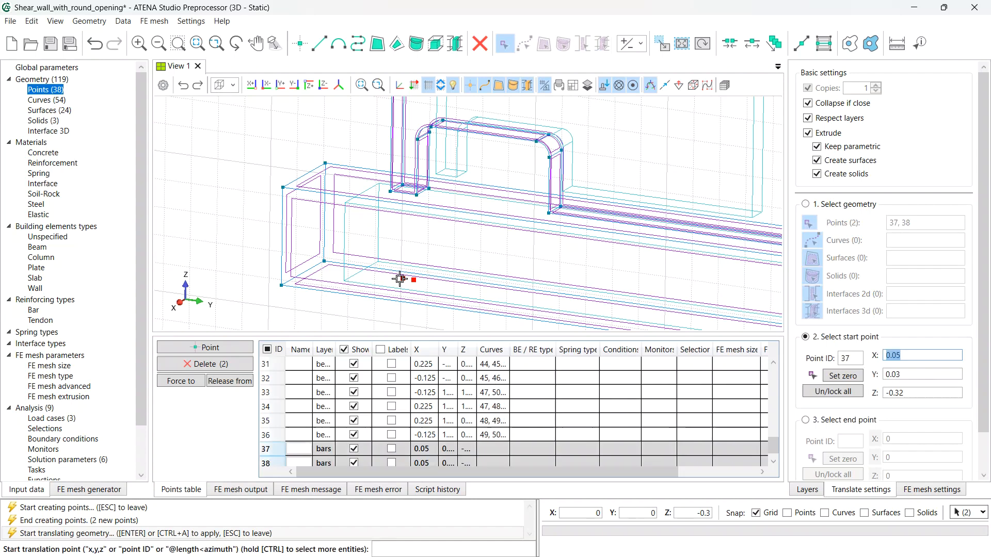
pyautogui.click(860, 381)
pyautogui.click(861, 380)
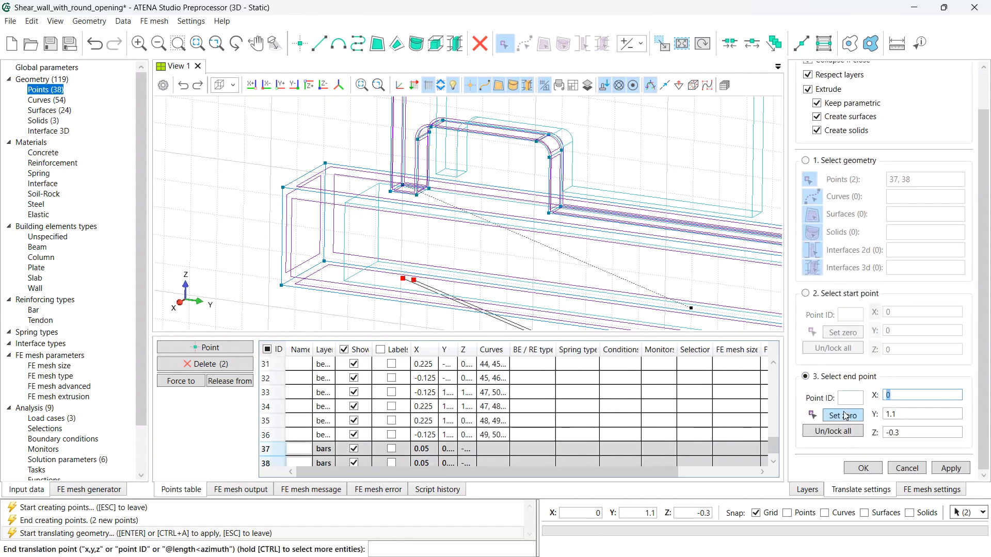
pyautogui.click(889, 432)
pyautogui.write('1')
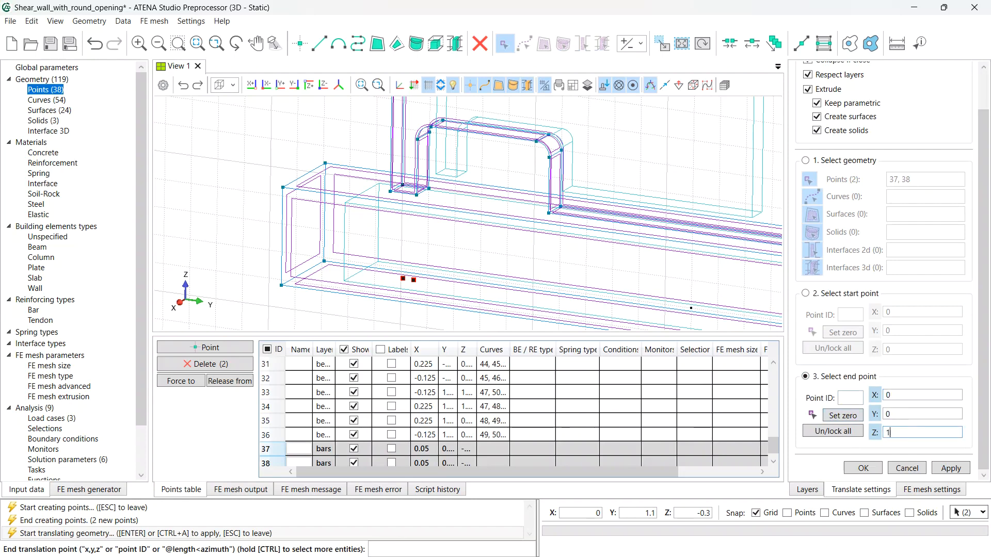
pyautogui.write(',1')
pyautogui.press('BackSpace')
pyautogui.press('BackSpace')
pyautogui.write('.4')
pyautogui.press('Return')
# - Switch the translate settings to copy mode with extrusion turned off
pyautogui.scroll(1, 899, 437)
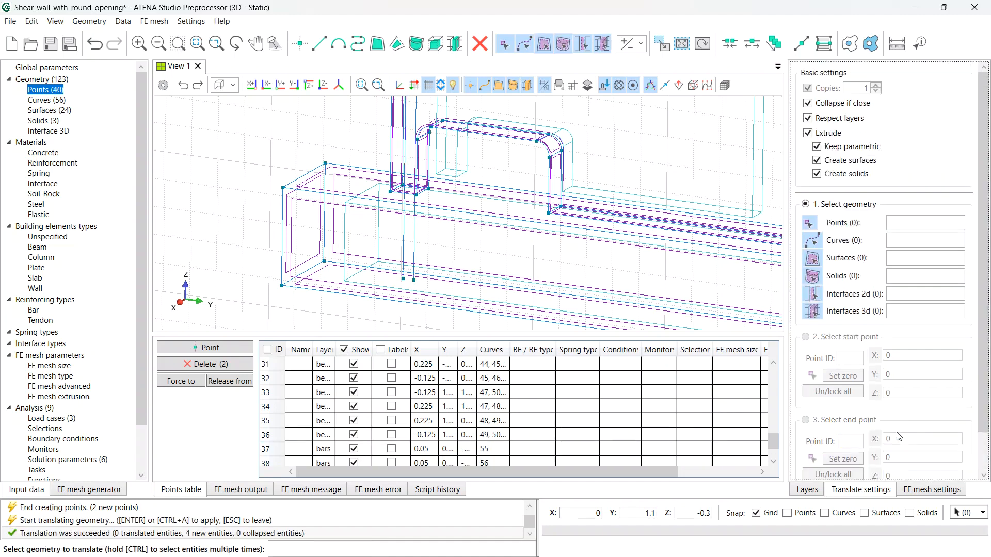
pyautogui.click(808, 133)
pyautogui.click(809, 89)
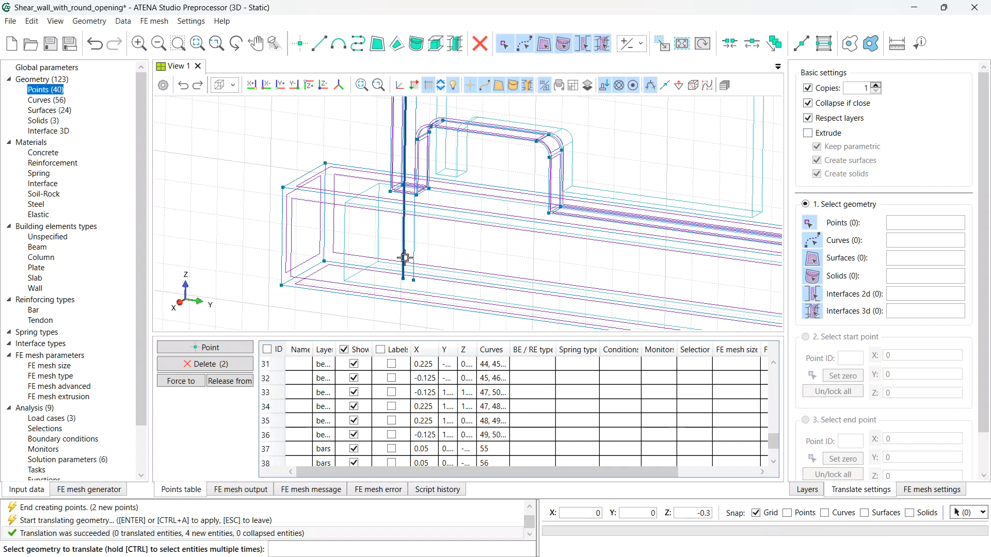
# - Copy vertical bar curves 55 and 56 once, shifted 1.4 along Y
pyautogui.click(427, 248)
pyautogui.keyDown('ctrl'); pyautogui.click(405, 237); pyautogui.keyUp('ctrl')
pyautogui.press('Return')
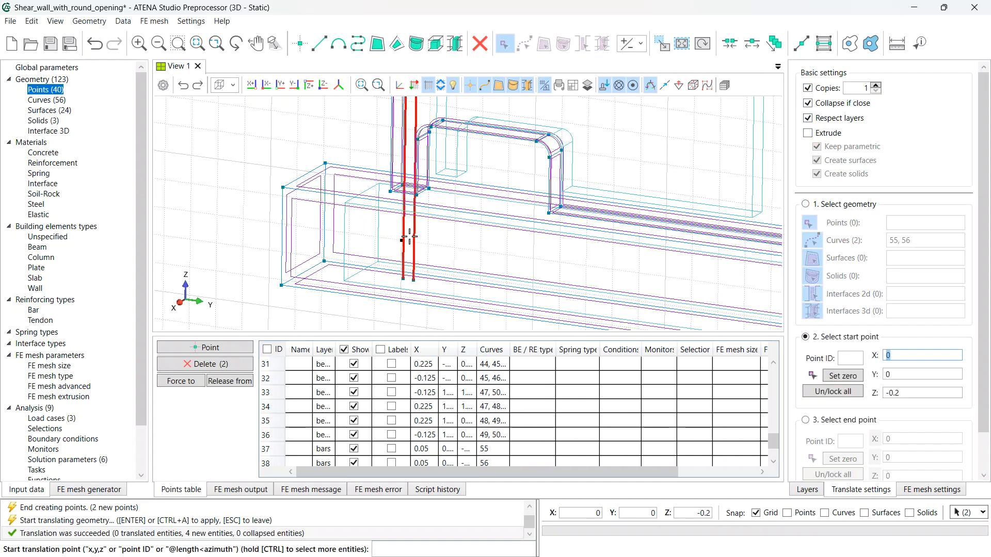
pyautogui.click(843, 376)
pyautogui.scroll(-1, 846, 381)
pyautogui.click(845, 379)
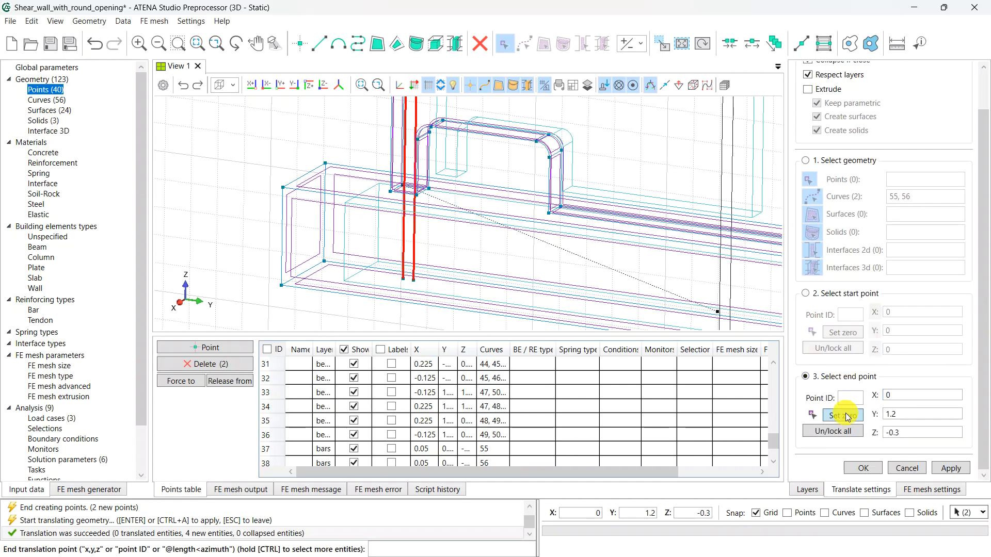
pyautogui.click(848, 416)
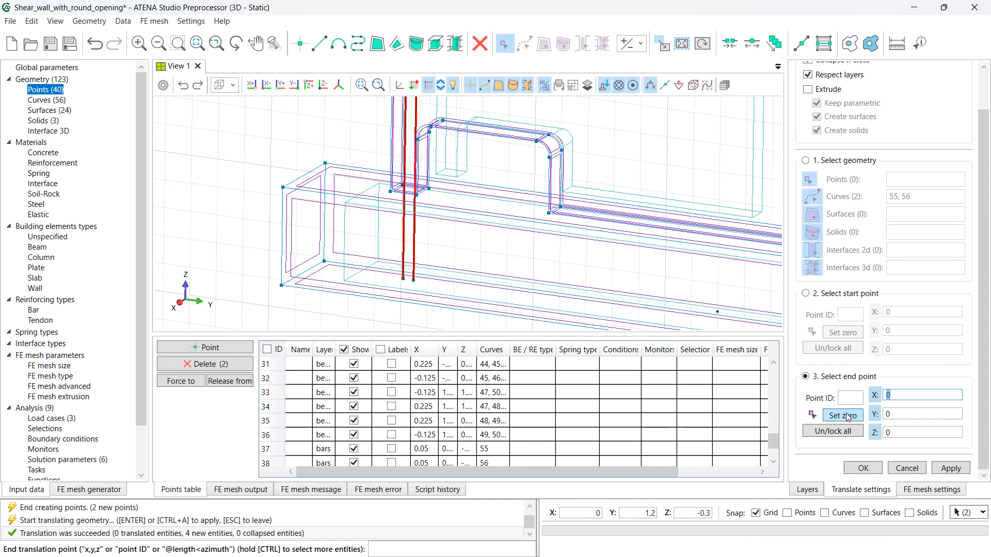
pyautogui.press('Tab')
pyautogui.write('1')
pyautogui.write('.4')
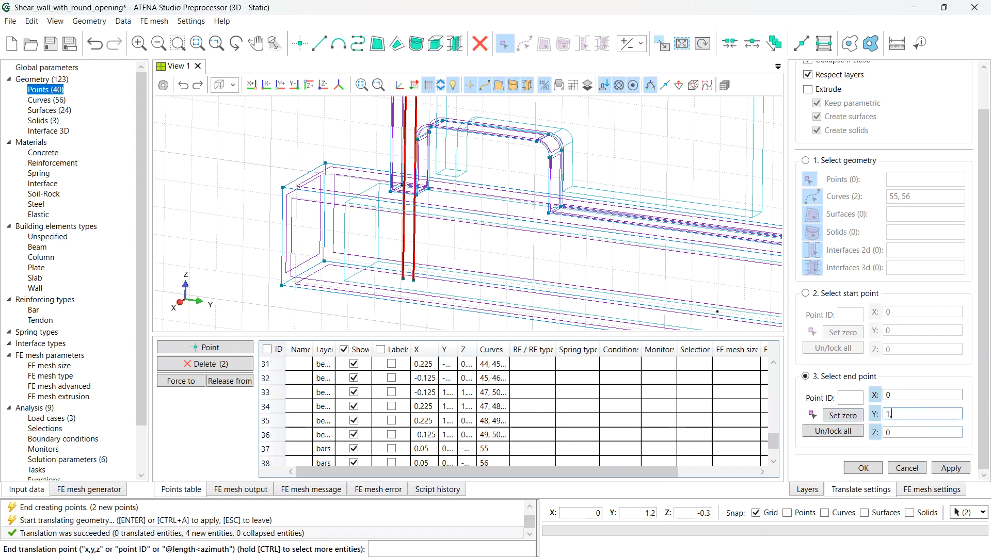
pyautogui.press('Tab')
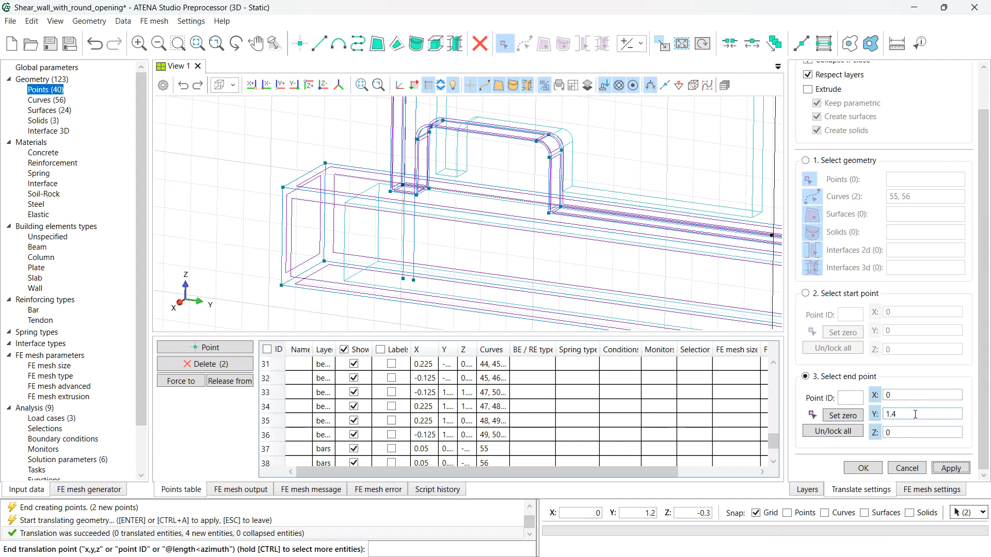
pyautogui.press('Return')
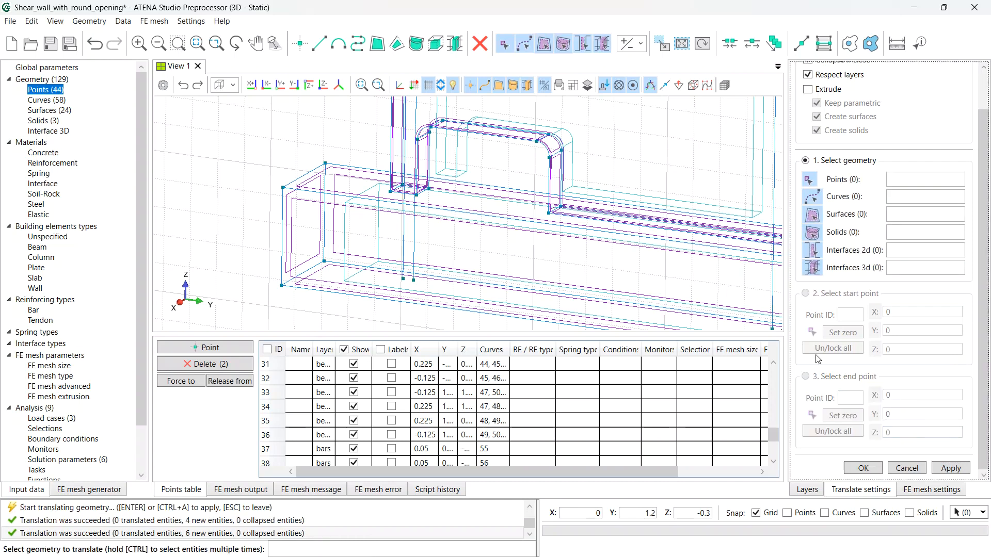
# - Pan to show the whole lower beam and close the translate tool
pyautogui.scroll(-5, 684, 252)
pyautogui.moveTo(683, 253); pyautogui.dragTo(594, 254, button='middle')
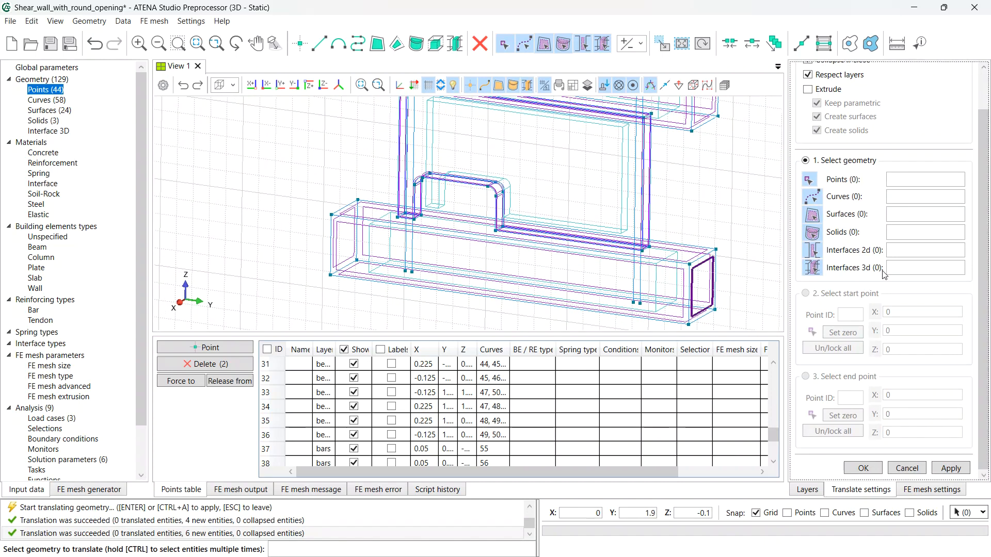
pyautogui.press('Escape')
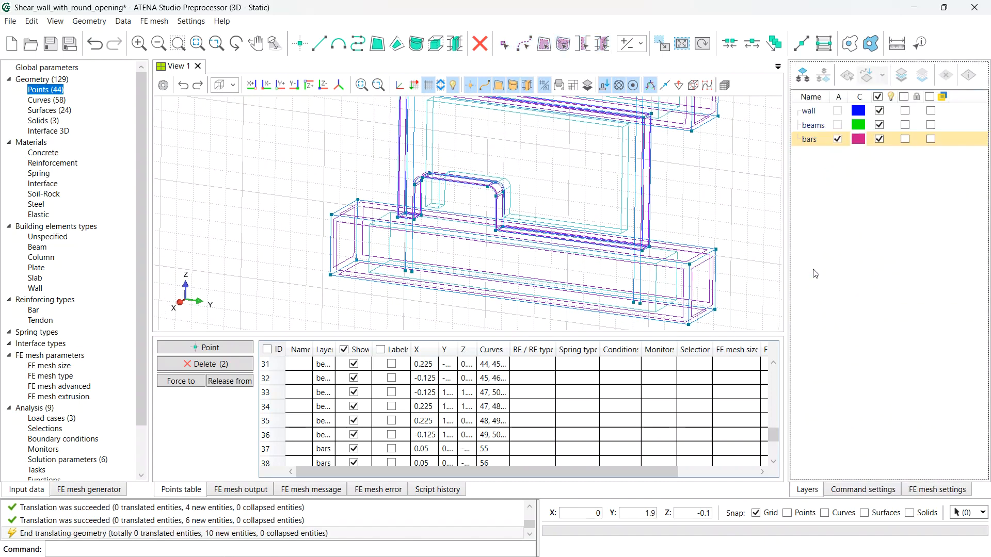
pyautogui.click(303, 45)
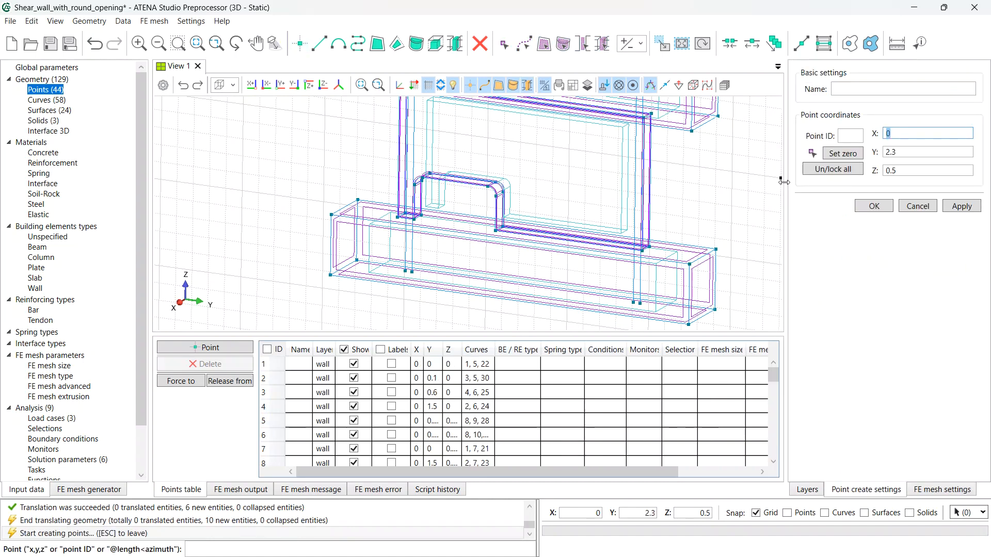
# - Add a bar point at (0.05, 0.06, -0.32)
pyautogui.write('0,05')
pyautogui.press('Tab')
pyautogui.write('0.06')
pyautogui.press('Tab')
pyautogui.write('-')
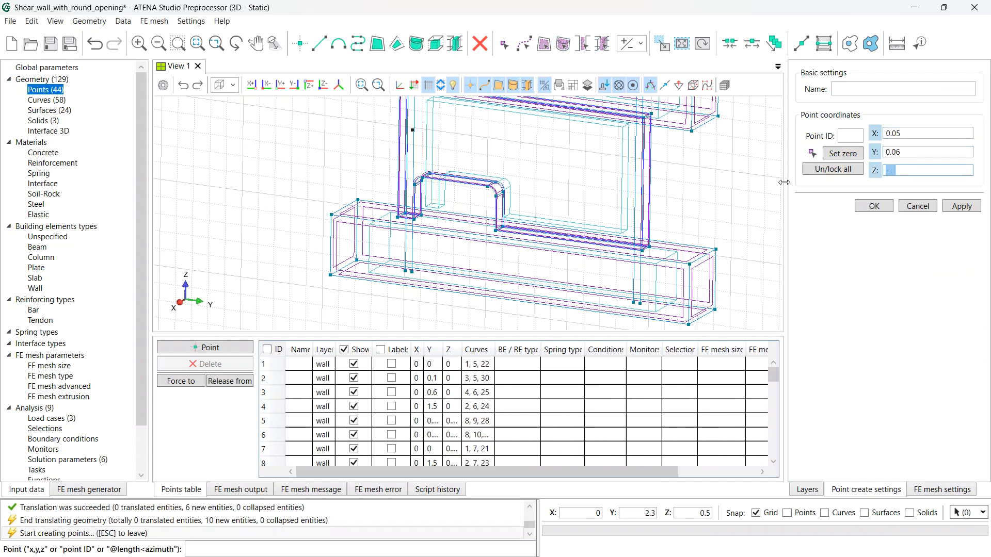
pyautogui.write('0')
pyautogui.write('.32')
pyautogui.press('Return')
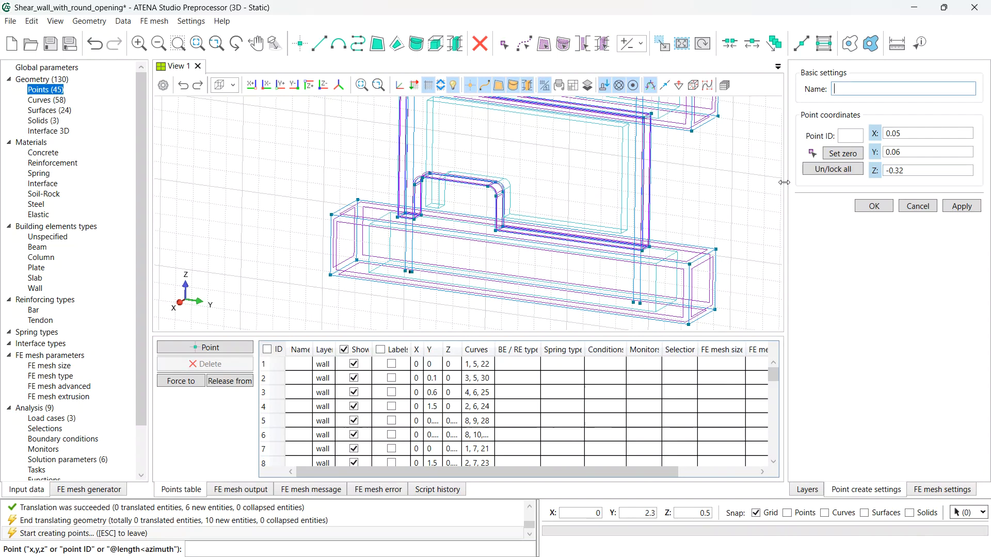
# - Add a second bar point at (0.05, 0.64, -0.32) and end the Point tool
pyautogui.press('Tab')
pyautogui.press('Tab')
pyautogui.write('0')
pyautogui.write('.64')
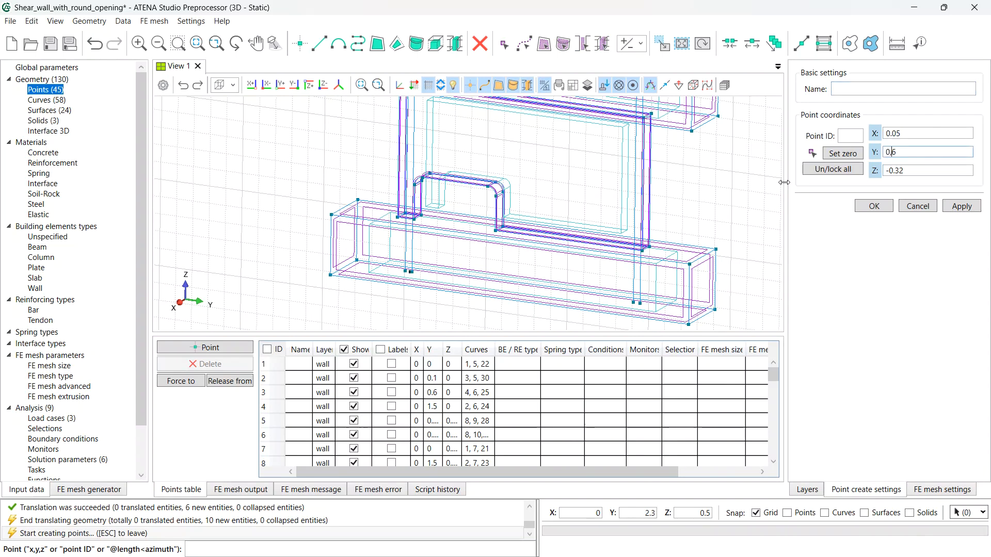
pyautogui.press('Tab')
pyautogui.press('Return')
pyautogui.press('Escape')
pyautogui.click(664, 45)
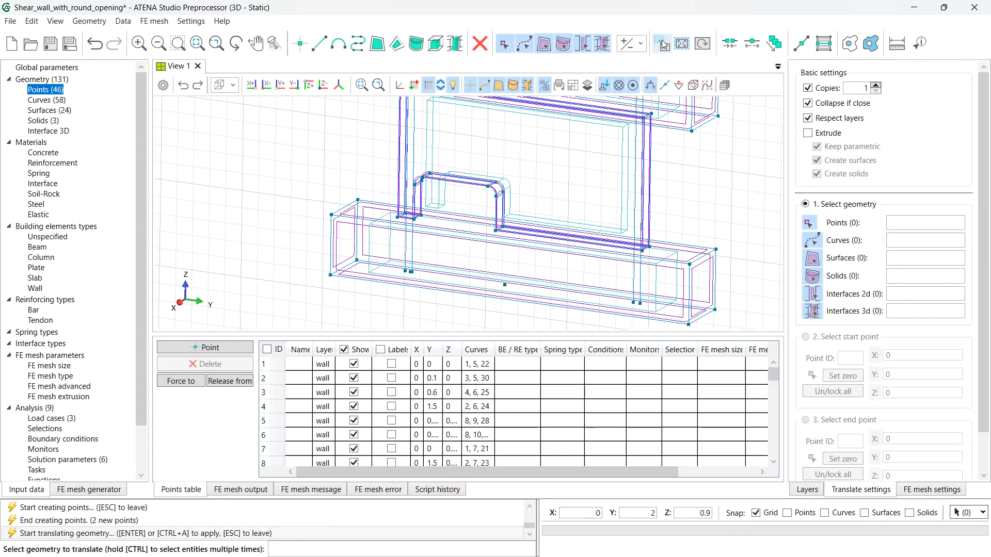
# - Turn on Extrude in Translate and select bar points 45 and 46
pyautogui.click(808, 133)
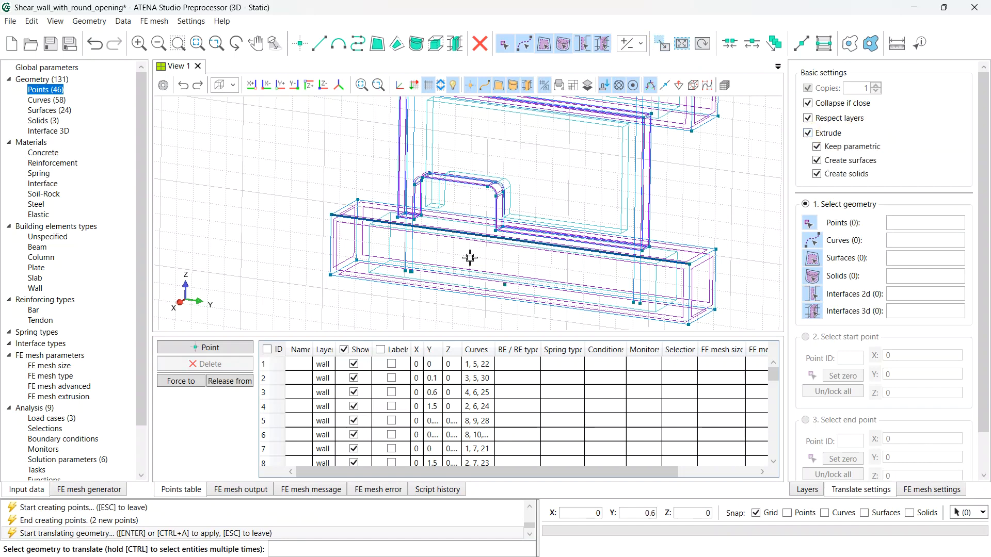
pyautogui.scroll(5, 407, 274)
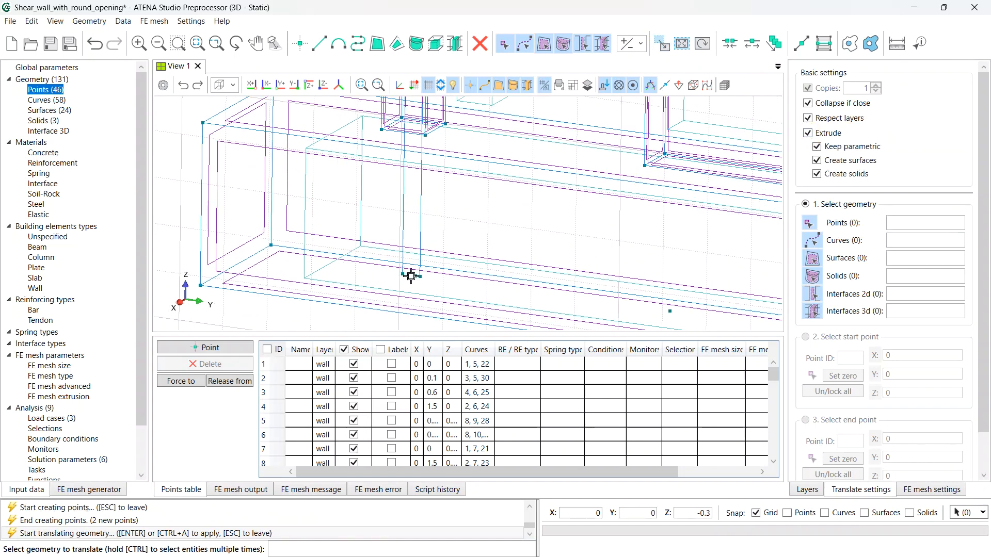
pyautogui.click(412, 277)
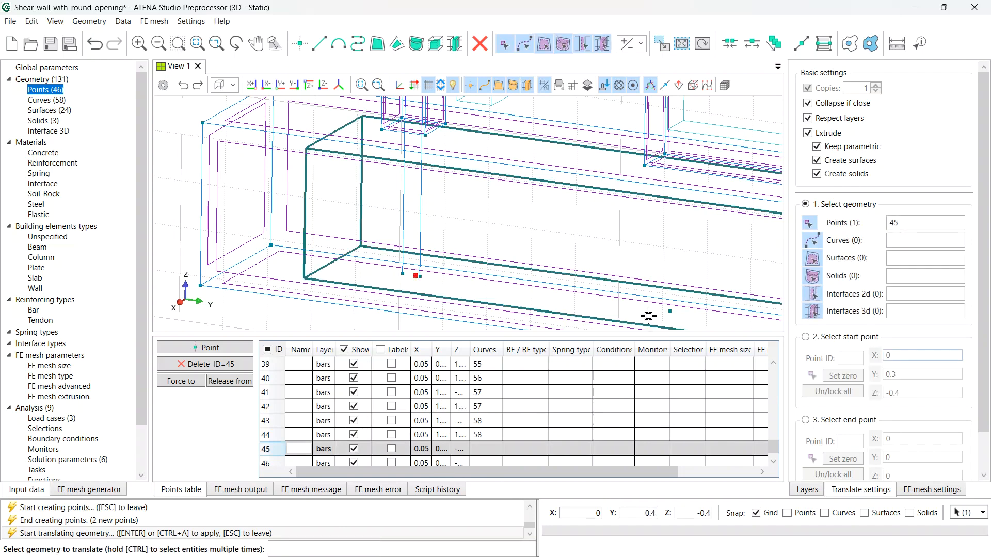
pyautogui.keyDown('ctrl'); pyautogui.click(670, 311); pyautogui.keyUp('ctrl')
pyautogui.press('Return')
# - Extrude both points by vector 0,0,0 to 0,0,1 into two vertical bar lines
pyautogui.click(840, 376)
pyautogui.click(850, 418)
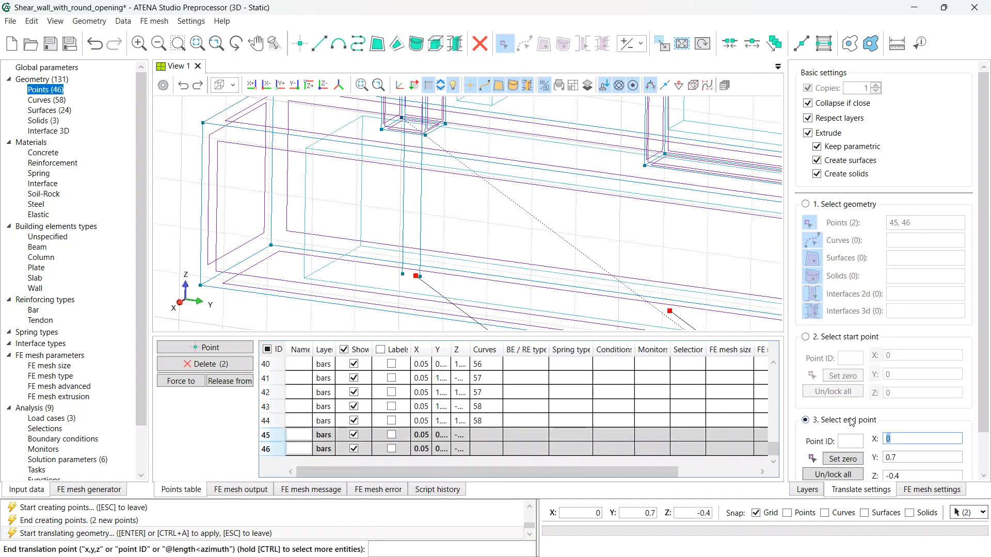
pyautogui.click(842, 459)
pyautogui.scroll(-1, 854, 449)
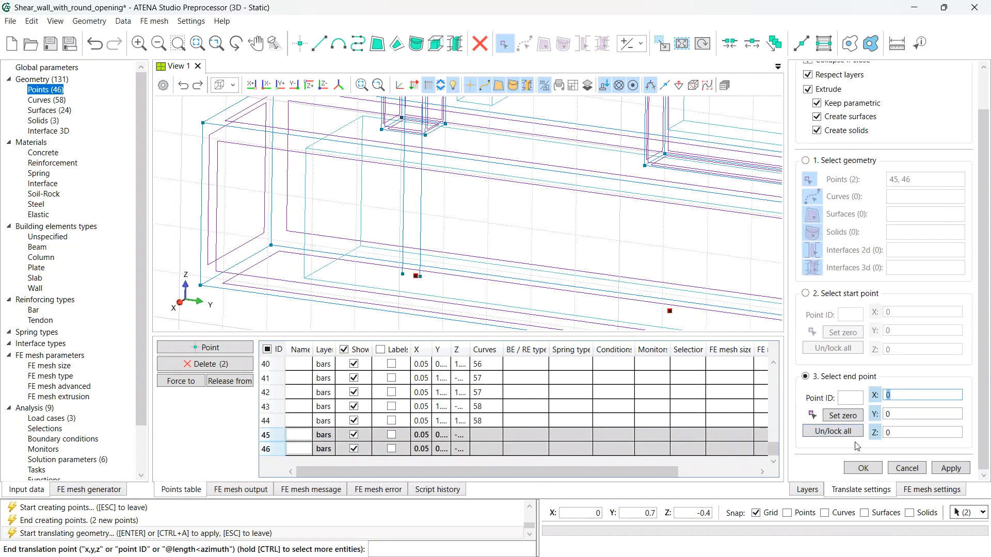
pyautogui.click(889, 434)
pyautogui.write('1')
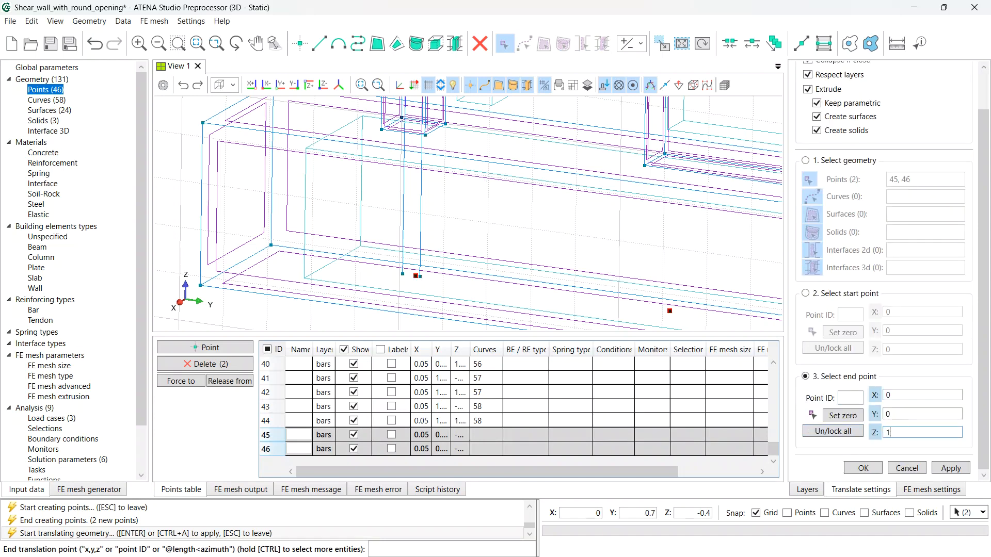
pyautogui.press('Tab')
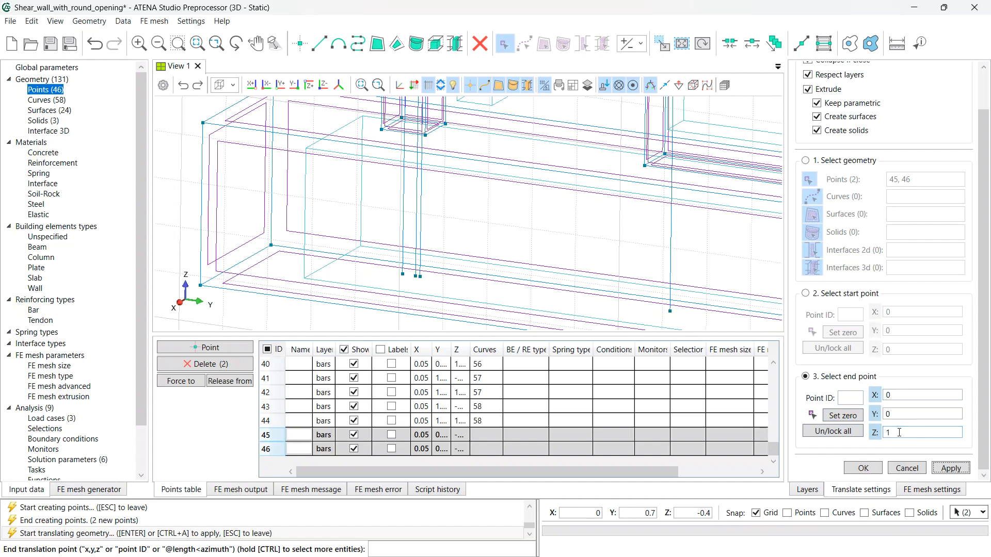
pyautogui.press('Return')
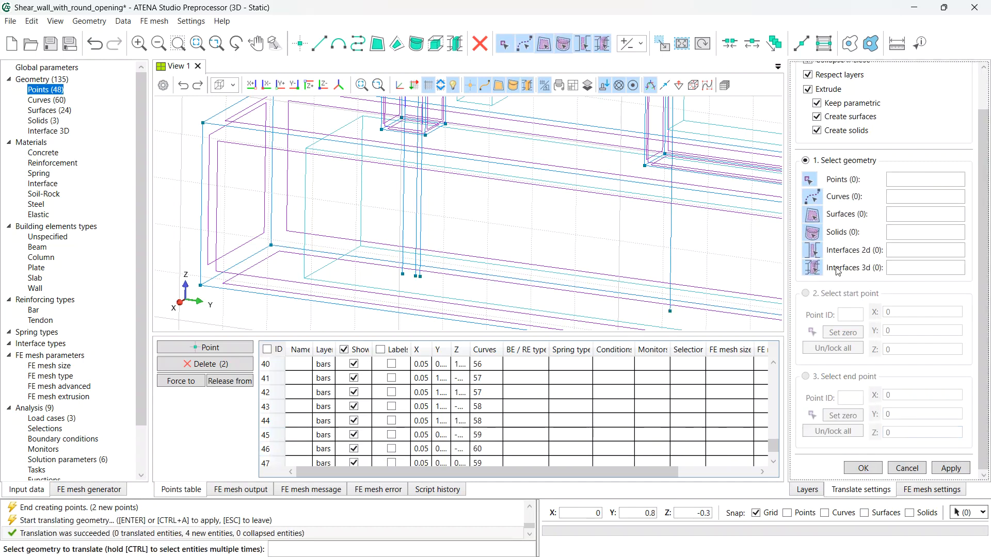
pyautogui.press('Escape')
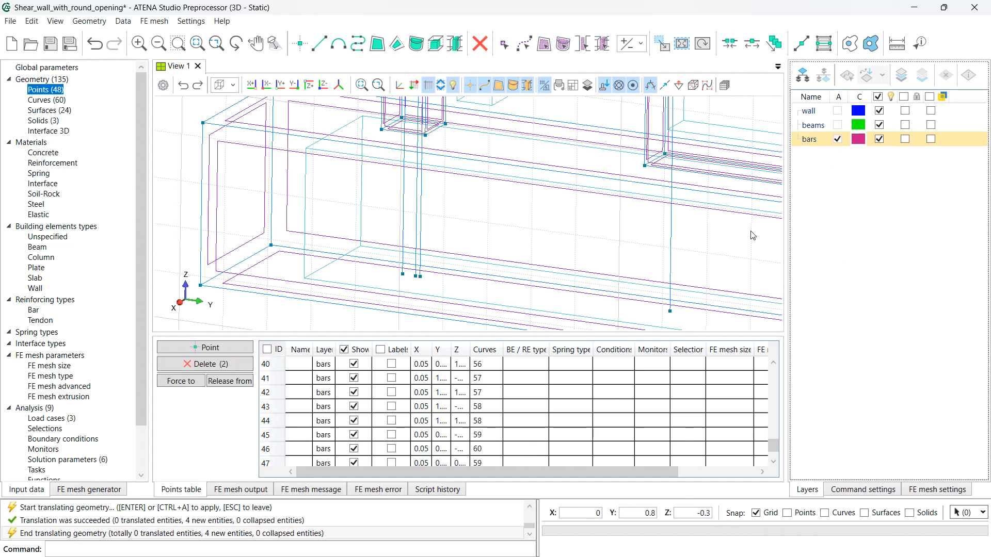
# - Add bar points at (0.05, 0.95, 0.3) and (0.05, 0.09, 0.3)
pyautogui.click(300, 44)
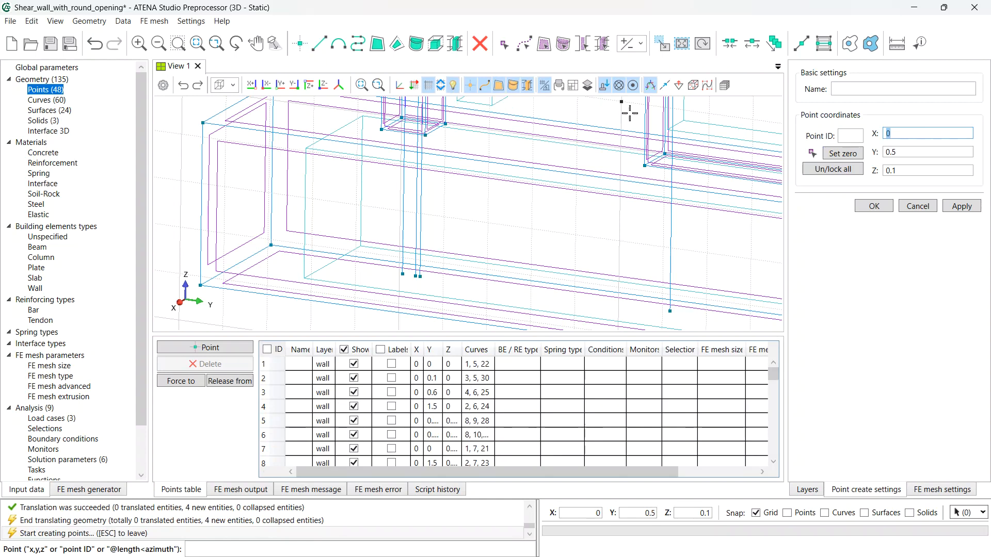
pyautogui.write(',05')
pyautogui.press('Tab')
pyautogui.write('0,9')
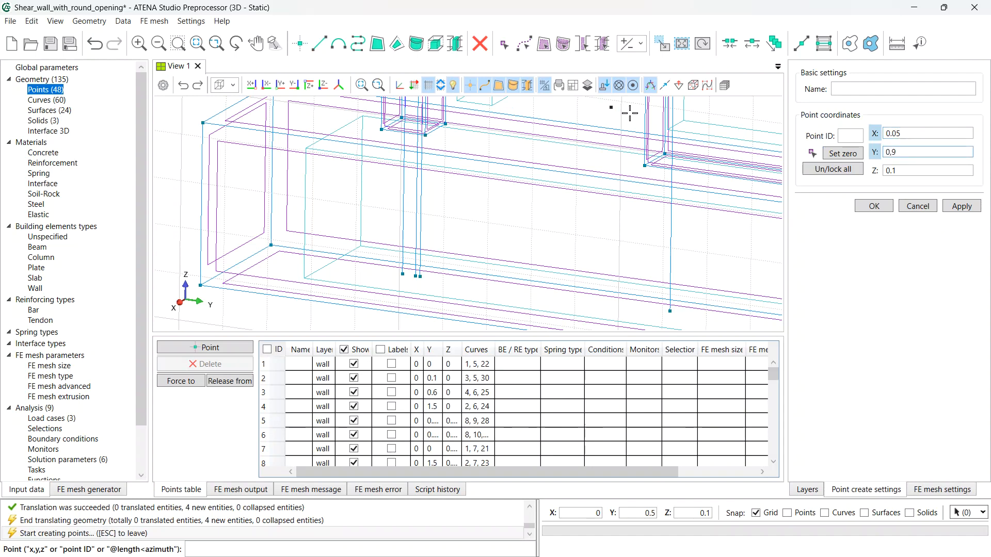
pyautogui.write('5')
pyautogui.press('Tab')
pyautogui.write('0')
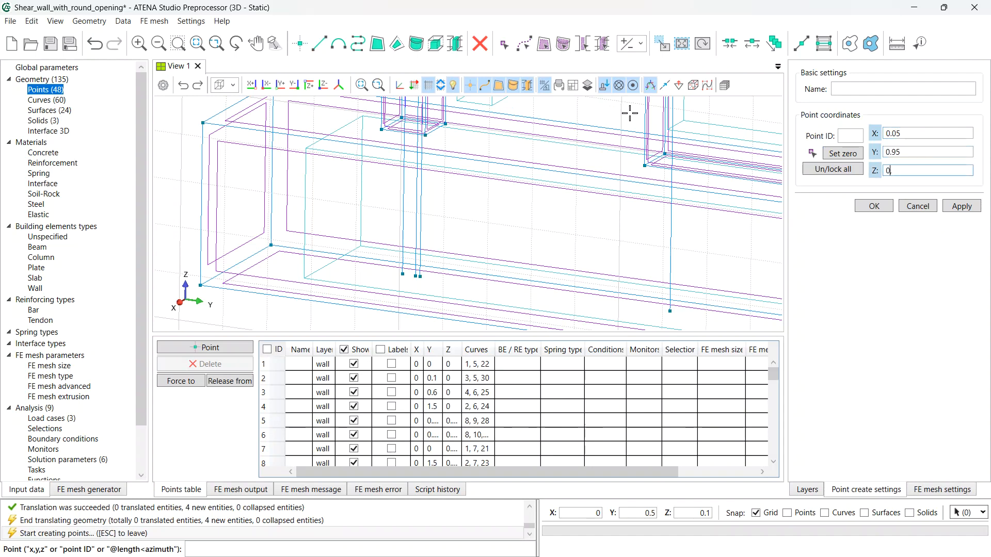
pyautogui.write(',3')
pyautogui.press('Return')
pyautogui.scroll(-3, 567, 172)
pyautogui.moveTo(573, 171)
pyautogui.mouseDown(button='middle')
pyautogui.moveTo(580, 206)
pyautogui.moveTo(524, 237)
pyautogui.moveTo(532, 243)
pyautogui.mouseUp(button='middle')
pyautogui.press('Tab')
pyautogui.press('Tab')
pyautogui.press('Tab')
pyautogui.press('Tab')
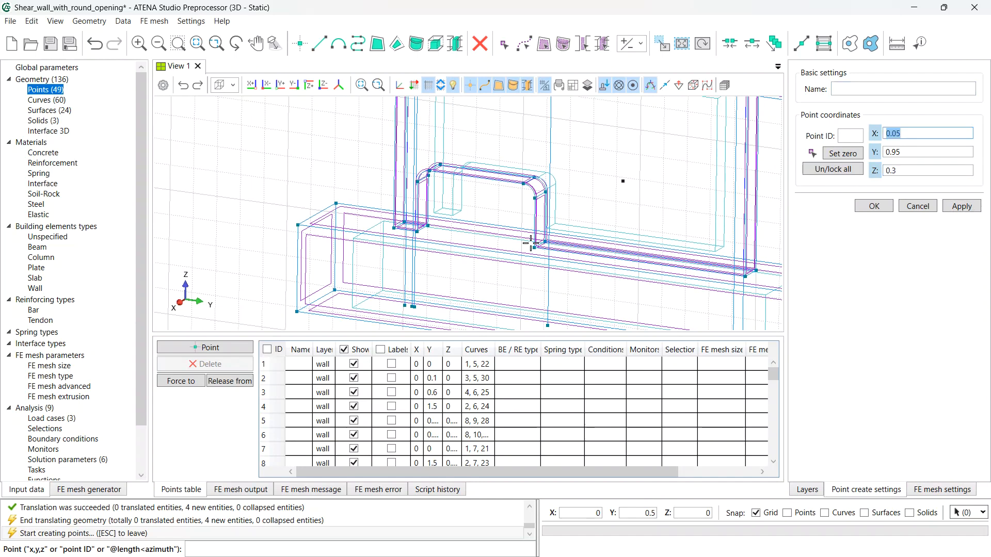
pyautogui.write('0,09')
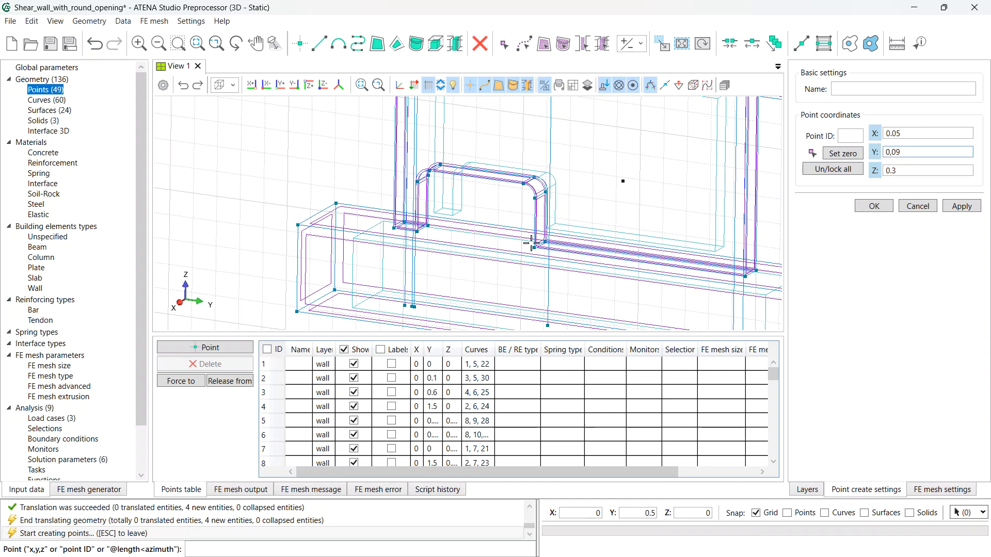
pyautogui.press('Tab')
pyautogui.press('Tab')
pyautogui.press('space')
pyautogui.press('Tab')
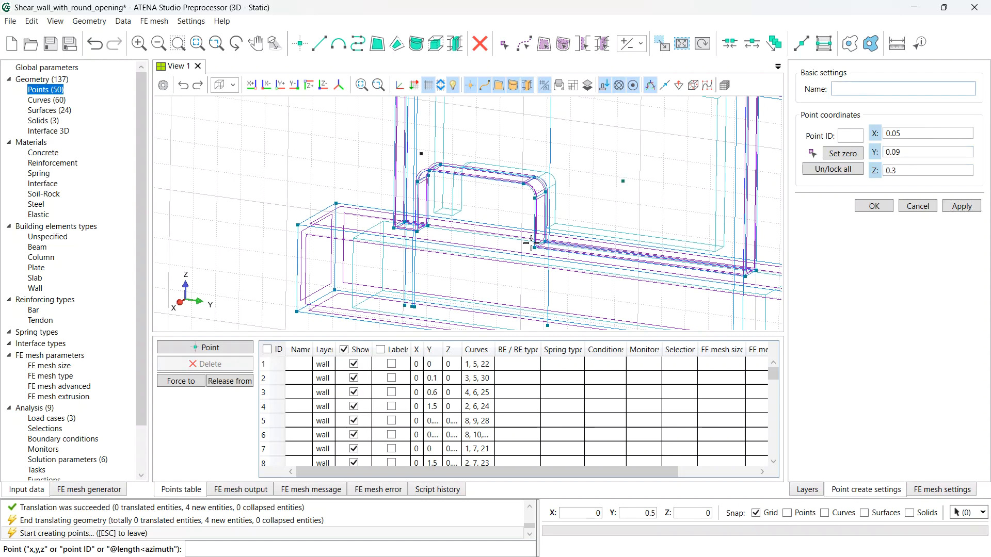
# - Add bar points at (0.05, 0.04, 0.35) and (0.05, 0.04, 0.65), then switch to the Y-Z view
pyautogui.press('Tab')
pyautogui.press('Tab')
pyautogui.write('0,04')
pyautogui.press('Tab')
pyautogui.write('0.35')
pyautogui.press('Return')
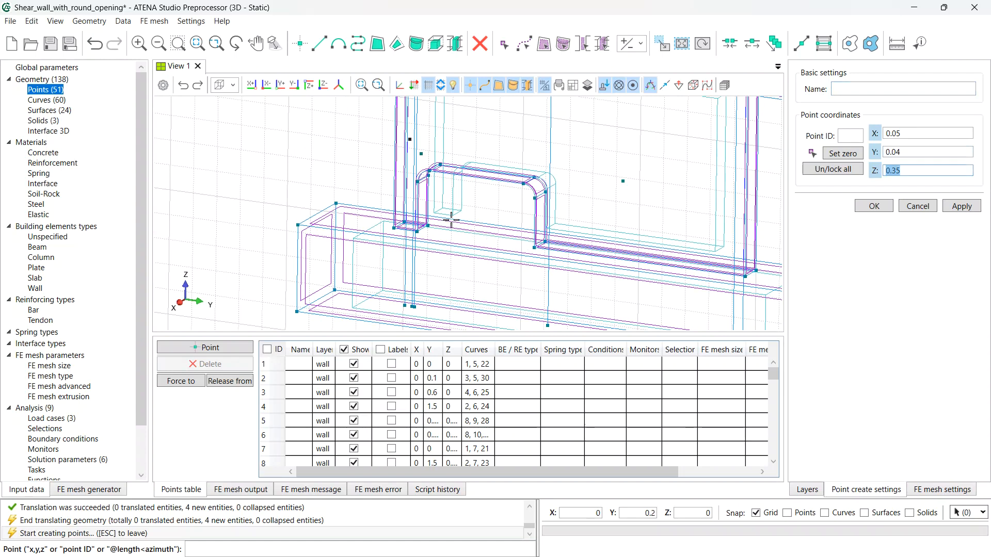
pyautogui.moveTo(453, 206); pyautogui.dragTo(420, 283, button='middle')
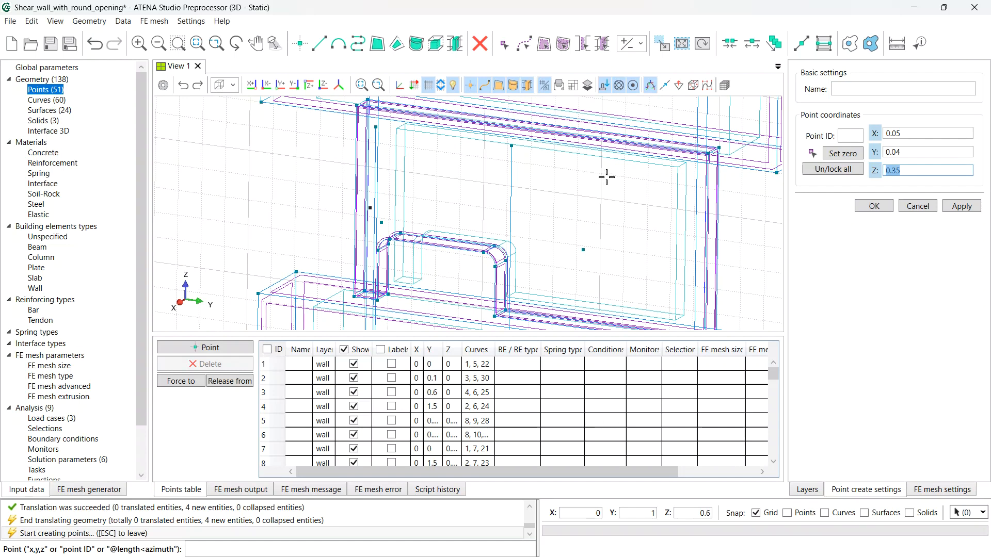
pyautogui.write('0.3')
pyautogui.press('Return')
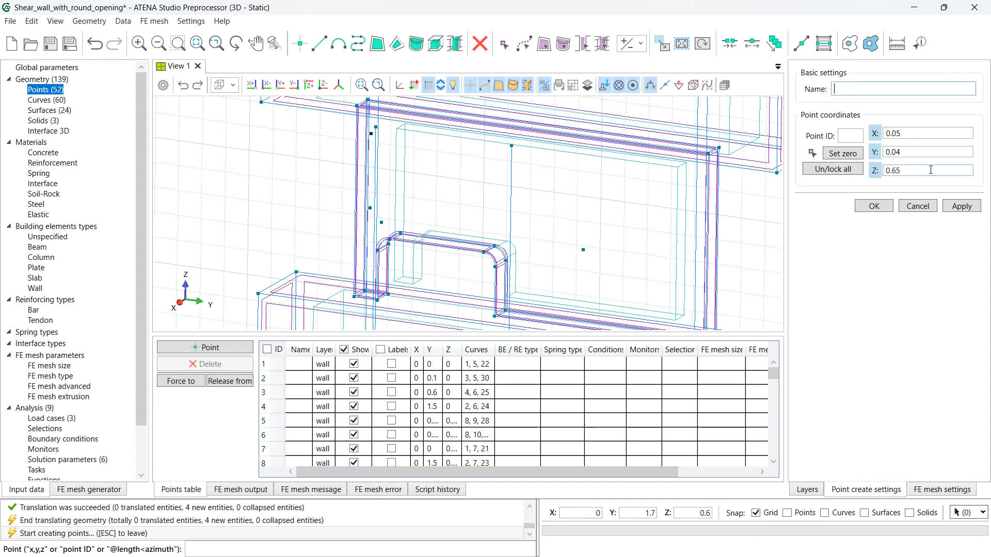
pyautogui.press('Escape')
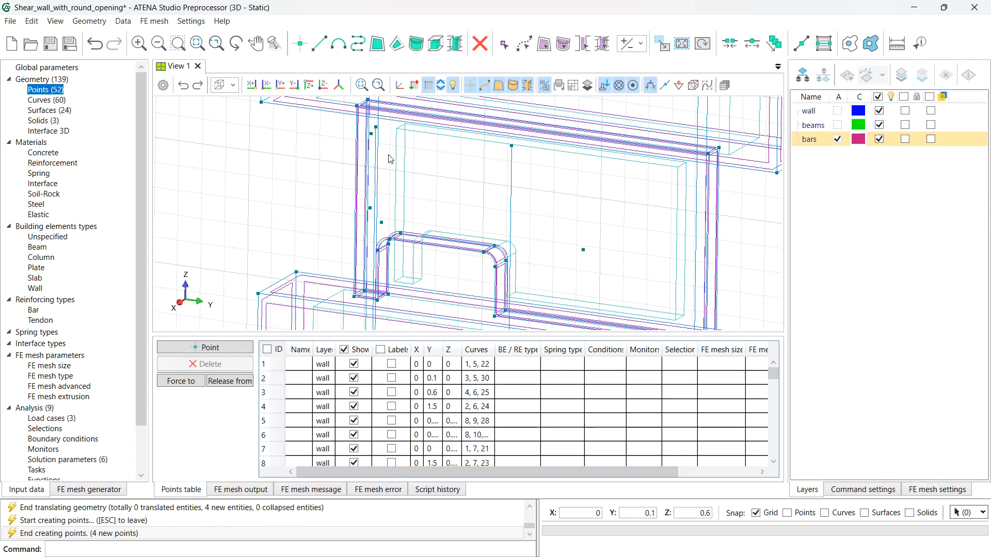
pyautogui.click(269, 84)
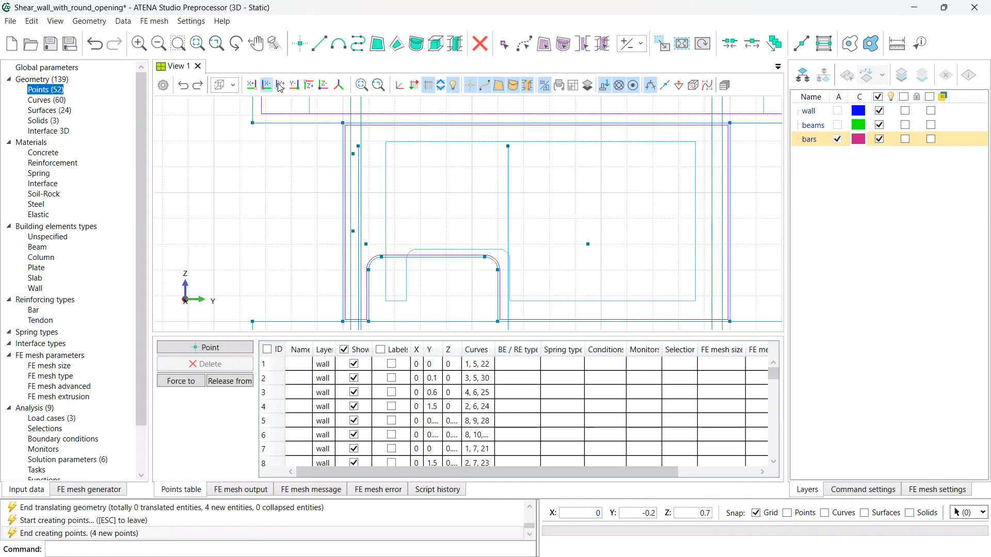
# - Draw bar lines from point 49 to 50 (horizontal) and point 51 to 52 (vertical)
pyautogui.click(324, 45)
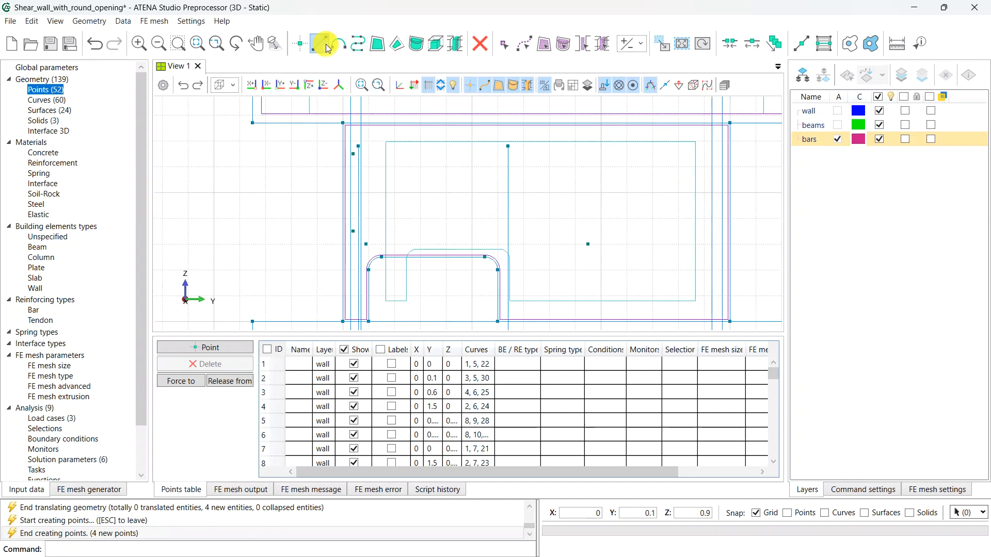
pyautogui.click(588, 244)
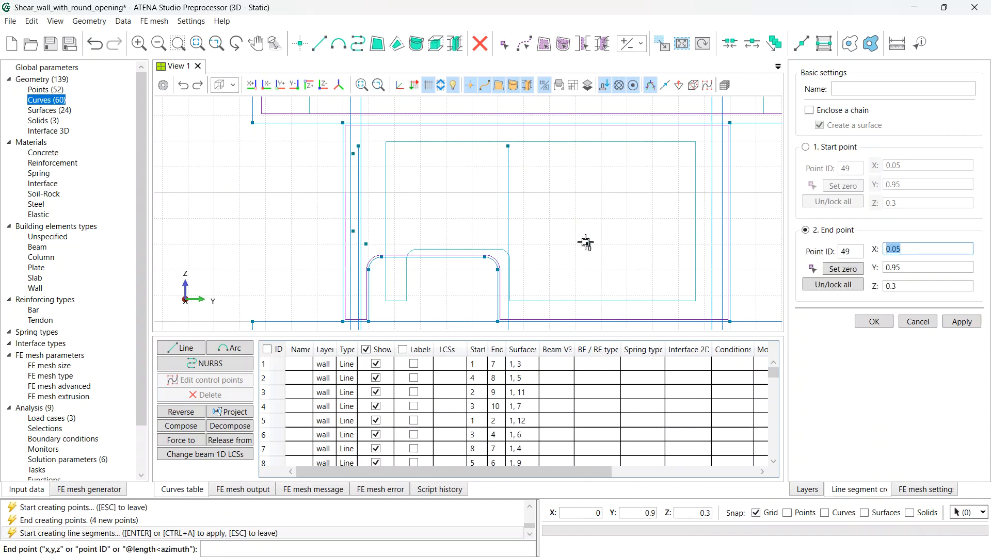
pyautogui.click(368, 245)
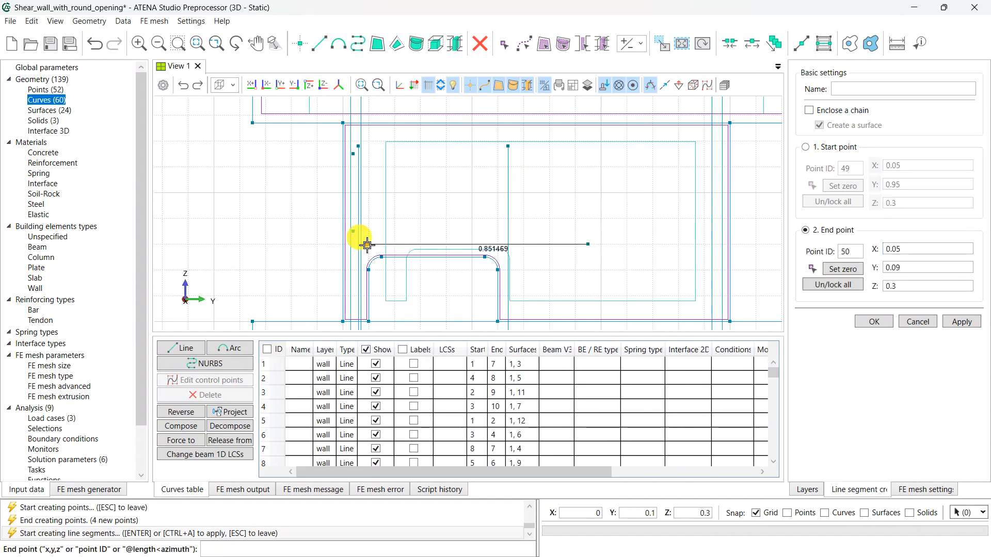
pyautogui.click(354, 231)
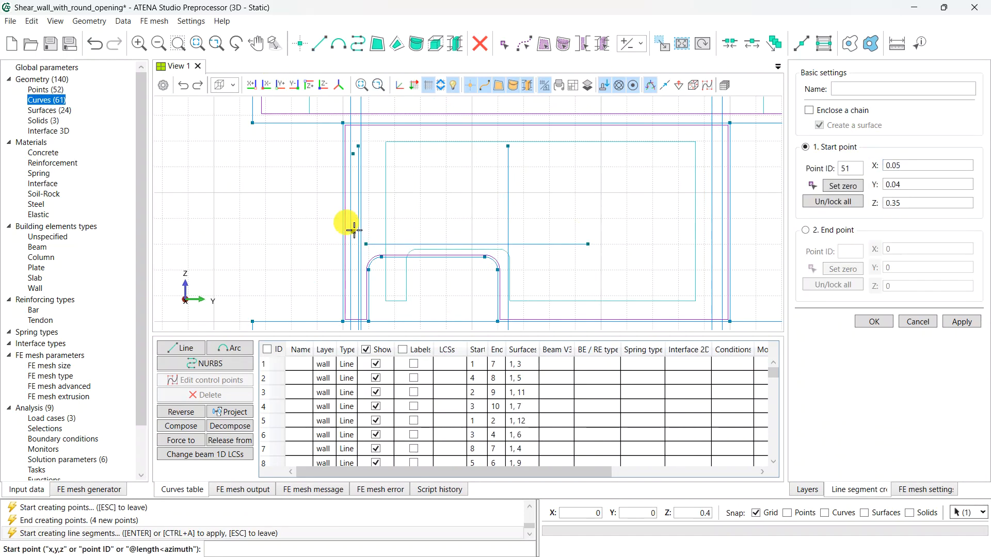
pyautogui.click(353, 154)
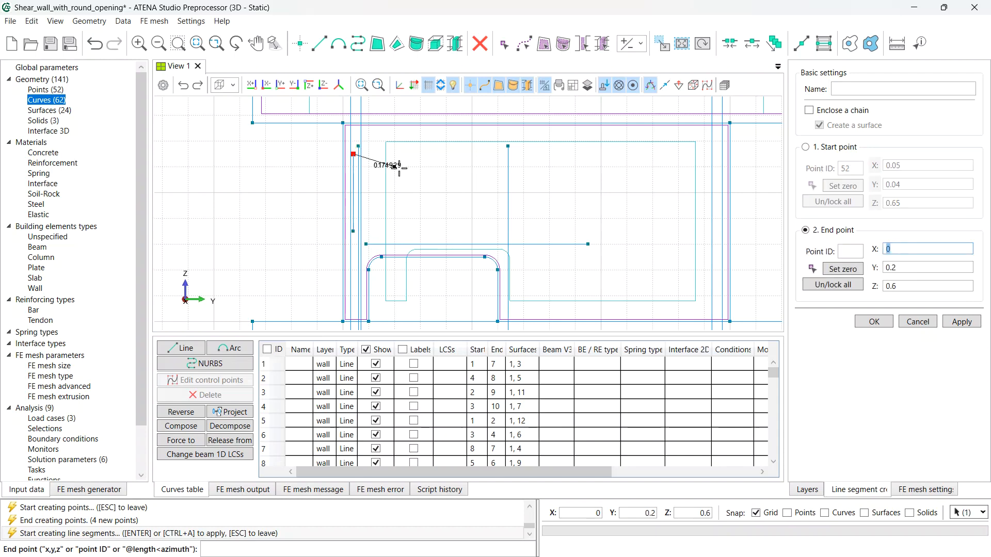
pyautogui.scroll(1, 360, 236)
pyautogui.scroll(2, 360, 236)
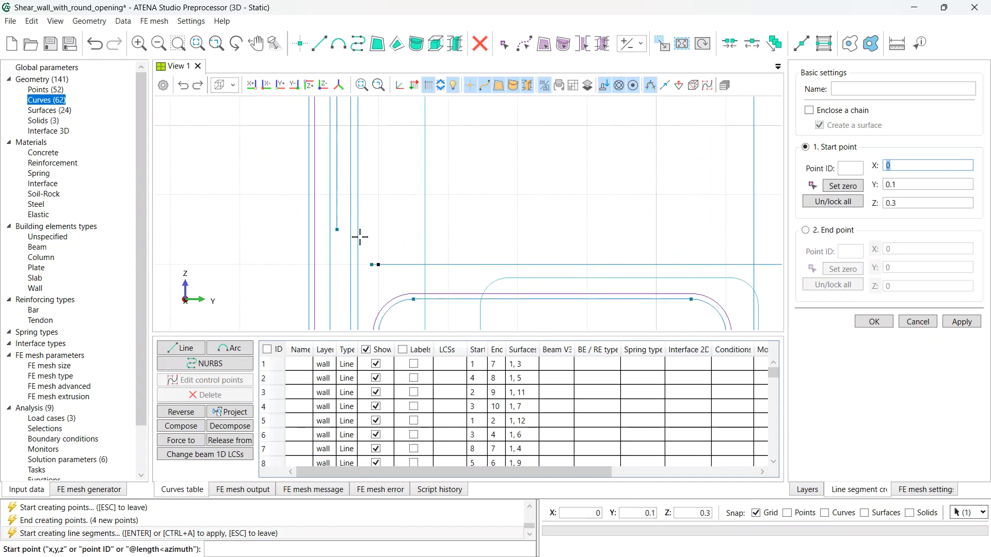
pyautogui.press('Escape')
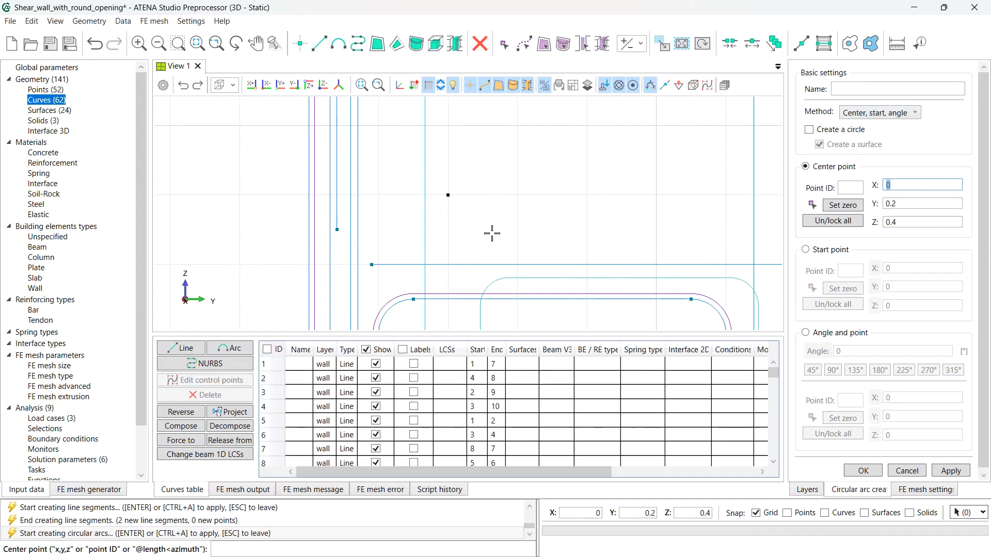
# - Join points 50 and 51 with a 0.05-radius arc bending toward (0.05, 0.7, 0.2)
pyautogui.click(884, 113)
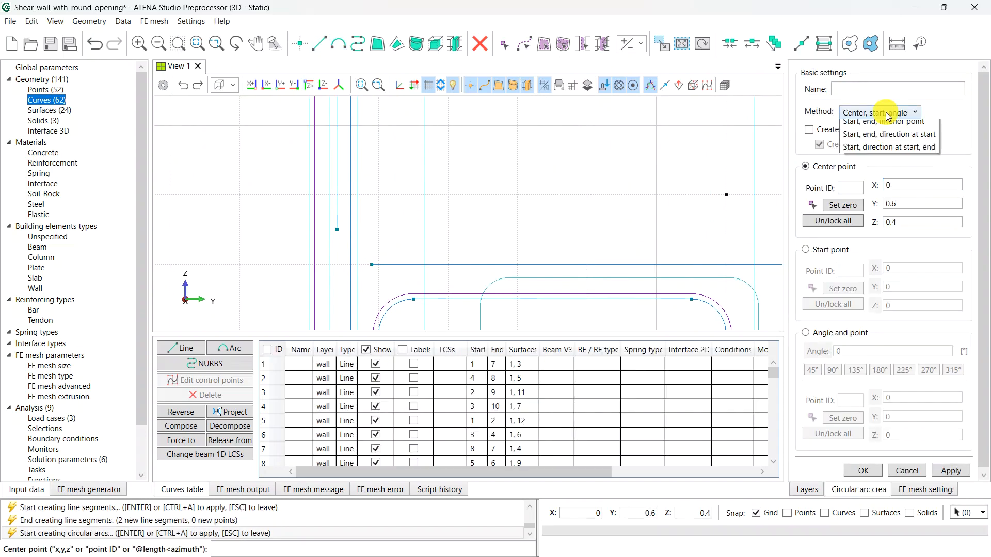
pyautogui.click(886, 140)
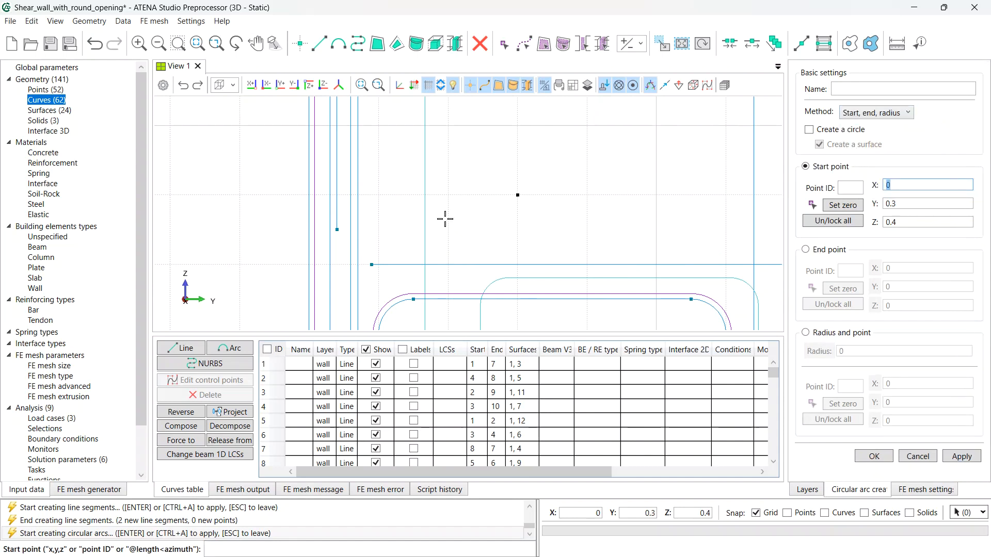
pyautogui.click(371, 263)
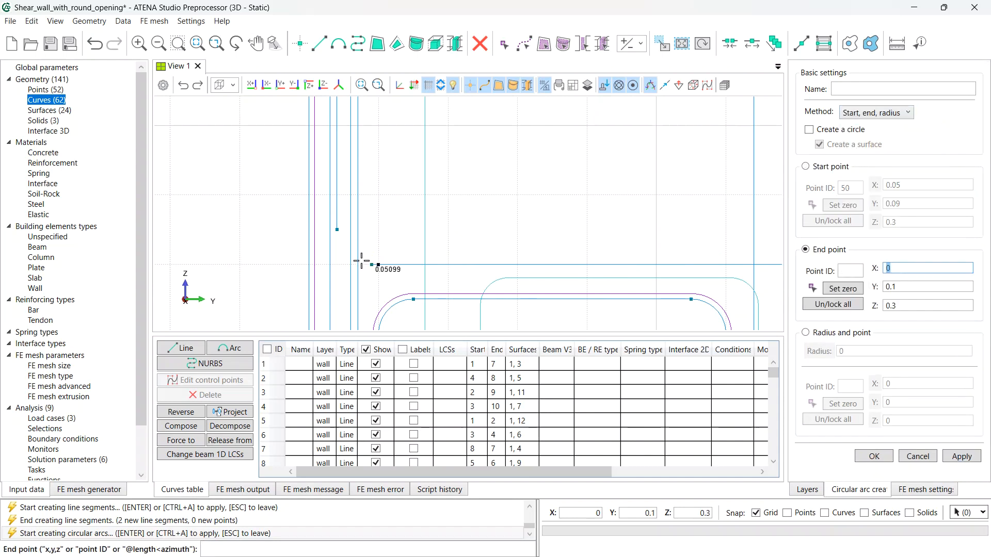
pyautogui.click(336, 231)
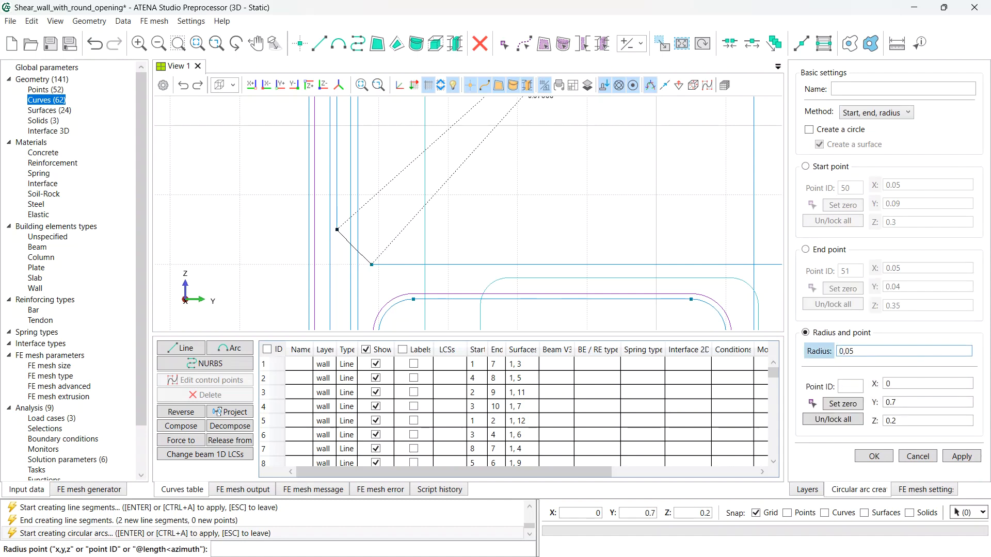
pyautogui.click(918, 386)
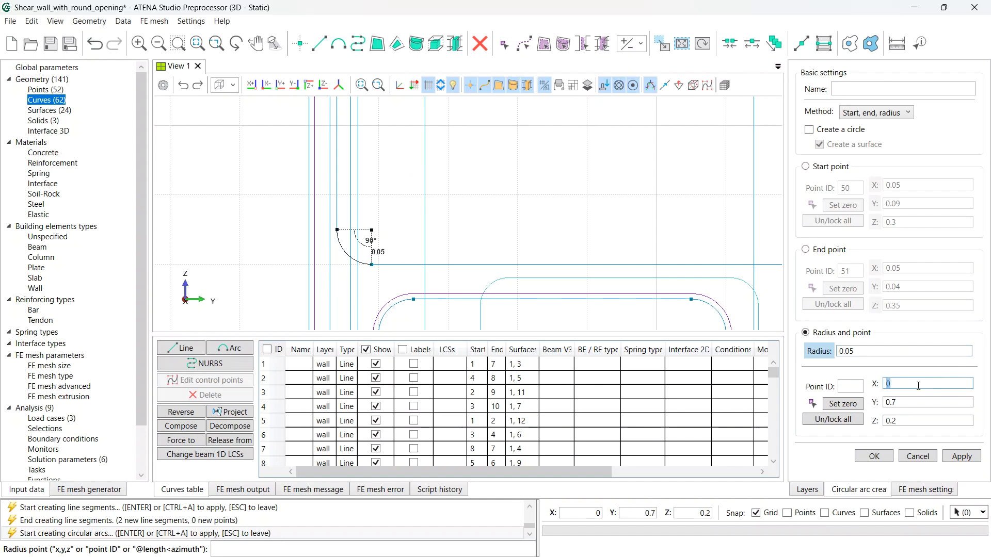
pyautogui.write('0')
pyautogui.press('Tab')
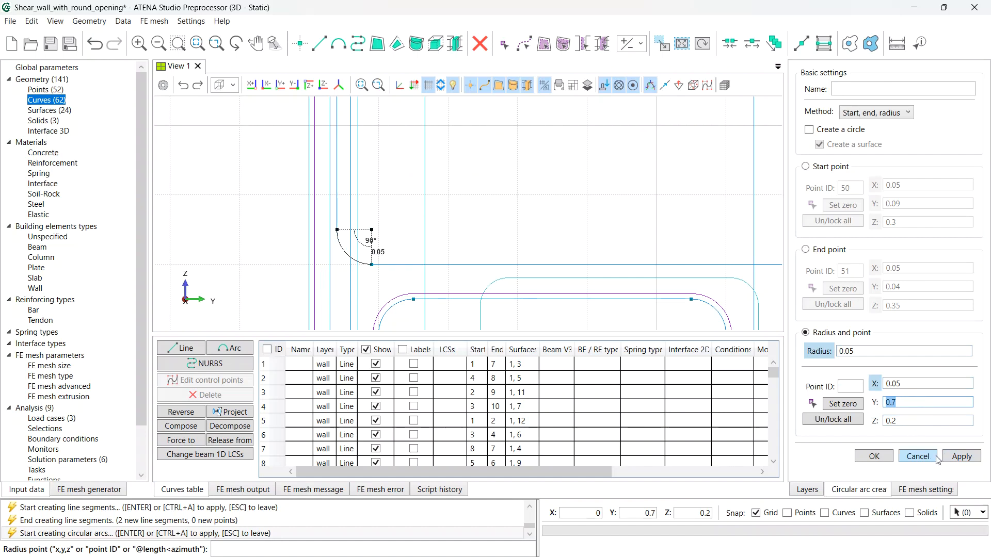
pyautogui.click(959, 457)
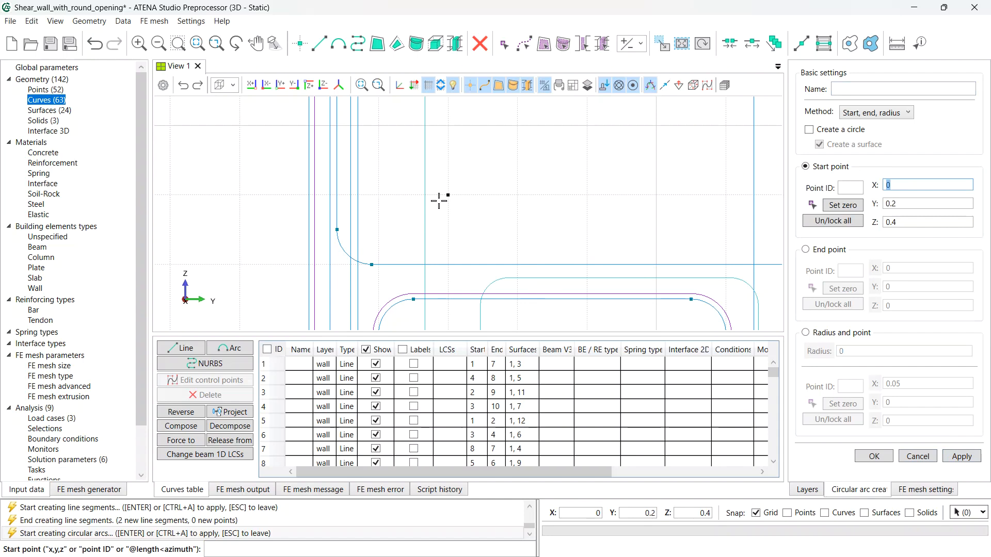
pyautogui.press('Escape')
# - Inspect the bars against the whole wall, toggling the bars layer off and on, then save
pyautogui.moveTo(456, 200); pyautogui.dragTo(402, 238, button='middle')
pyautogui.scroll(-6, 464, 227)
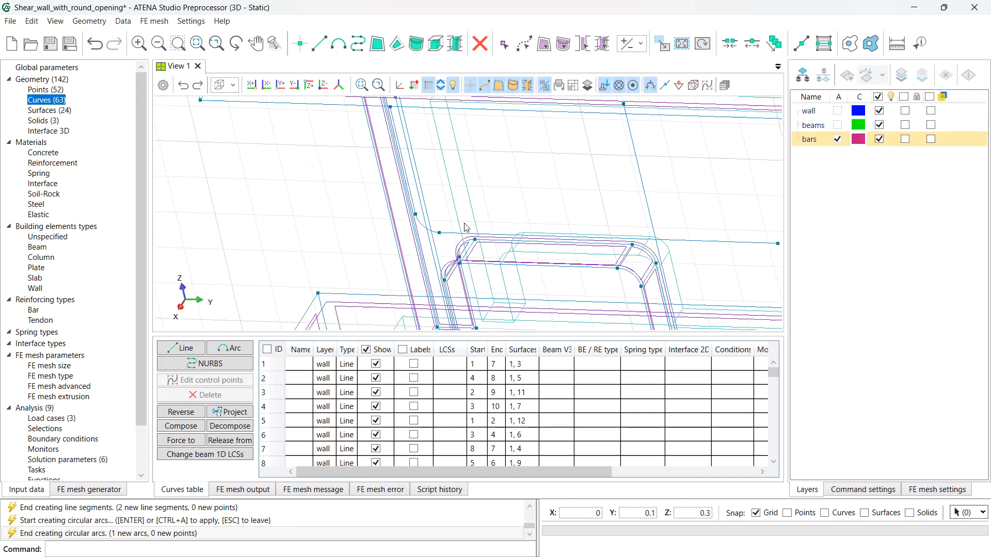
pyautogui.moveTo(485, 207); pyautogui.dragTo(467, 215, button='middle')
pyautogui.moveTo(468, 215); pyautogui.dragTo(476, 228, button='right')
pyautogui.moveTo(476, 228); pyautogui.dragTo(609, 218)
pyautogui.click(880, 140)
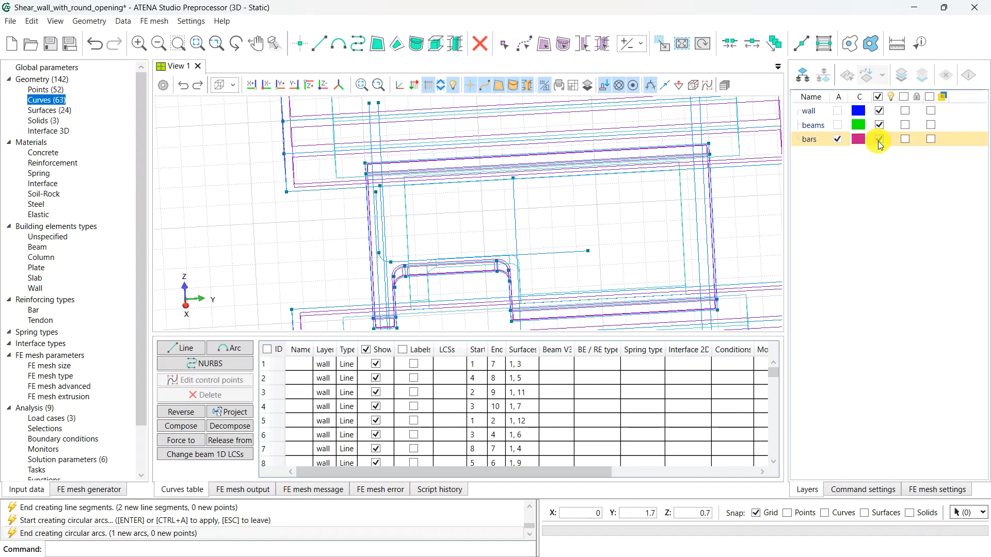
pyautogui.click(879, 141)
pyautogui.scroll(-5, 584, 230)
pyautogui.moveTo(584, 230); pyautogui.dragTo(382, 204, button='middle')
pyautogui.scroll(-3, 490, 206)
pyautogui.hotkey('ctrl', 's')
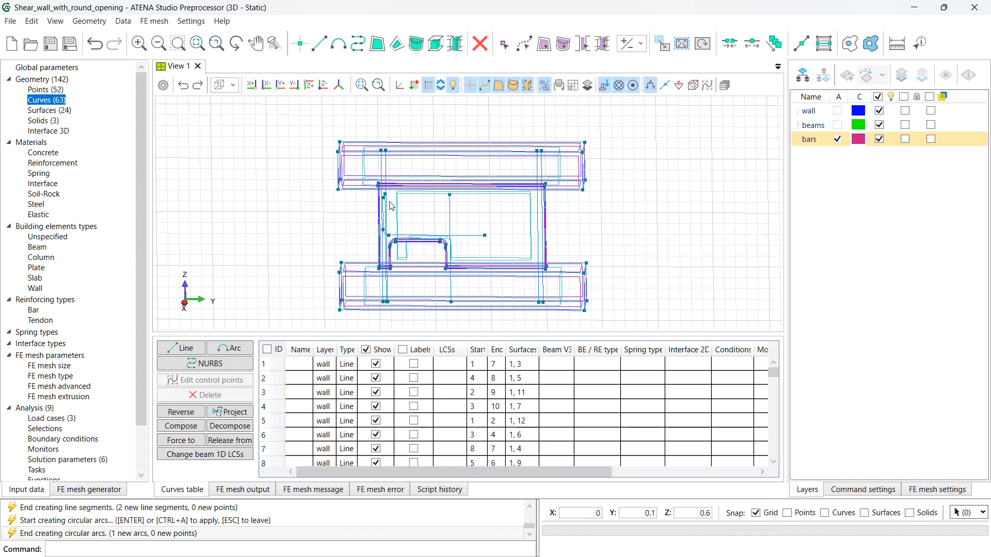
# - Create point 53 at X 0.05, Y 0.03, Z -0.025
pyautogui.click(299, 44)
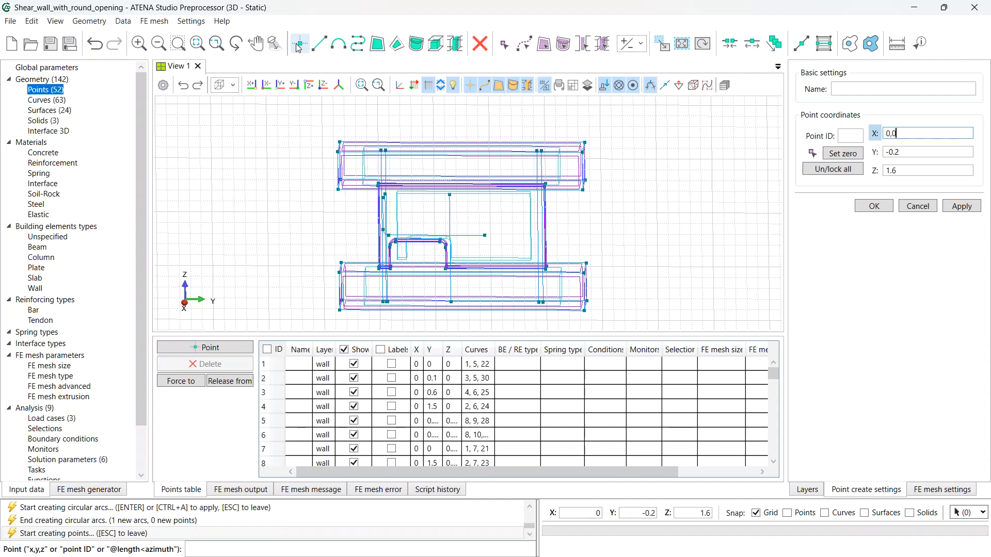
pyautogui.press('Tab')
pyautogui.write('0')
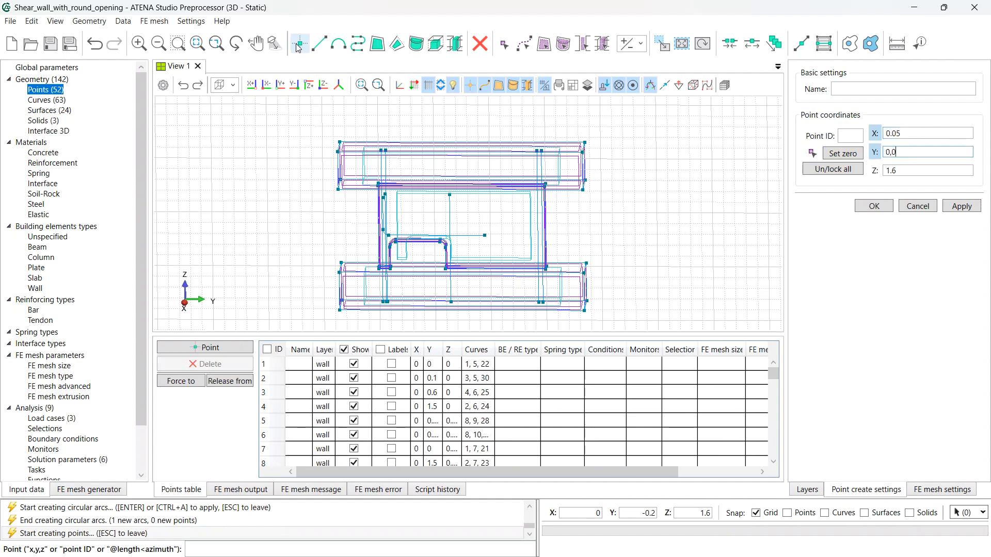
pyautogui.press('Tab')
pyautogui.write('-')
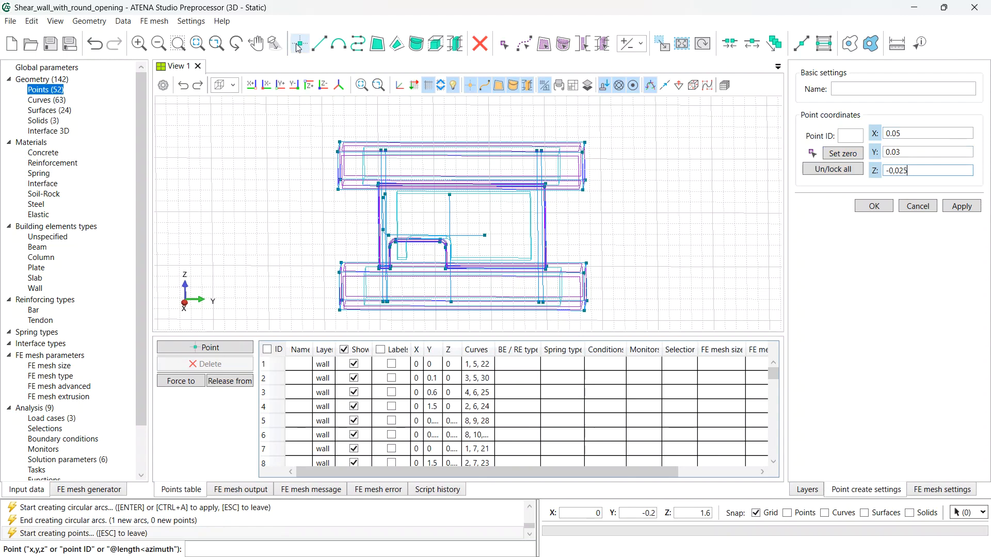
pyautogui.press('Return')
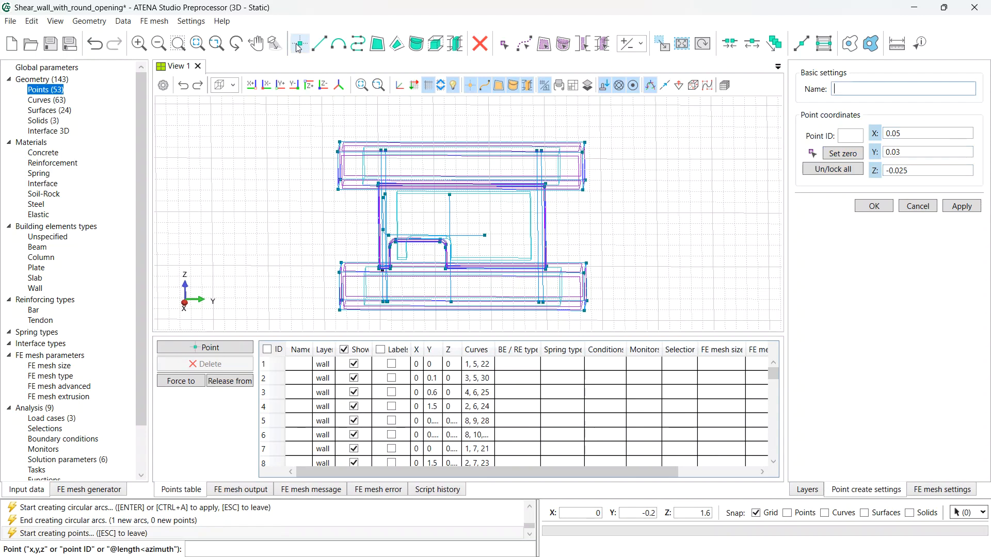
# - Start Translate geometry and pick point 53 to move
pyautogui.press('Escape')
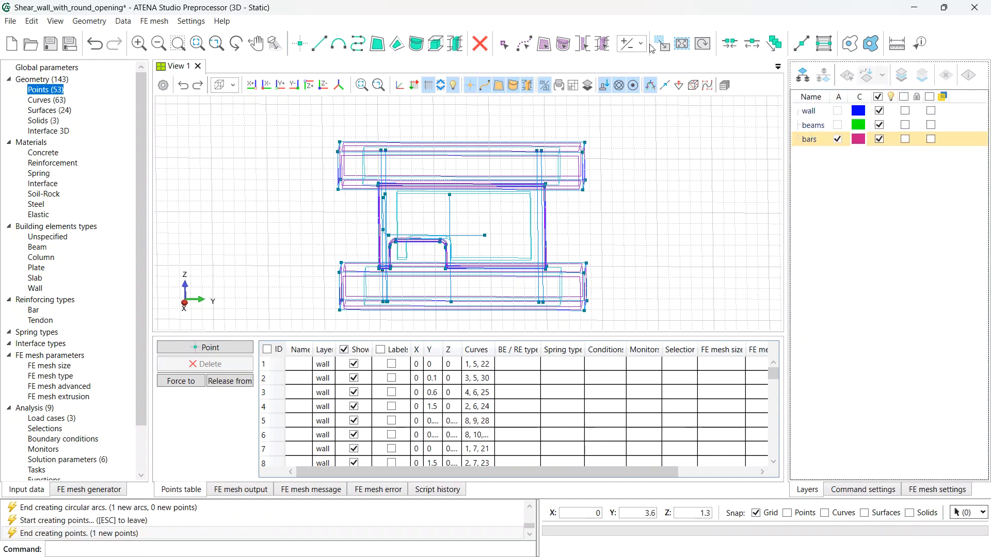
pyautogui.click(663, 44)
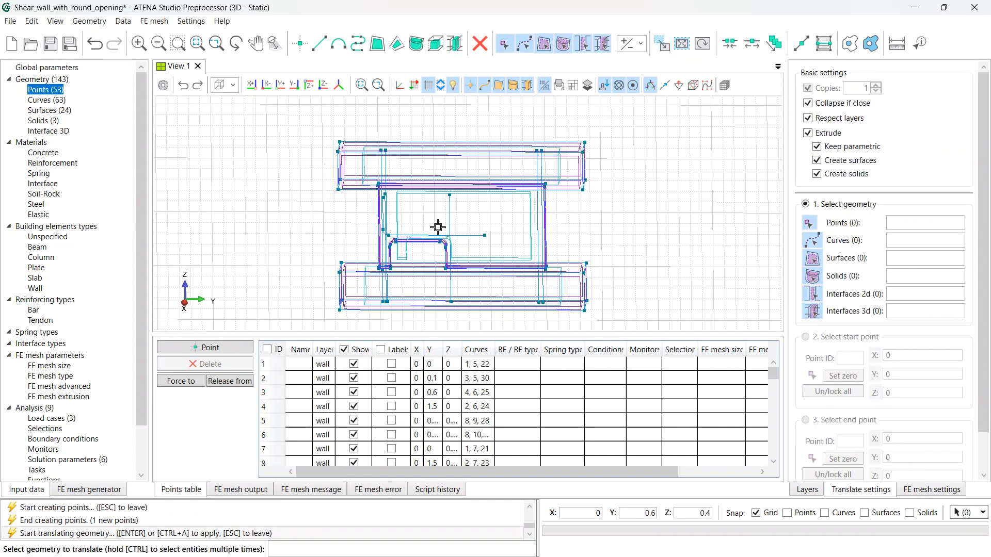
pyautogui.scroll(1, 439, 225)
pyautogui.scroll(1, 391, 245)
pyautogui.scroll(4, 385, 244)
pyautogui.moveTo(372, 250); pyautogui.dragTo(333, 239, button='middle')
pyautogui.scroll(-2, 400, 249)
pyautogui.moveTo(437, 295); pyautogui.dragTo(312, 196, button='middle')
pyautogui.scroll(2, 460, 261)
pyautogui.scroll(1, 294, 188)
pyautogui.moveTo(406, 247); pyautogui.dragTo(464, 248, button='middle')
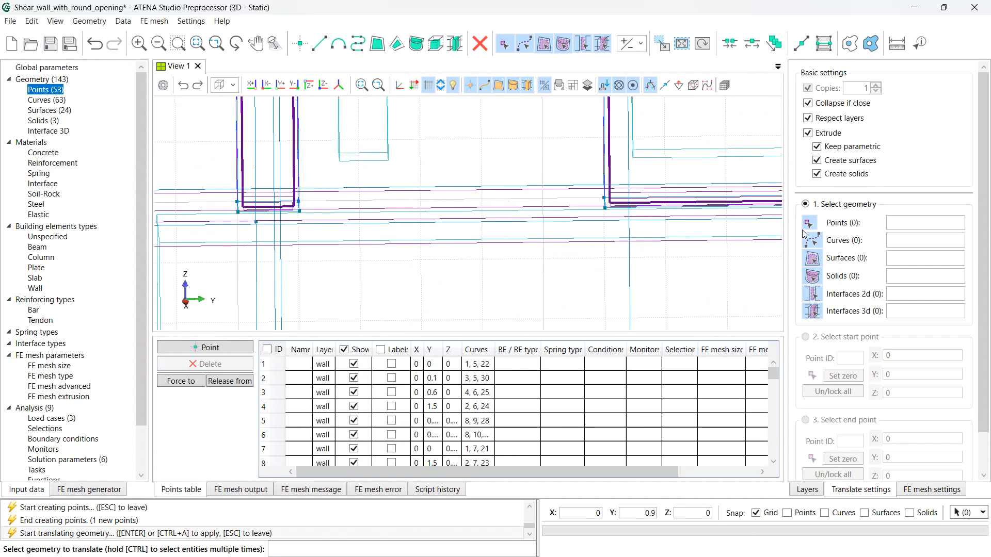
pyautogui.scroll(3, 253, 224)
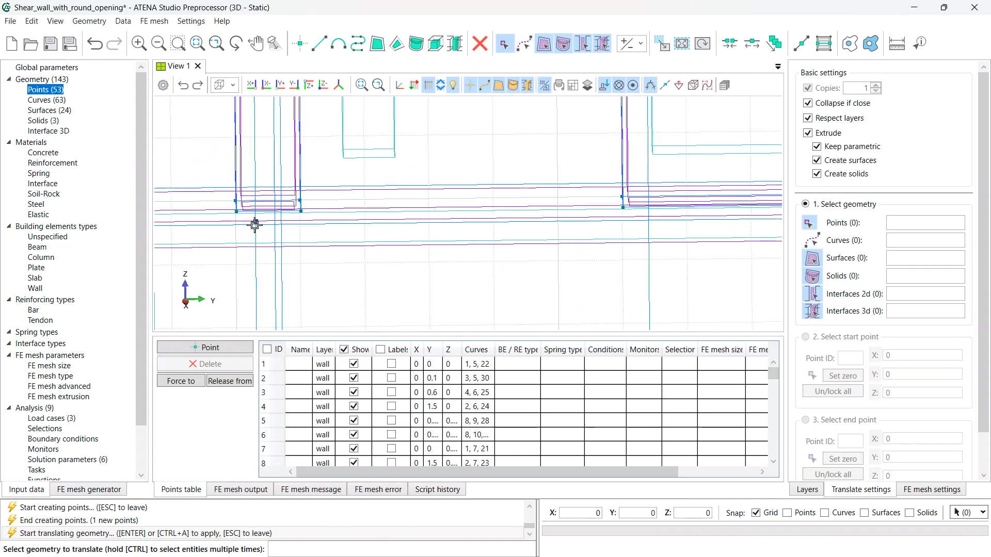
pyautogui.scroll(3, 243, 237)
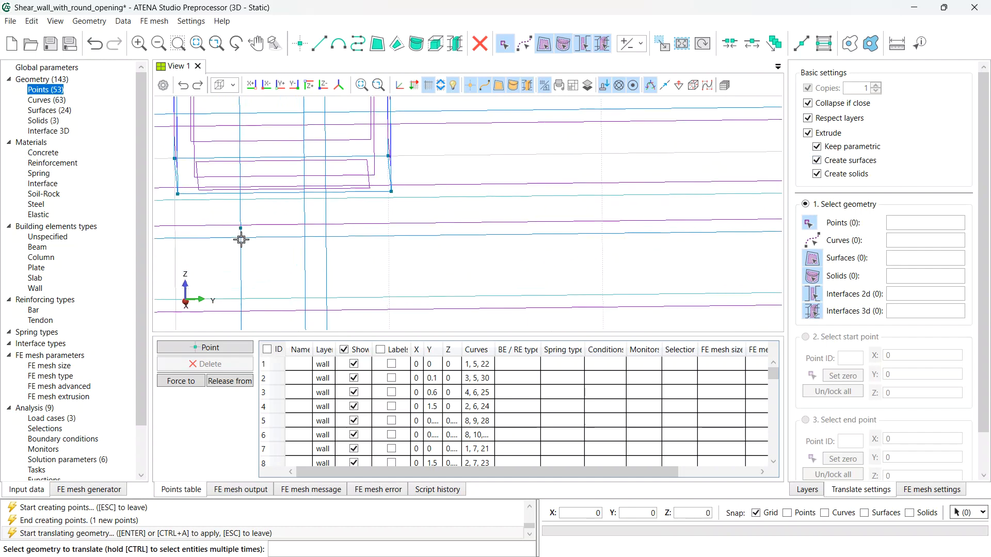
pyautogui.click(239, 230)
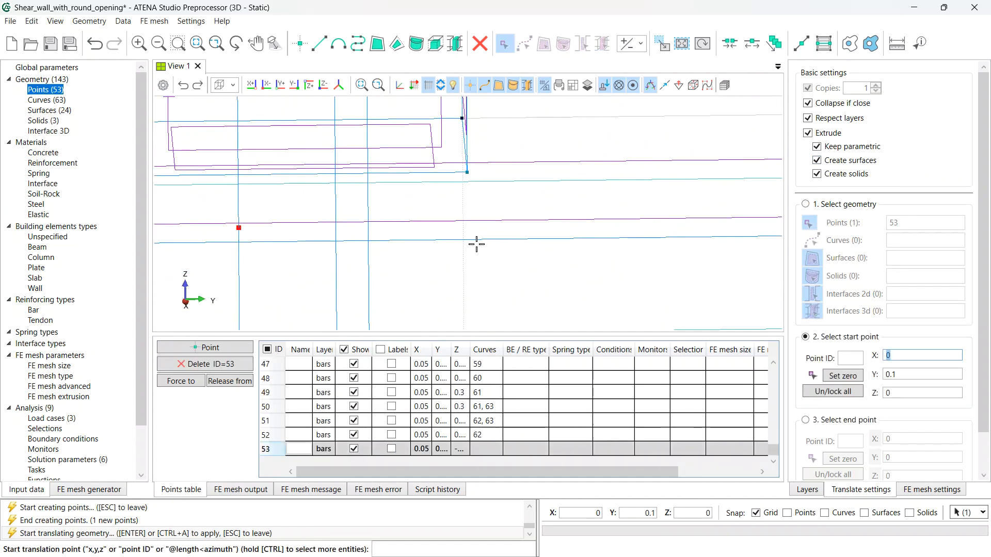
# - Extrude point 53 by 1.41 along Y into horizontal bar line 64
pyautogui.click(847, 423)
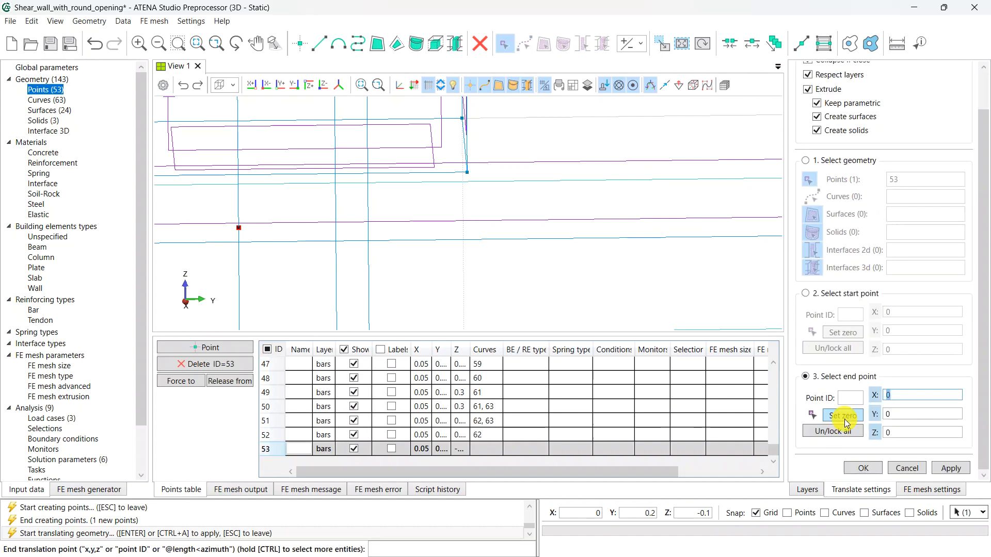
pyautogui.press('Tab')
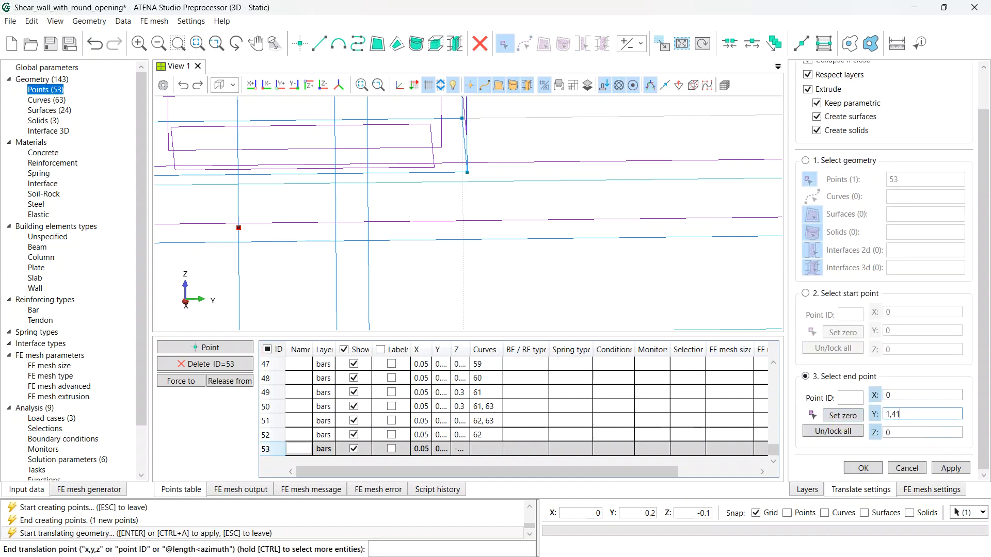
pyautogui.press('Return')
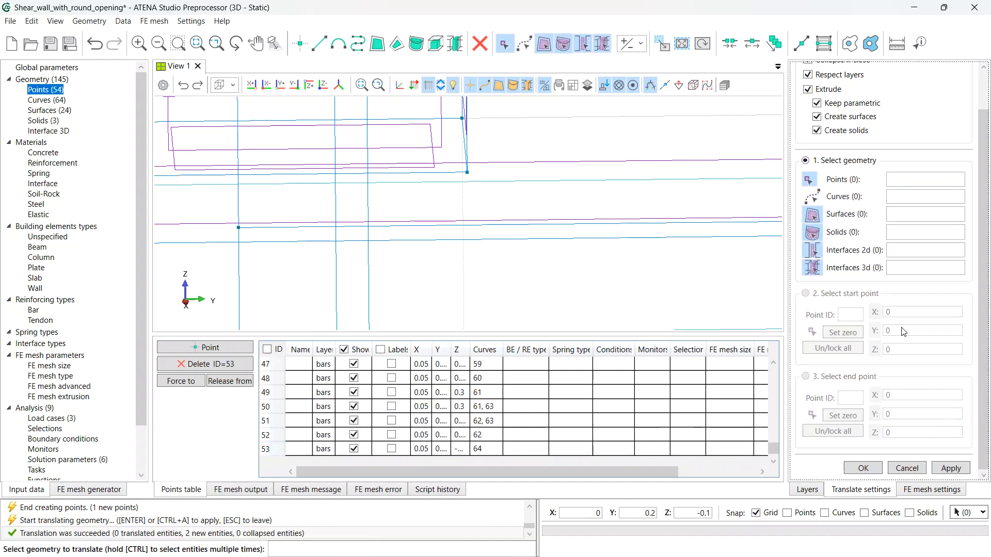
pyautogui.scroll(-5, 494, 256)
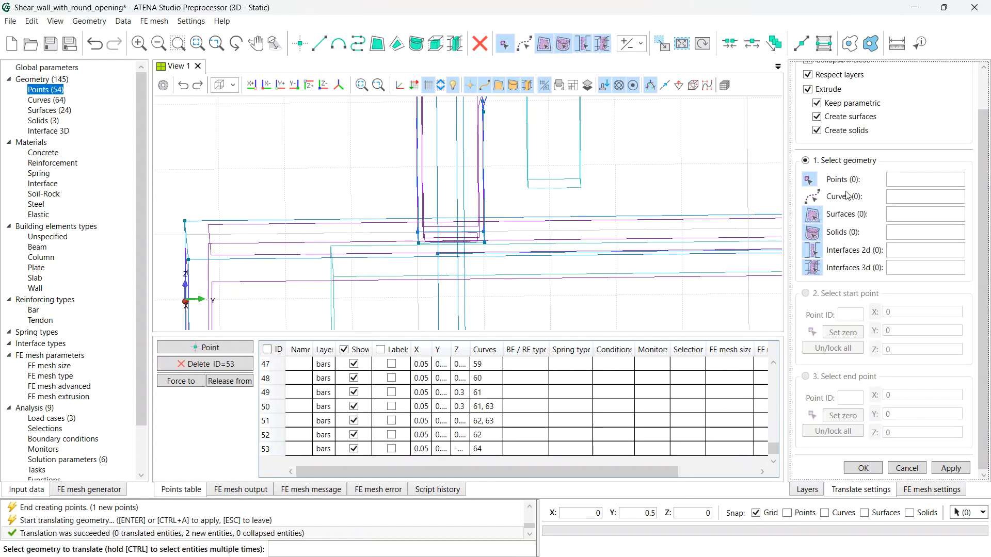
pyautogui.scroll(2, 837, 197)
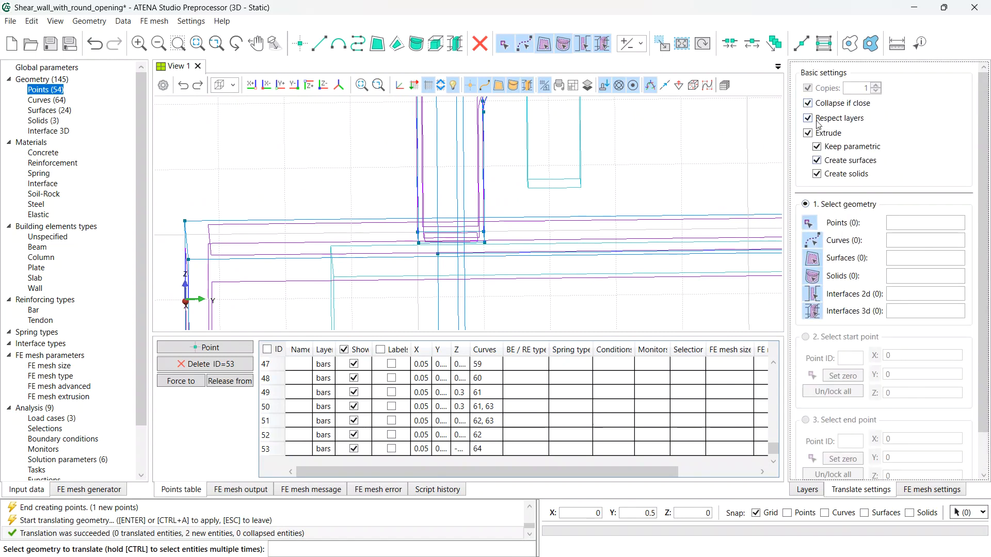
# - Set Translate to make 3 copies with extrusion turned off
pyautogui.click(809, 133)
pyautogui.click(808, 88)
pyautogui.click(876, 85)
pyautogui.click(876, 85)
# - Hide the beams layer and select bar line 64 for copying
pyautogui.scroll(2, 536, 251)
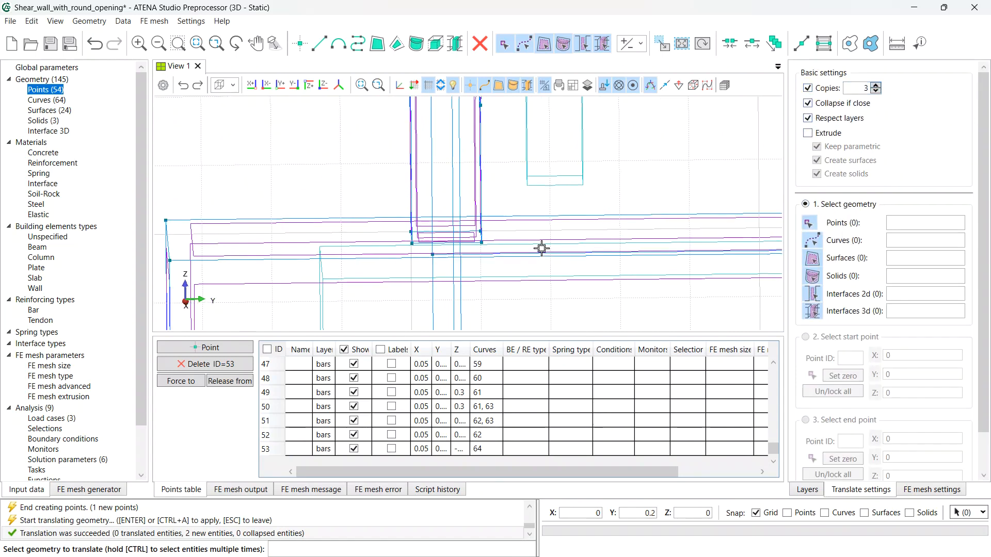
pyautogui.scroll(3, 493, 257)
pyautogui.moveTo(545, 257); pyautogui.dragTo(429, 199, button='middle')
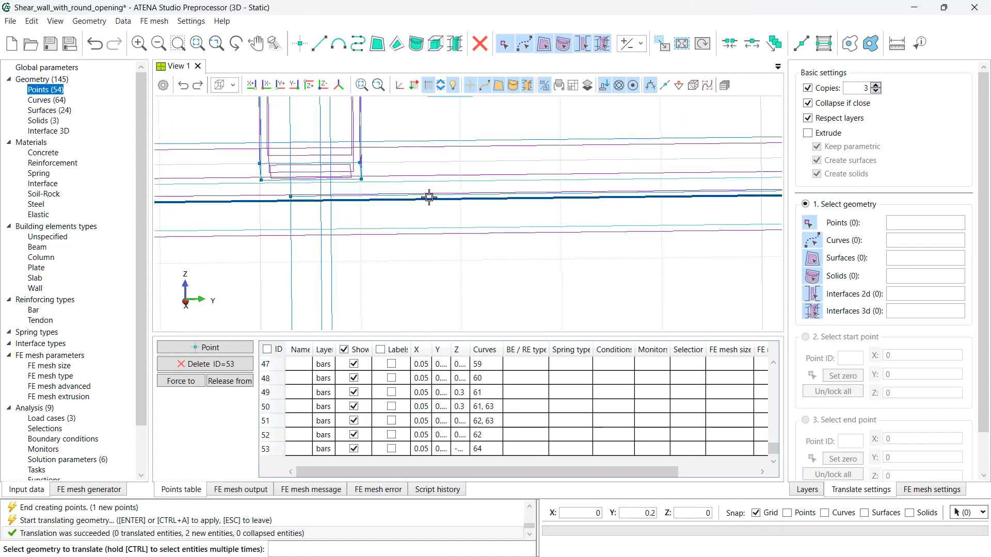
pyautogui.click(807, 490)
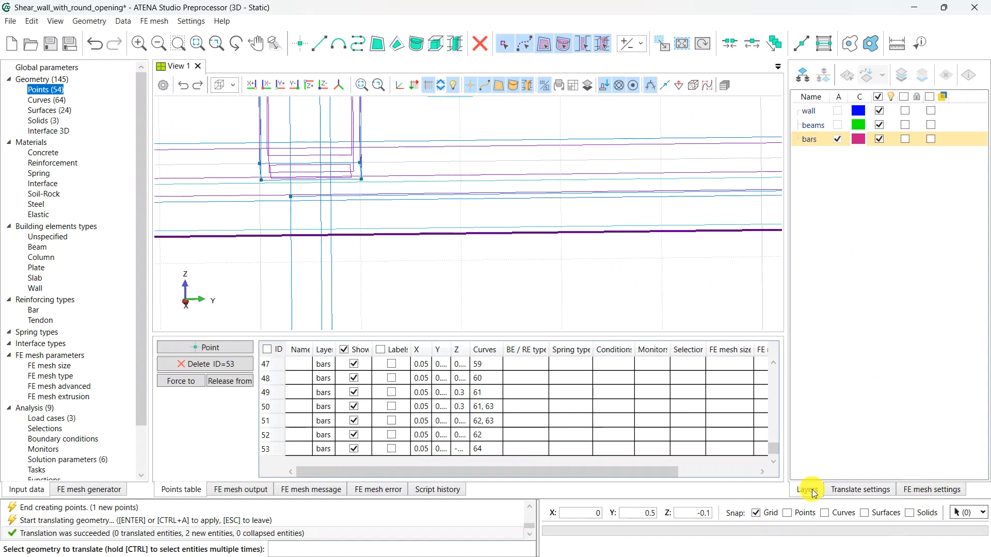
pyautogui.click(878, 126)
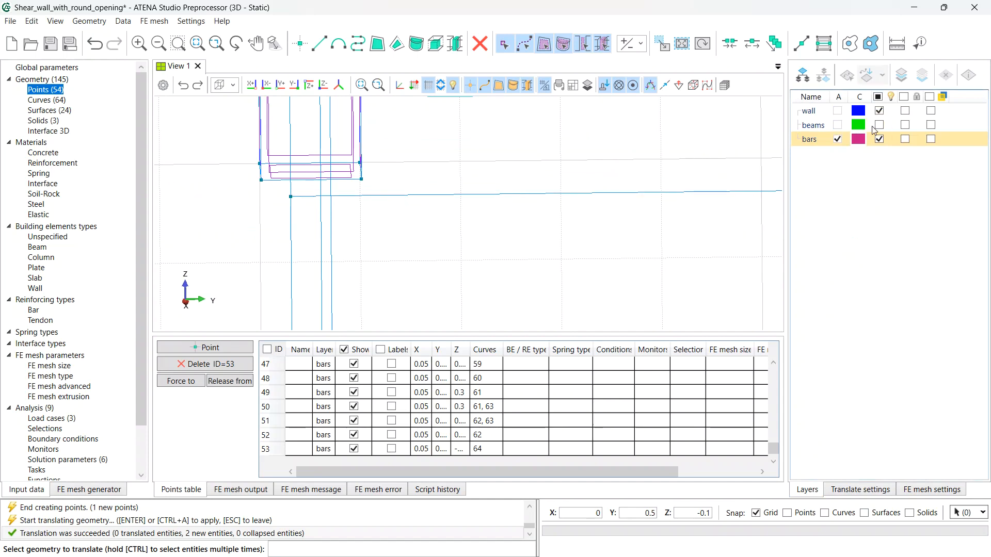
pyautogui.click(530, 193)
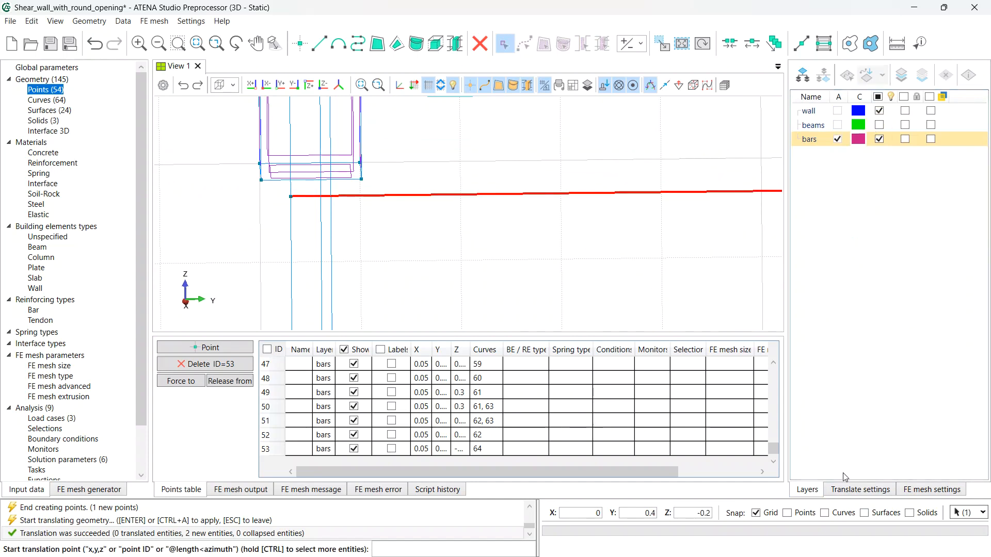
pyautogui.click(860, 490)
# - Copy the bar line three times at Z offsets of -0.1 and view the whole wall
pyautogui.scroll(-1, 868, 336)
pyautogui.click(854, 333)
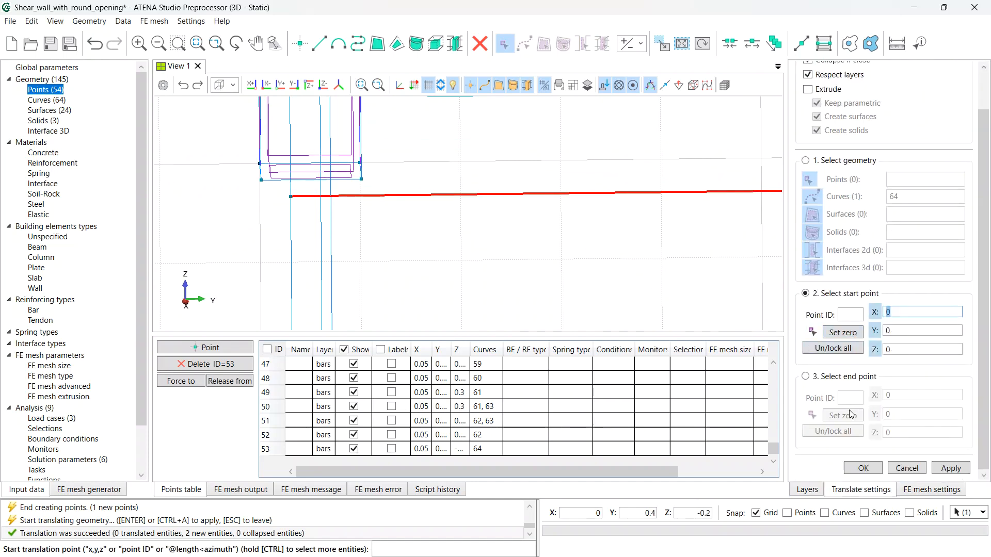
pyautogui.click(845, 414)
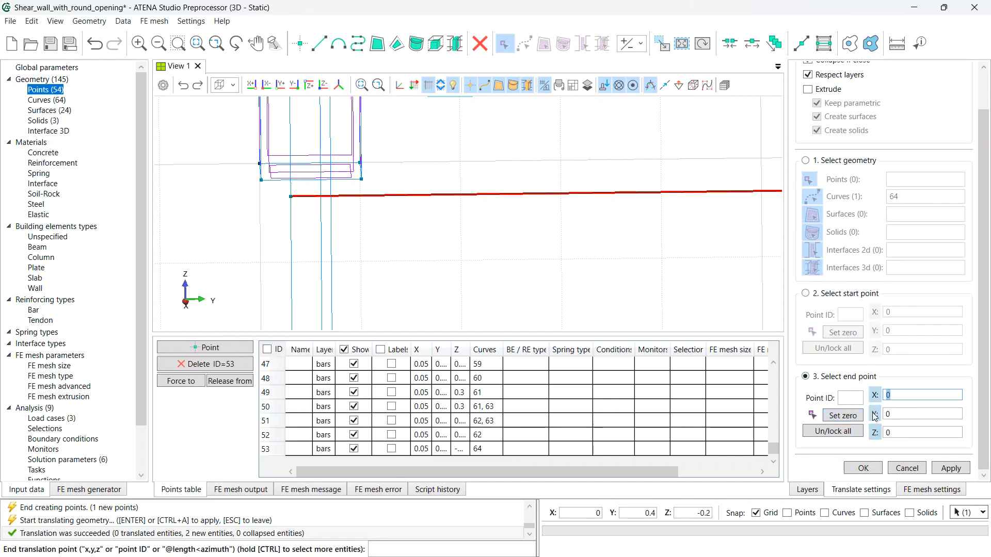
pyautogui.click(907, 432)
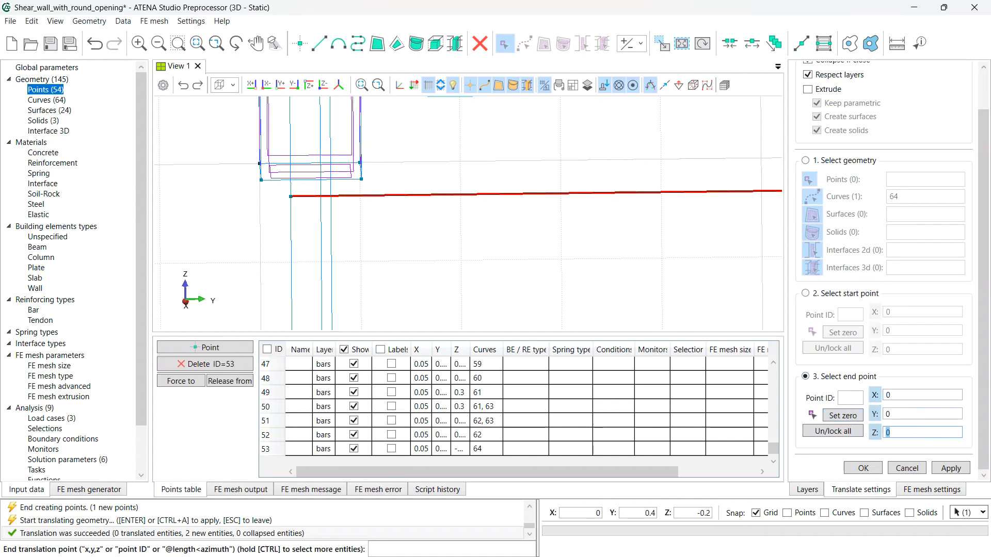
pyautogui.write('-0,1')
pyautogui.click(951, 468)
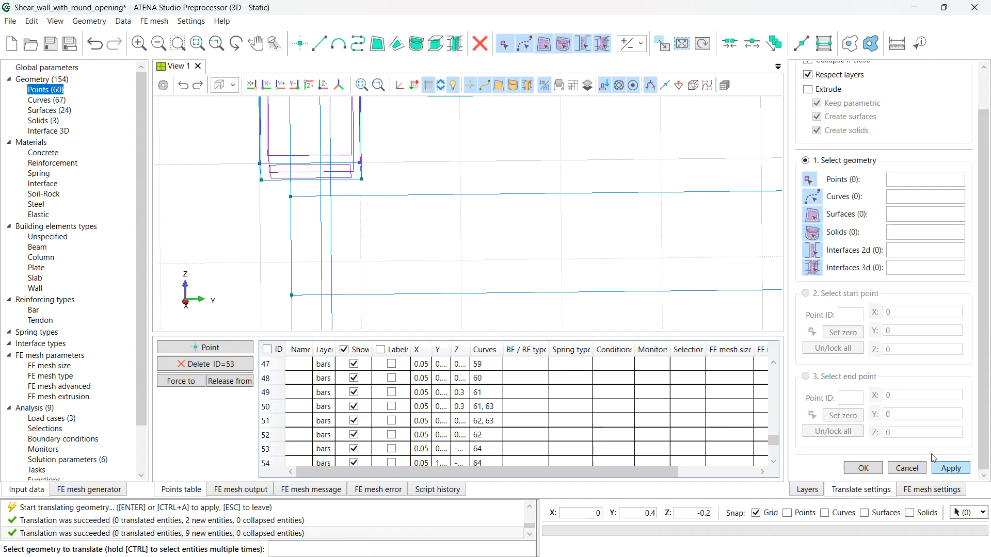
pyautogui.scroll(3, 569, 272)
pyautogui.scroll(-6, 569, 273)
pyautogui.moveTo(596, 284); pyautogui.dragTo(495, 296, button='middle')
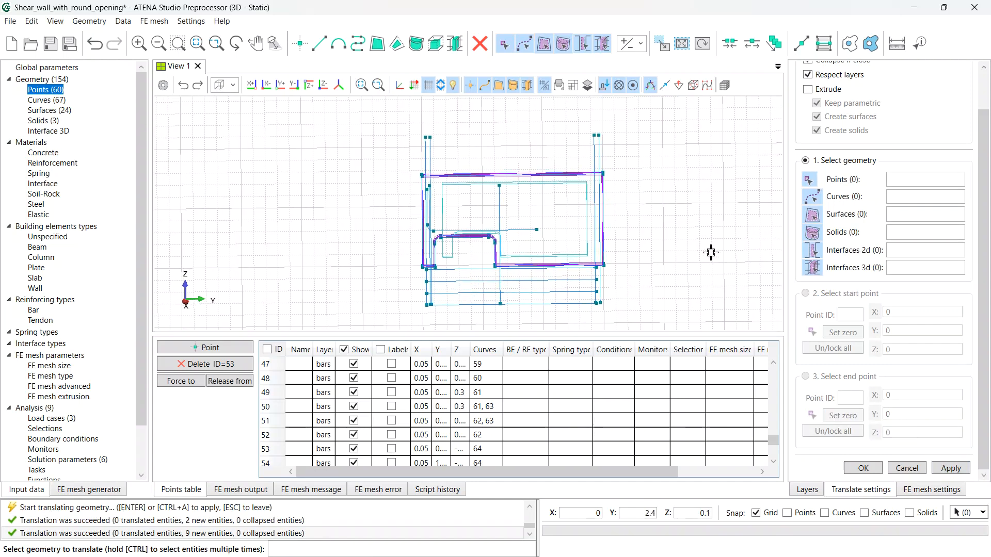
# - Add a layer named mesh and make it the active layer
pyautogui.press('Escape')
pyautogui.click(803, 76)
pyautogui.write('me')
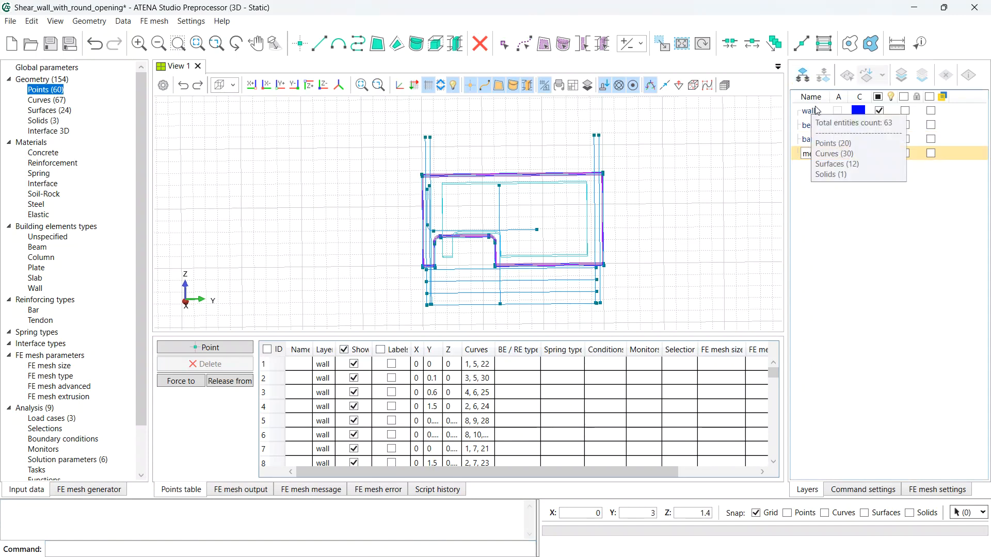
pyautogui.write('sh')
pyautogui.press('Return')
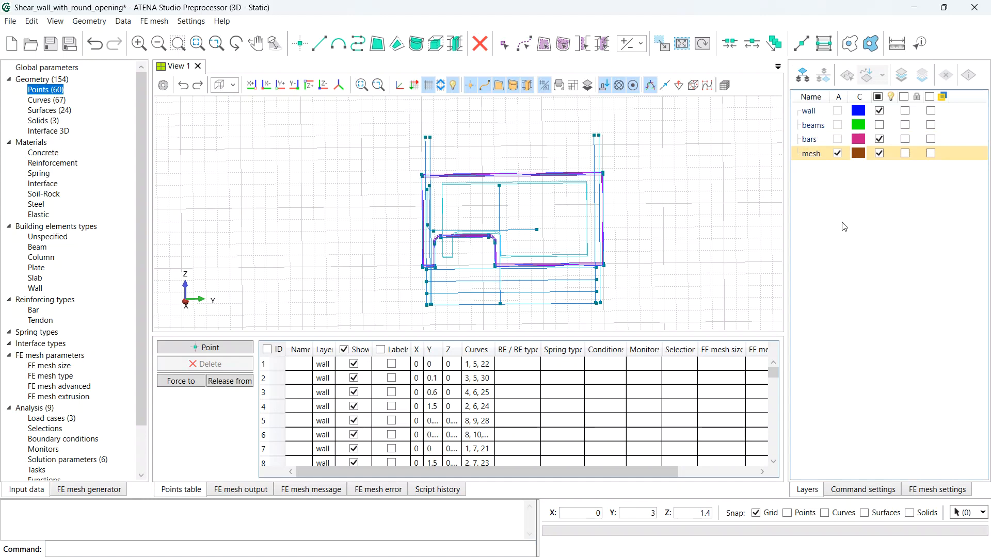
pyautogui.click(818, 158)
# - Move the four bottom horizontal bars onto the mesh layer
pyautogui.click(523, 42)
pyautogui.moveTo(475, 312); pyautogui.dragTo(449, 268)
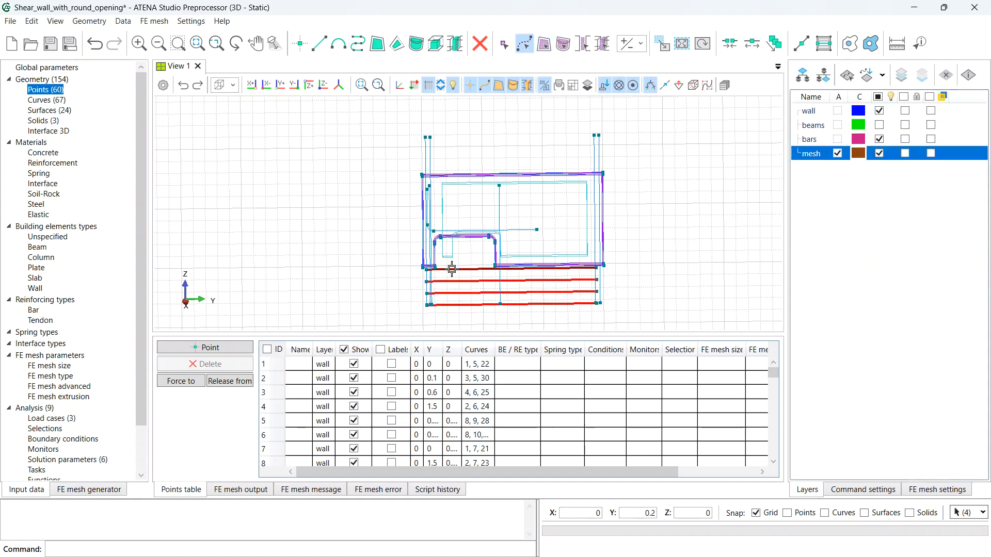
pyautogui.click(867, 76)
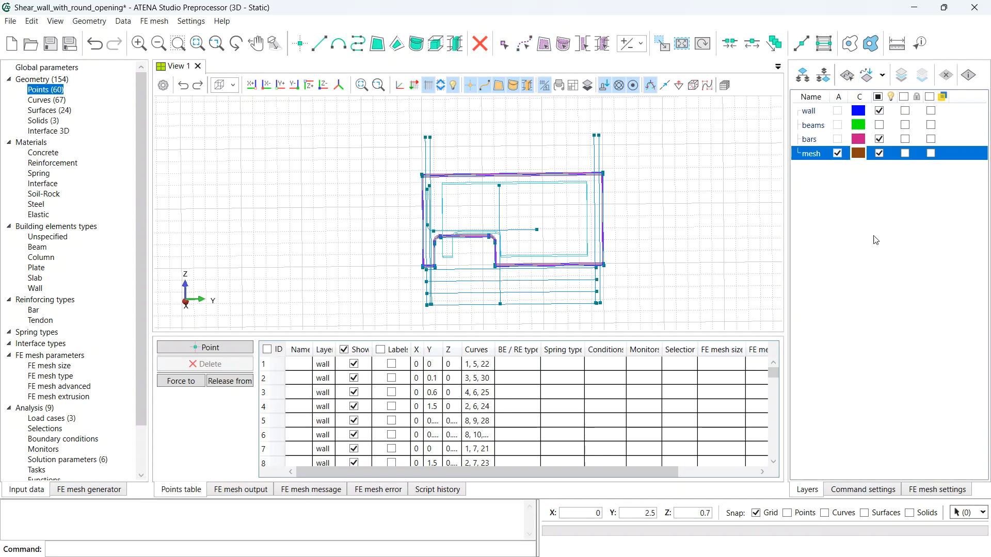
# - Translate-copy horizontal bar curve 64 once, 0.32 upward in Z
pyautogui.click(662, 43)
pyautogui.doubleClick(866, 88)
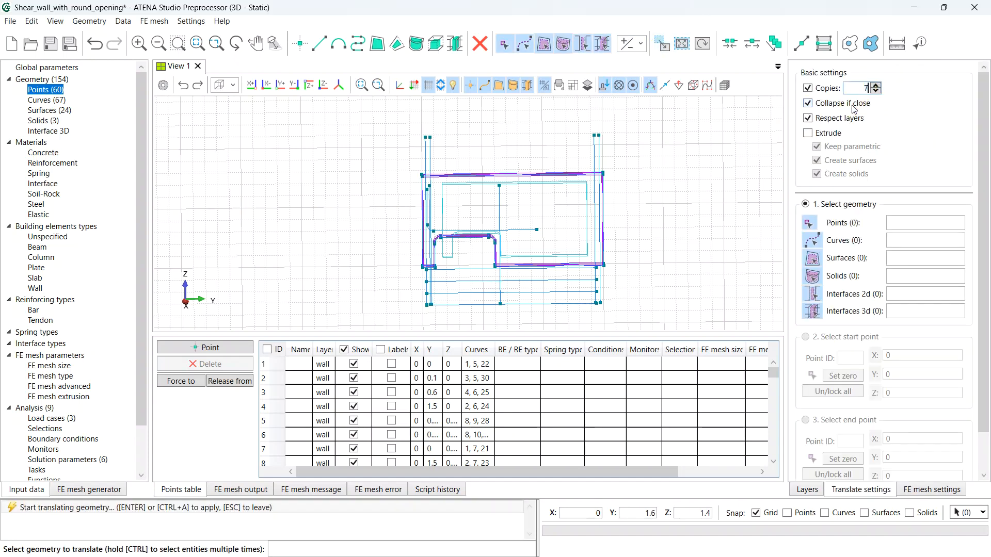
pyautogui.press('BackSpace')
pyautogui.write('1')
pyautogui.press('Return')
pyautogui.click(470, 276)
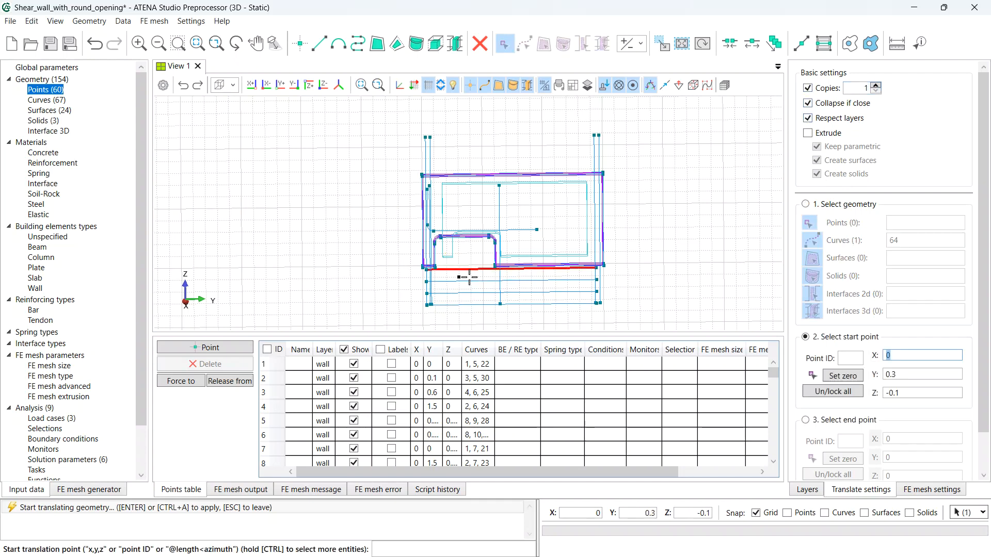
pyautogui.click(843, 376)
pyautogui.scroll(-2, 846, 410)
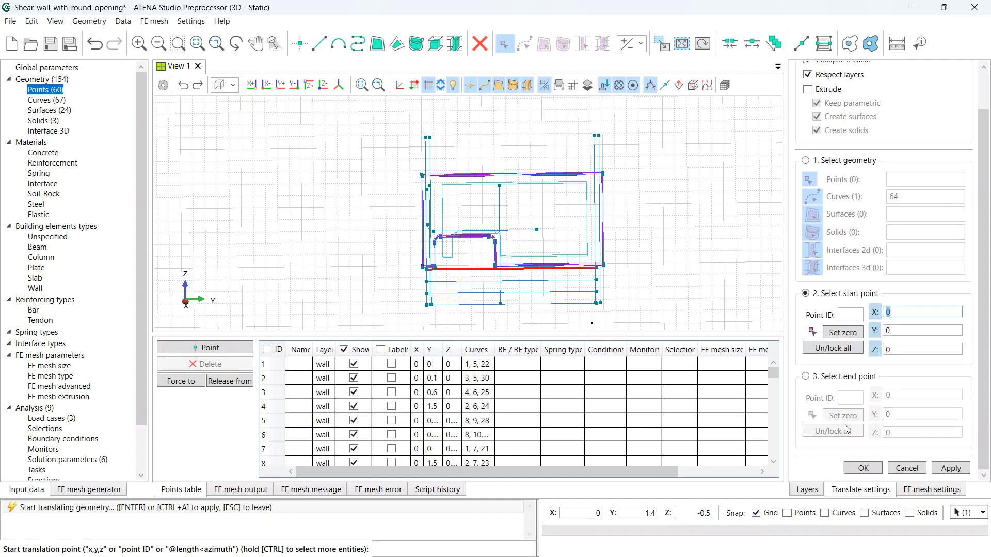
pyautogui.click(851, 380)
pyautogui.click(843, 415)
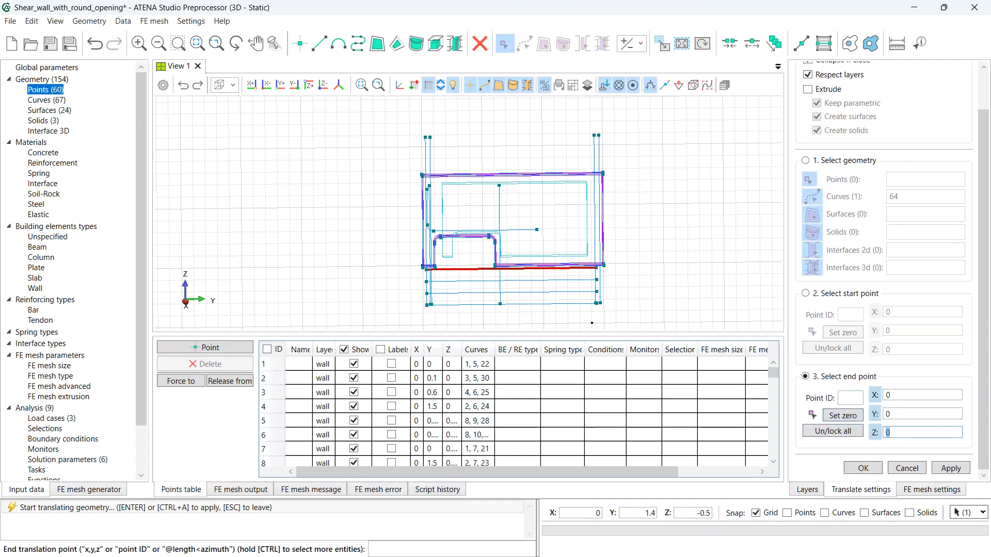
pyautogui.write('0,32')
pyautogui.click(949, 469)
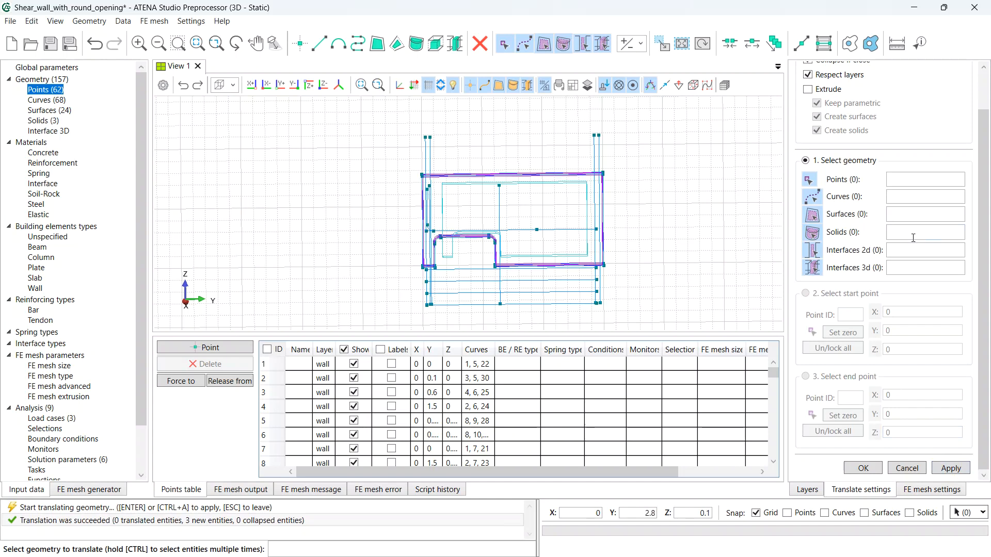
# - Make seven copies of the new bar curve 68, spaced 0.1 upward
pyautogui.scroll(2, 912, 239)
pyautogui.scroll(6, 876, 87)
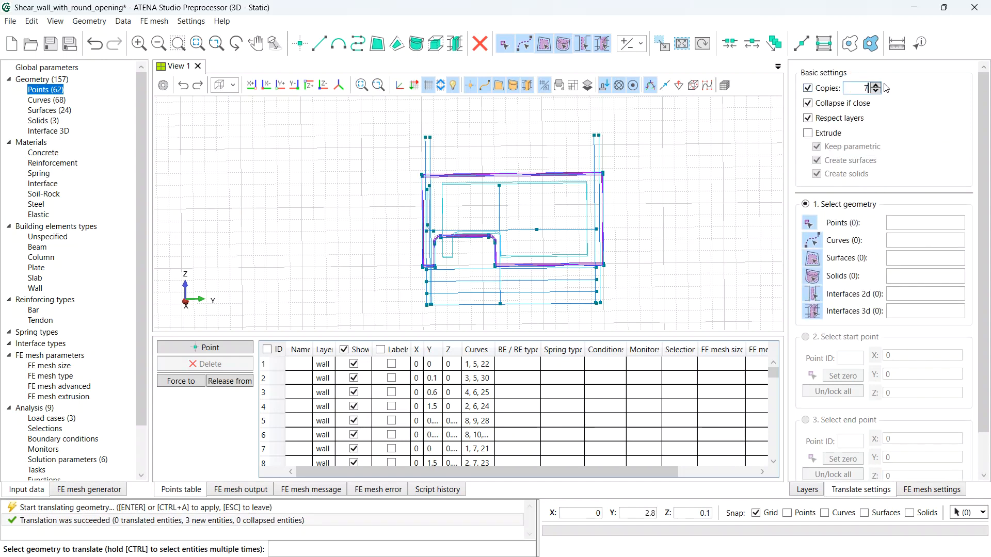
pyautogui.click(557, 229)
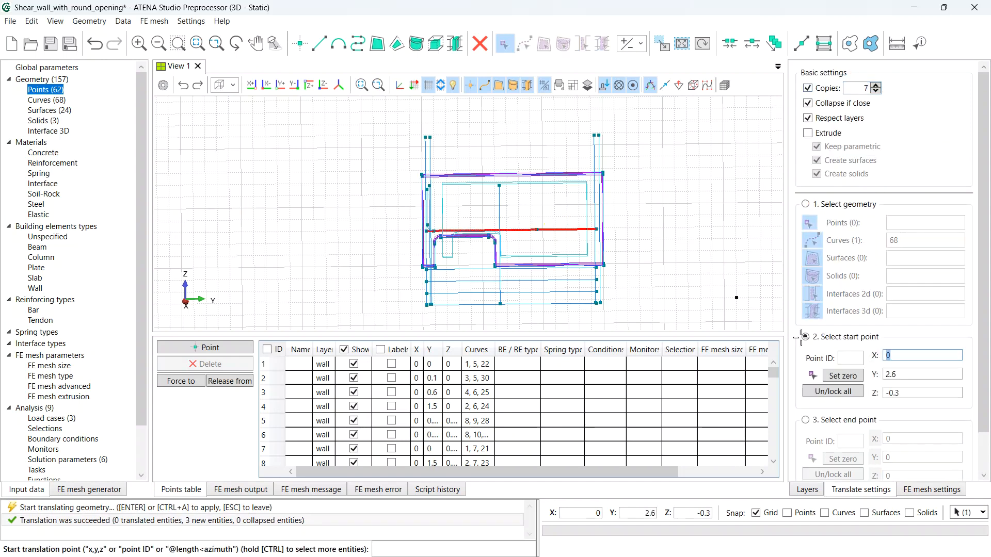
pyautogui.click(851, 378)
pyautogui.click(845, 422)
pyautogui.click(851, 459)
pyautogui.scroll(-2, 872, 461)
pyautogui.press('Tab')
pyautogui.press('Tab')
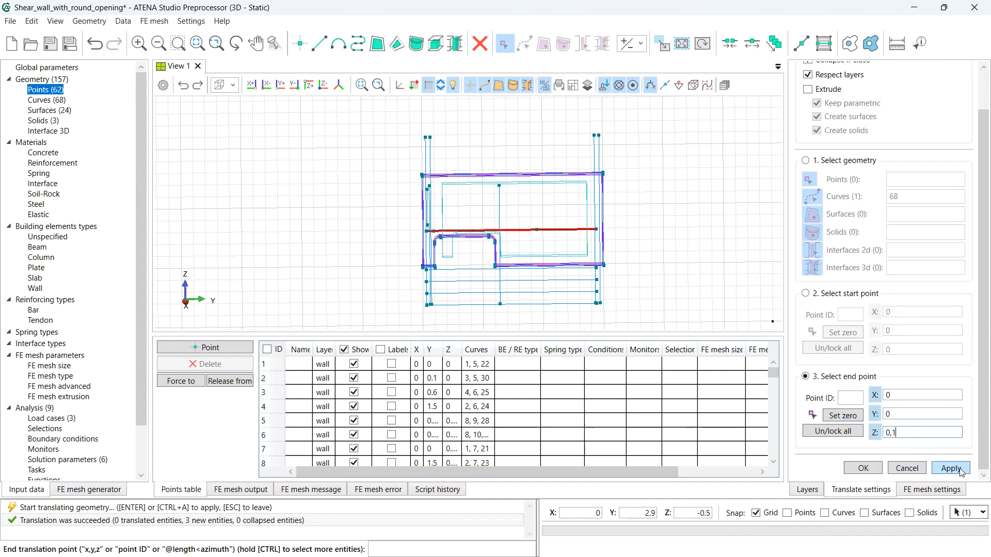
pyautogui.click(960, 471)
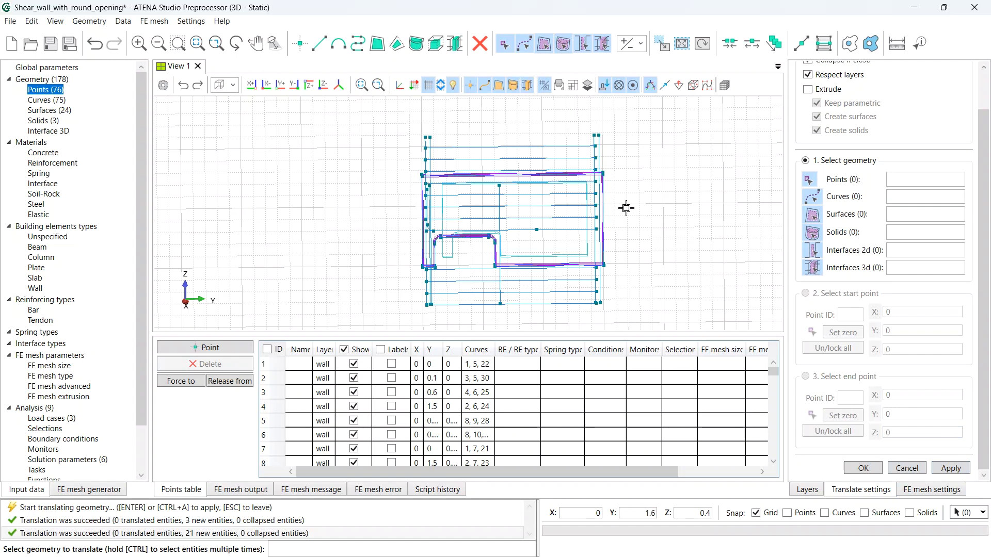
pyautogui.scroll(2, 863, 186)
# - Copy point 62 twice, stepping -0.1 in Z, creating points 77 and 78
pyautogui.moveTo(862, 83); pyautogui.dragTo(878, 89)
pyautogui.write('2')
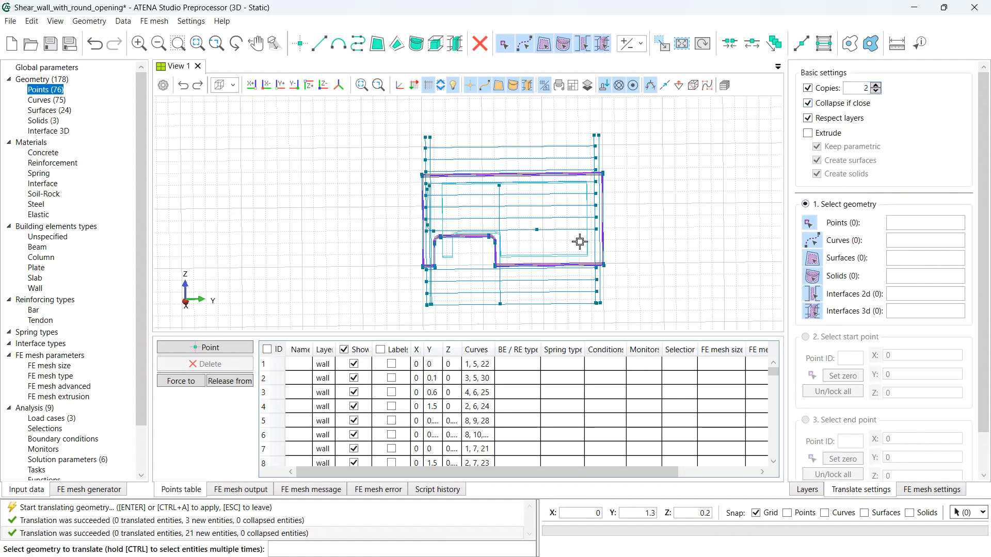
pyautogui.scroll(4, 580, 241)
pyautogui.click(614, 236)
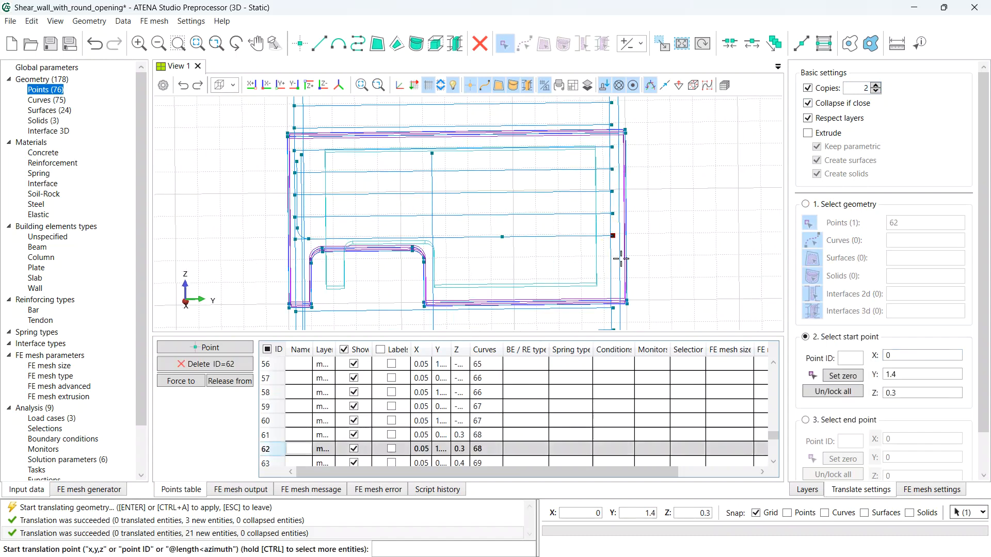
pyautogui.click(840, 379)
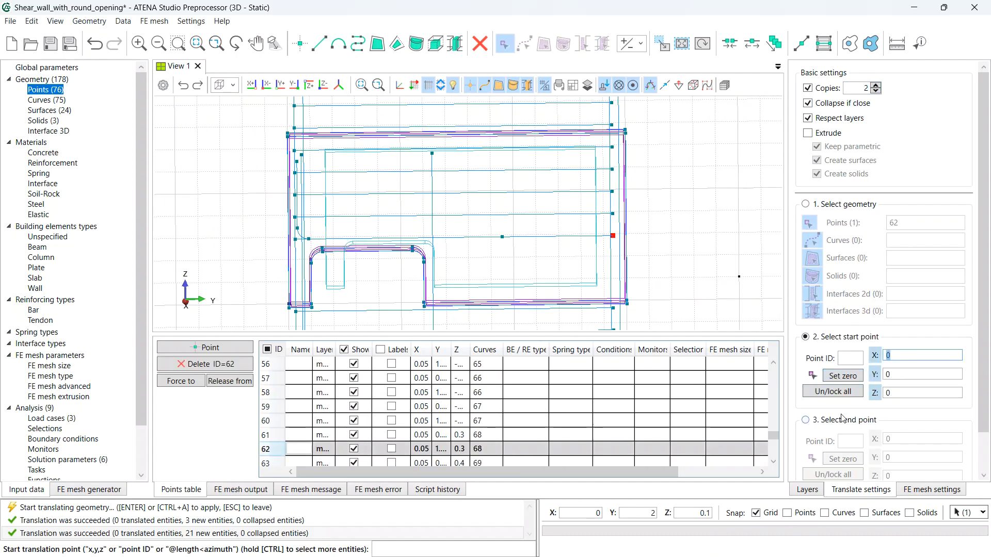
pyautogui.scroll(-1, 842, 417)
pyautogui.click(844, 385)
pyautogui.click(884, 432)
pyautogui.write('-0,1')
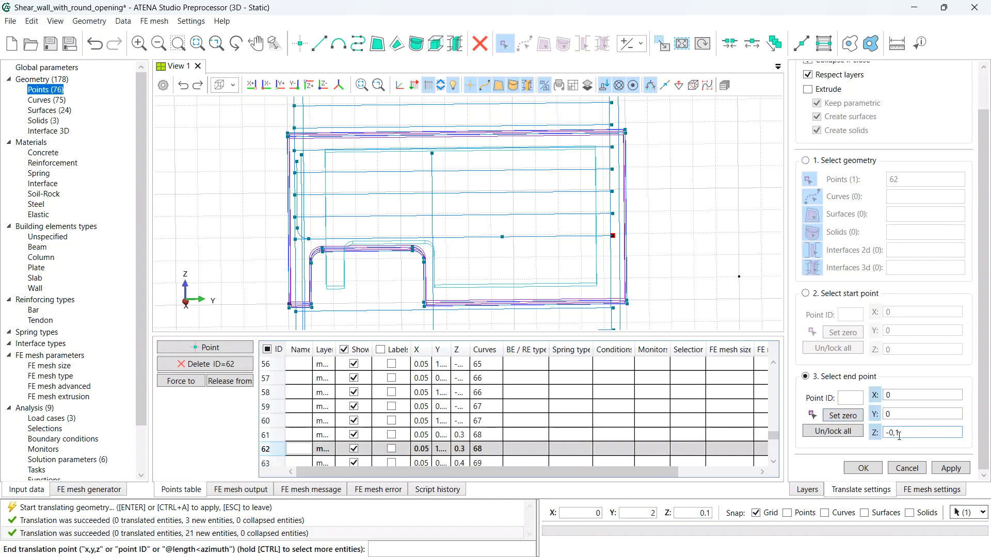
pyautogui.click(951, 468)
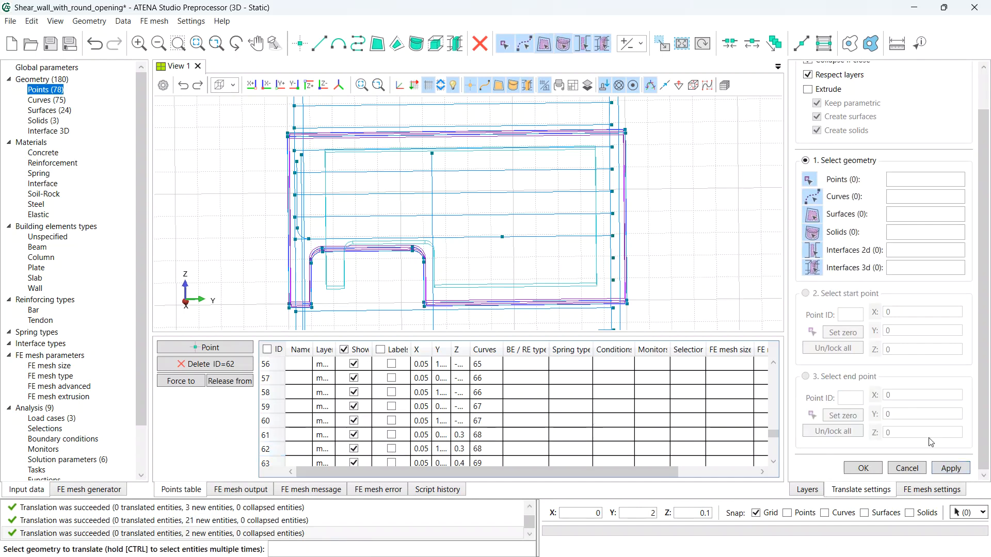
# - Select points 77 and 78 and set up their extrusion, -0.82 in Y
pyautogui.click(613, 257)
pyautogui.keyDown('ctrl'); pyautogui.click(613, 280); pyautogui.keyUp('ctrl')
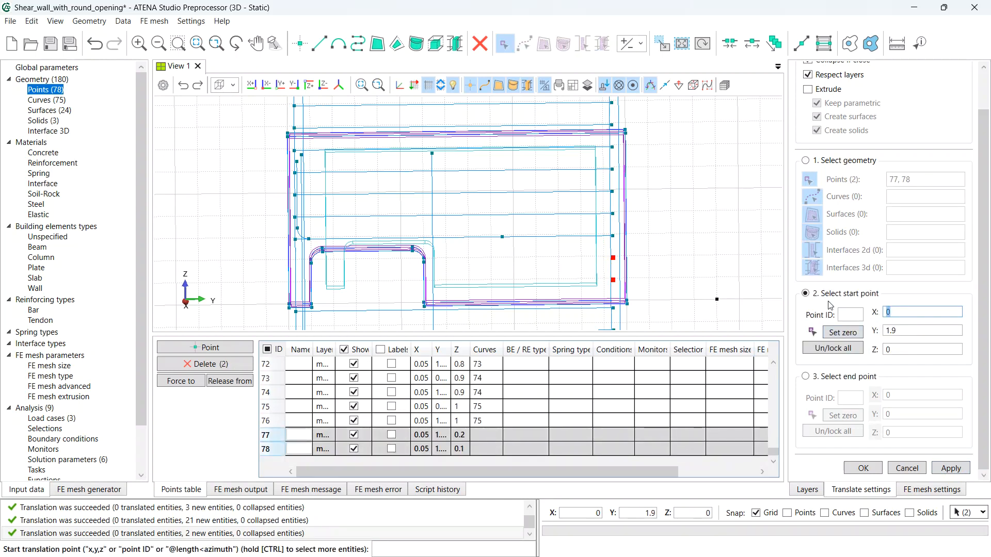
pyautogui.scroll(2, 831, 305)
pyautogui.click(808, 134)
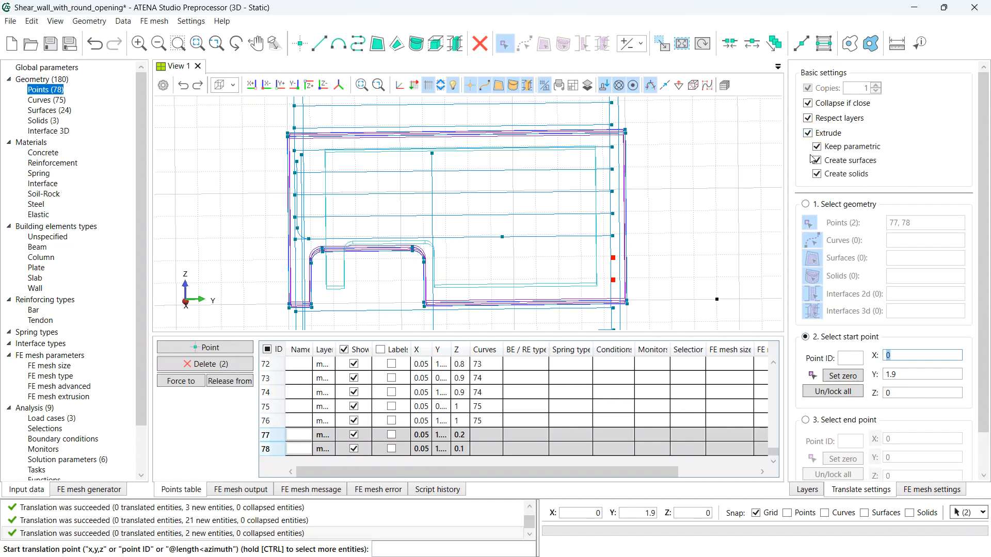
pyautogui.click(851, 379)
pyautogui.scroll(-2, 852, 383)
pyautogui.click(851, 378)
pyautogui.click(850, 417)
pyautogui.press('Tab')
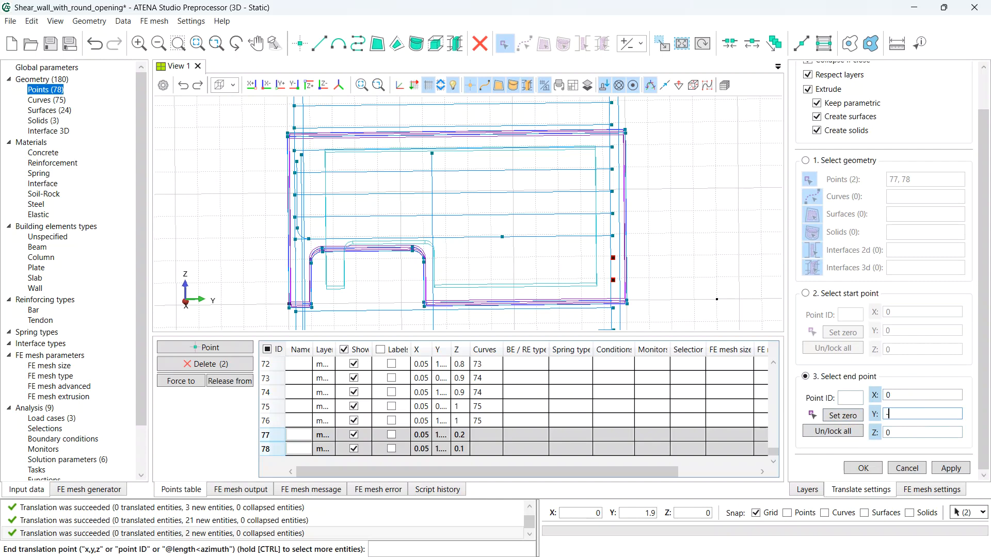
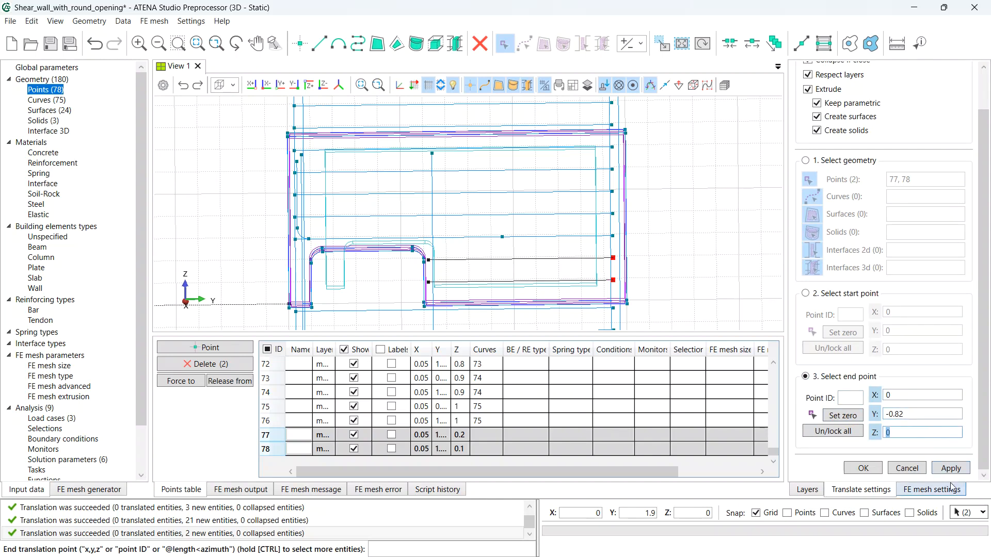
# - Extrude points 77 and 78 by −0.82 in Y into two curves and save the model
pyautogui.click(950, 469)
pyautogui.hotkey('ctrl', 's')
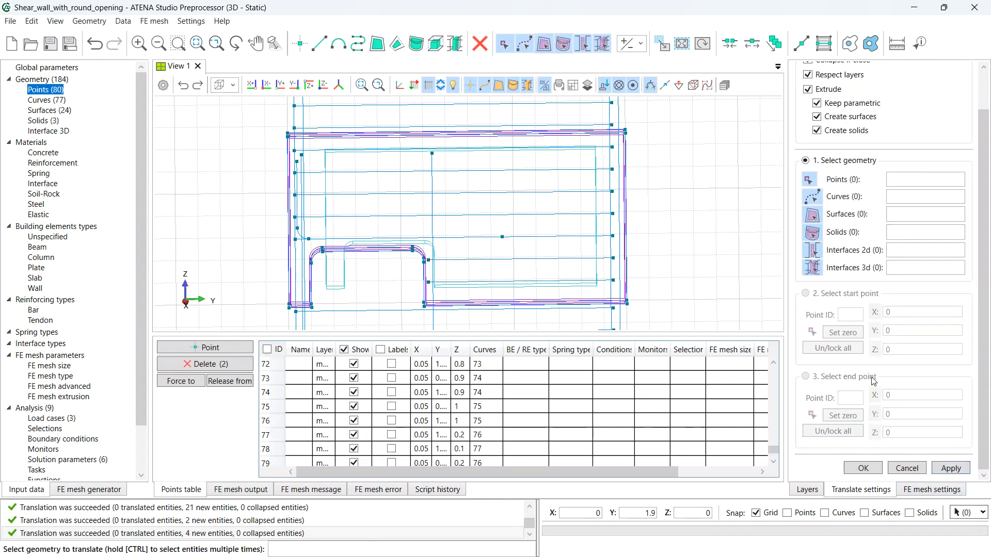
pyautogui.press('Escape')
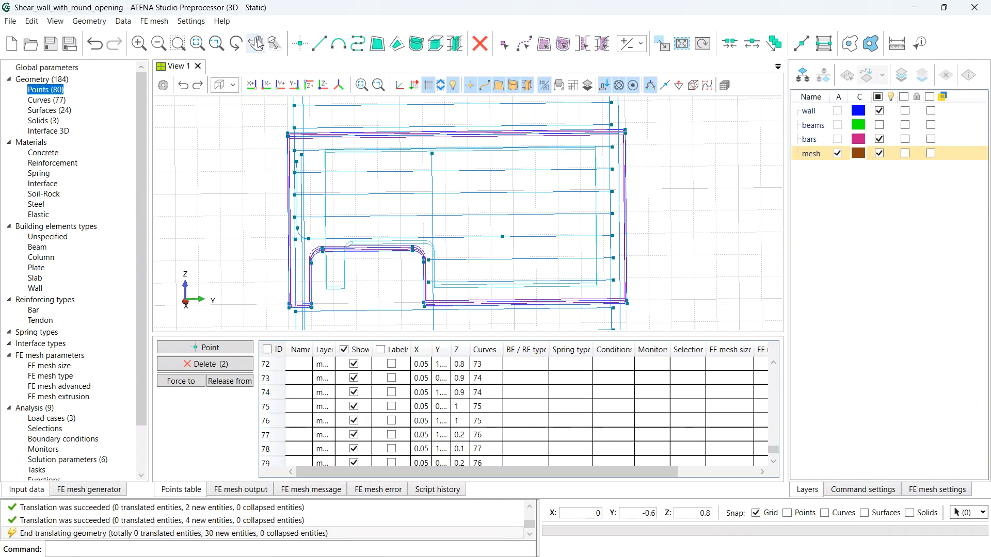
pyautogui.click(299, 43)
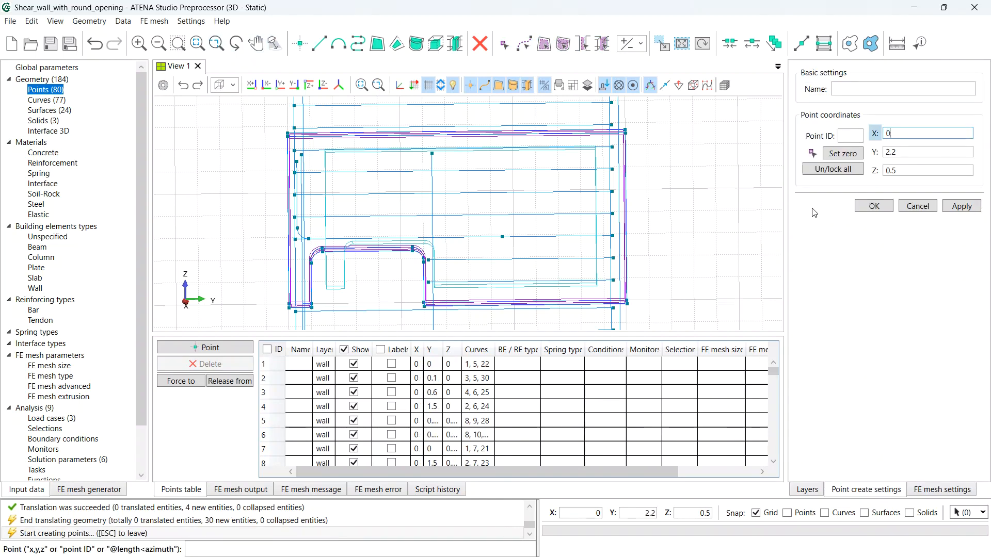
# - Place new point 81 at coordinates 0.05, 1.42, −0.33, then finish point creation
pyautogui.write('0,05')
pyautogui.press('Tab')
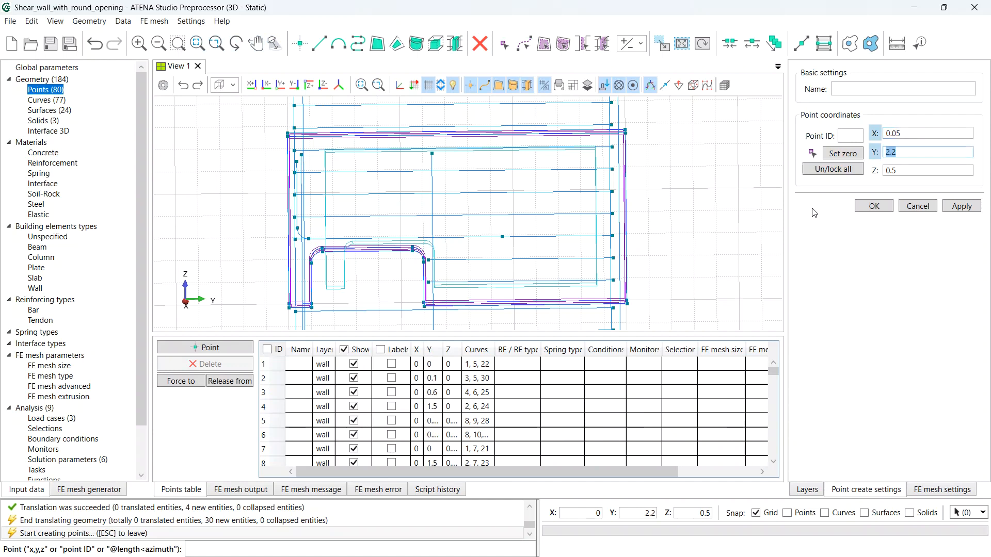
pyautogui.write('1.42')
pyautogui.press('Tab')
pyautogui.write('-')
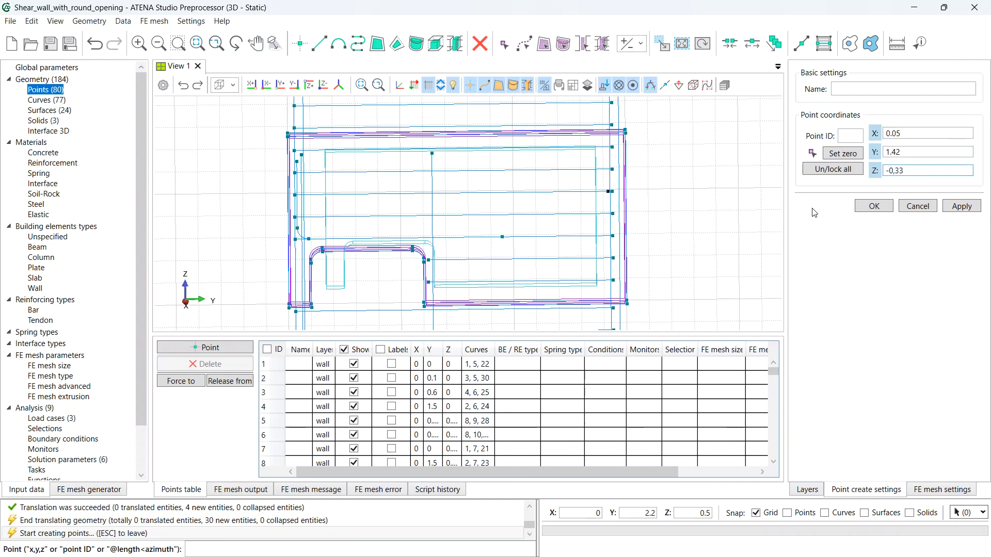
pyautogui.write('0,33')
pyautogui.click(960, 206)
pyautogui.scroll(-3, 662, 271)
pyautogui.scroll(-1, 662, 271)
pyautogui.scroll(2, 649, 315)
pyautogui.moveTo(665, 299); pyautogui.dragTo(658, 260, button='middle')
pyautogui.scroll(5, 592, 281)
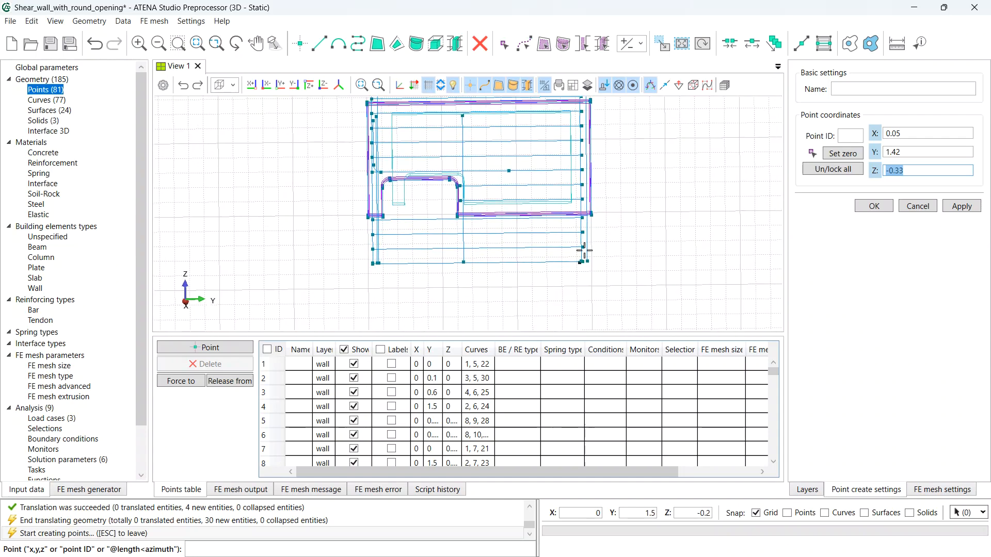
pyautogui.scroll(2, 553, 288)
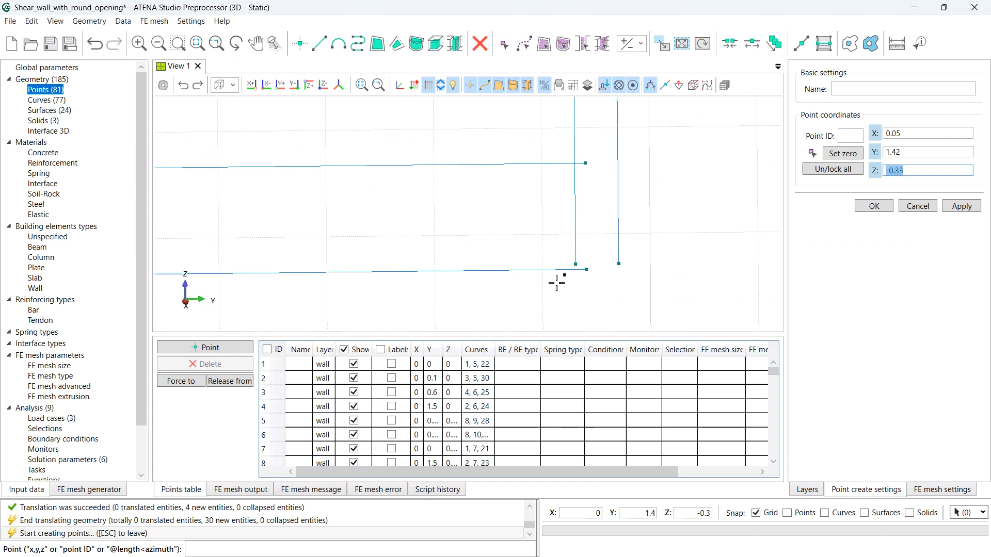
pyautogui.press('Return')
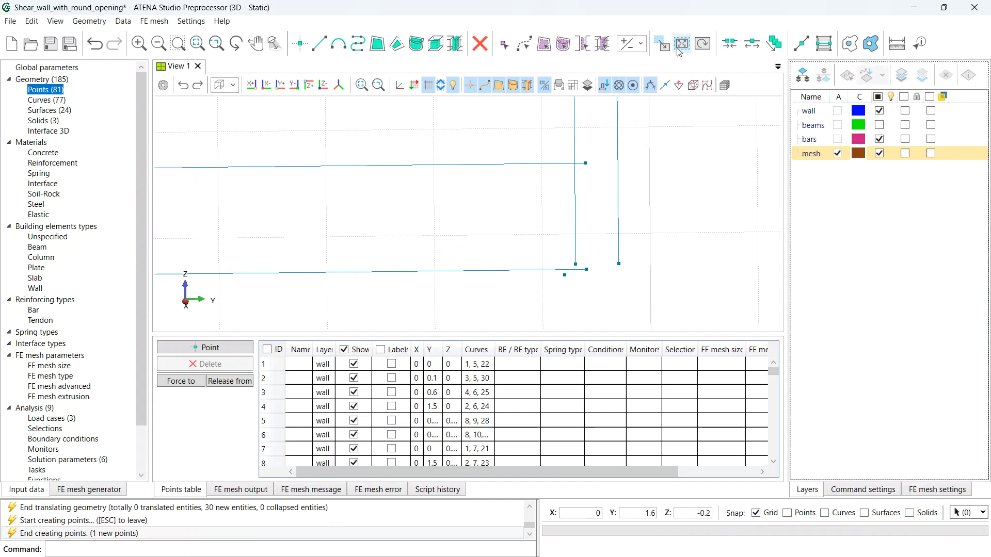
# - Extrude point 81 upward by 1.4 in Z, creating vertical curve 78
pyautogui.click(662, 43)
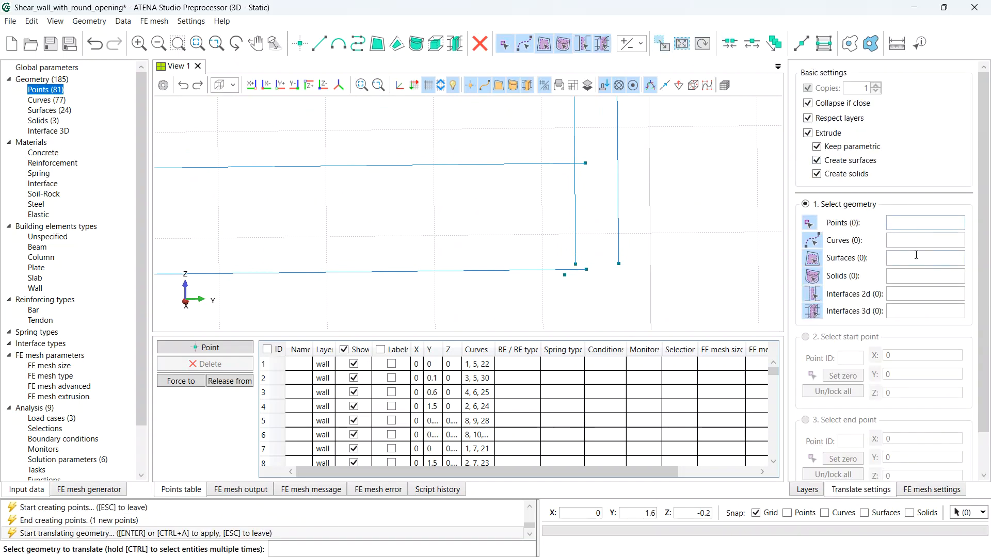
pyautogui.click(565, 275)
pyautogui.click(843, 376)
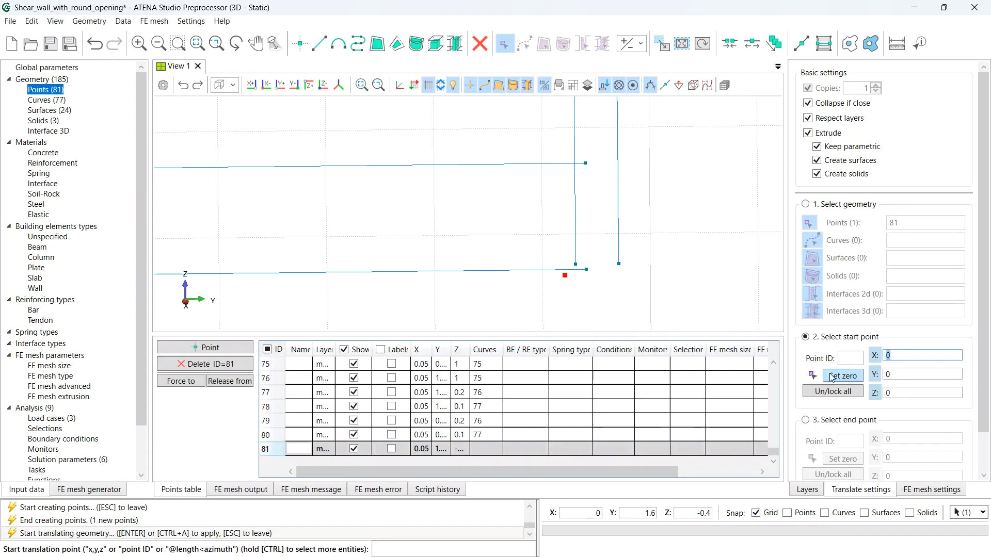
pyautogui.click(902, 435)
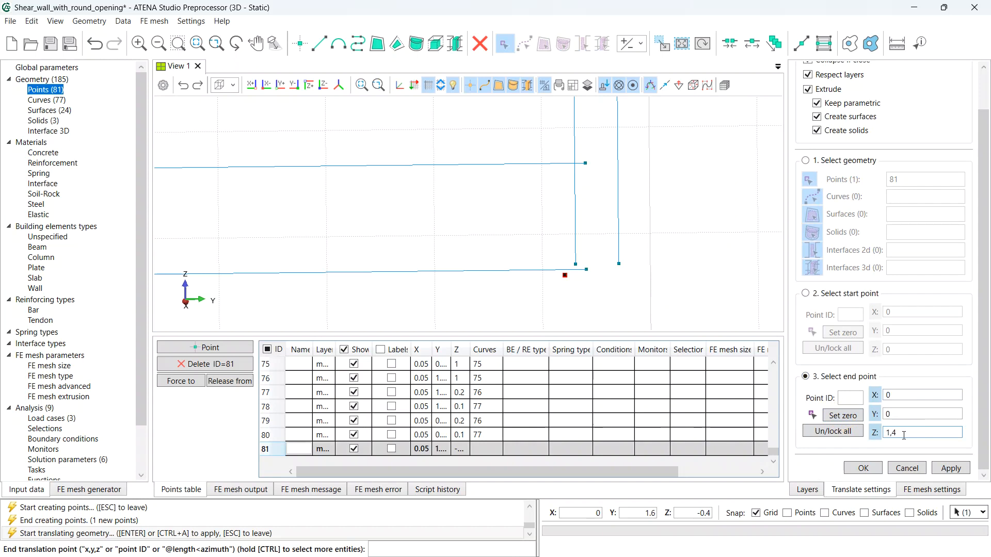
pyautogui.click(951, 469)
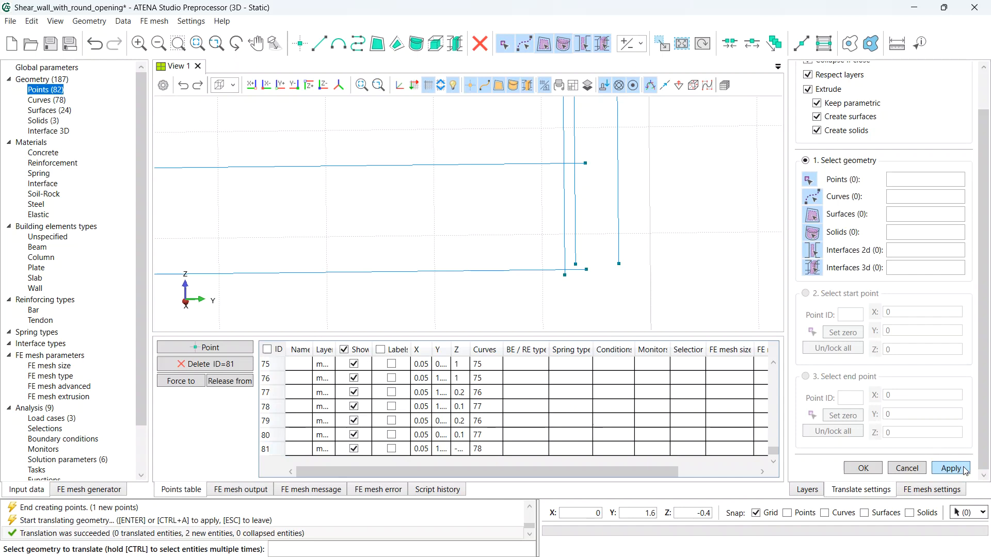
pyautogui.scroll(2, 888, 383)
# - Switch Translate from extruding to copying, with 8 copies
pyautogui.click(808, 132)
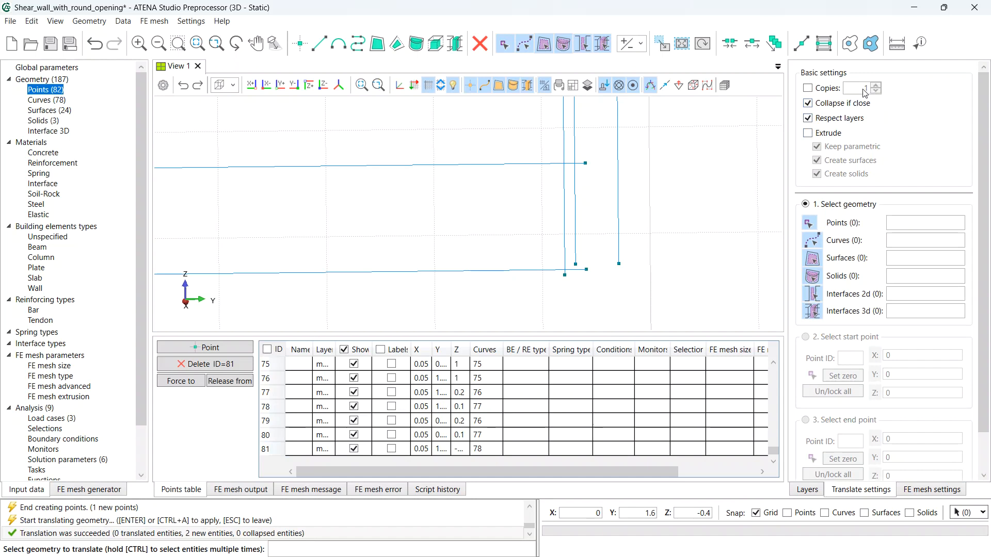
pyautogui.click(813, 87)
pyautogui.doubleClick(869, 85)
pyautogui.write('8')
# - Copy curve 78 eight times, each shifted −0.1 in Y across the wall
pyautogui.click(564, 188)
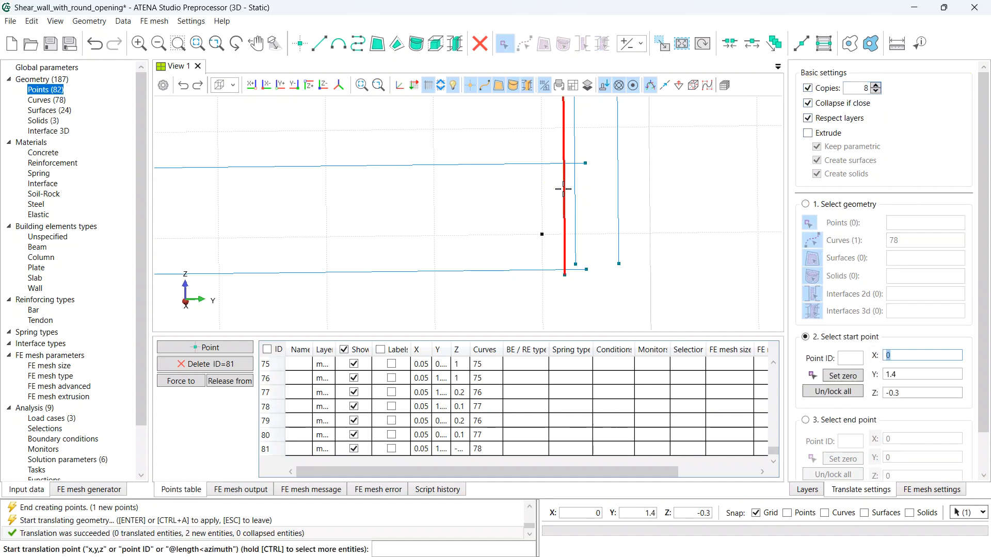
pyautogui.click(846, 376)
pyautogui.scroll(-1, 855, 391)
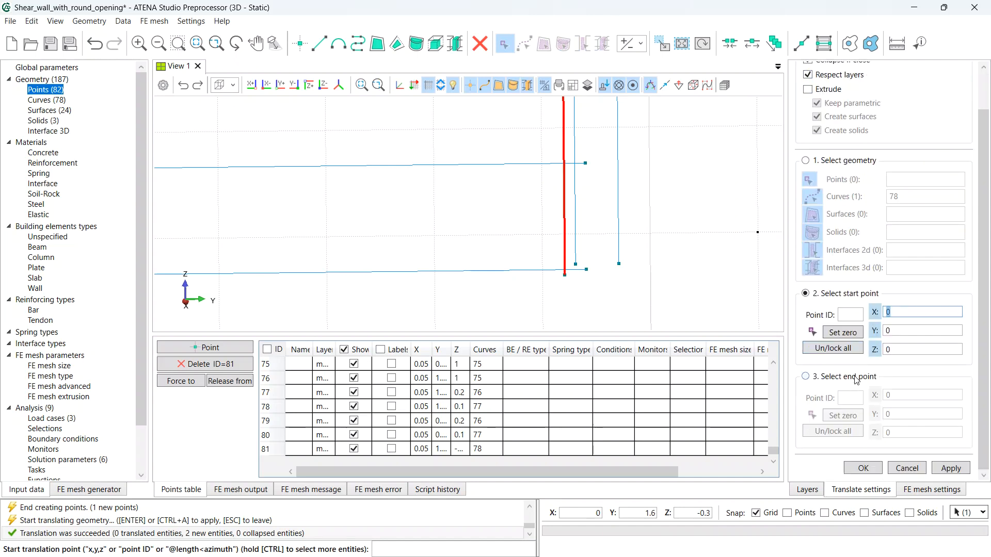
pyautogui.click(856, 381)
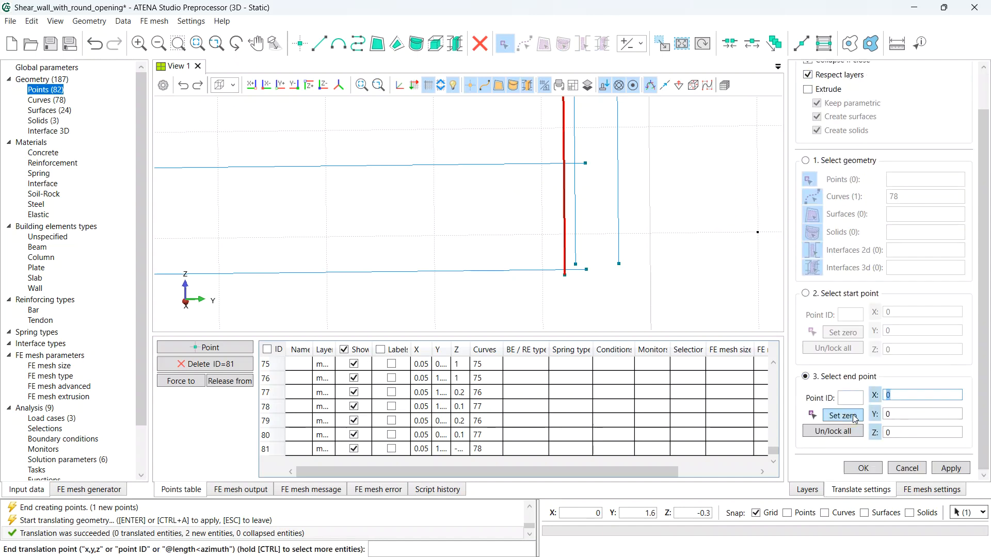
pyautogui.click(911, 414)
pyautogui.write('-')
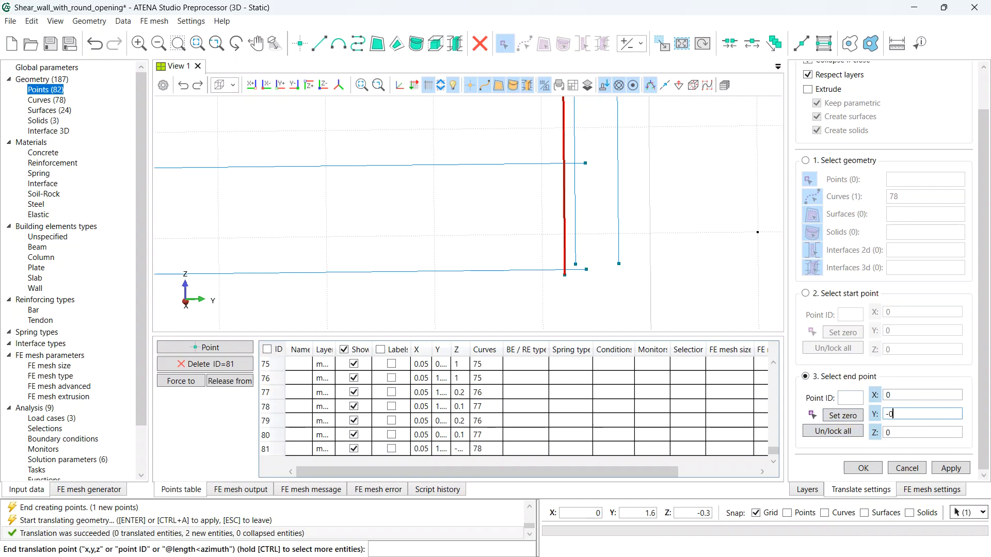
pyautogui.write('0,1')
pyautogui.scroll(-5, 446, 191)
pyautogui.click(444, 208)
pyautogui.moveTo(443, 208); pyautogui.dragTo(602, 267, button='middle')
pyautogui.scroll(-6, 602, 267)
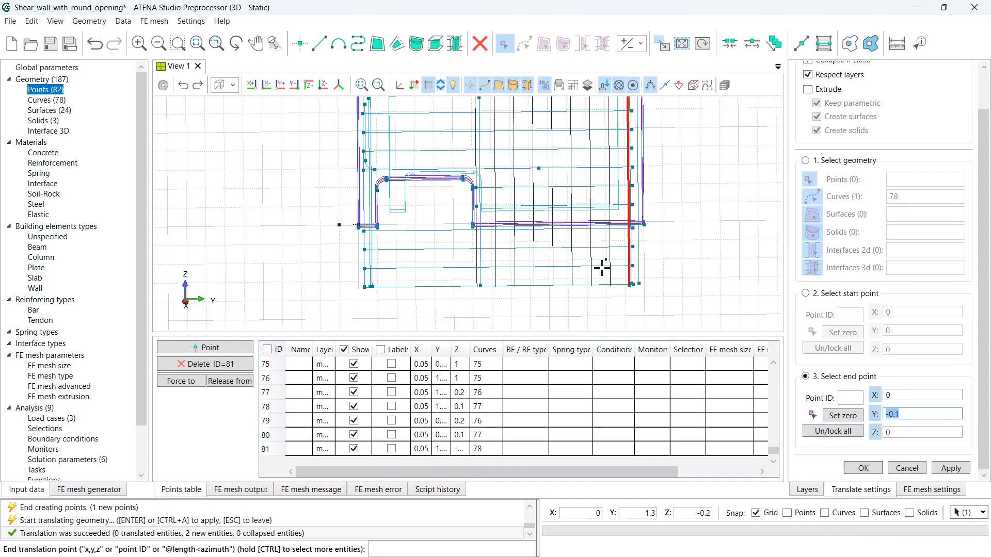
pyautogui.scroll(-3, 602, 268)
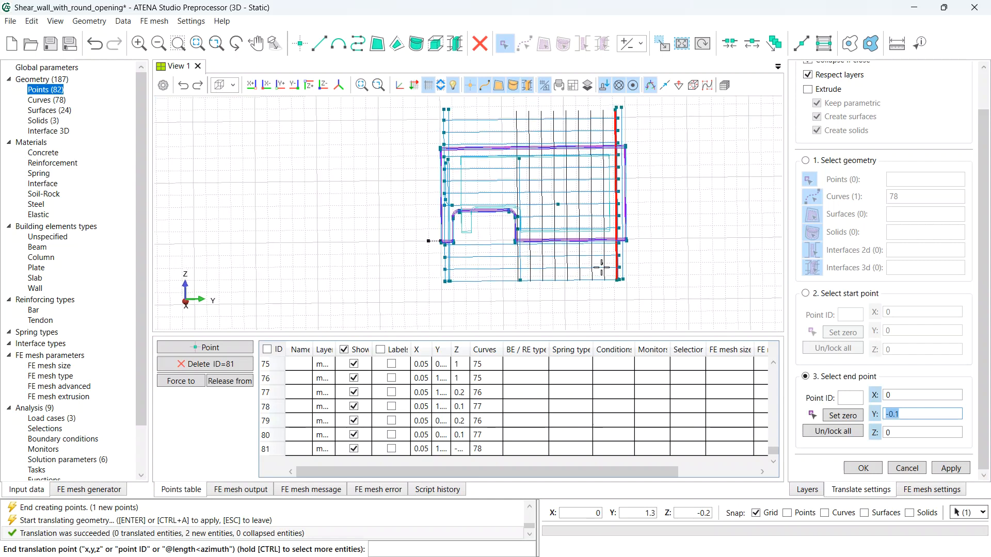
pyautogui.click(957, 469)
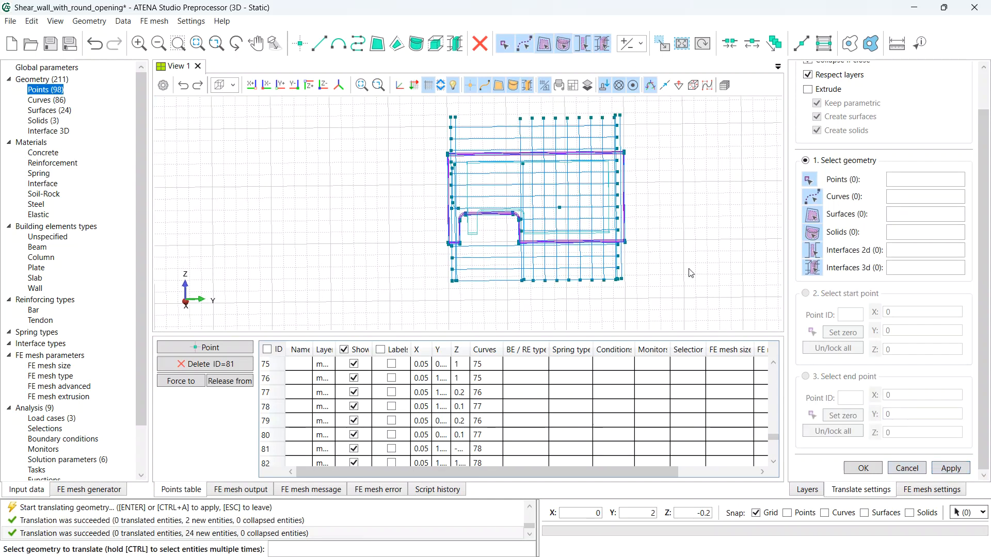
# - Restart Translate and select points 97 and 98 on the grid's bottom edge
pyautogui.press('Escape')
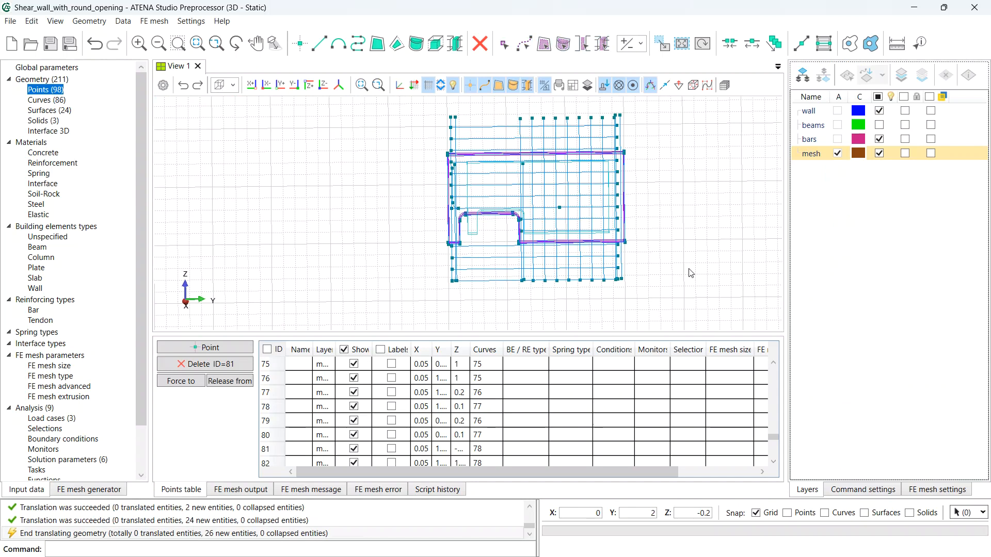
pyautogui.click(664, 44)
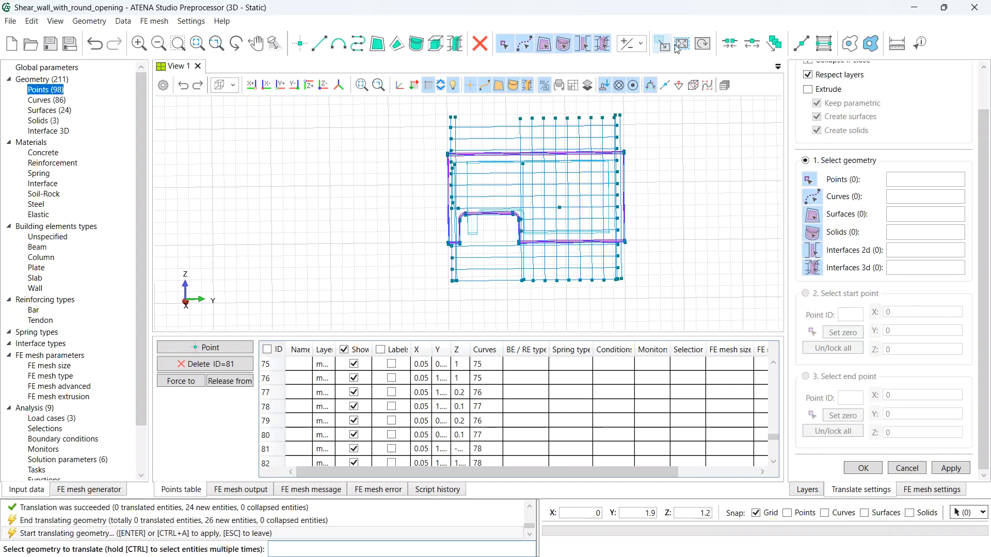
pyautogui.scroll(1, 828, 116)
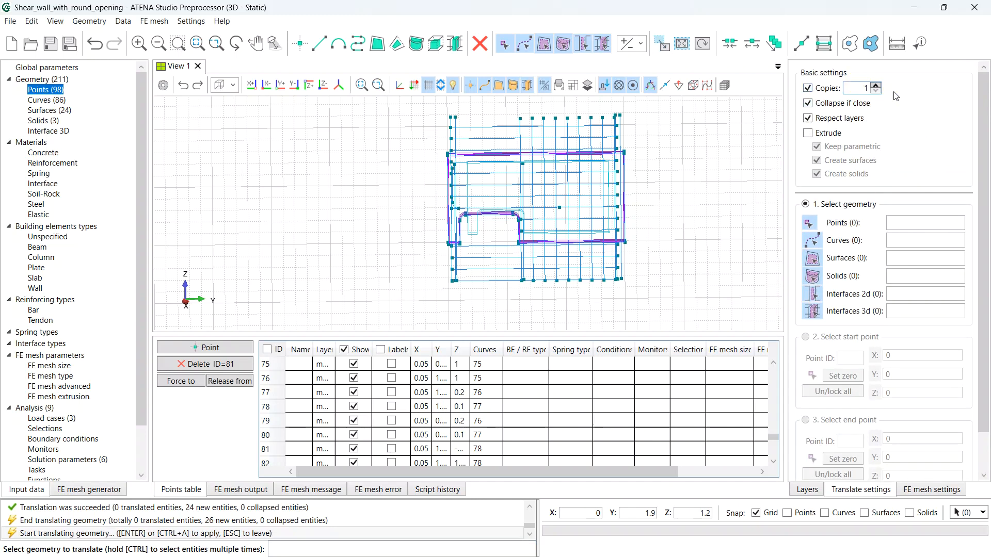
pyautogui.click(521, 116)
pyautogui.press('Escape')
pyautogui.scroll(5, 522, 284)
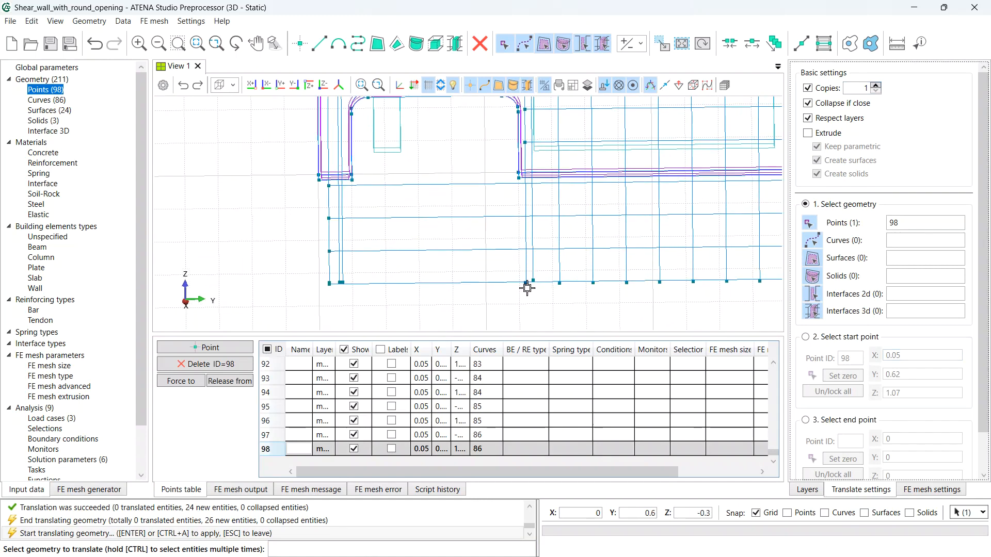
pyautogui.click(528, 287)
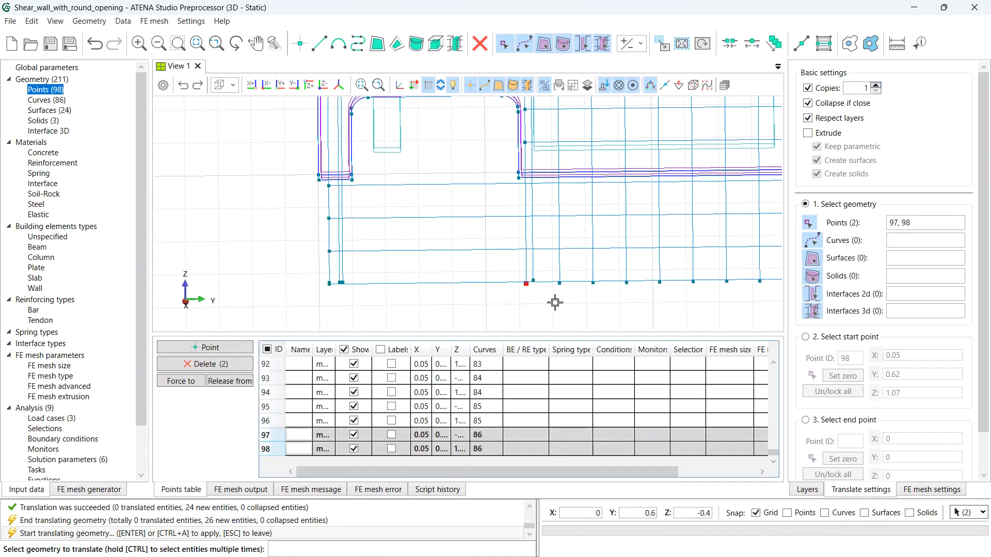
# - Copy the two points once with a −0.1 Y offset
pyautogui.press('Return')
pyautogui.click(850, 380)
pyautogui.scroll(-2, 855, 395)
pyautogui.click(851, 377)
pyautogui.click(843, 416)
pyautogui.click(887, 414)
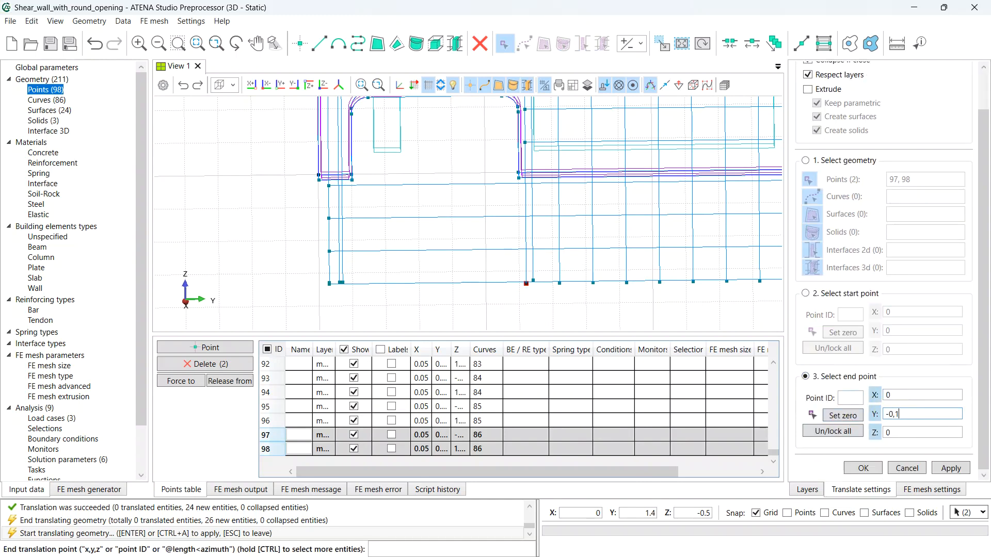
pyautogui.click(939, 467)
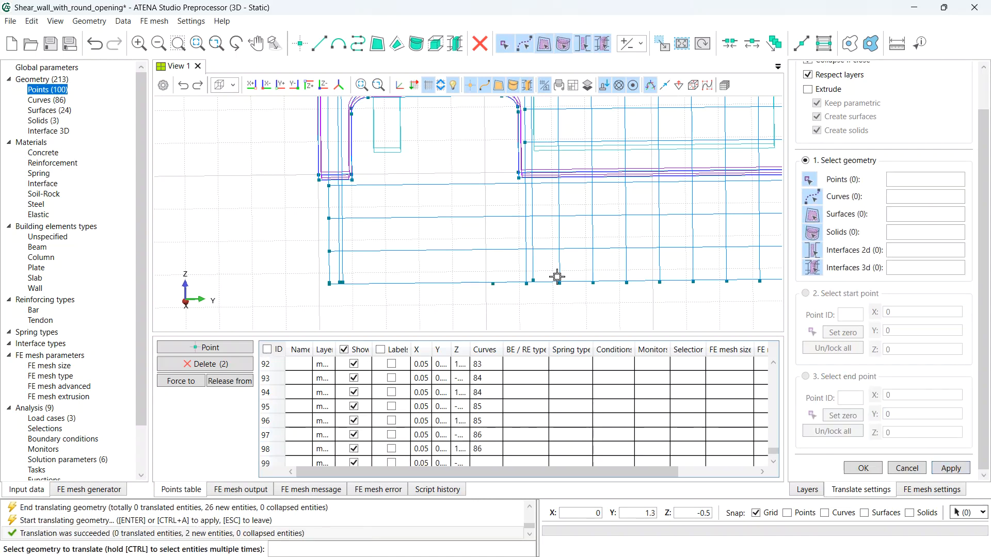
# - Extrude point 99 upward by 0.3 in Z into a vertical line
pyautogui.scroll(2, 871, 191)
pyautogui.click(808, 132)
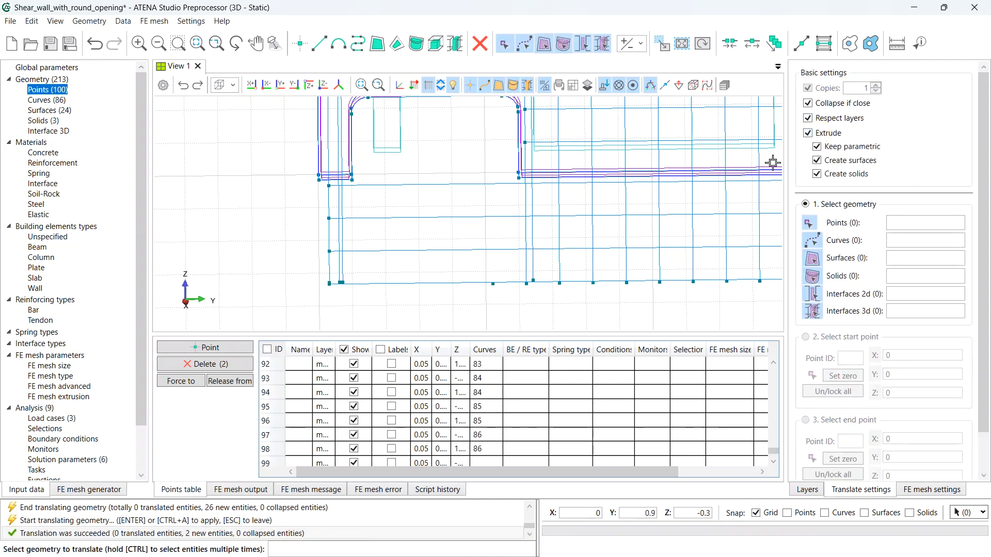
pyautogui.scroll(2, 494, 292)
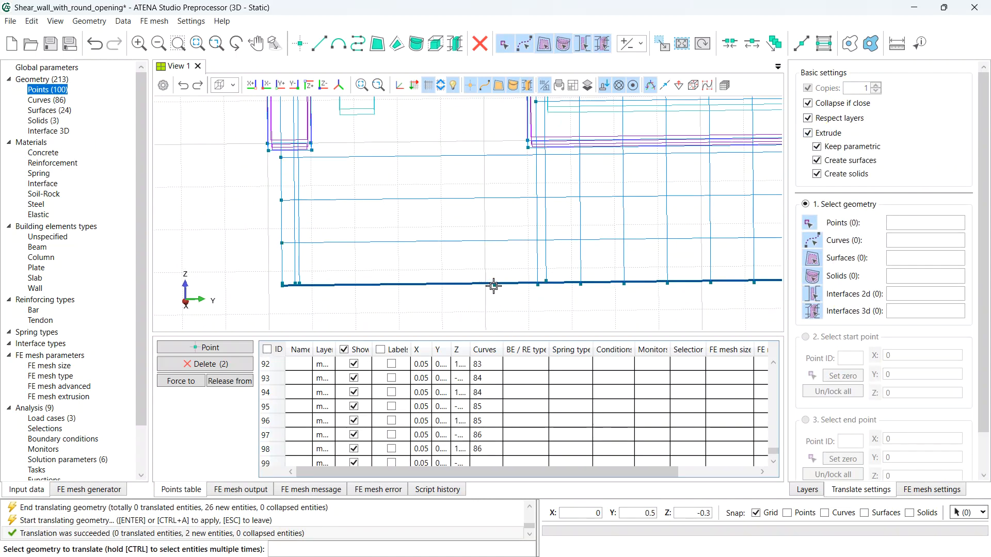
pyautogui.click(497, 288)
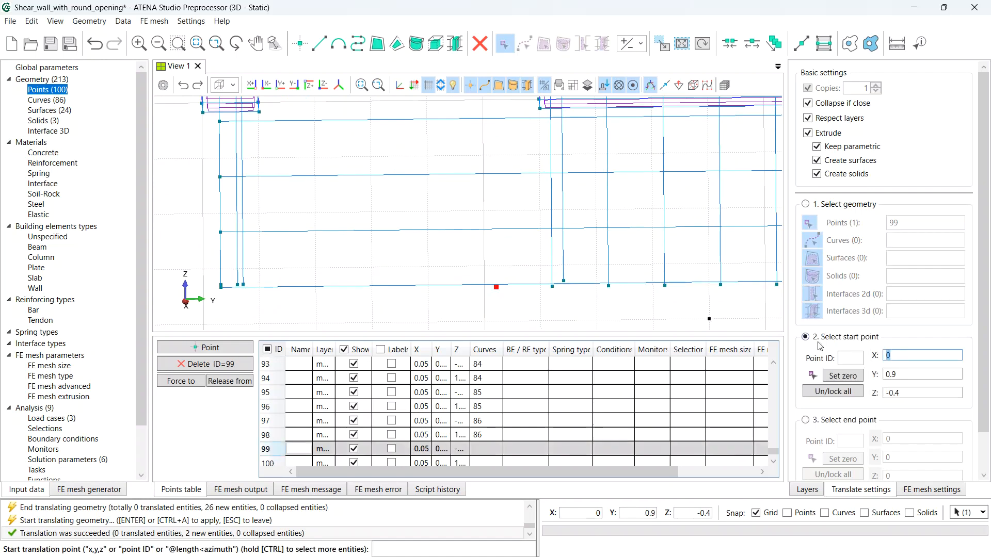
pyautogui.scroll(-1, 858, 397)
pyautogui.click(854, 380)
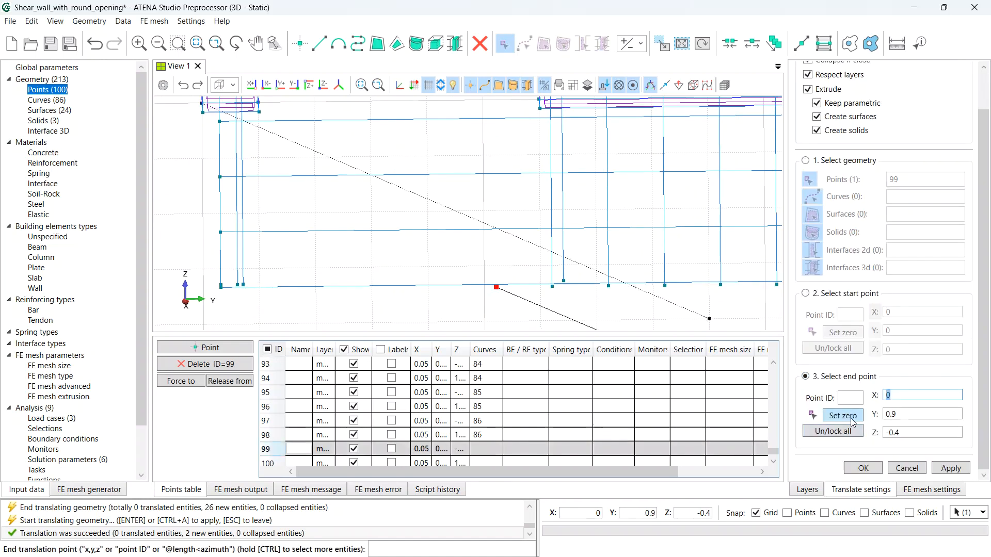
pyautogui.click(850, 416)
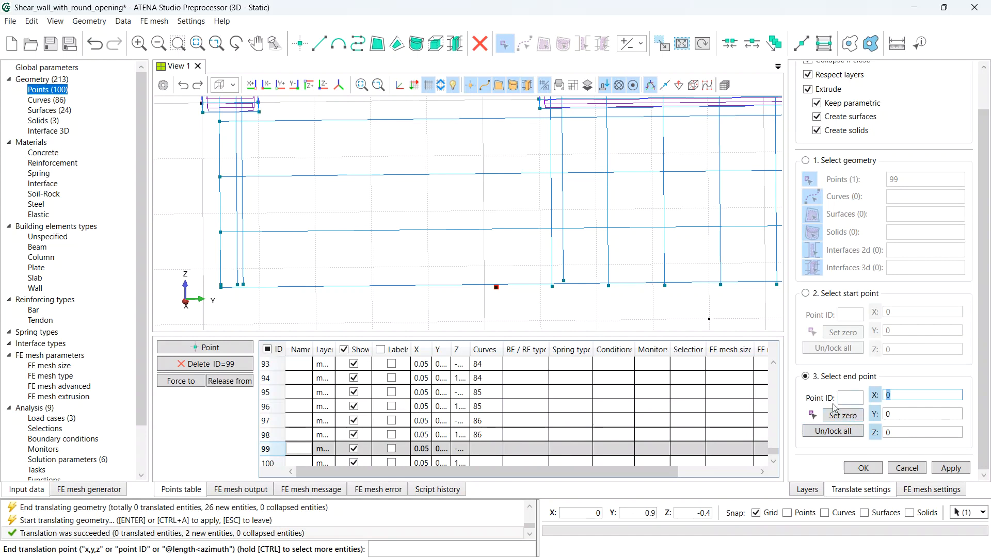
pyautogui.click(911, 431)
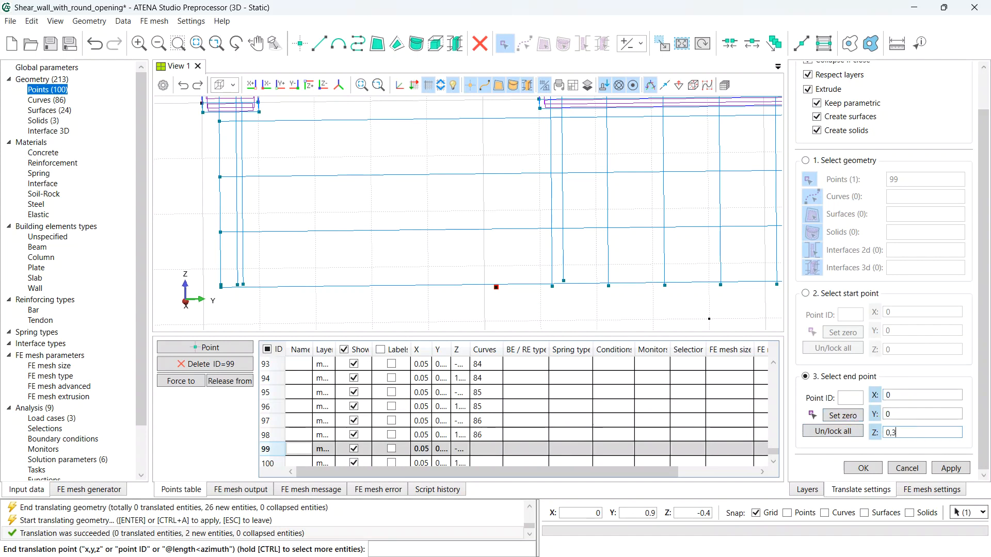
pyautogui.click(953, 470)
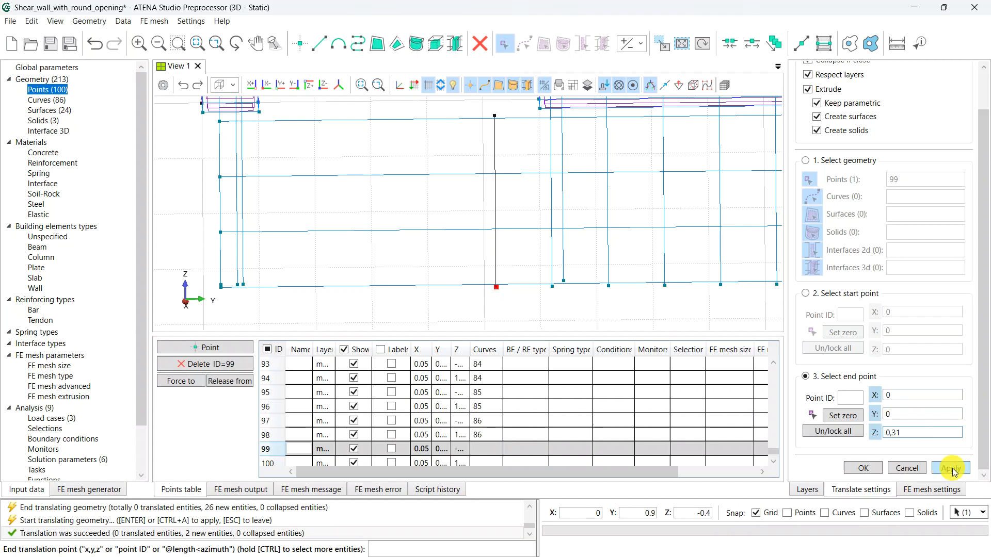
# - Extrude point 100 downward by −0.79 in Z into a vertical line
pyautogui.scroll(2, 539, 191)
pyautogui.click(544, 163)
pyautogui.scroll(-5, 549, 263)
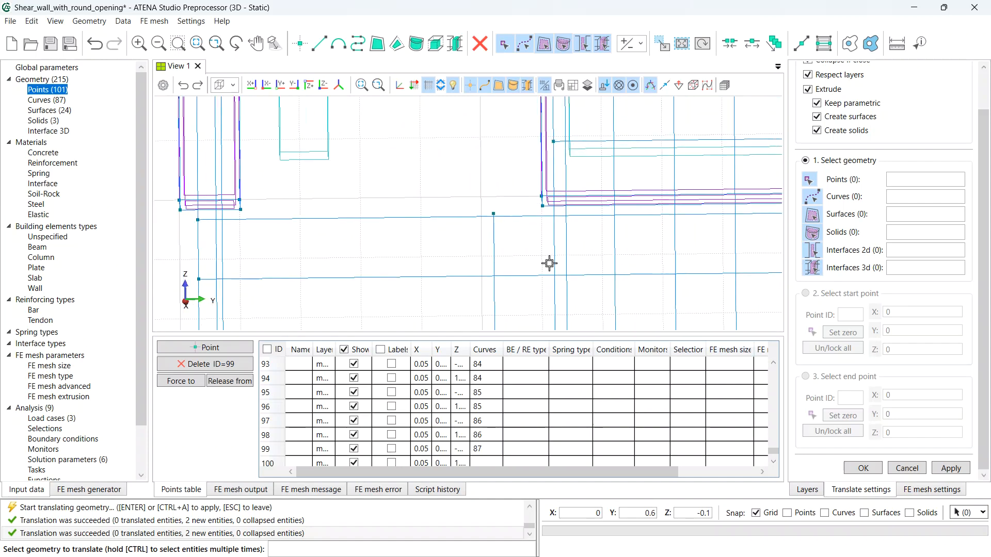
pyautogui.scroll(3, 537, 199)
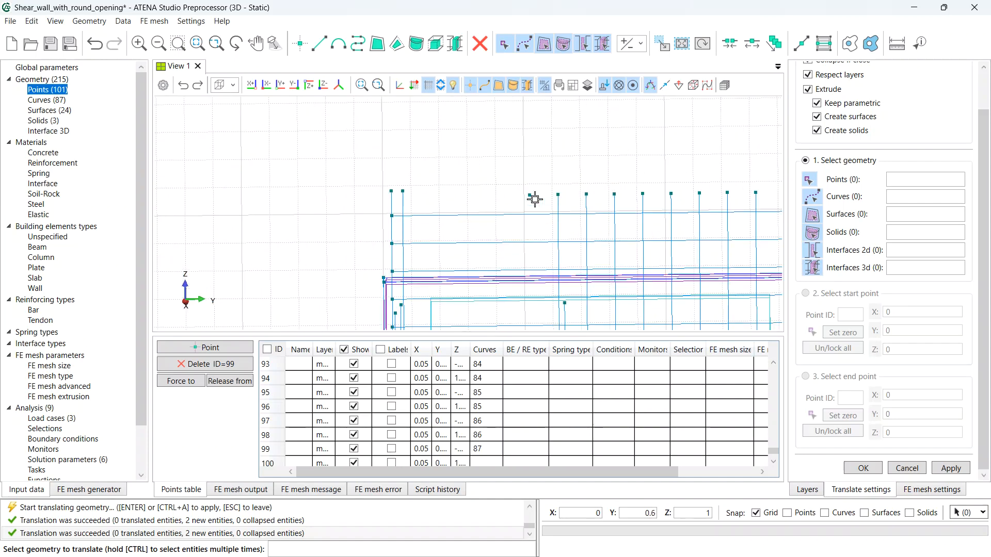
pyautogui.click(529, 193)
pyautogui.click(861, 332)
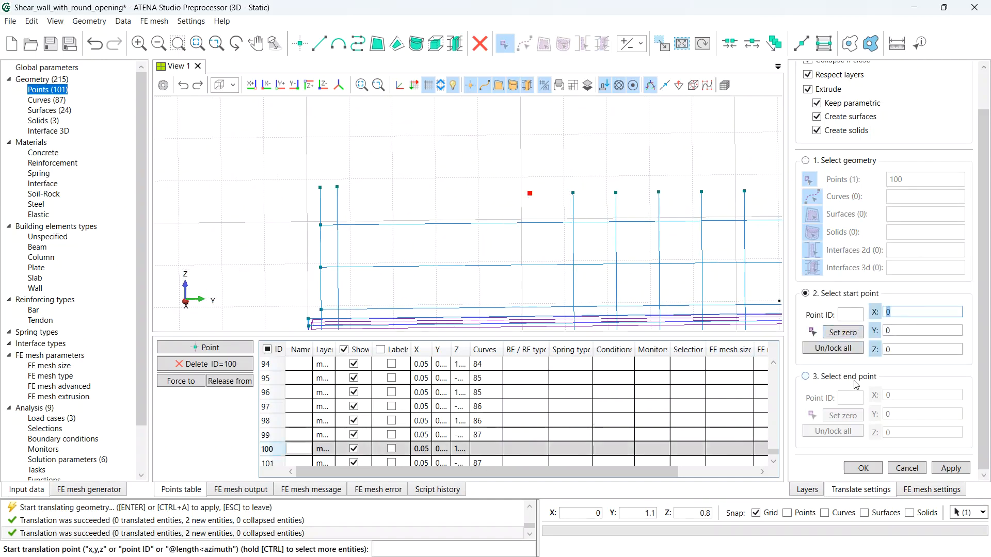
pyautogui.click(843, 415)
pyautogui.write('-')
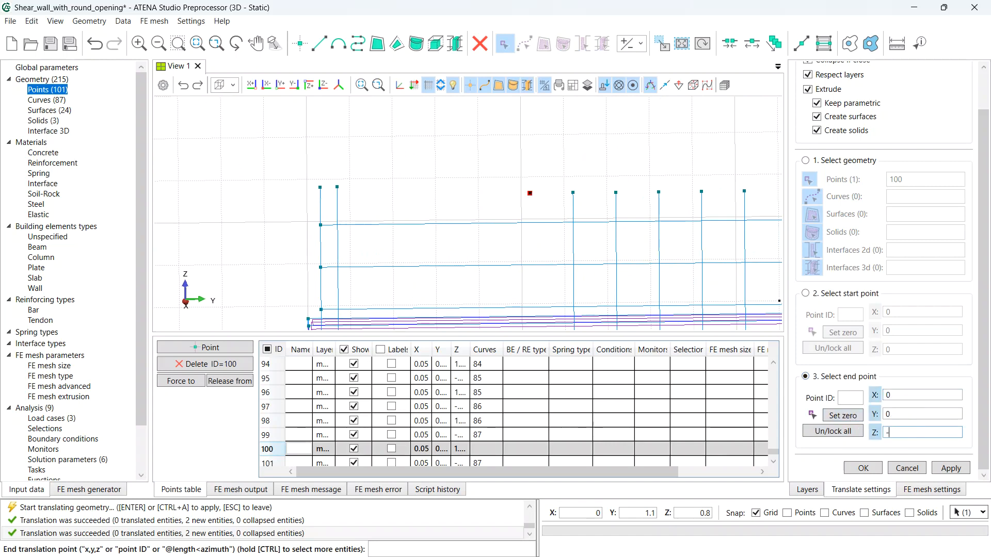
pyautogui.write('0,79')
pyautogui.click(940, 468)
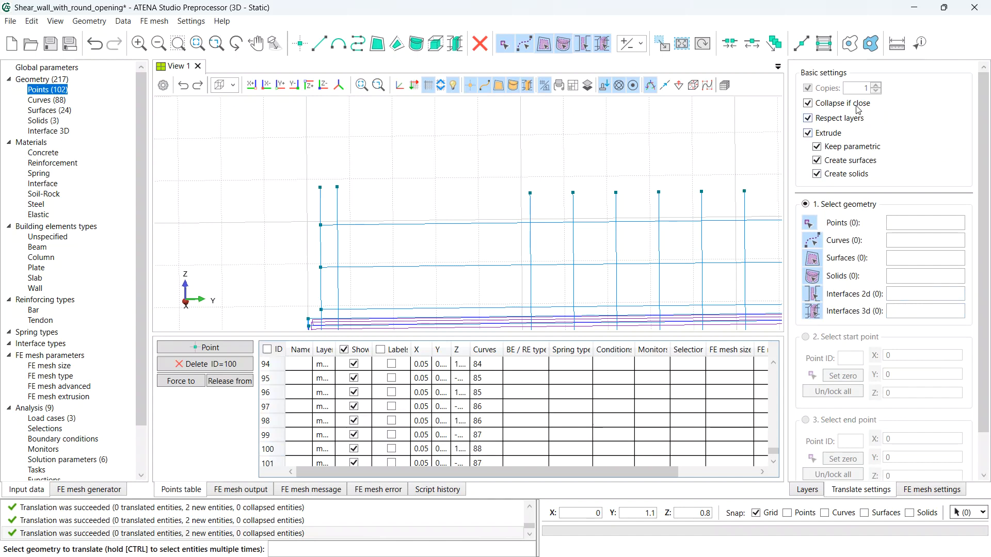
pyautogui.click(808, 133)
# - Set 4 copies and select the two new vertical lines, curves 87 and 88
pyautogui.doubleClick(866, 88)
pyautogui.write('4')
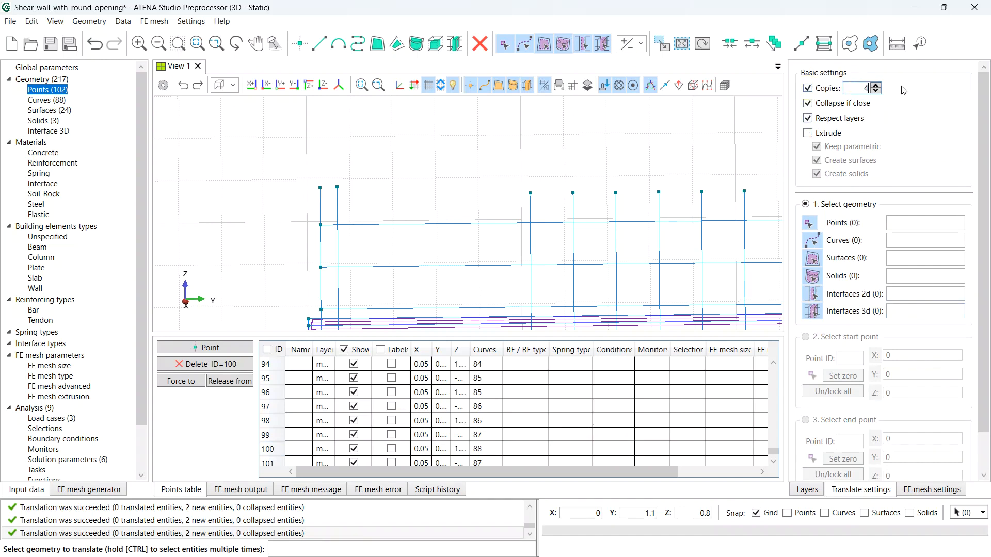
pyautogui.scroll(-2, 875, 237)
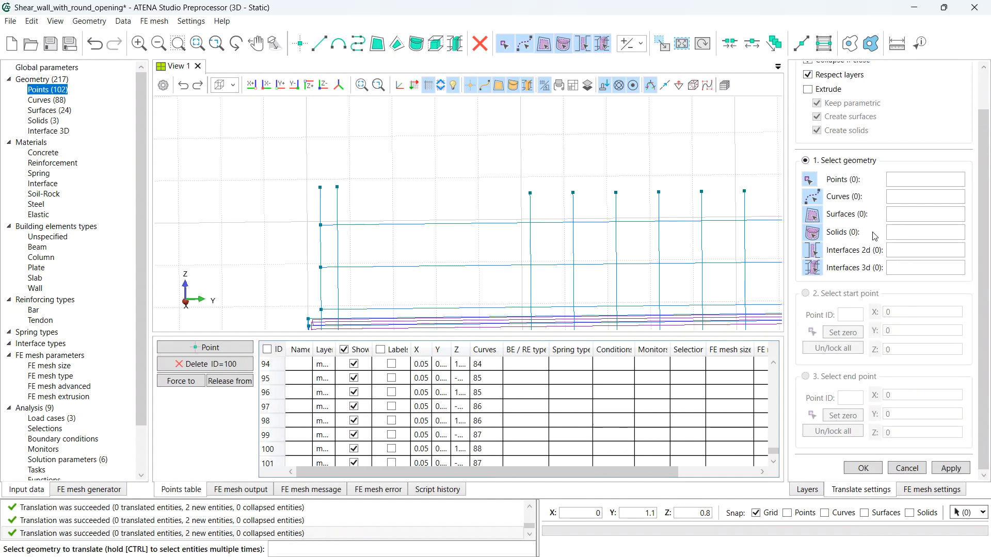
pyautogui.click(527, 243)
pyautogui.scroll(-1, 518, 212)
pyautogui.scroll(-5, 517, 212)
pyautogui.click(549, 196)
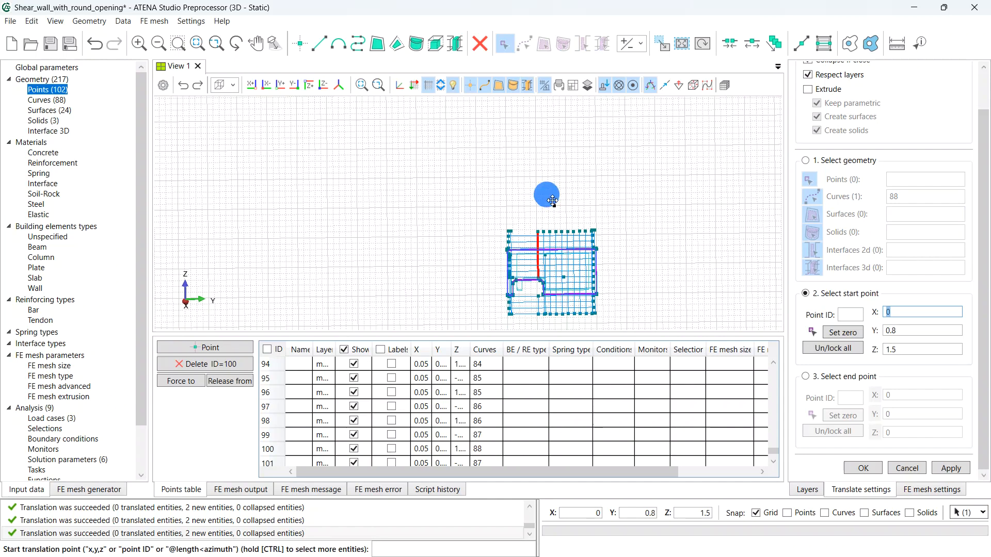
pyautogui.moveTo(552, 201); pyautogui.dragTo(545, 140, button='middle')
pyautogui.scroll(7, 526, 244)
pyautogui.click(559, 262)
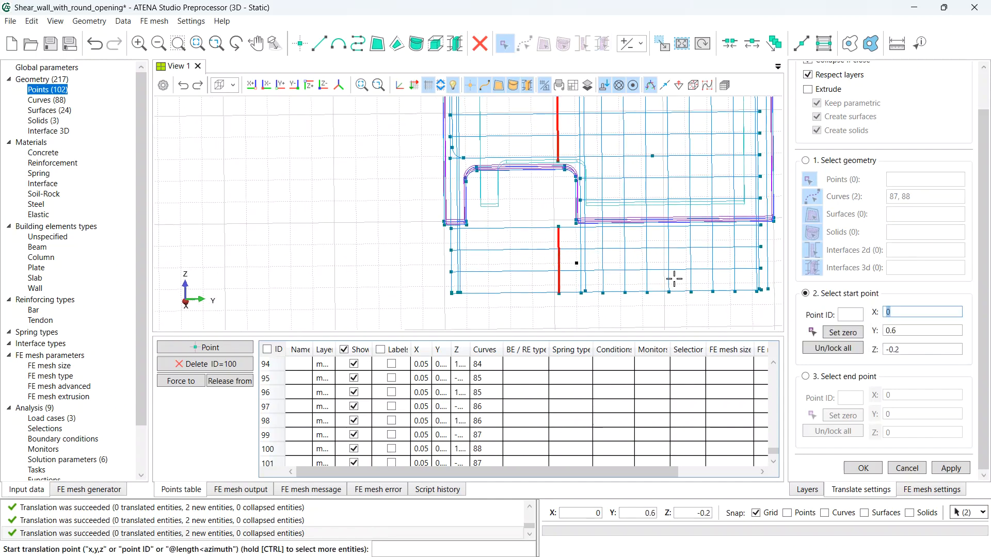
# - Create the four copies shifted −0.1 in Y and save the model
pyautogui.click(849, 376)
pyautogui.click(847, 415)
pyautogui.doubleClick(903, 415)
pyautogui.write('-0,1')
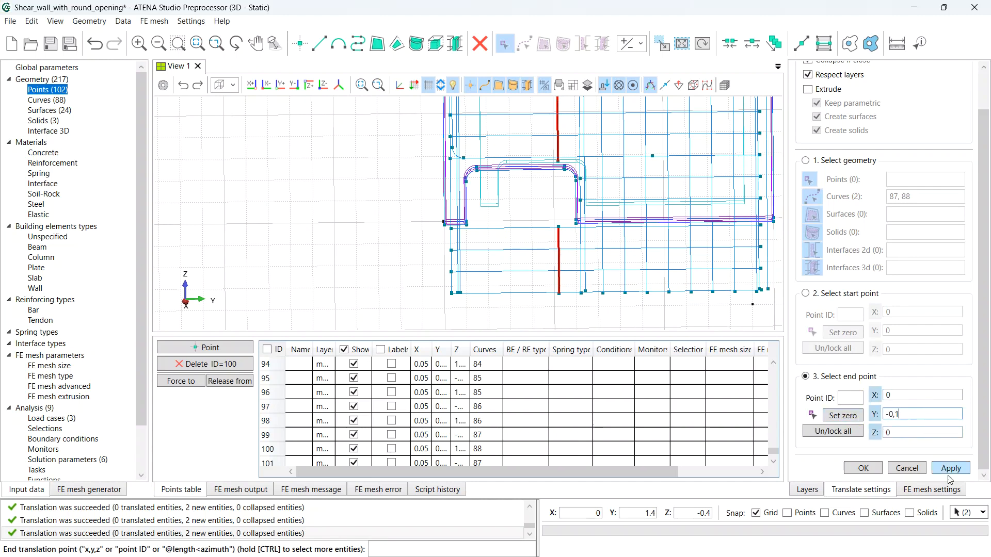
pyautogui.click(951, 469)
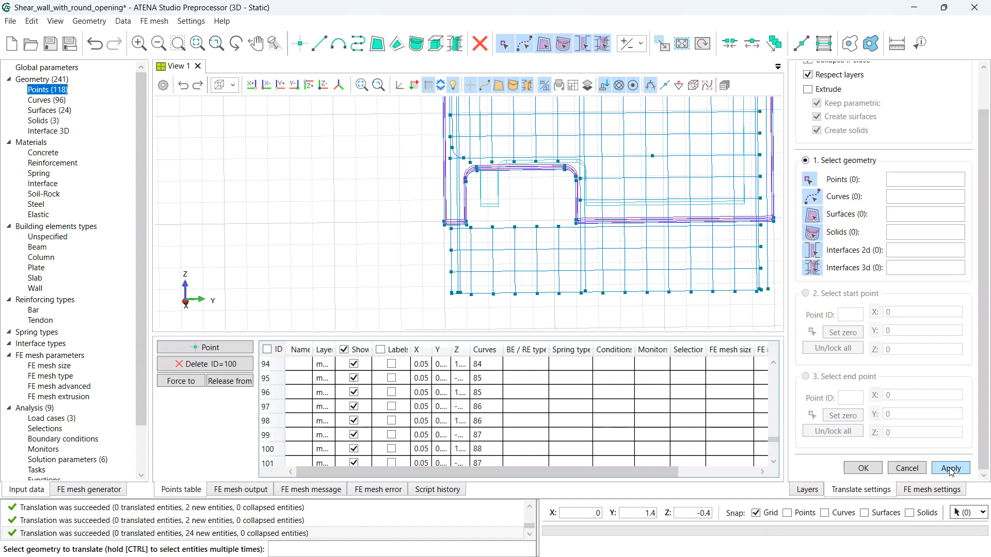
pyautogui.hotkey('ctrl', 's')
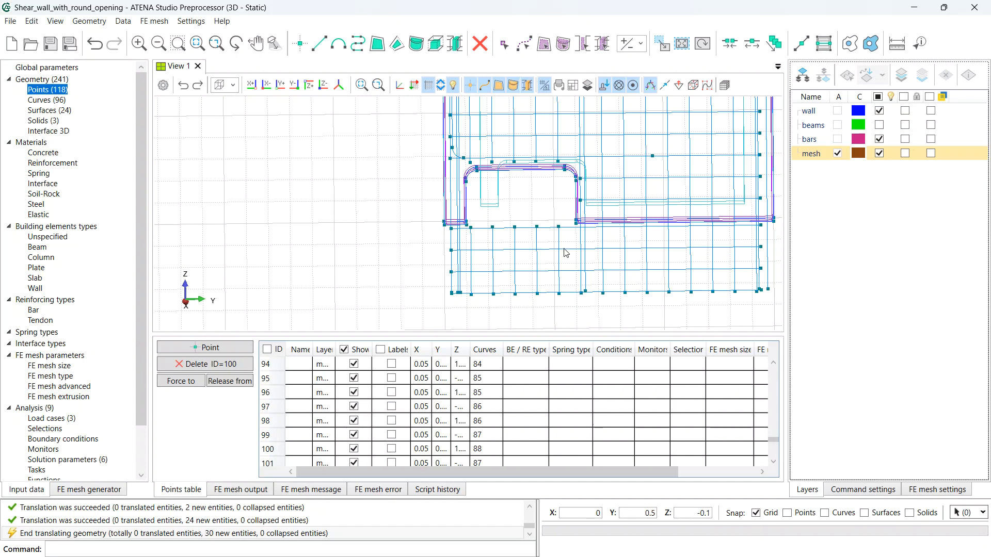
# - Create point 119 at X 0.05, Y 0.05, Z −0.33
pyautogui.click(300, 45)
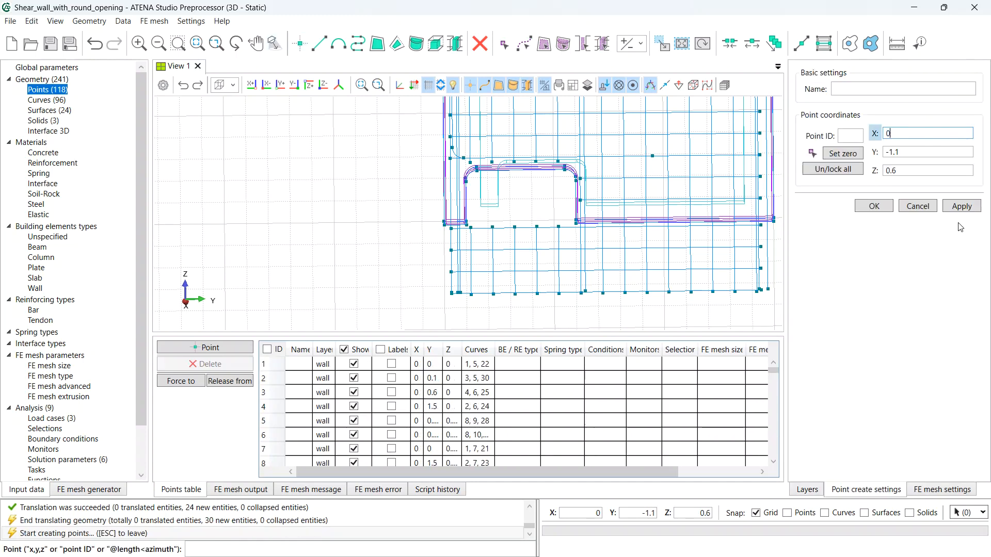
pyautogui.press('Tab')
pyautogui.write('0')
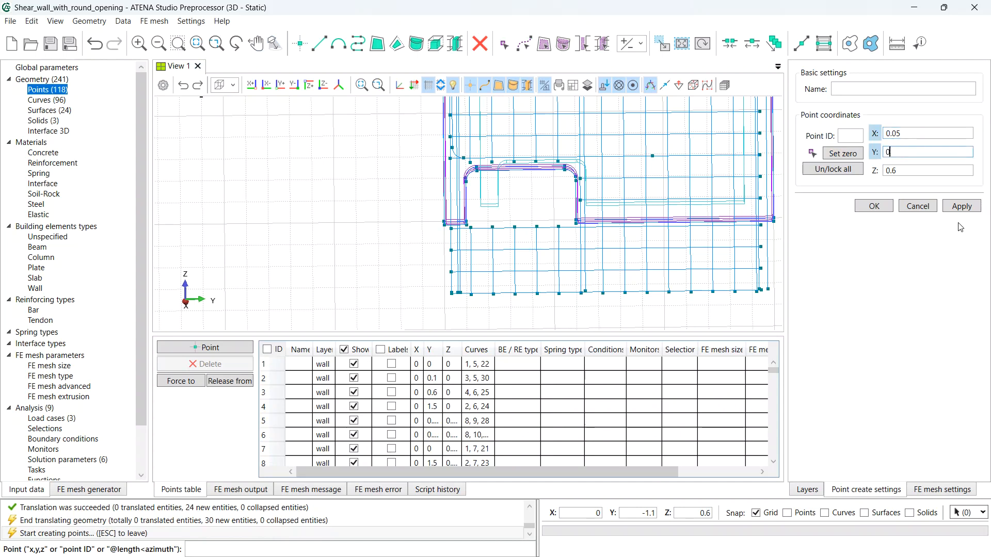
pyautogui.write(',05')
pyautogui.press('Tab')
pyautogui.write('0')
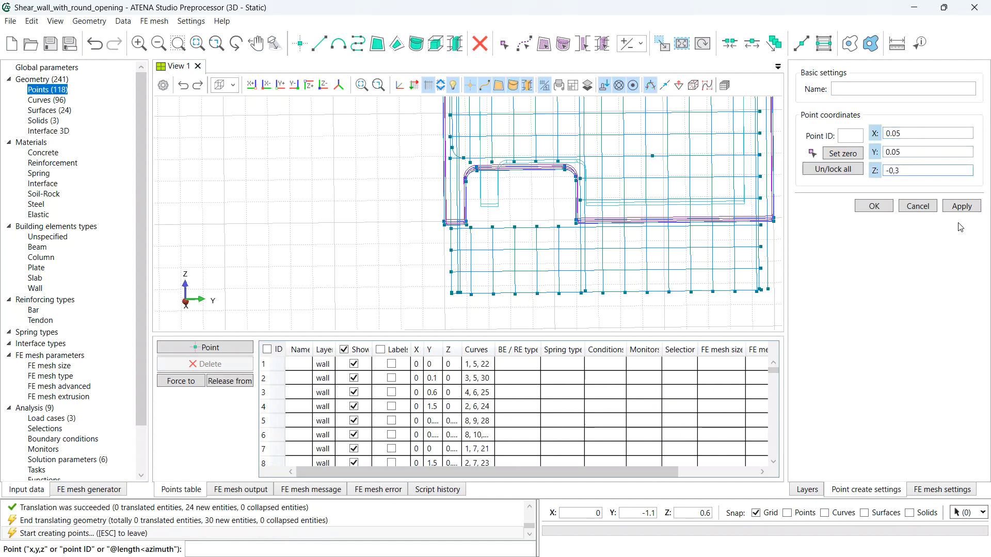
pyautogui.press('Return')
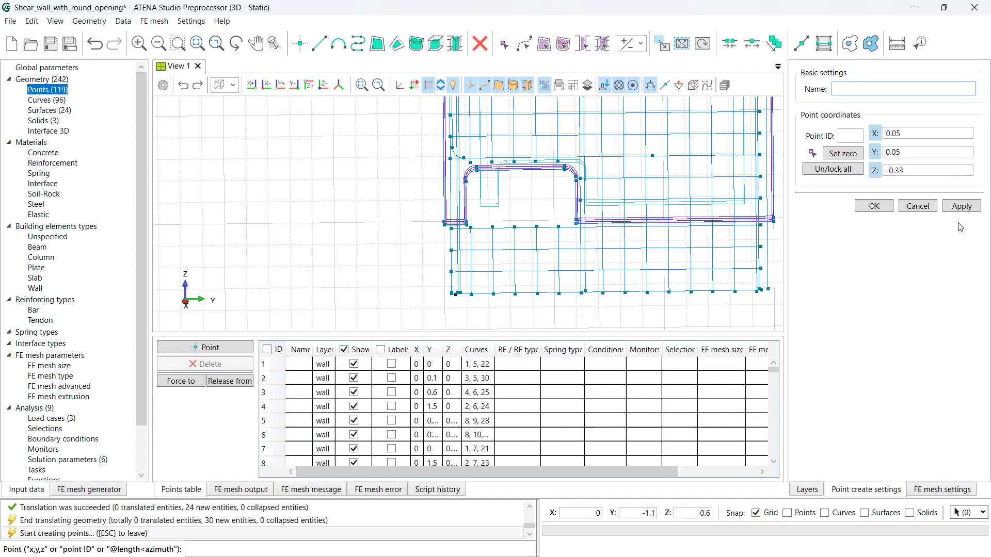
pyautogui.scroll(5, 450, 310)
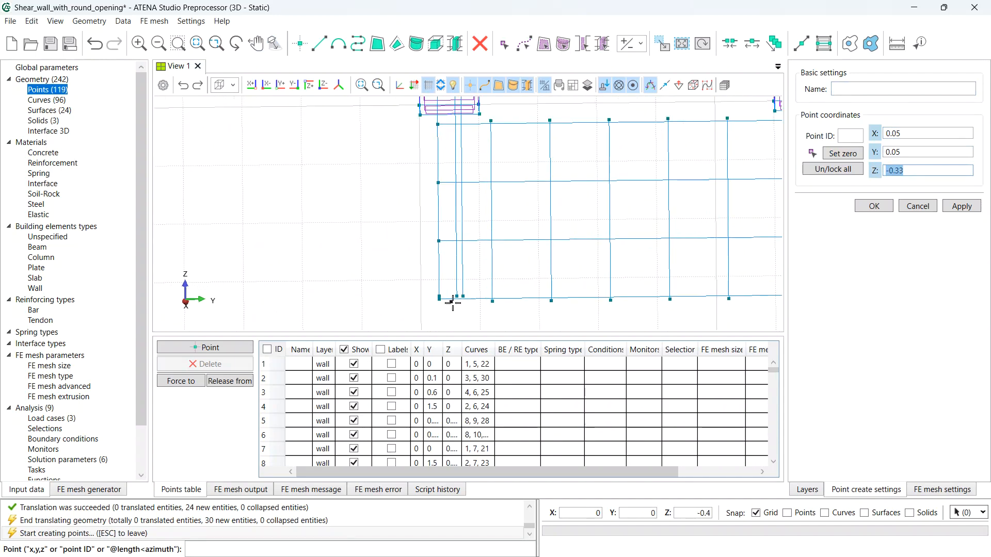
pyautogui.click(918, 206)
# - Extrude point 119 upward 1.4 in Z into curve 97 and fit the wall in view
pyautogui.click(693, 85)
pyautogui.click(817, 133)
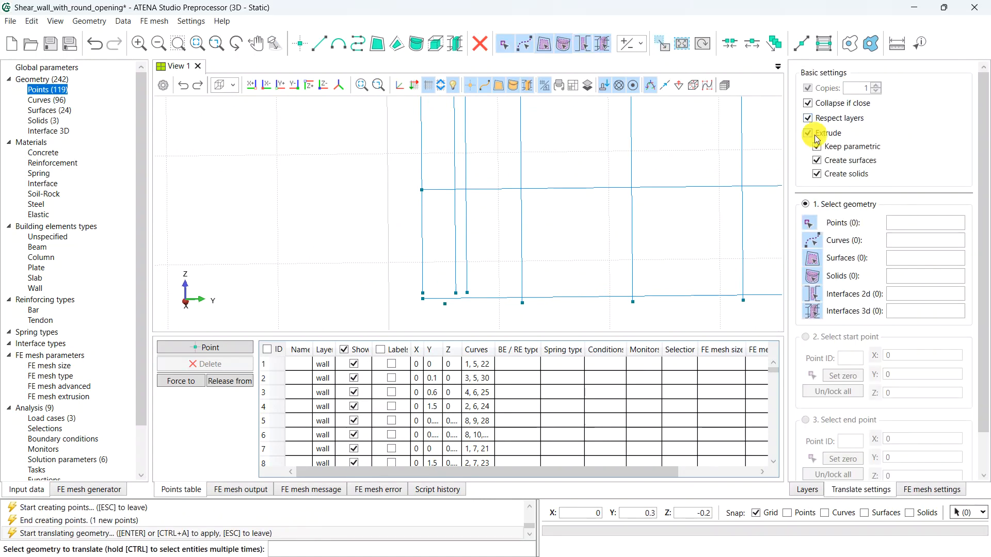
pyautogui.click(445, 304)
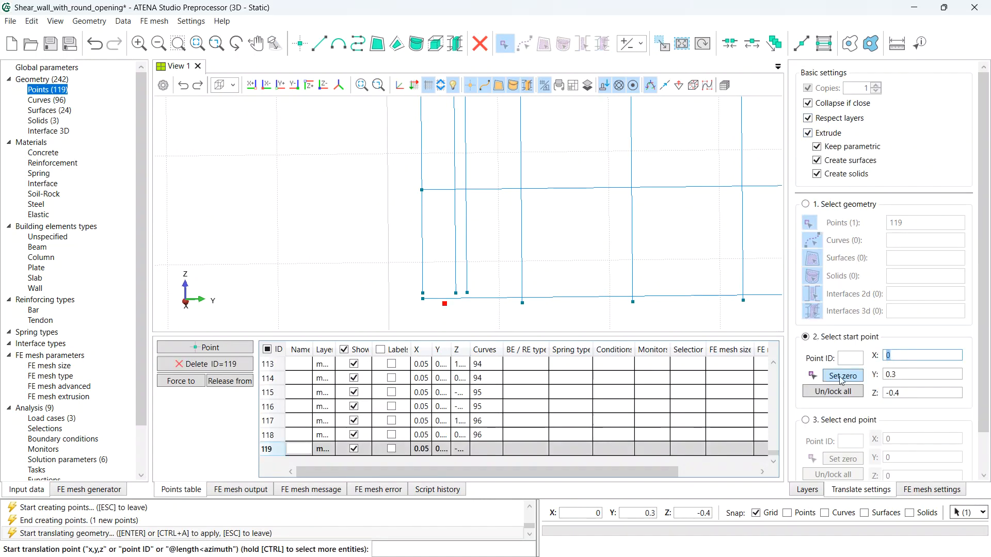
pyautogui.click(846, 383)
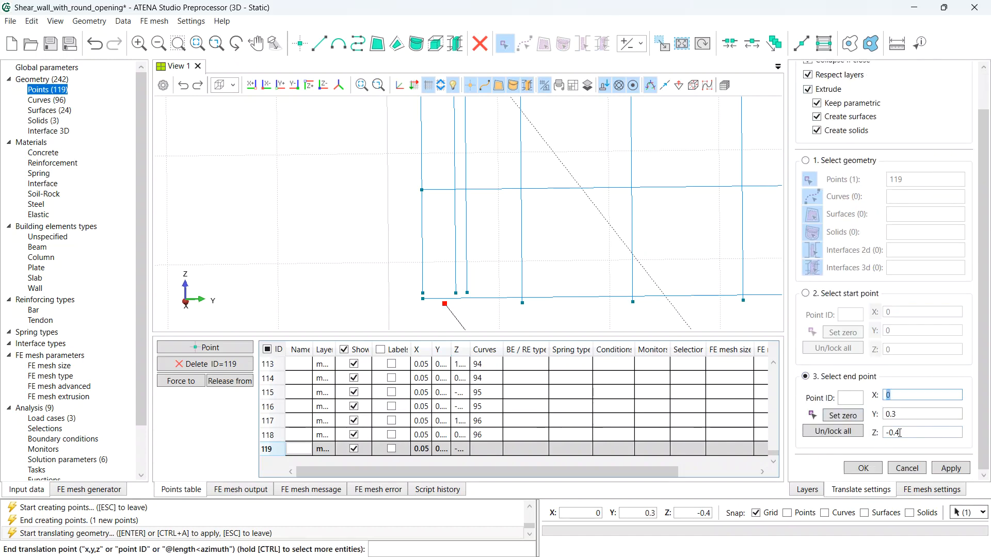
pyautogui.press('Tab')
pyautogui.press('Tab')
pyautogui.write('1')
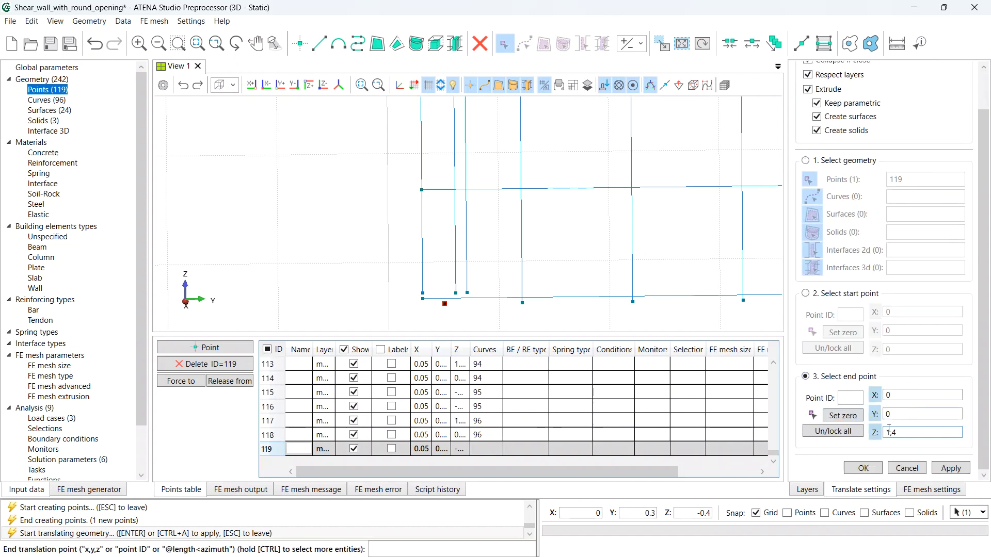
pyautogui.click(950, 468)
pyautogui.scroll(-5, 636, 277)
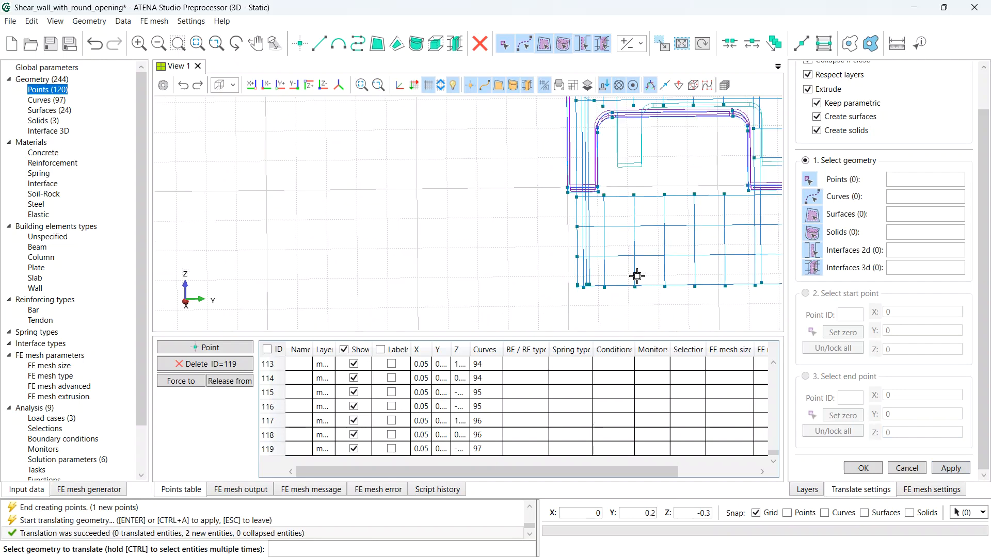
pyautogui.moveTo(685, 237); pyautogui.dragTo(383, 252, button='middle')
pyautogui.middleClick(642, 204)
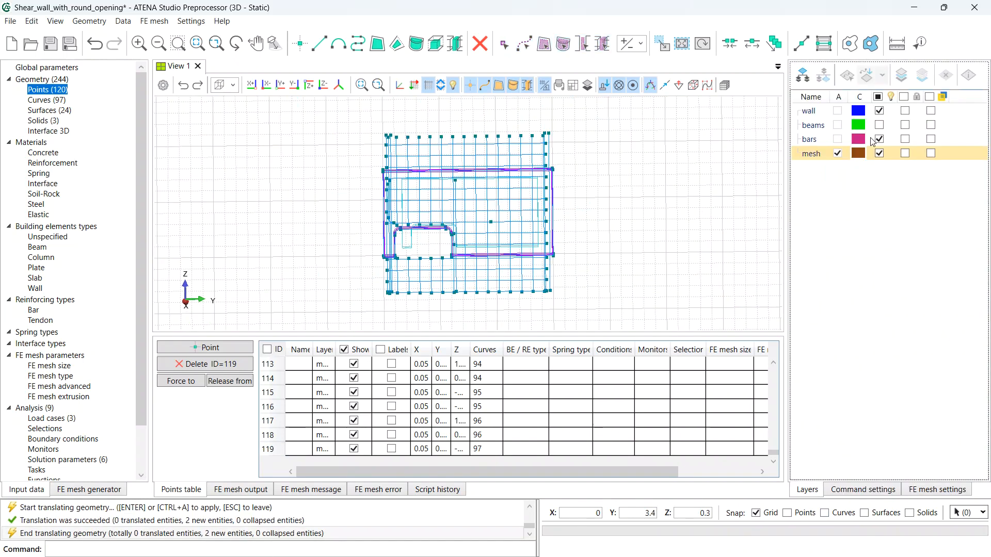
# - Show the beams layer, save, and cycle the view through Solid and Transparent back to Wireframe
pyautogui.click(879, 125)
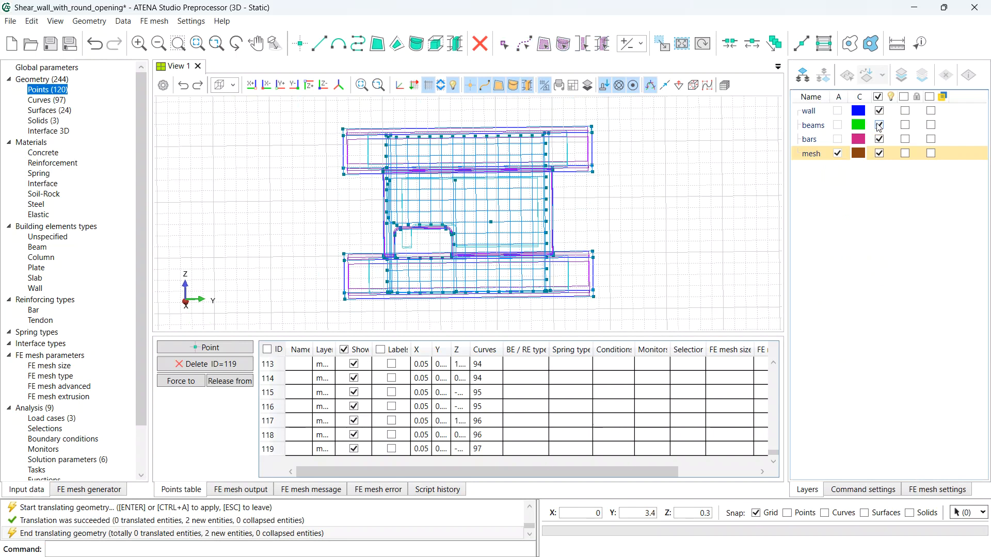
pyautogui.hotkey('ctrl', 's')
pyautogui.click(235, 86)
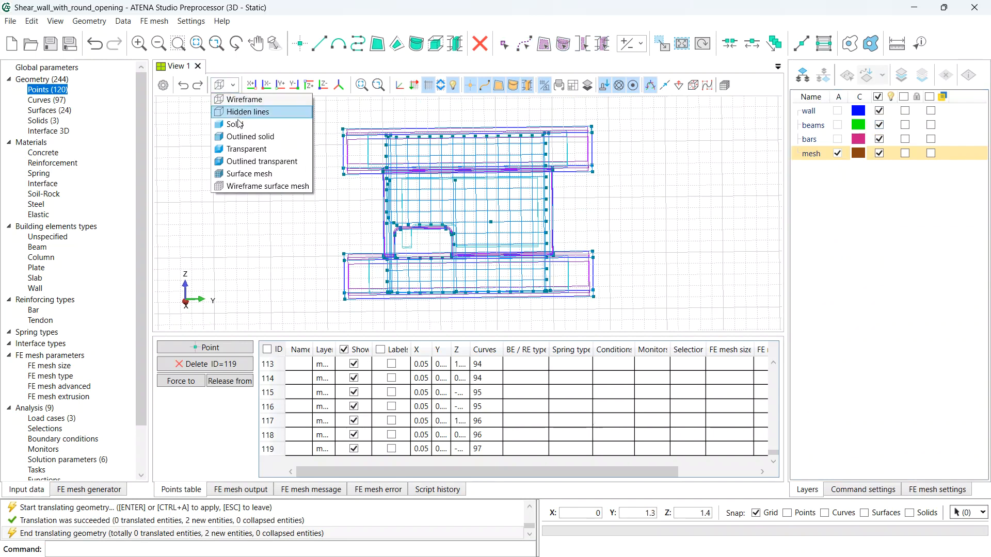
pyautogui.click(241, 129)
pyautogui.click(233, 85)
pyautogui.click(235, 148)
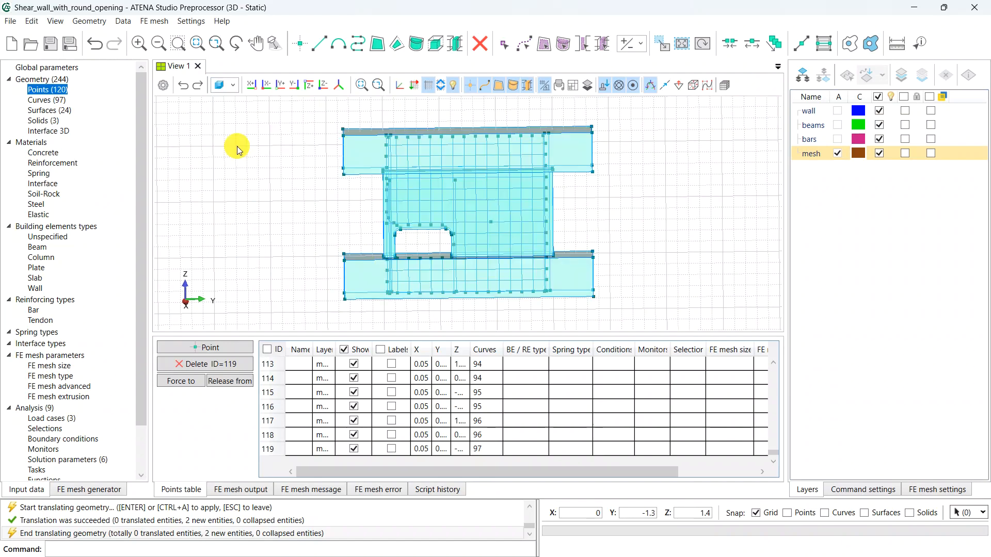
pyautogui.moveTo(516, 201); pyautogui.dragTo(470, 190, button='middle')
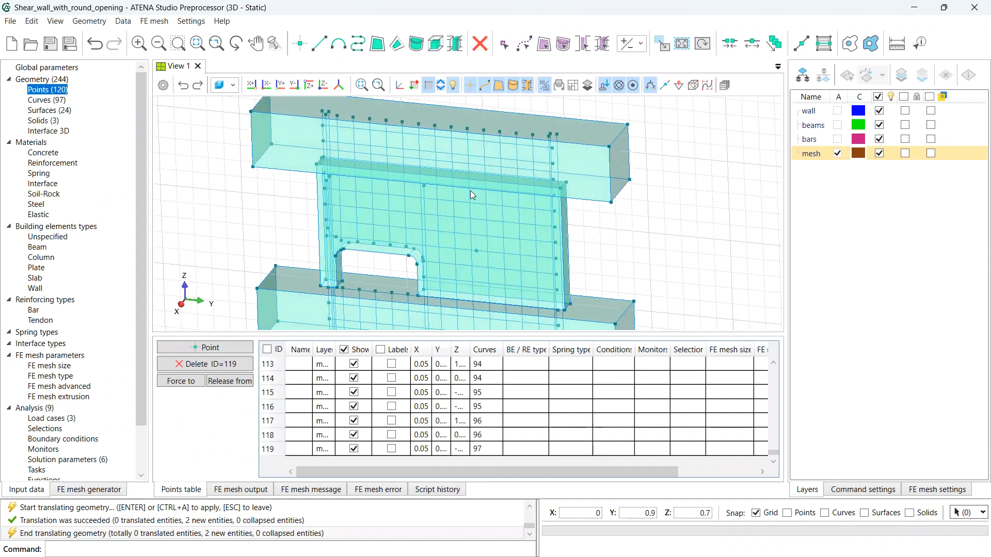
pyautogui.scroll(-5, 470, 190)
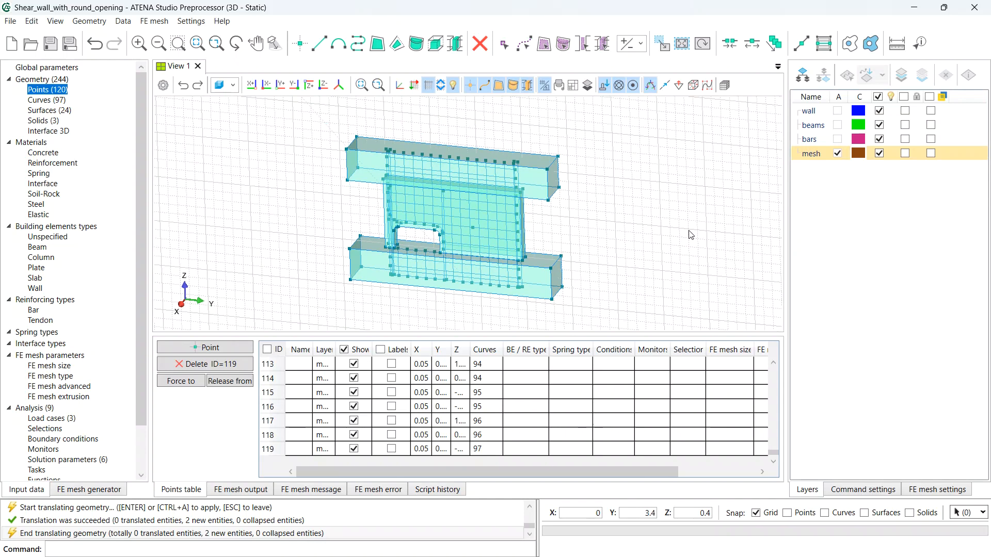
pyautogui.click(232, 85)
pyautogui.click(237, 99)
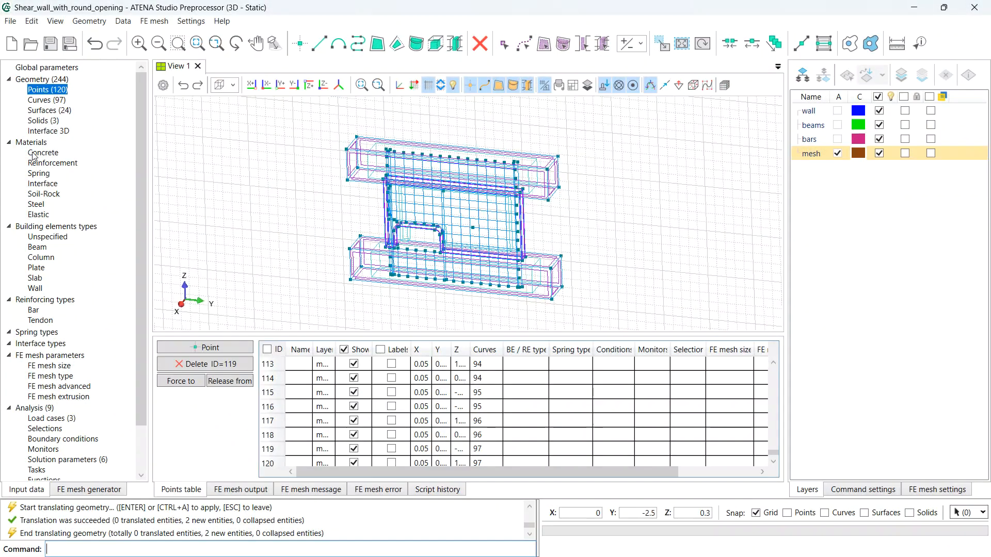
# - Add a ModelCode 2010 (fib) concrete from 30 MPa Cylinder-Mean strength with mean values, and start renaming it
pyautogui.click(43, 156)
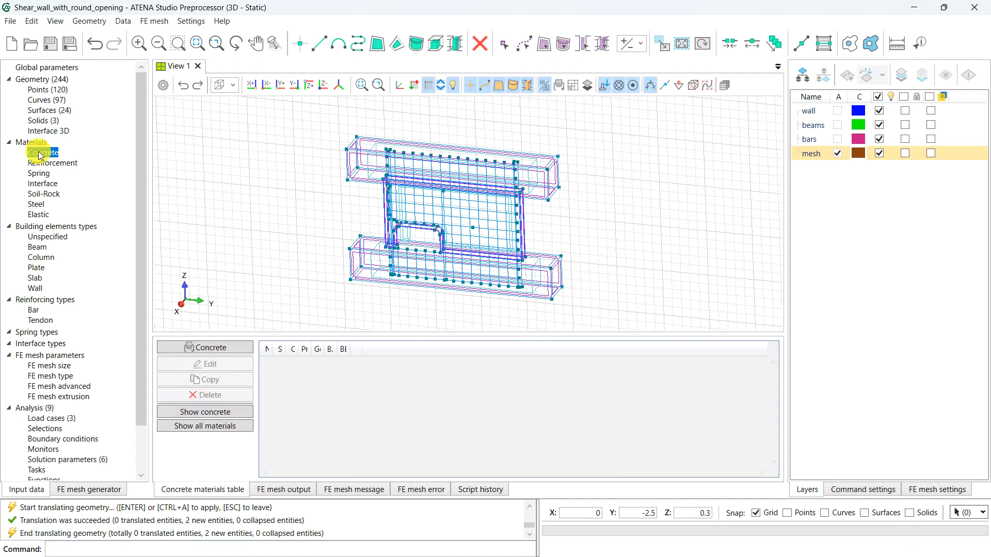
pyautogui.click(211, 350)
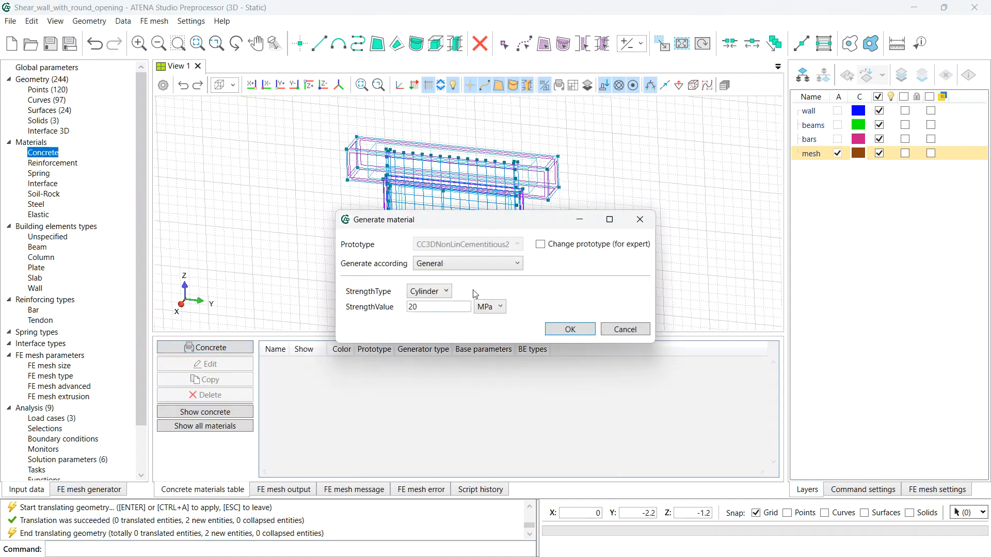
pyautogui.click(495, 265)
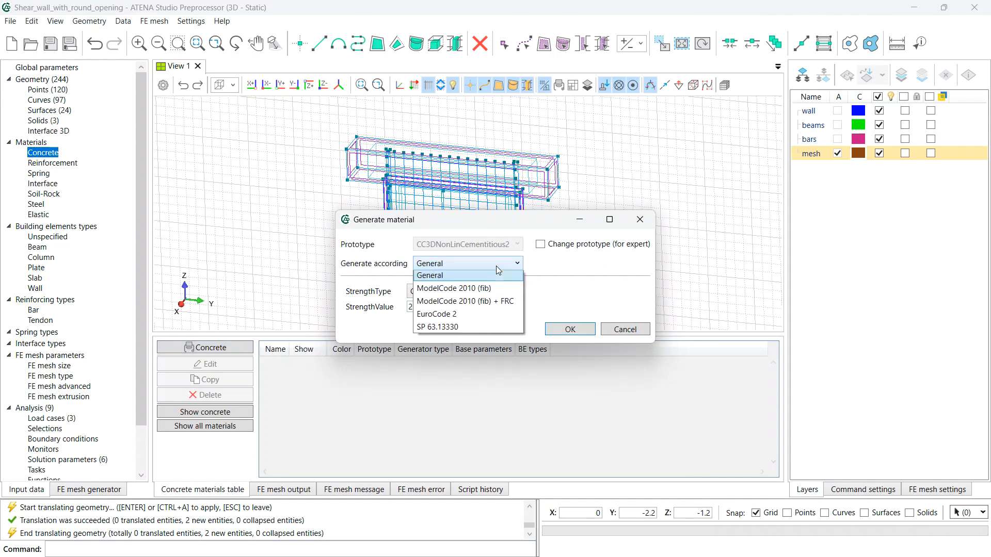
pyautogui.click(489, 292)
pyautogui.click(483, 294)
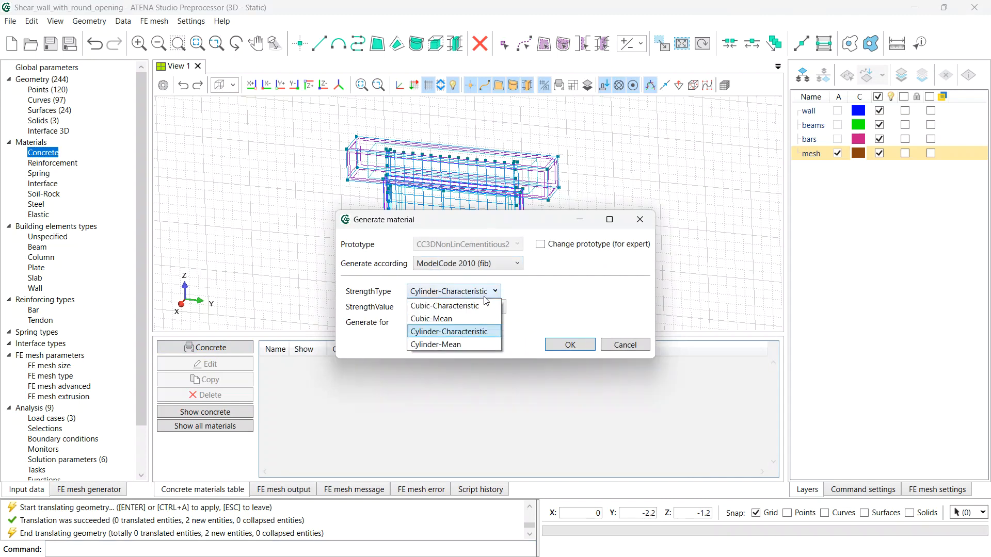
pyautogui.click(463, 344)
pyautogui.doubleClick(416, 306)
pyautogui.write('30')
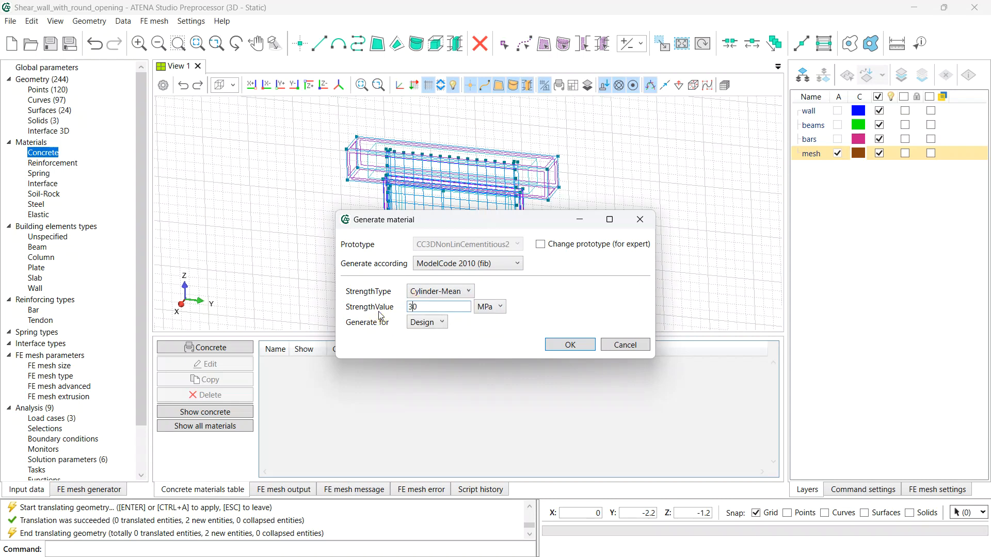
pyautogui.click(433, 323)
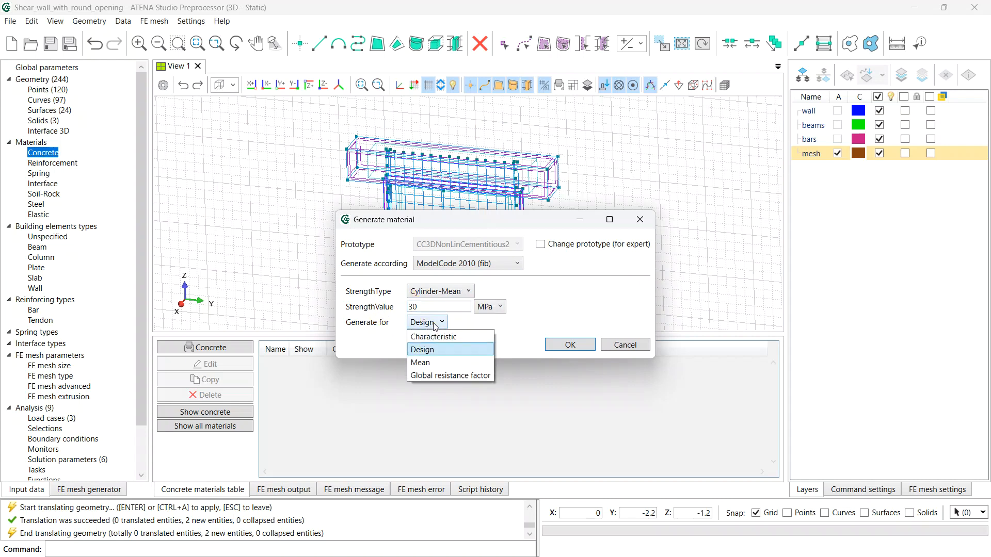
pyautogui.click(439, 363)
pyautogui.click(570, 351)
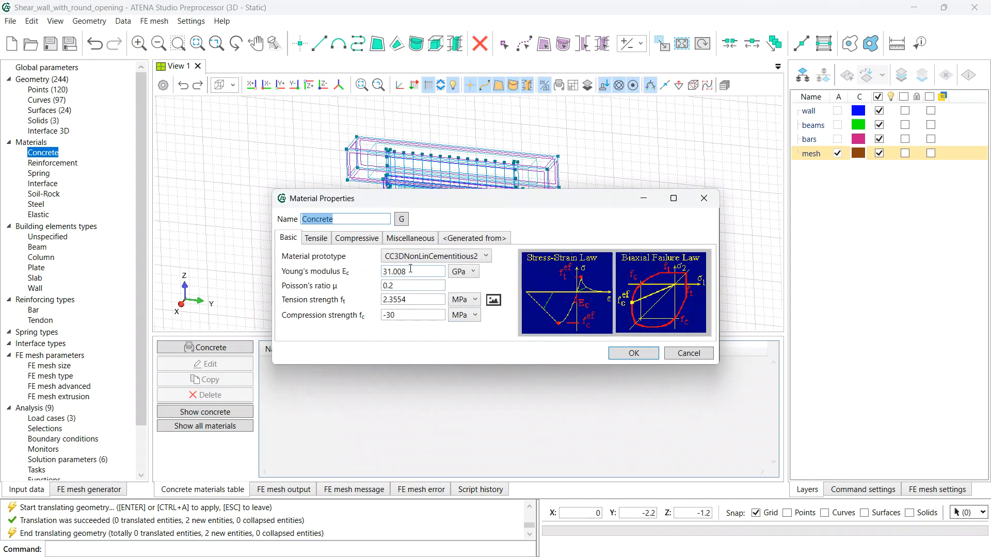
pyautogui.click(356, 219)
# - Save the new material as Concrete_wall and set its Young's modulus to 31.7 GPa
pyautogui.click(638, 355)
pyautogui.doubleClick(300, 367)
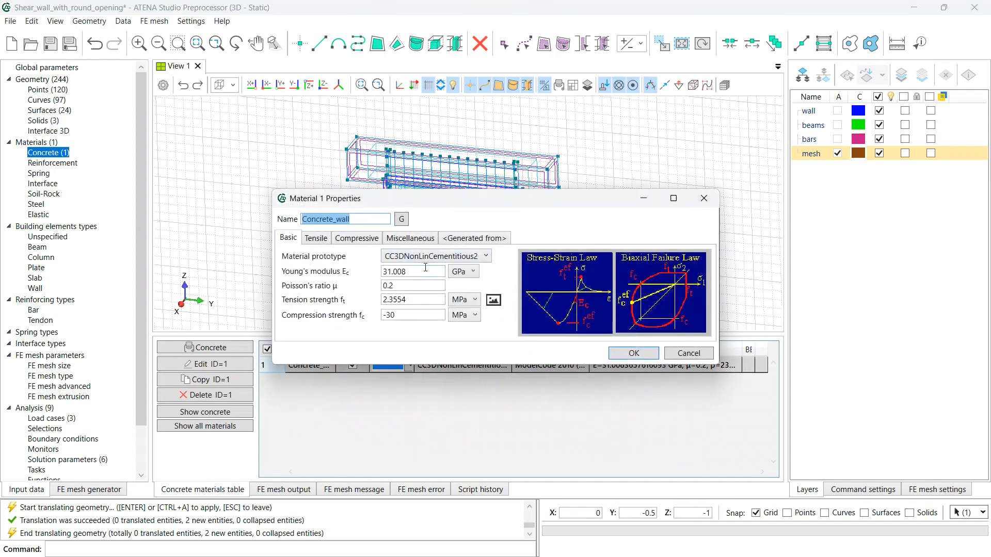
pyautogui.moveTo(411, 273); pyautogui.dragTo(334, 286)
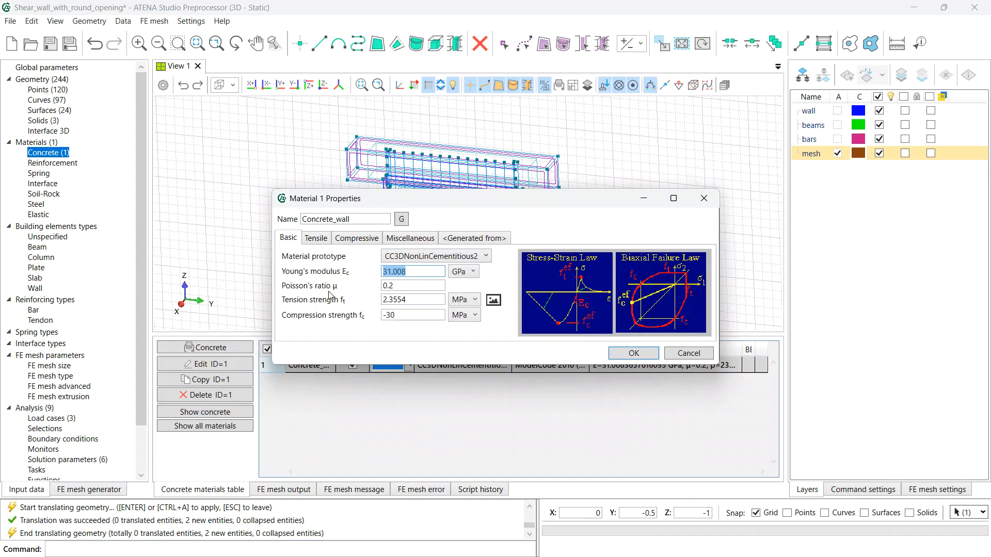
pyautogui.write('31,7')
pyautogui.press('Tab')
pyautogui.press('Tab')
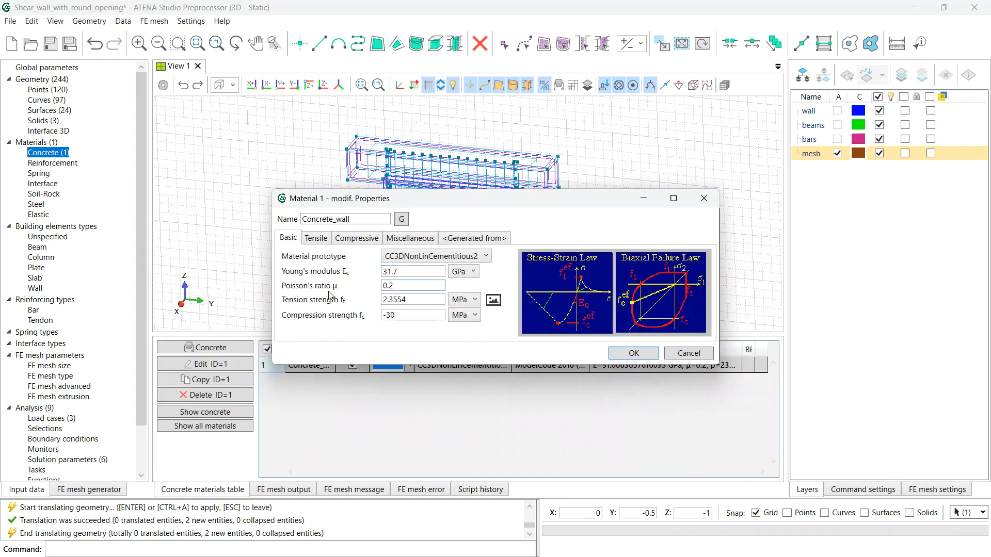
# - Set the tension strength to 2.6 MPa and the compression strength to -37 MPa
pyautogui.press('Tab')
pyautogui.press('BackSpace')
pyautogui.press('BackSpace')
pyautogui.press('BackSpace')
pyautogui.press('BackSpace')
pyautogui.write('6')
pyautogui.press('Tab')
pyautogui.click(397, 315)
pyautogui.write('-37')
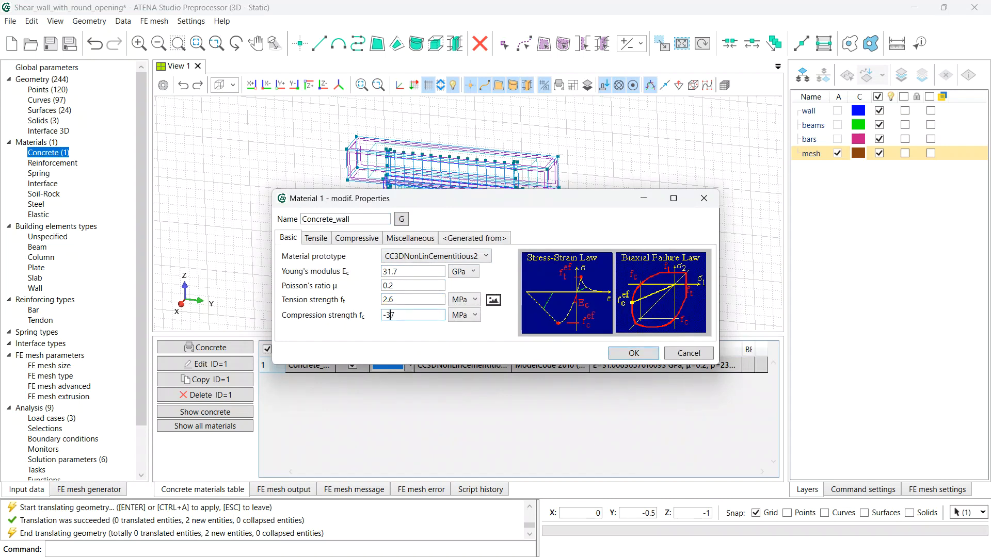
pyautogui.click(324, 241)
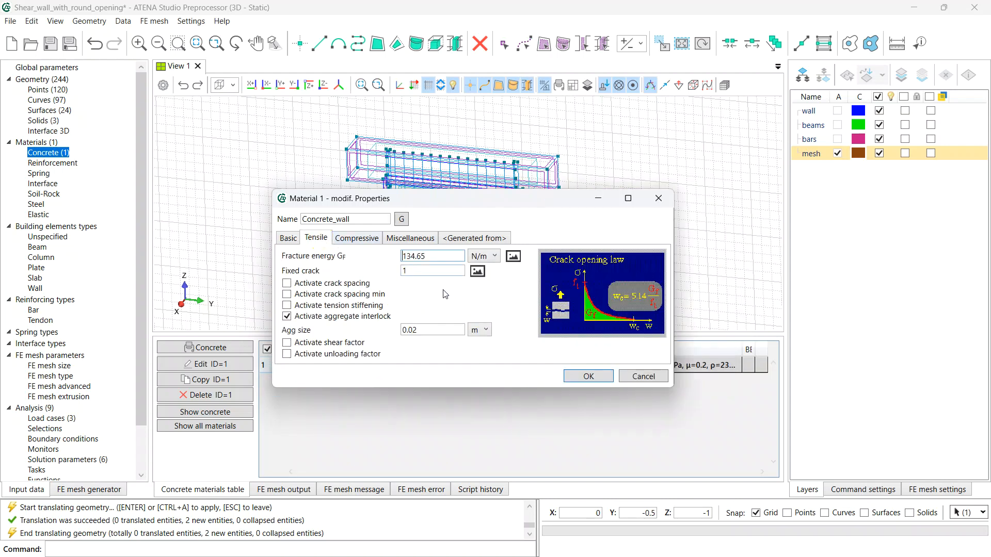
# - Enter fracture energy 130 N/m and enable the shear factor with value 400
pyautogui.doubleClick(416, 255)
pyautogui.write('130')
pyautogui.click(287, 343)
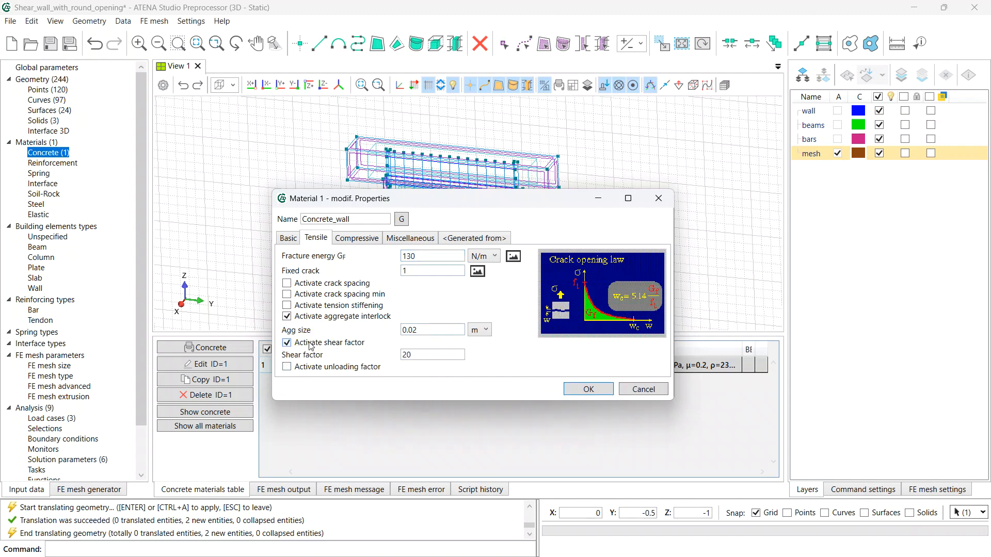
pyautogui.doubleClick(407, 356)
pyautogui.write('400')
pyautogui.click(355, 241)
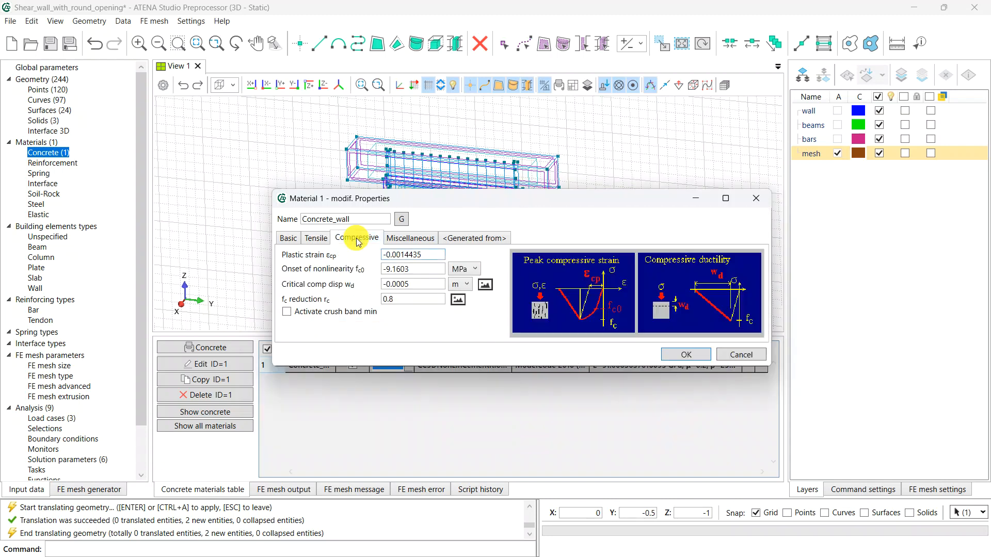
# - Set plastic strain -0.0017 and onset of nonlinearity -20 MPa, and enable crush band minimum
pyautogui.click(434, 254)
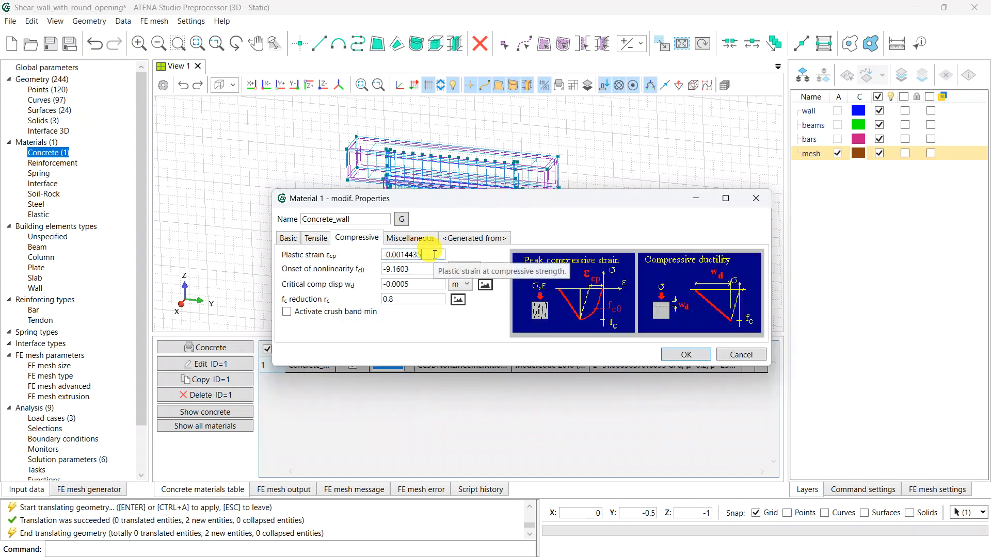
pyautogui.press('BackSpace')
pyautogui.press('BackSpace')
pyautogui.press('BackSpace')
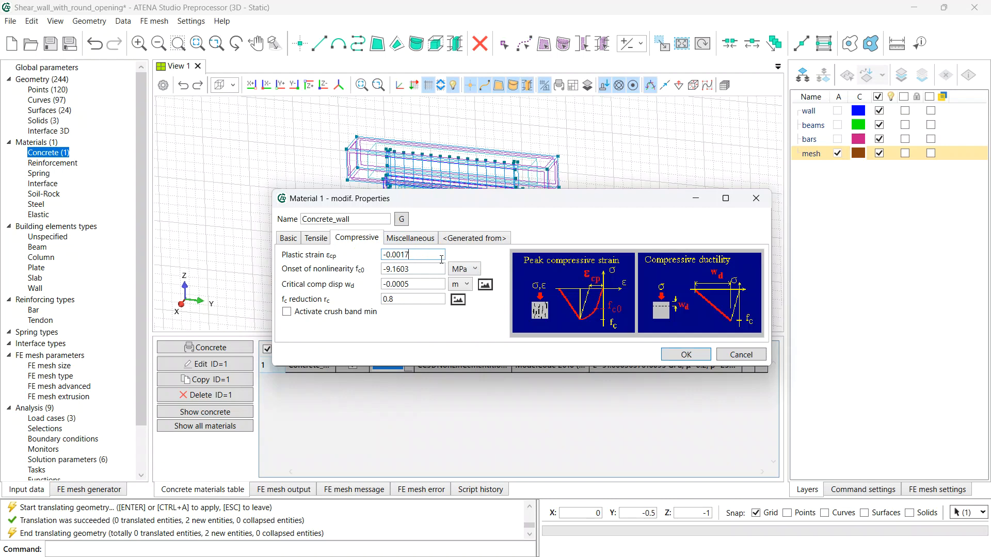
pyautogui.moveTo(424, 268); pyautogui.dragTo(326, 259)
pyautogui.write('-20')
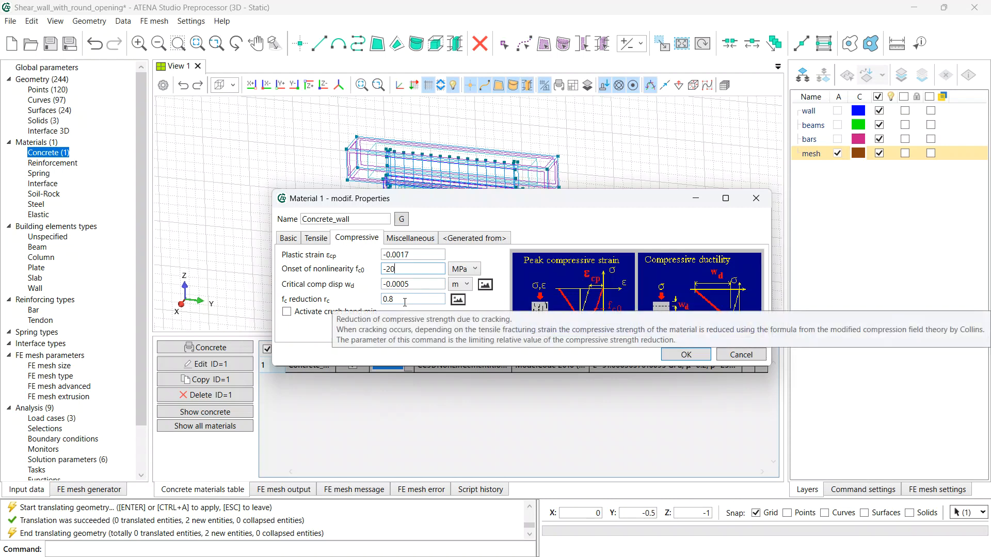
pyautogui.click(287, 313)
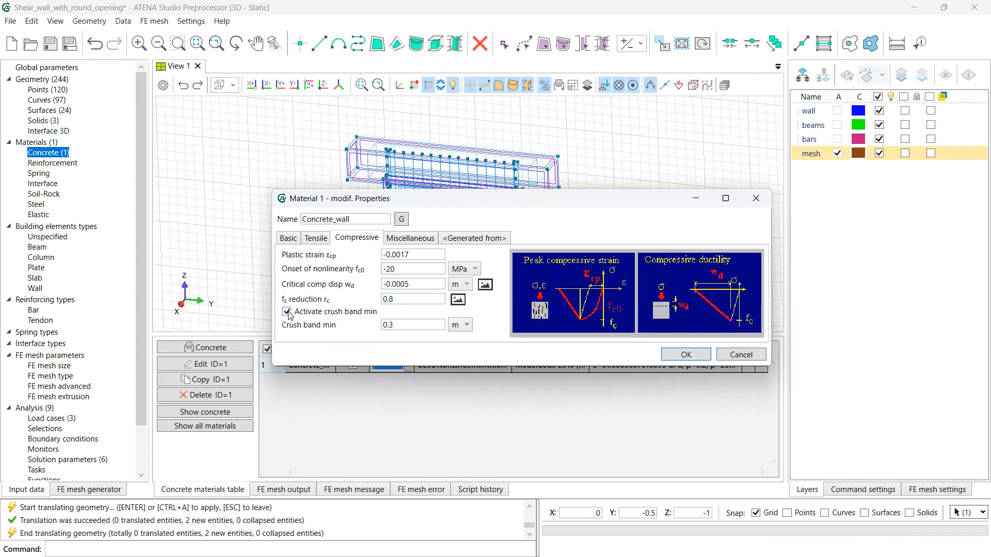
pyautogui.click(402, 325)
# - Apply the Concrete_wall changes, accepting the non-standard shear factor warning
pyautogui.click(679, 355)
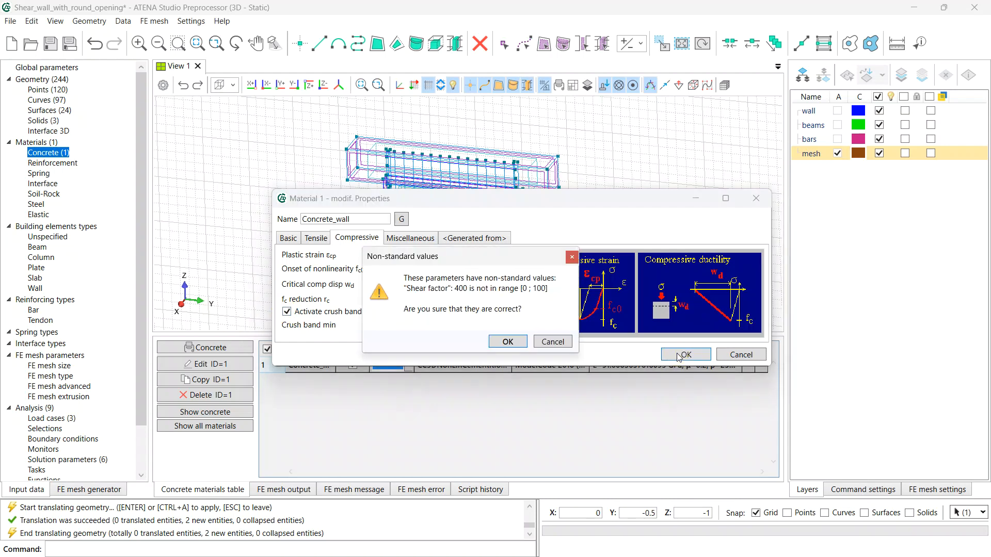
pyautogui.click(508, 341)
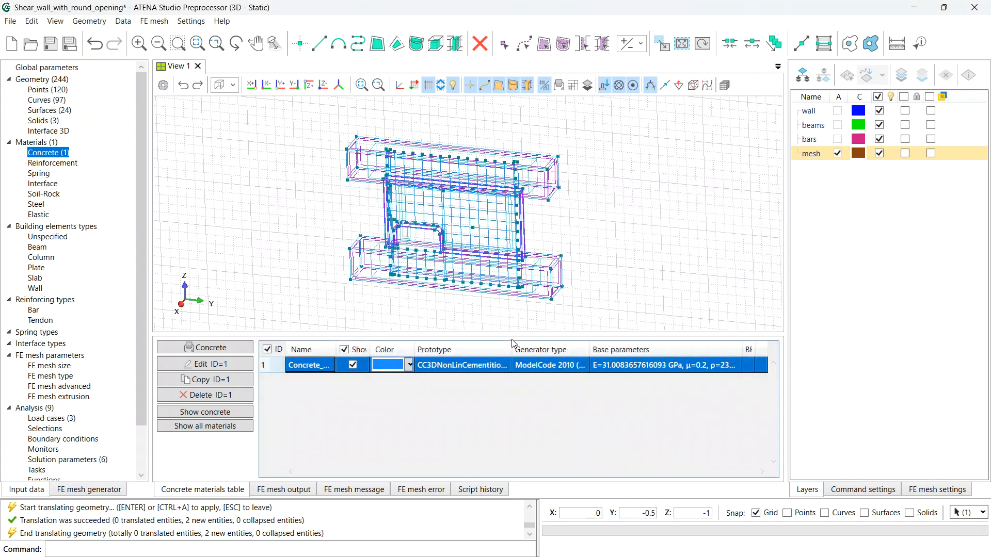
pyautogui.click(67, 164)
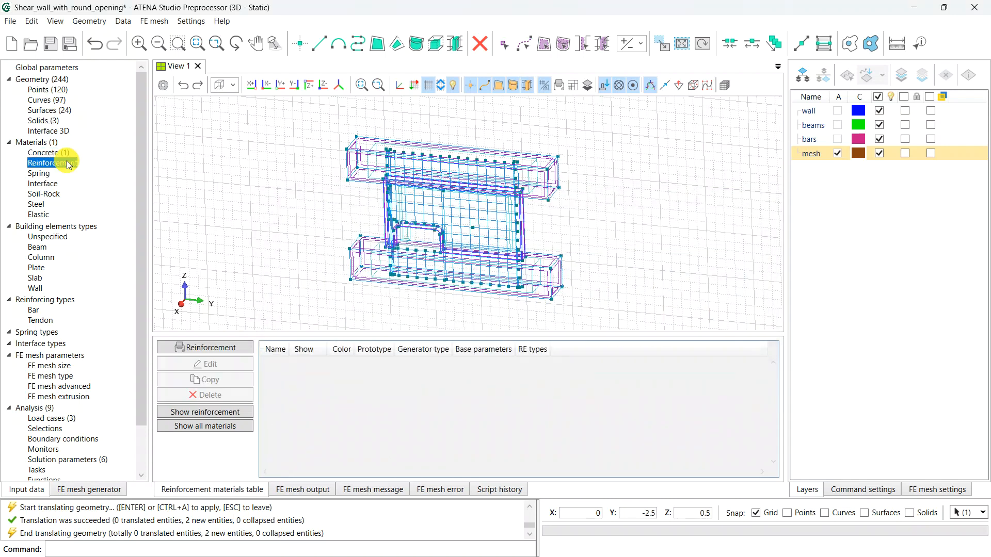
# - Generate a General reinforcement with Epsilon uk 0.025, k 1.05 and fyk 570 MPa
pyautogui.click(238, 352)
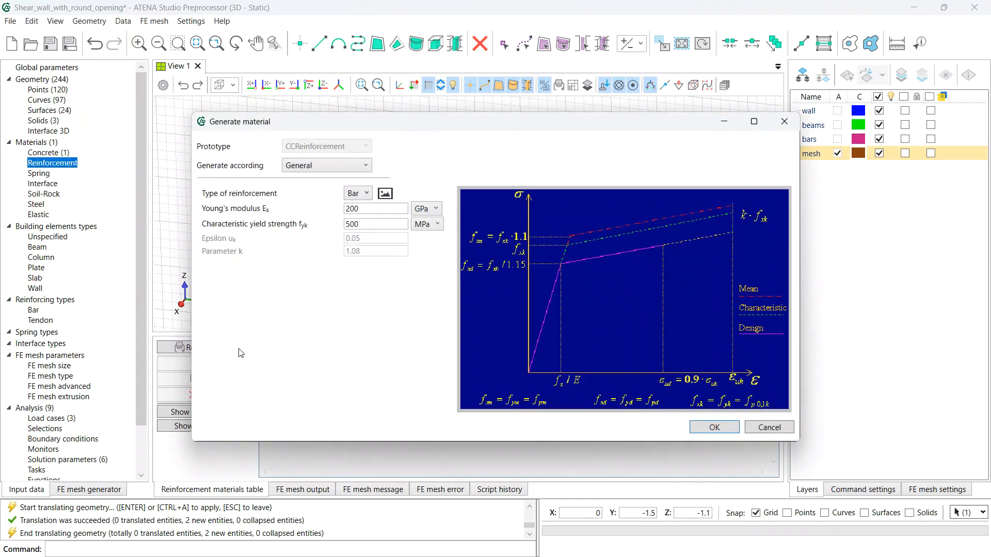
pyautogui.click(339, 165)
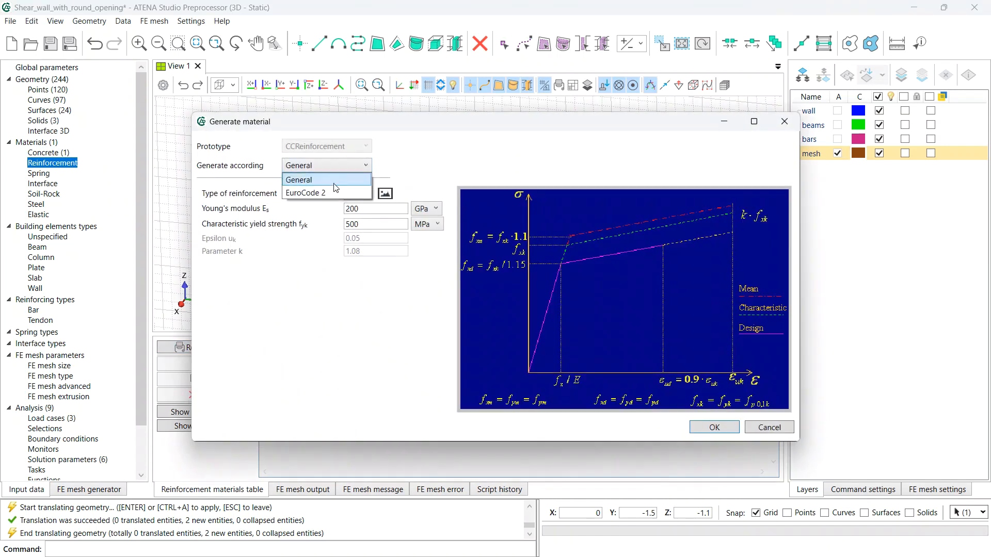
pyautogui.click(327, 194)
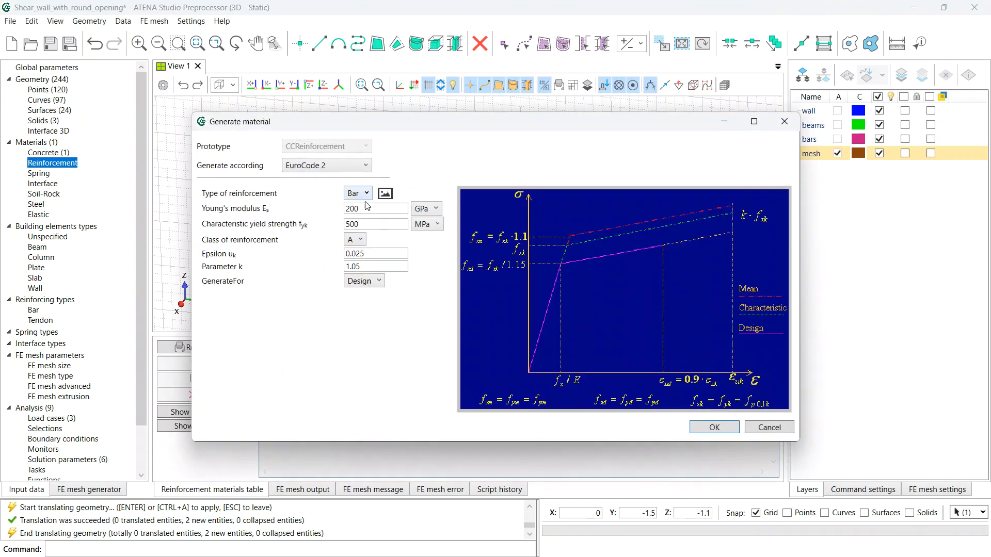
pyautogui.click(346, 166)
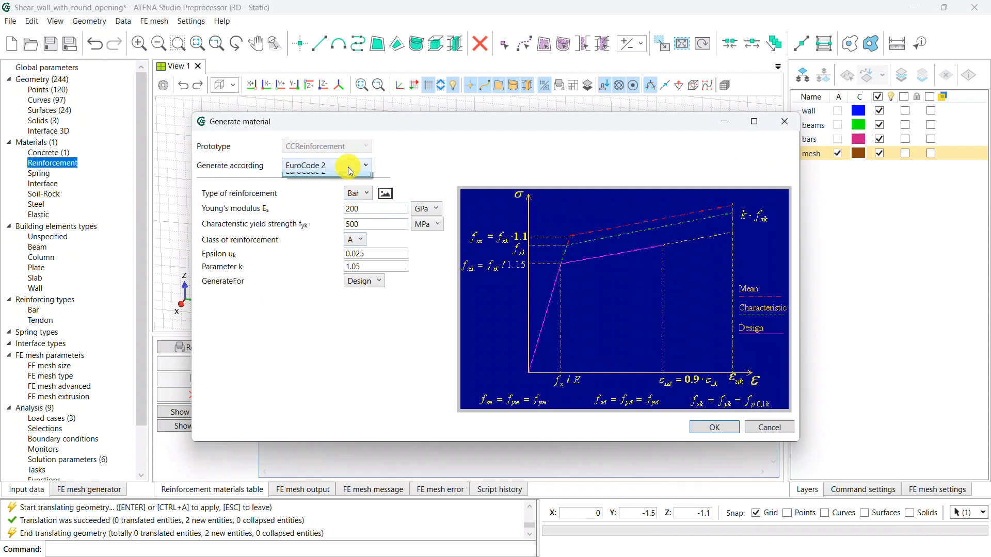
pyautogui.click(336, 178)
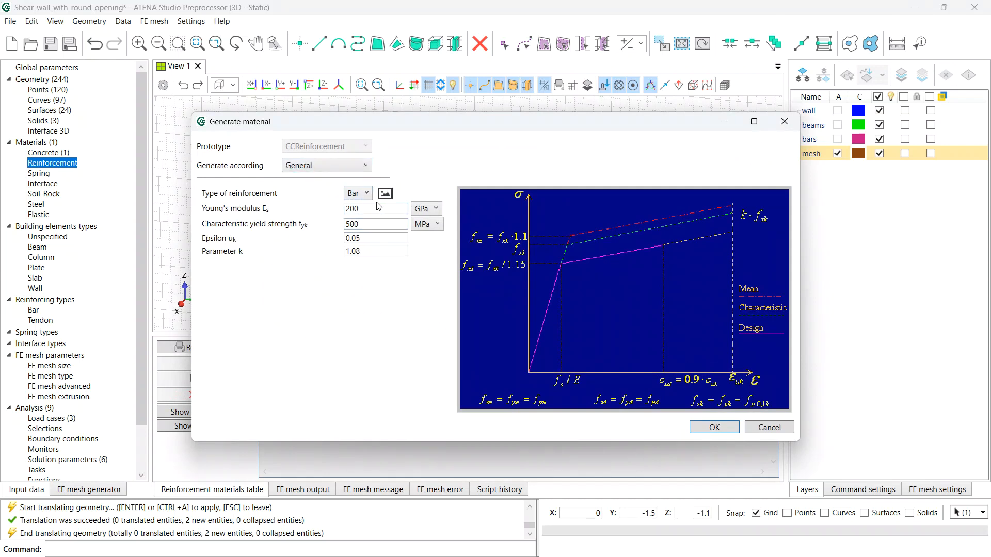
pyautogui.click(369, 238)
pyautogui.click(369, 250)
pyautogui.press('BackSpace')
pyautogui.click(366, 222)
pyautogui.press('BackSpace')
pyautogui.press('BackSpace')
pyautogui.write('70')
pyautogui.click(703, 427)
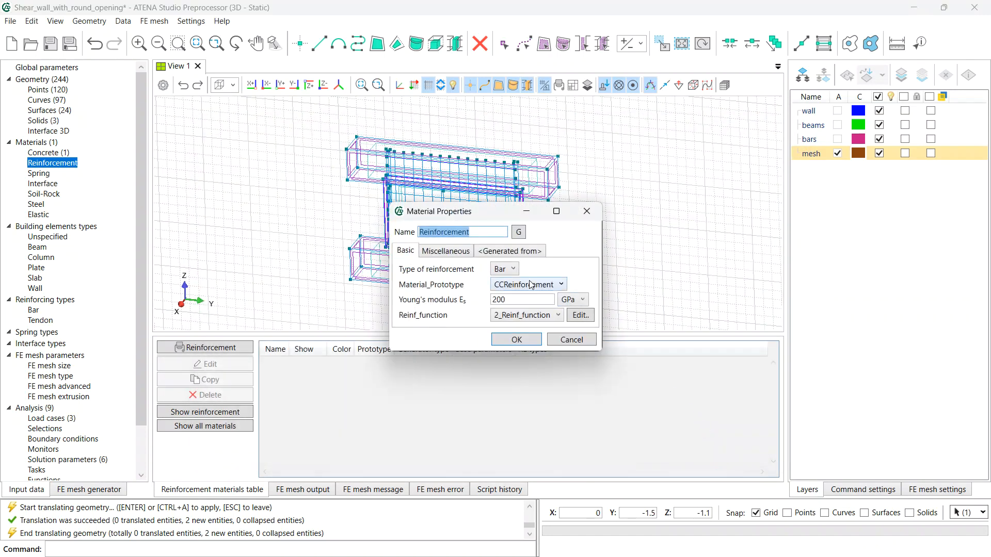
# - Name the material D_6, review its stress-strain function, and save it
pyautogui.write('D_6')
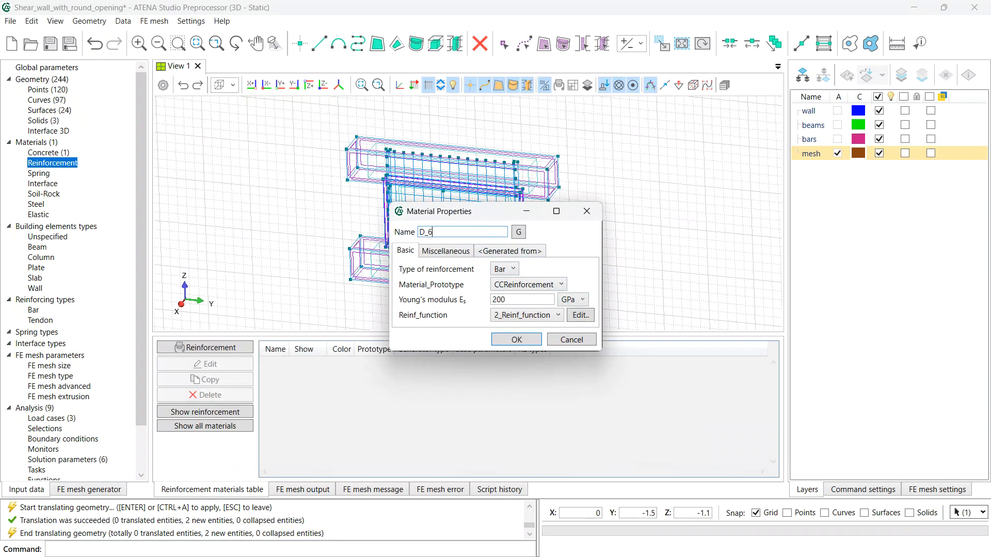
pyautogui.click(585, 317)
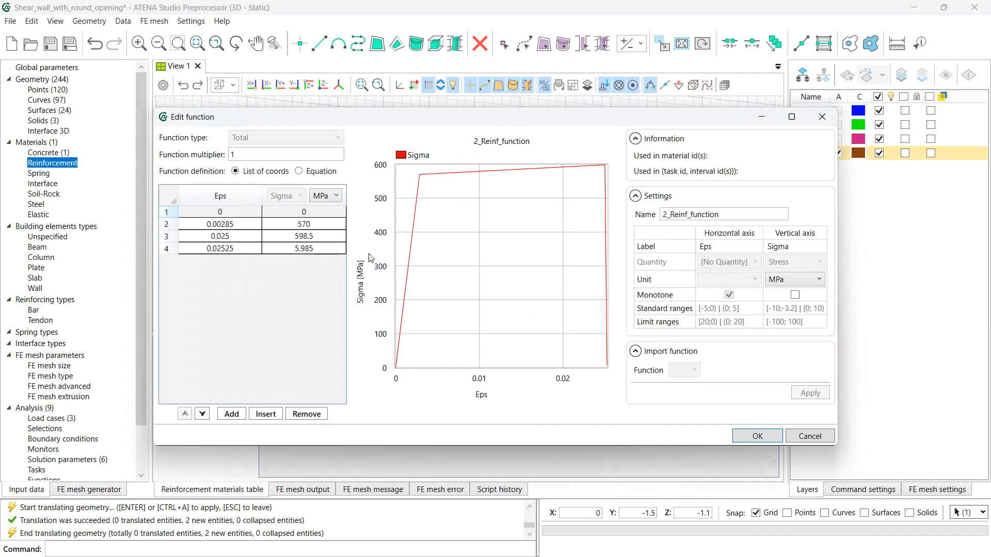
pyautogui.click(420, 174)
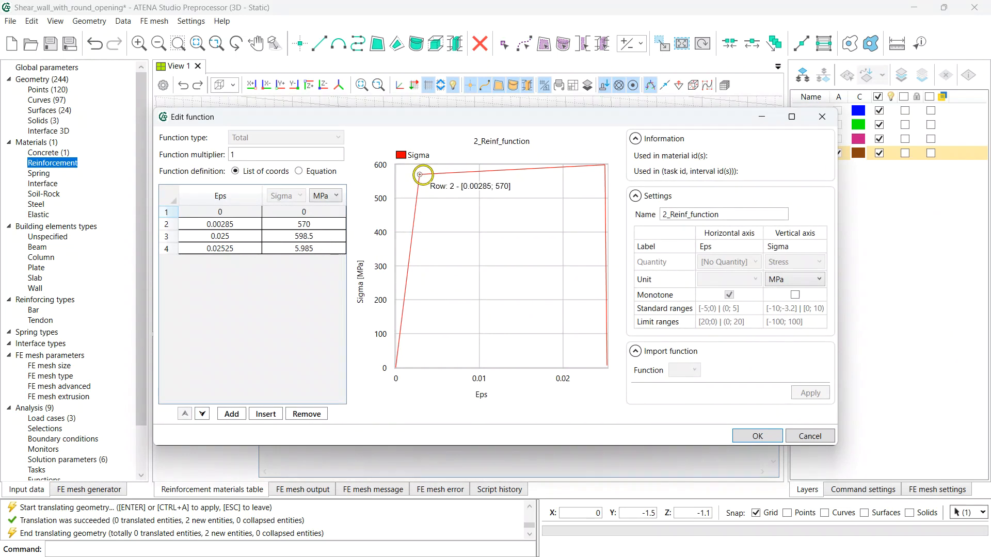
pyautogui.click(758, 436)
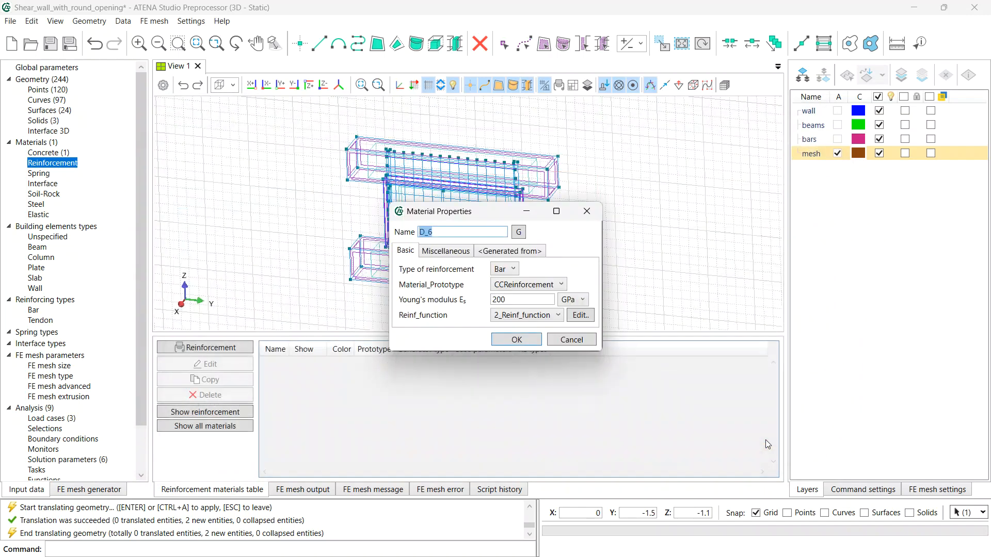
pyautogui.click(520, 340)
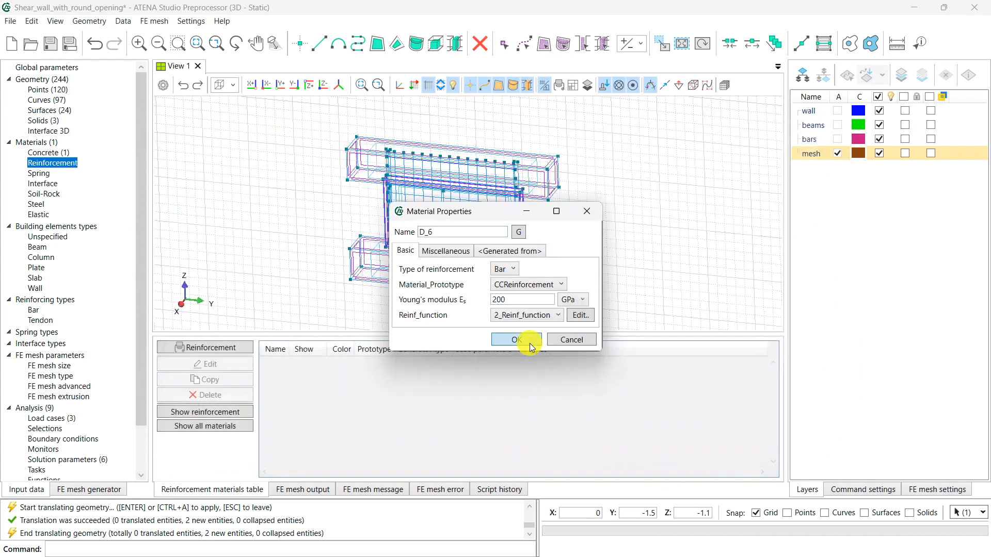
pyautogui.click(227, 347)
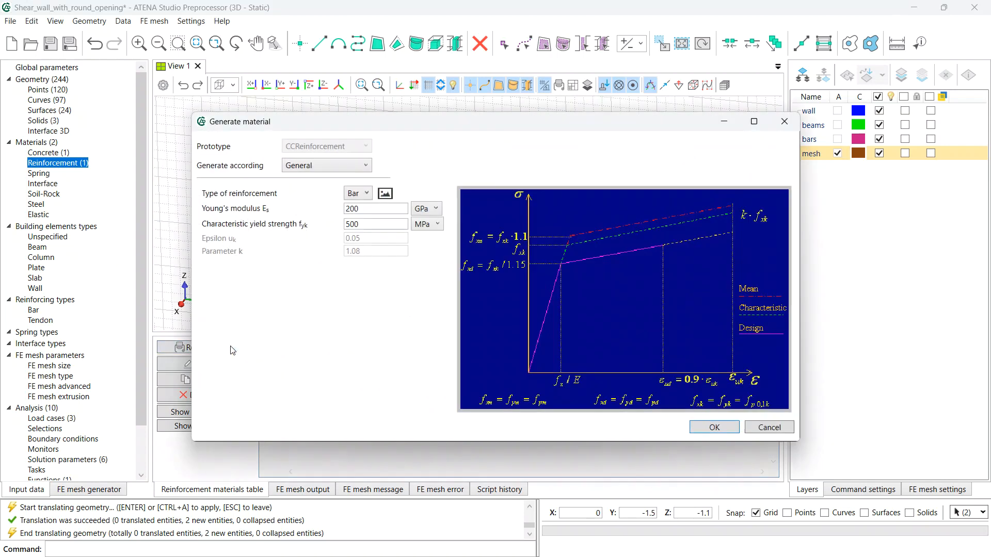
# - Generate a General reinforcement with Epsilon uk 0.025, k 1.05 and fyk 480 MPa
pyautogui.click(303, 171)
pyautogui.click(299, 189)
pyautogui.click(313, 168)
pyautogui.click(309, 184)
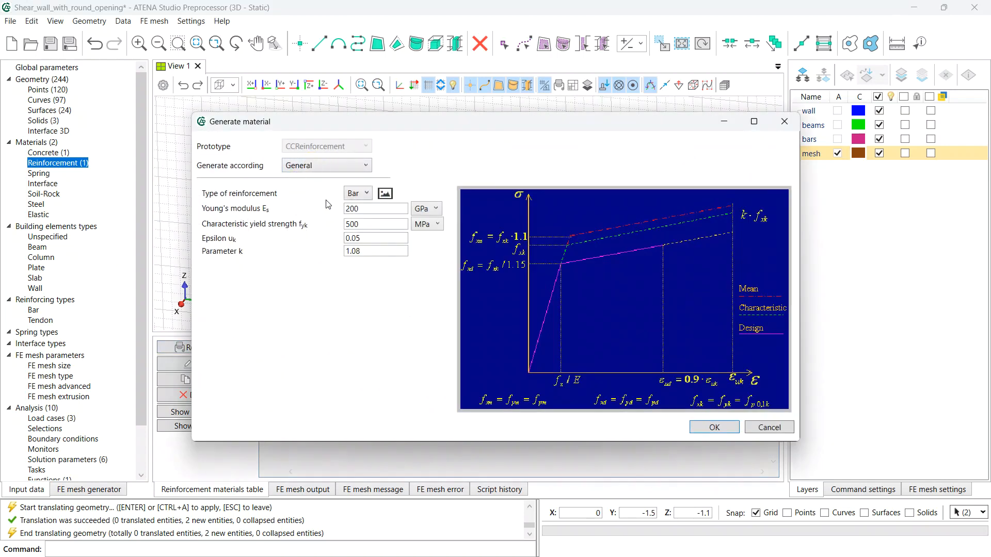
pyautogui.click(365, 238)
pyautogui.write('2')
pyautogui.click(373, 251)
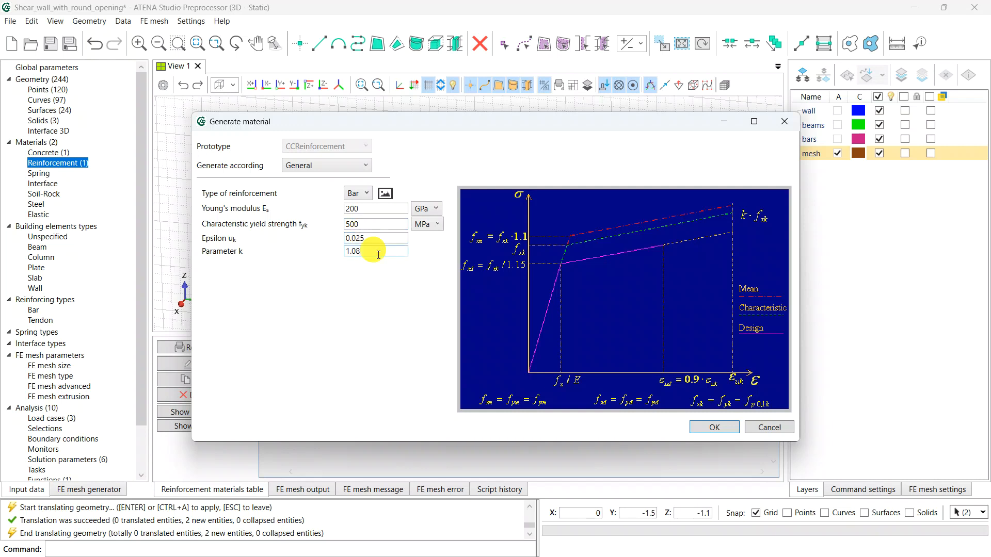
pyautogui.press('BackSpace')
pyautogui.click(380, 225)
pyautogui.write('480')
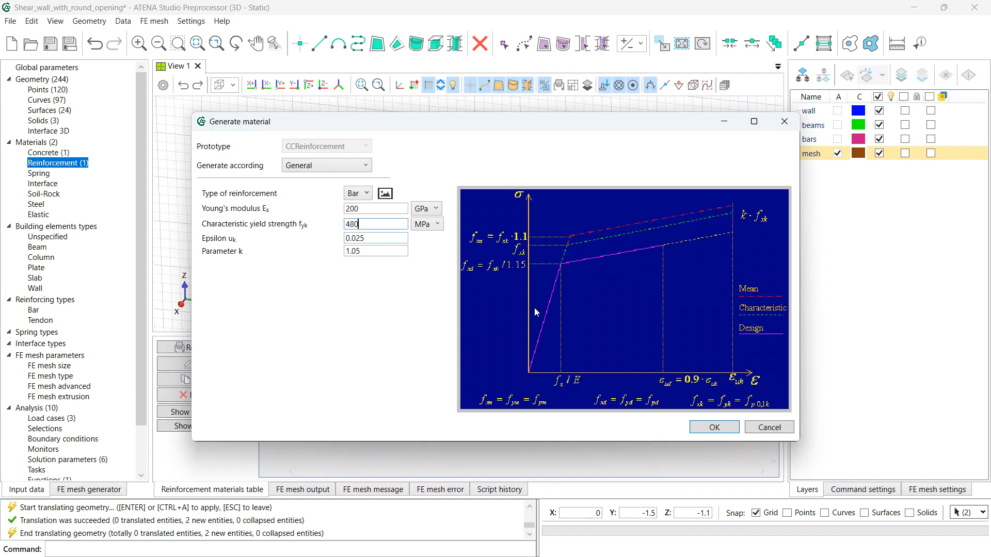
pyautogui.click(715, 428)
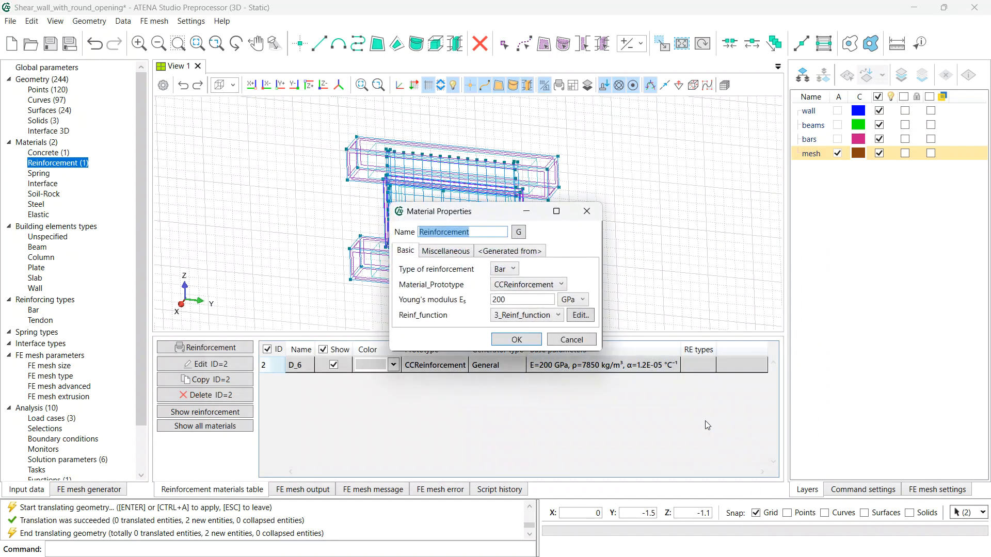
# - Name the material D_12 and save it to the reinforcement table
pyautogui.write('D_12')
pyautogui.click(517, 341)
pyautogui.click(242, 351)
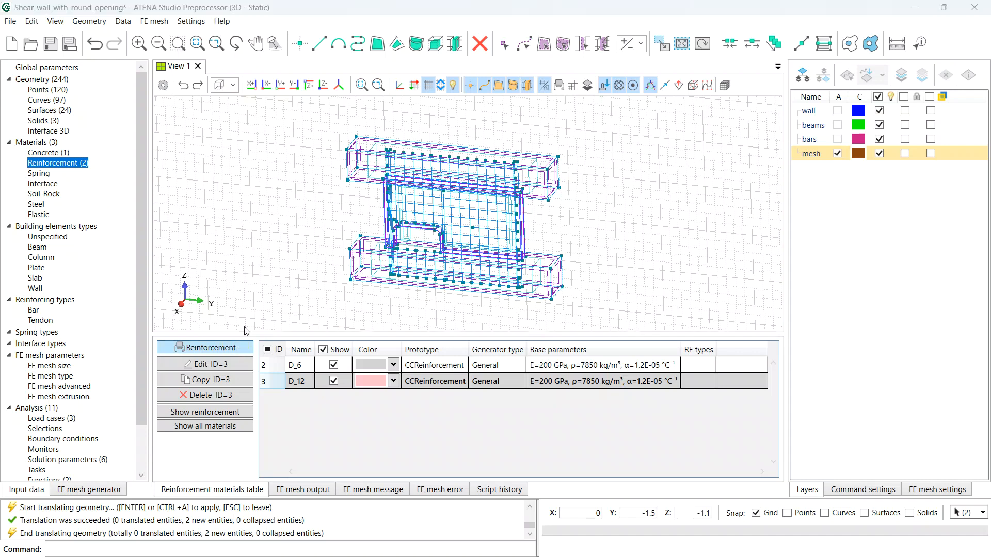
# - Generate a General reinforcement with Epsilon uk 0.025, k 1.05 and fyk 470 MPa
pyautogui.click(310, 165)
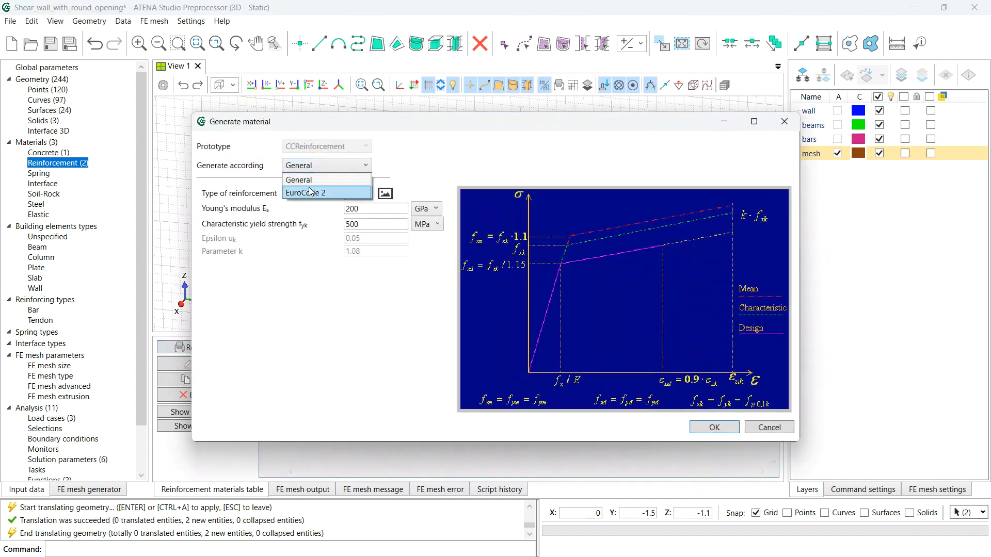
pyautogui.click(314, 189)
pyautogui.click(321, 166)
pyautogui.click(320, 187)
pyautogui.click(365, 238)
pyautogui.write('0.025')
pyautogui.click(382, 253)
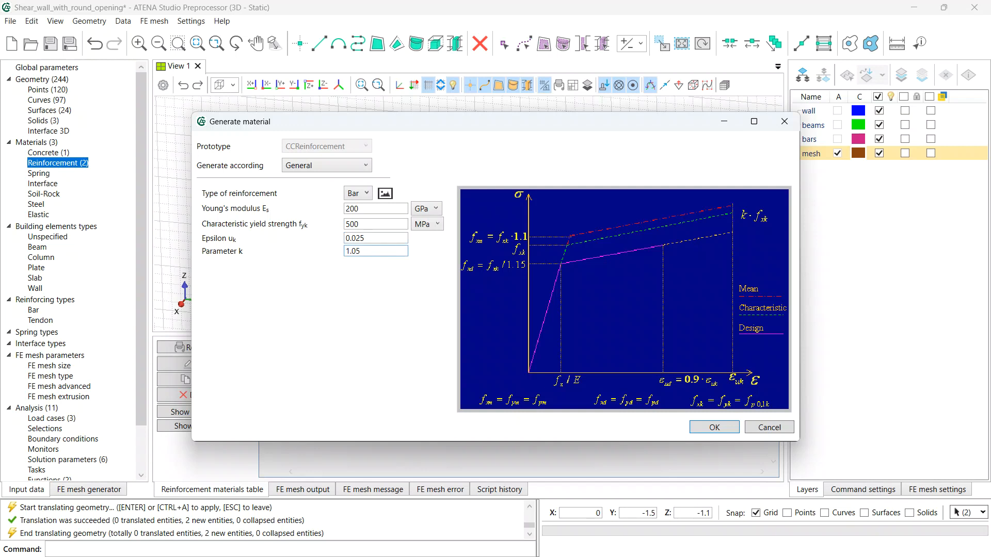
pyautogui.click(386, 225)
pyautogui.write('470')
pyautogui.click(708, 429)
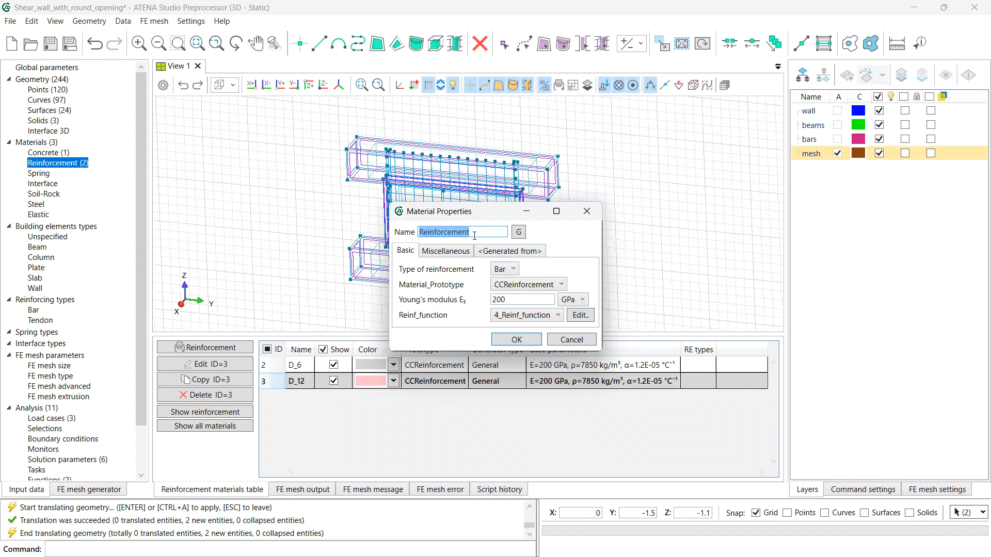
# - Name the material D_10 and save it
pyautogui.write('D_10')
pyautogui.click(518, 339)
pyautogui.click(221, 348)
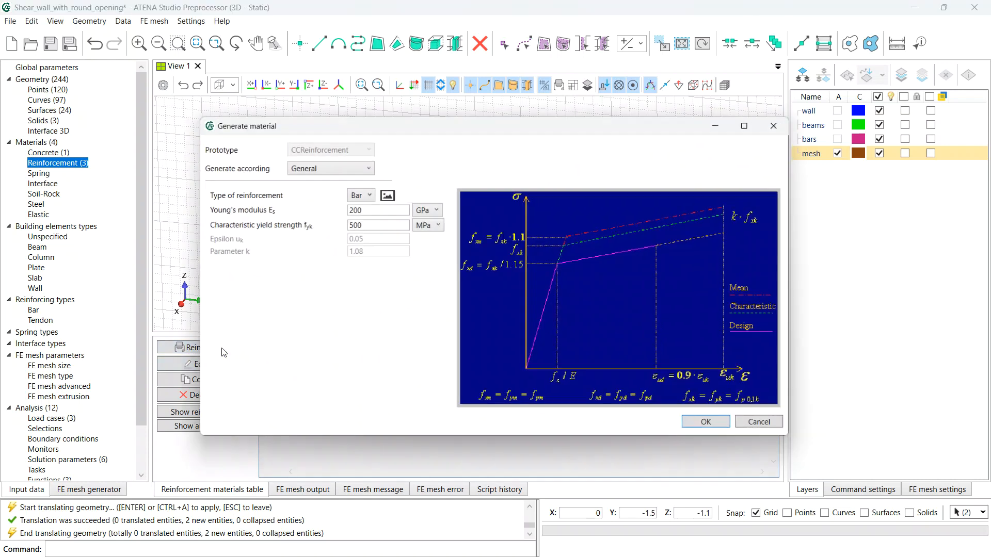
# - Generate a General reinforcement with Epsilon uk 0.025, k 1.05 and fyk 620 MPa
pyautogui.click(356, 170)
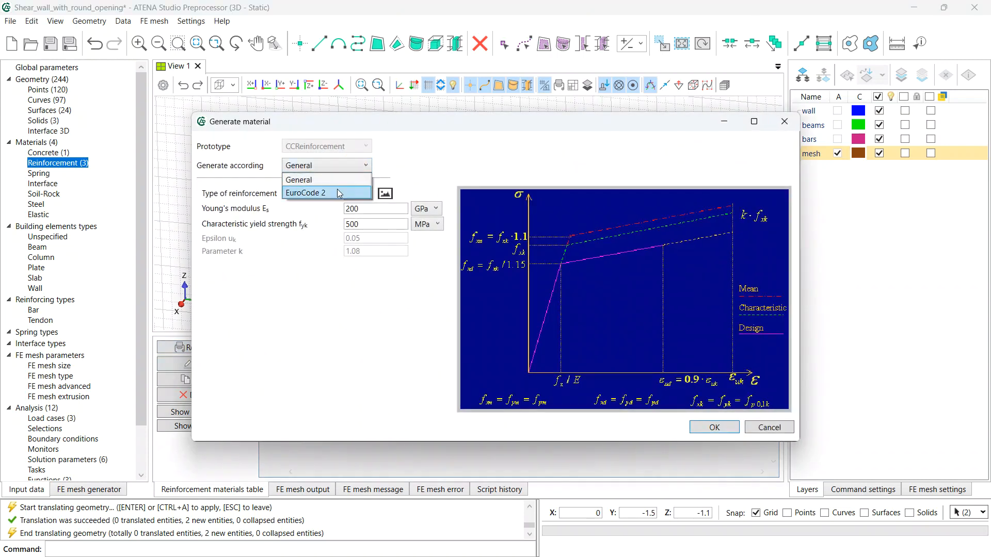
pyautogui.click(341, 192)
pyautogui.click(342, 165)
pyautogui.click(336, 180)
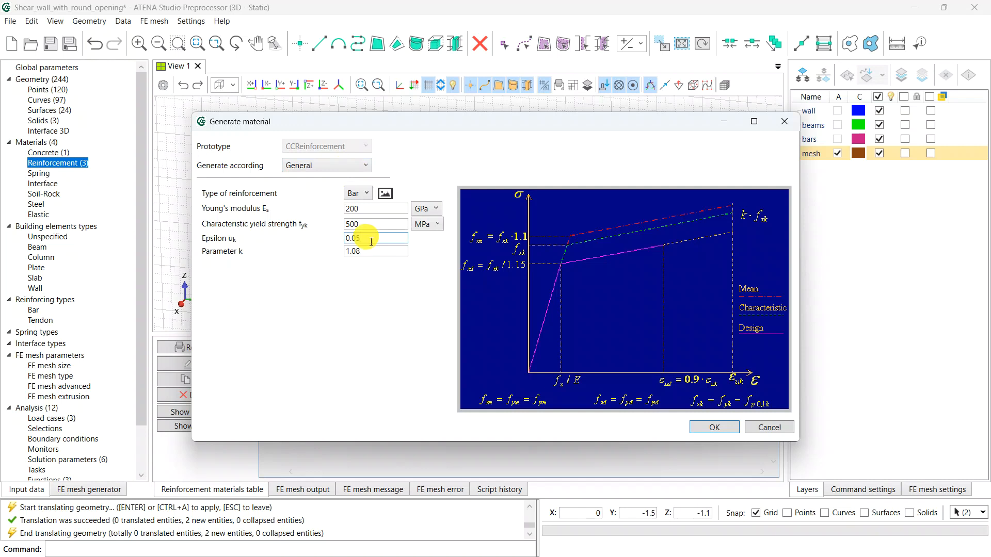
pyautogui.write('25')
pyautogui.click(382, 251)
pyautogui.press('BackSpace')
pyautogui.doubleClick(380, 223)
pyautogui.write('6')
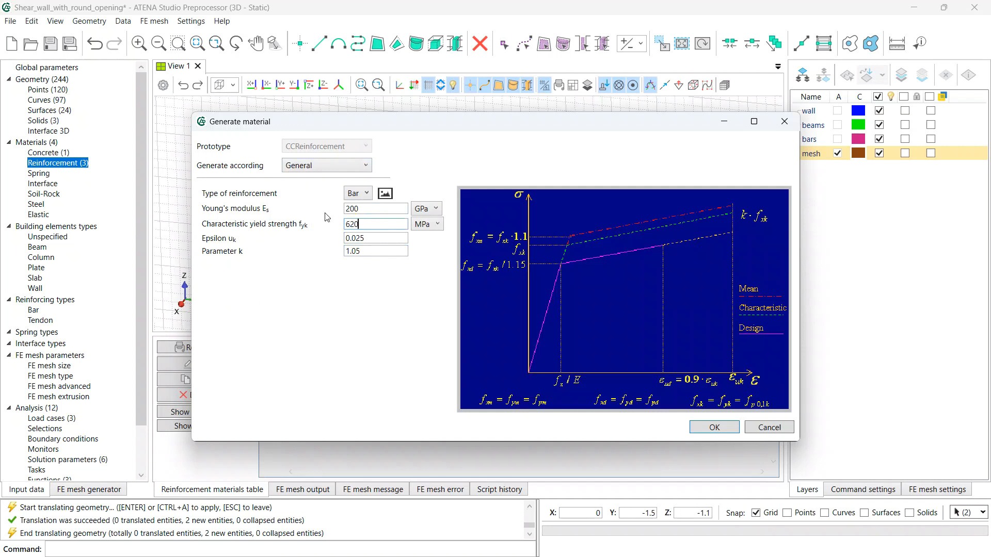
pyautogui.click(720, 432)
# - Accept the non-standard values warning, name the material D_8, and save it
pyautogui.click(574, 376)
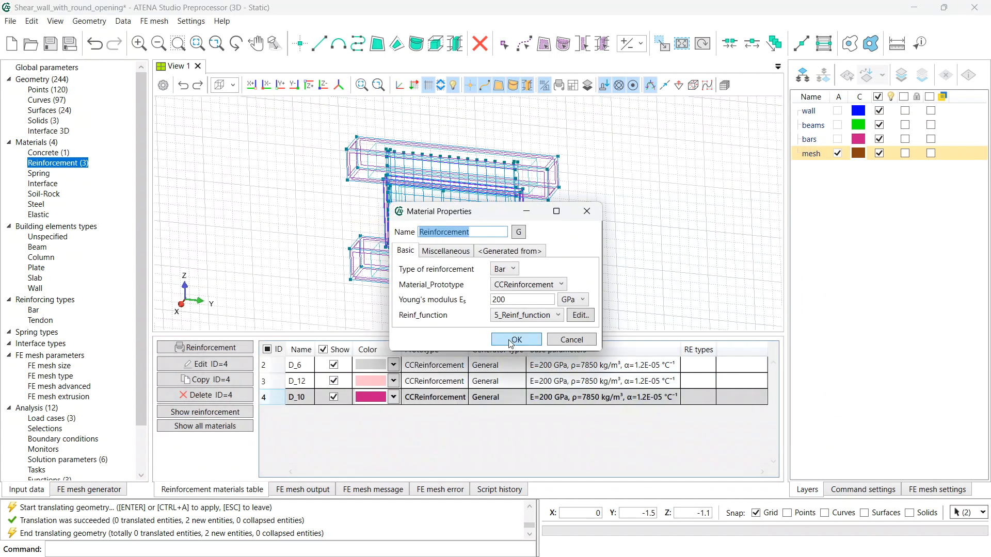
pyautogui.write('D_8')
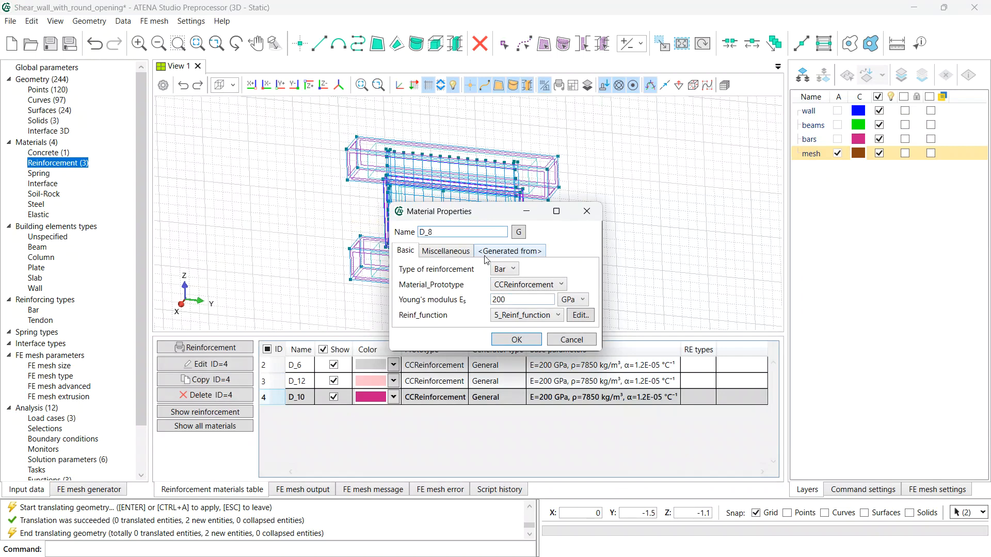
pyautogui.click(516, 339)
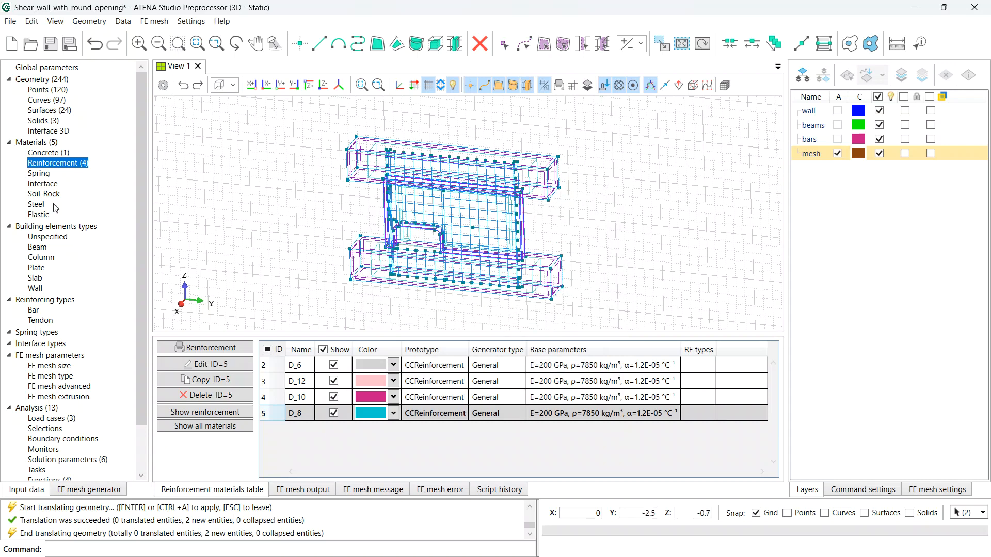
pyautogui.click(58, 154)
# - Generate a new concrete from ModelCode 2010 using Cylinder-Mean strength and mean values
pyautogui.click(226, 349)
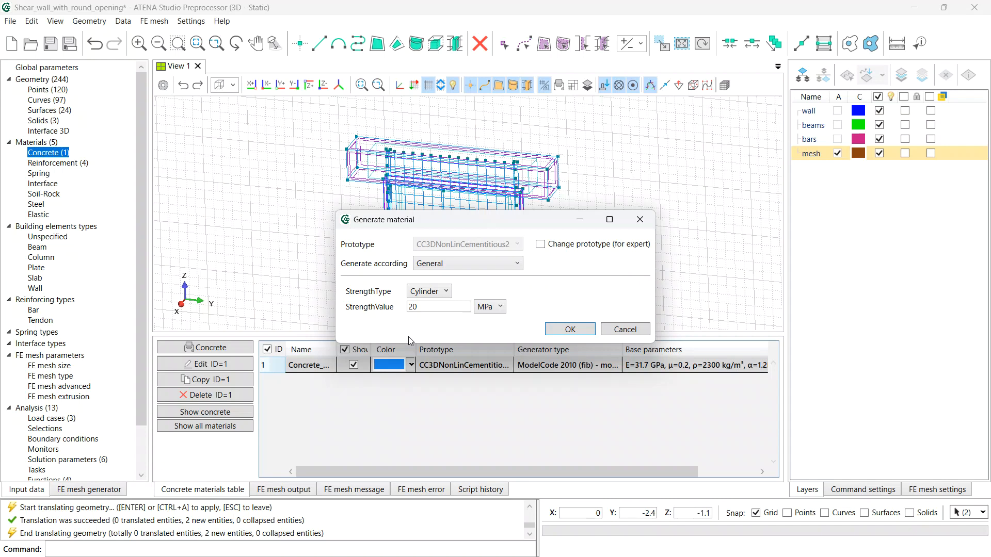
pyautogui.click(457, 268)
pyautogui.click(456, 298)
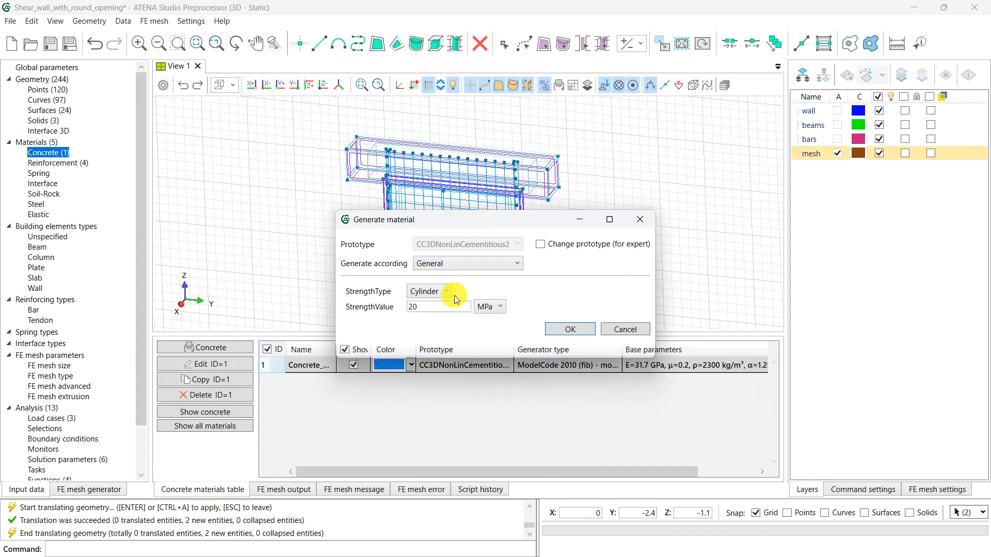
pyautogui.click(450, 293)
pyautogui.click(442, 342)
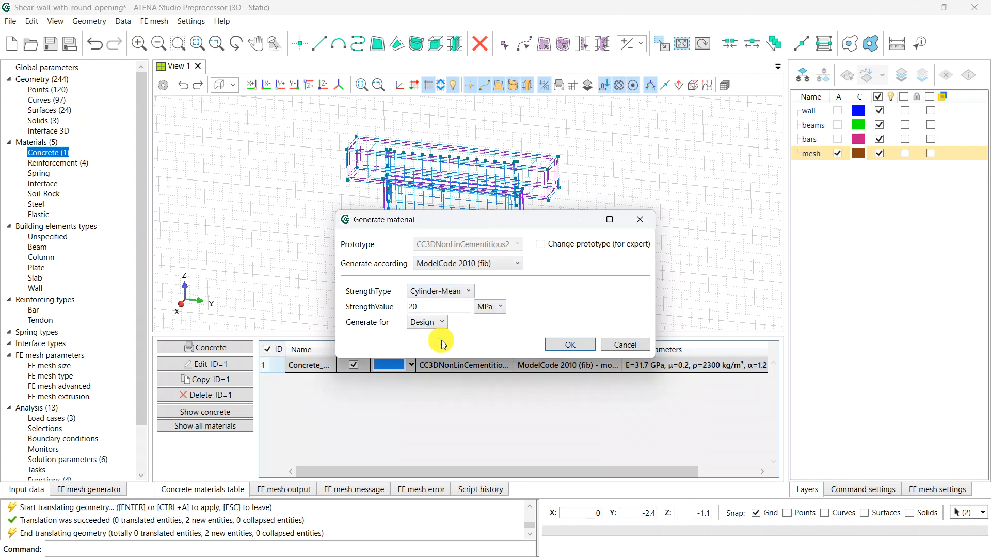
pyautogui.doubleClick(439, 307)
pyautogui.write('8')
pyautogui.click(419, 323)
pyautogui.click(420, 363)
pyautogui.click(571, 345)
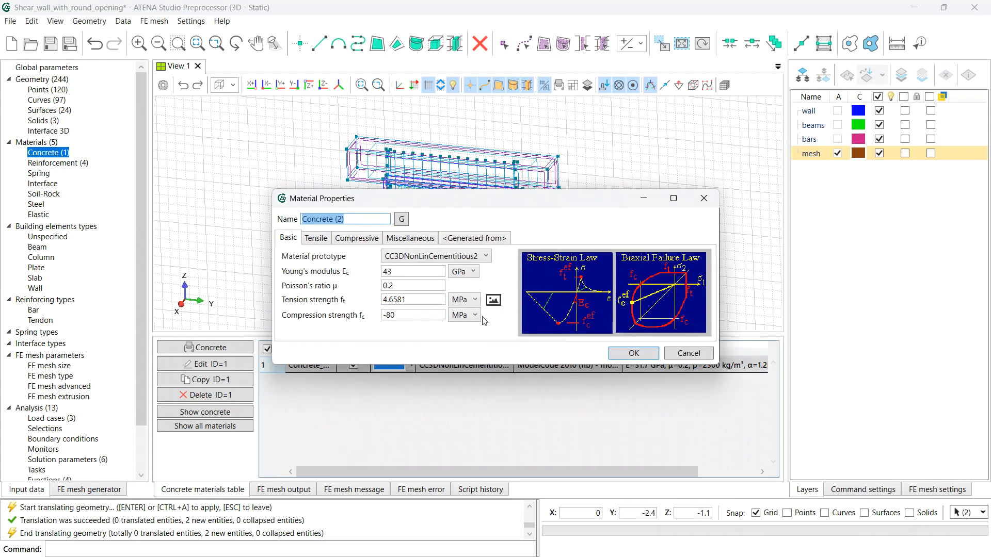
# - Name it Concrete_beam_base and save it, accepting the non-standard fracture energy warning
pyautogui.press('Right')
pyautogui.press('BackSpace')
pyautogui.press('BackSpace')
pyautogui.write('beam_base')
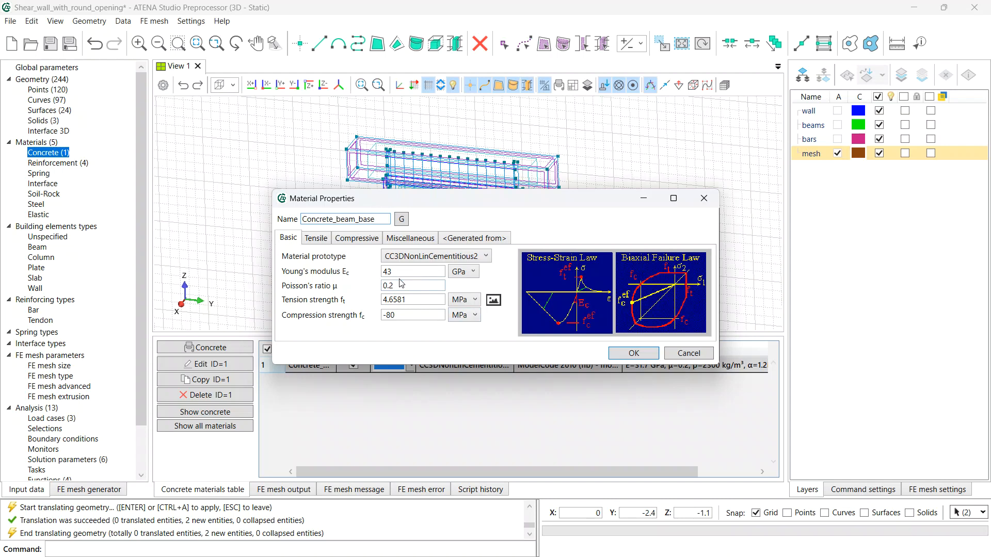
pyautogui.click(631, 352)
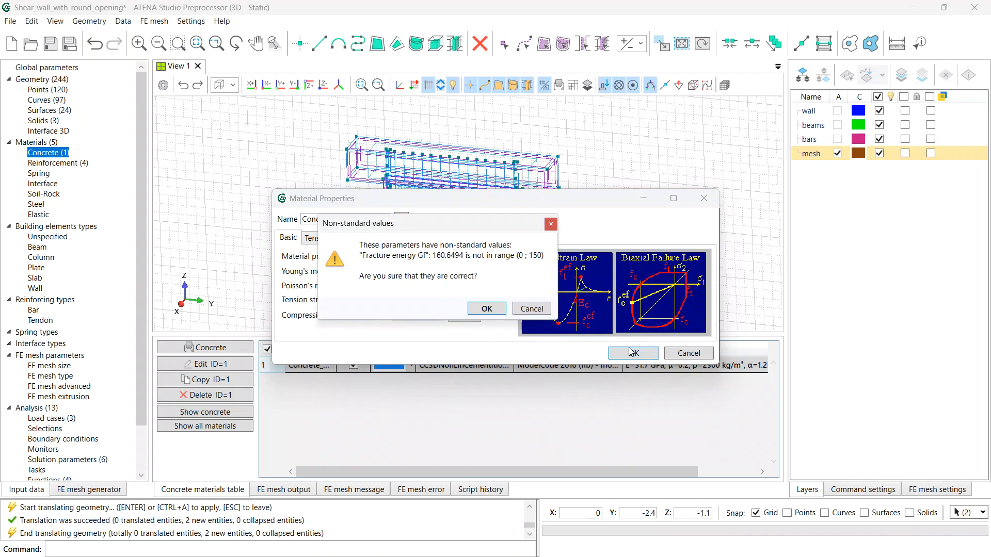
pyautogui.click(484, 309)
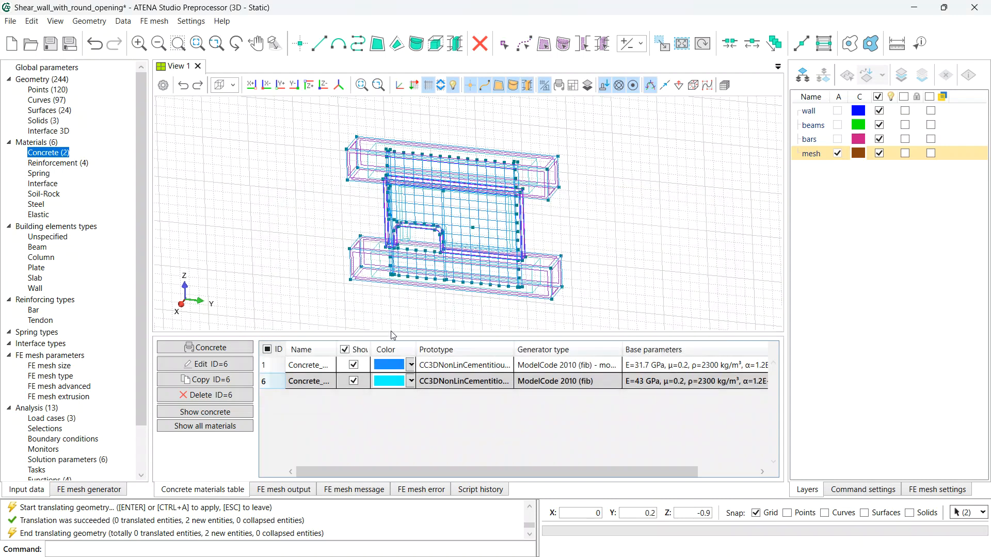
pyautogui.click(237, 351)
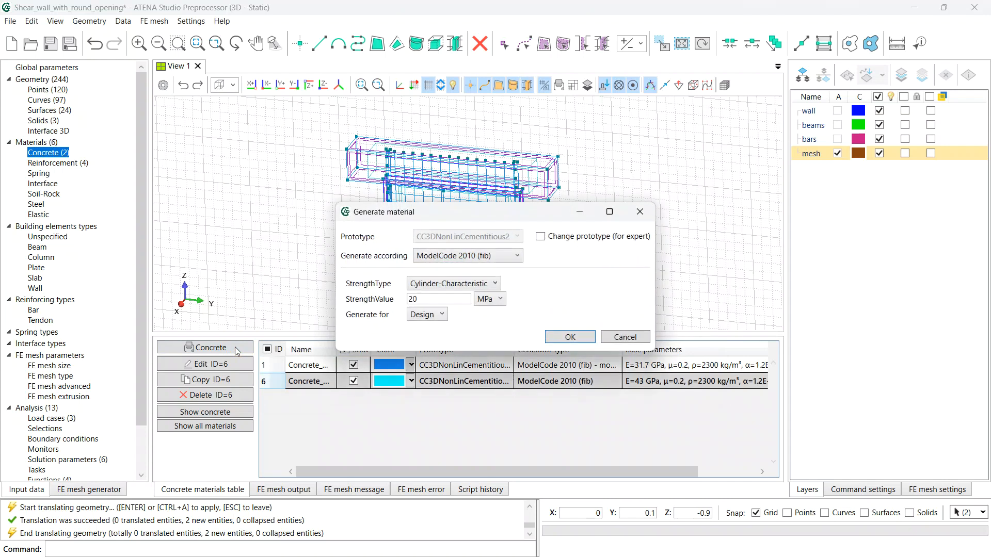
# - Create a CCCombinedMaterial prototype material named Concrete_beam
pyautogui.click(542, 238)
pyautogui.click(502, 239)
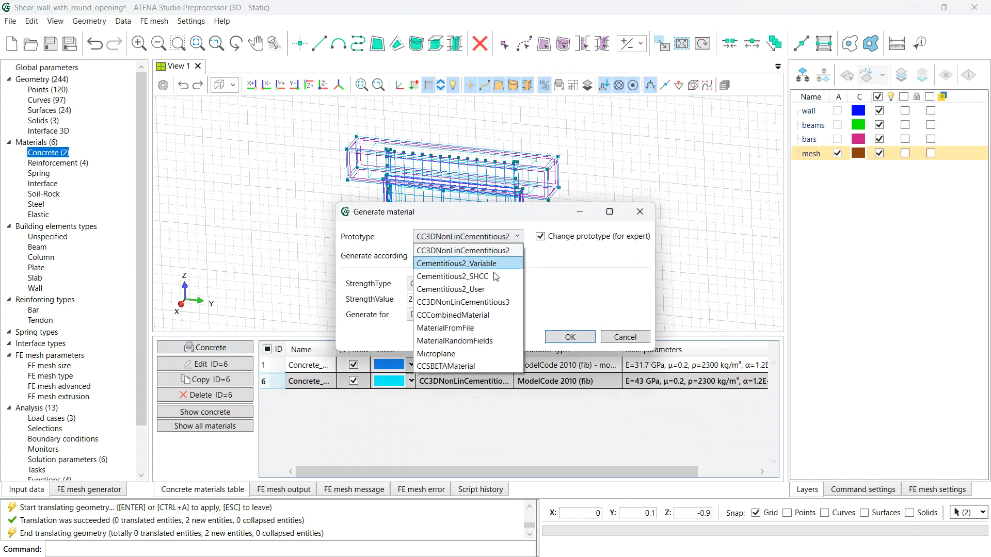
pyautogui.click(474, 316)
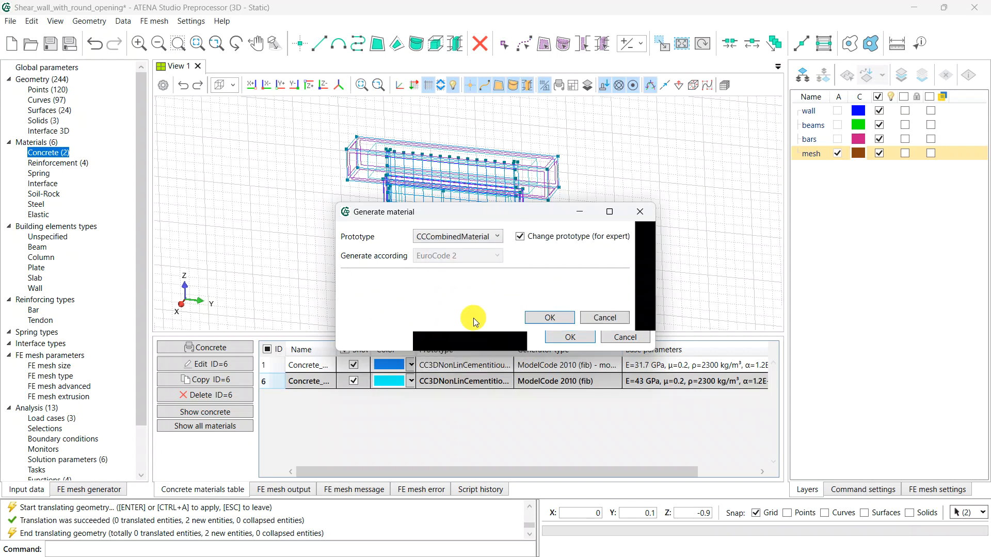
pyautogui.click(550, 318)
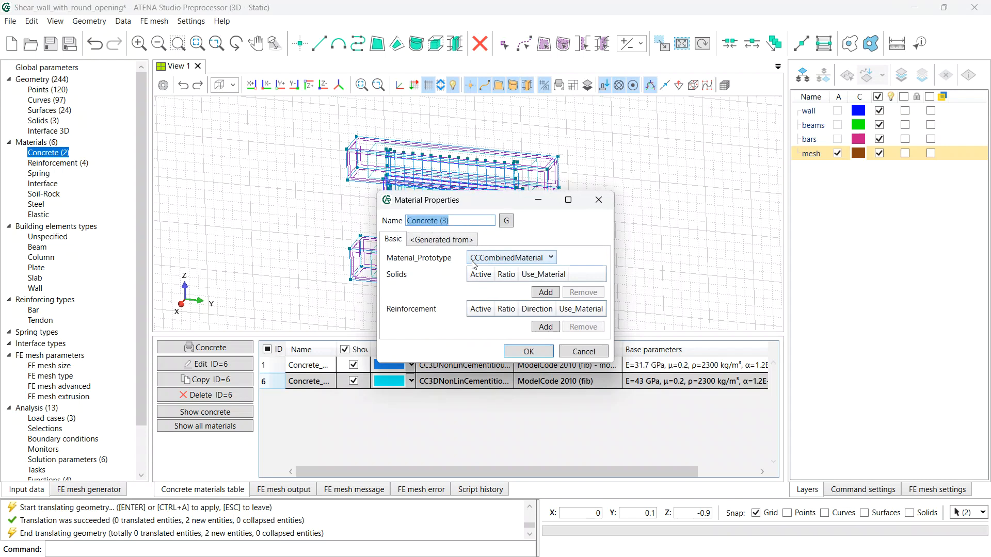
pyautogui.click(475, 218)
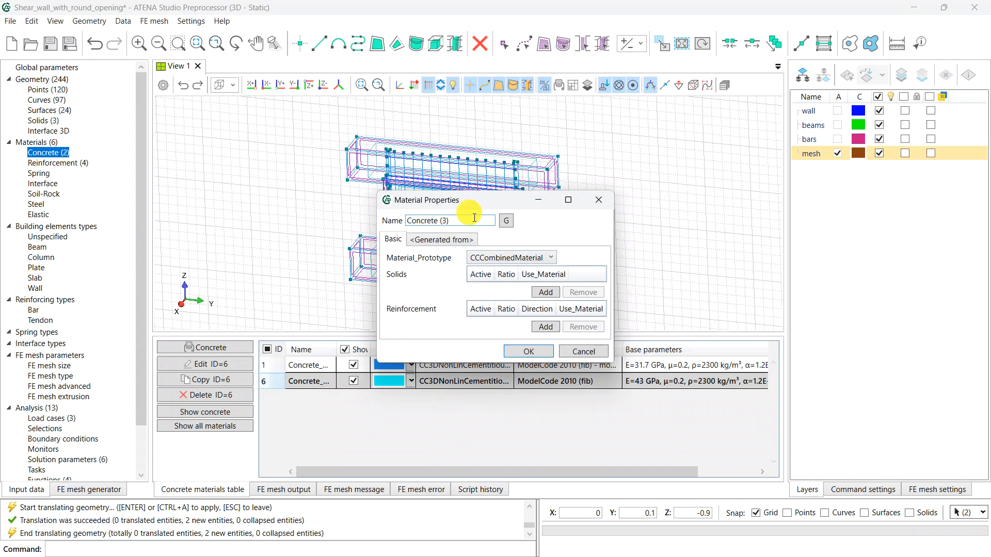
pyautogui.press('BackSpace')
pyautogui.press('BackSpace')
pyautogui.press('BackSpace')
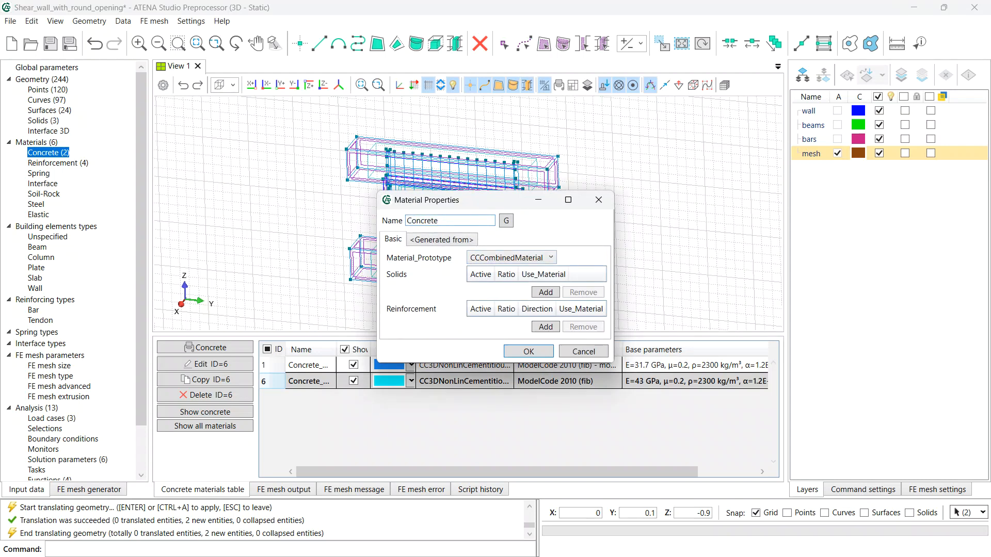
pyautogui.write('_beam')
# - Add an active solid component using Concrete_beam_base at ratio 1
pyautogui.click(545, 292)
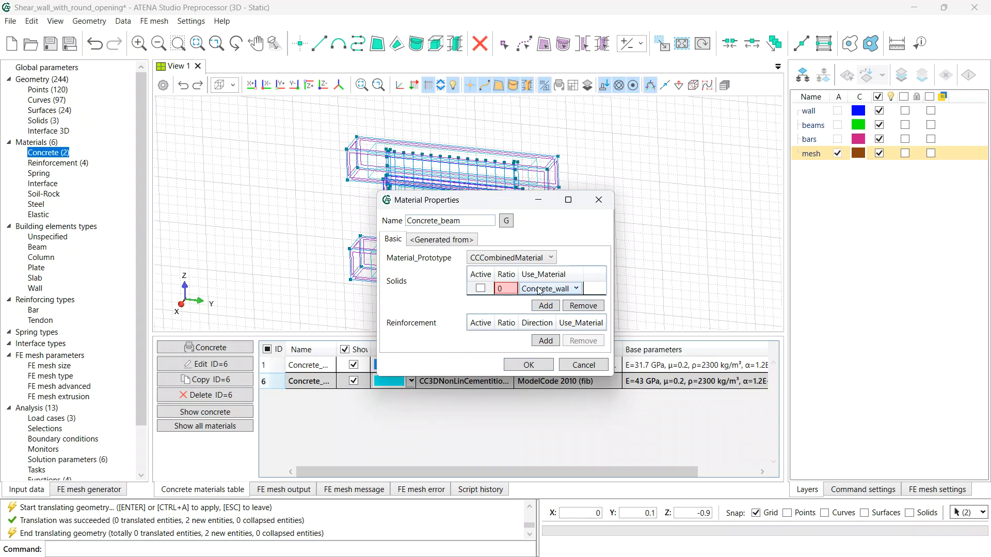
pyautogui.click(542, 292)
pyautogui.click(549, 312)
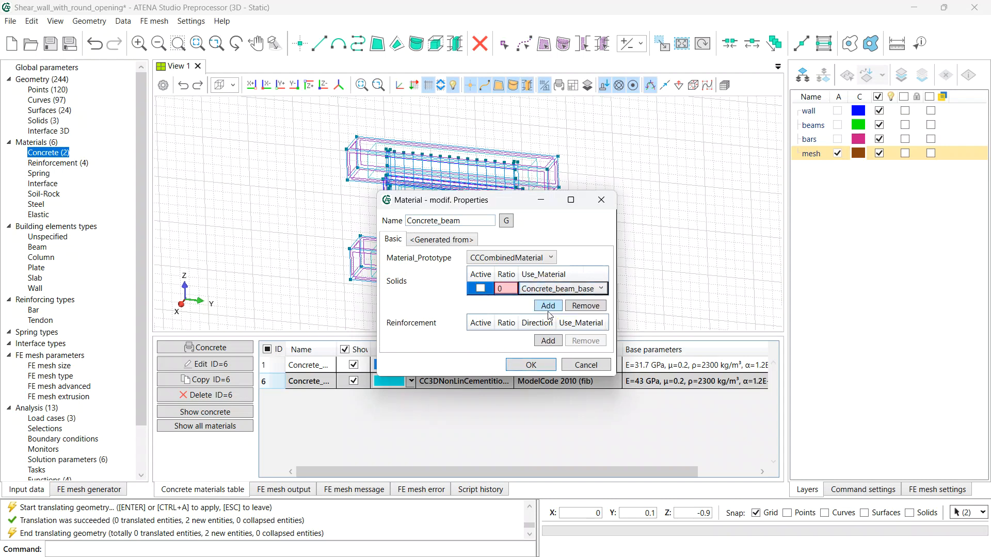
pyautogui.click(507, 288)
pyautogui.write('1')
pyautogui.click(481, 288)
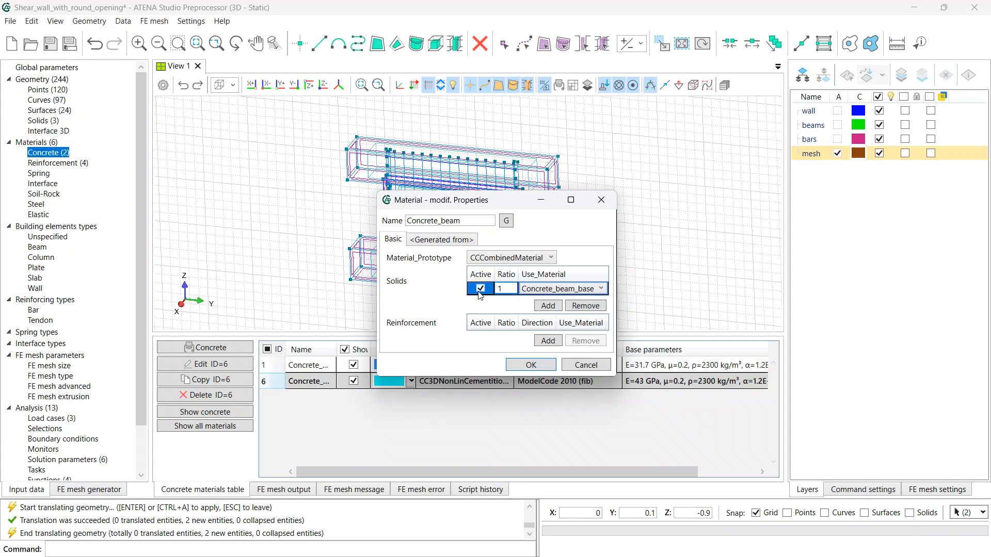
# - Add the first active D_6 reinforcement row along direction (0,1,0)
pyautogui.click(547, 342)
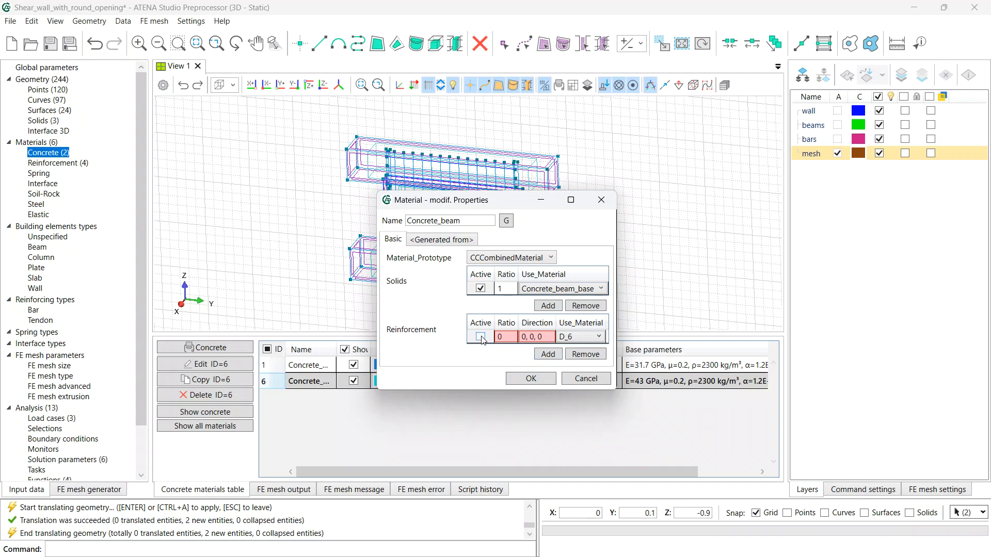
pyautogui.click(481, 339)
pyautogui.click(481, 338)
pyautogui.click(510, 336)
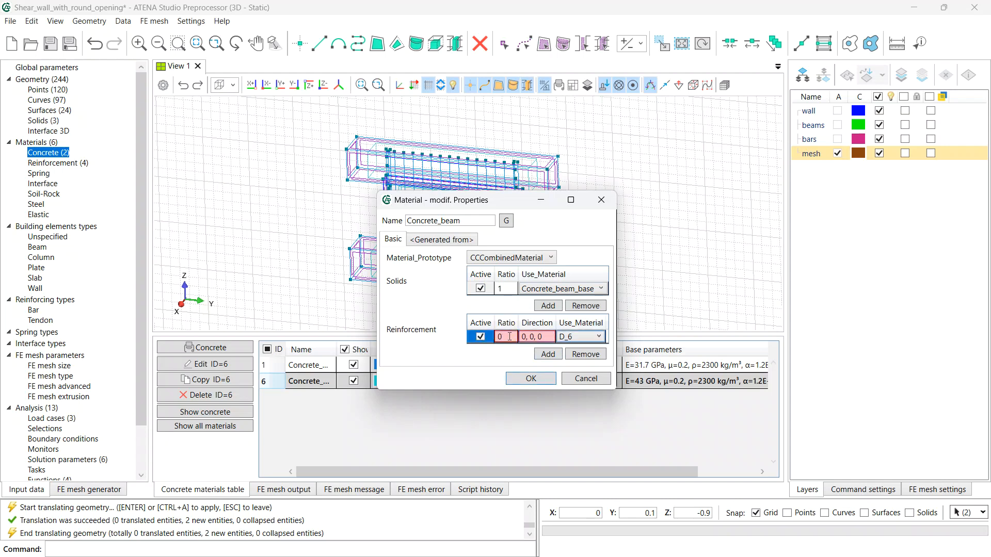
pyautogui.write('.0025')
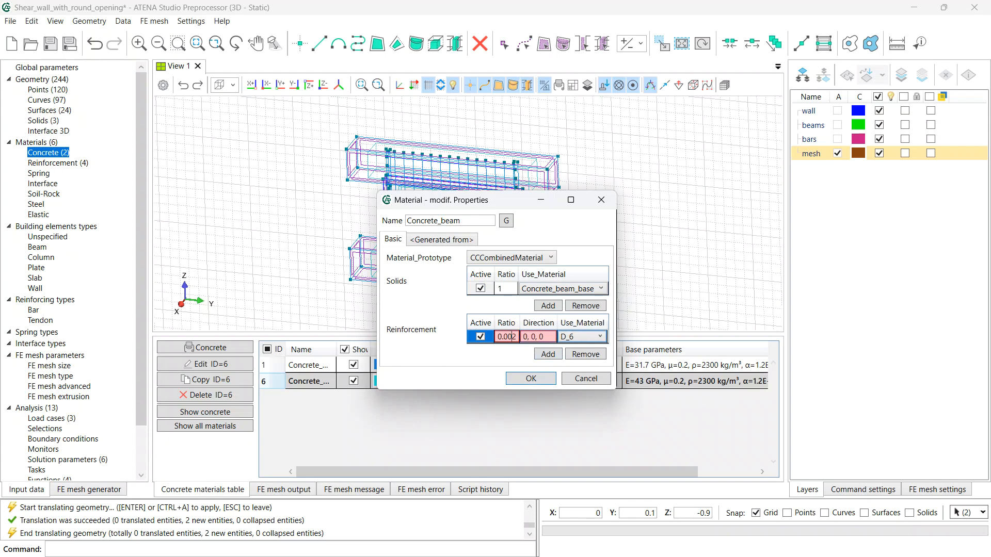
pyautogui.click(539, 339)
pyautogui.press('BackSpace')
pyautogui.write('1')
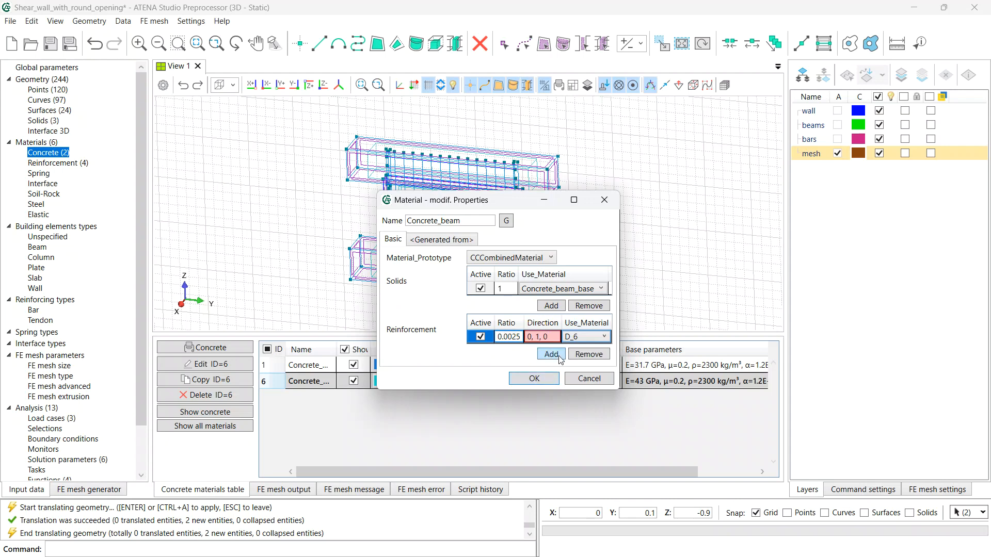
# - Add a second active row along (0,0,1) and correct both ratios to 0.0028
pyautogui.click(555, 355)
pyautogui.click(508, 351)
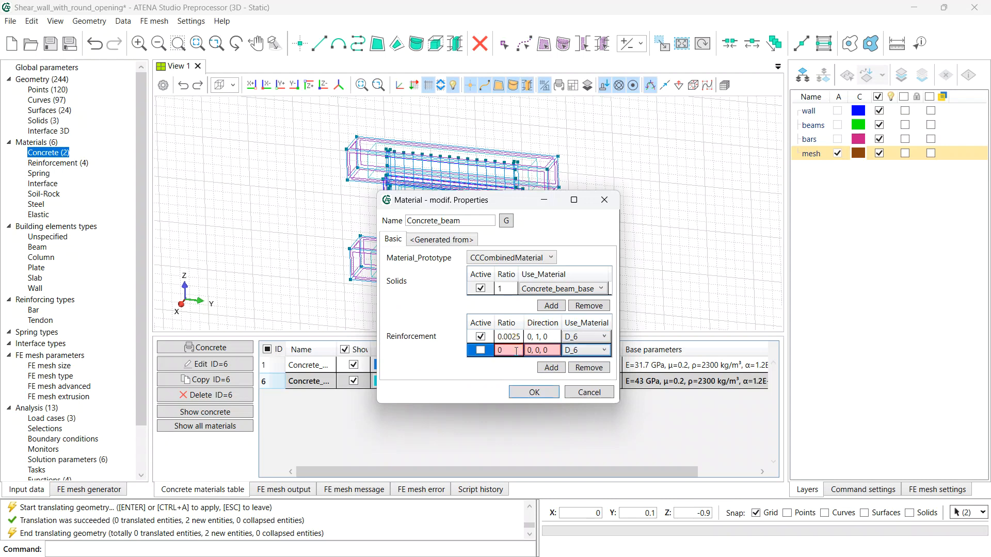
pyautogui.write('.028')
pyautogui.click(519, 337)
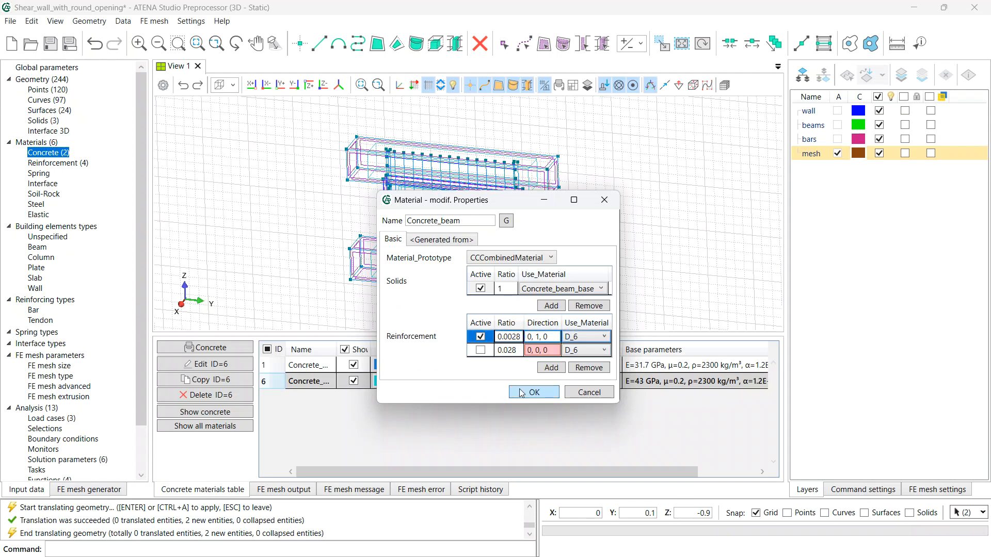
pyautogui.click(514, 351)
pyautogui.write('0')
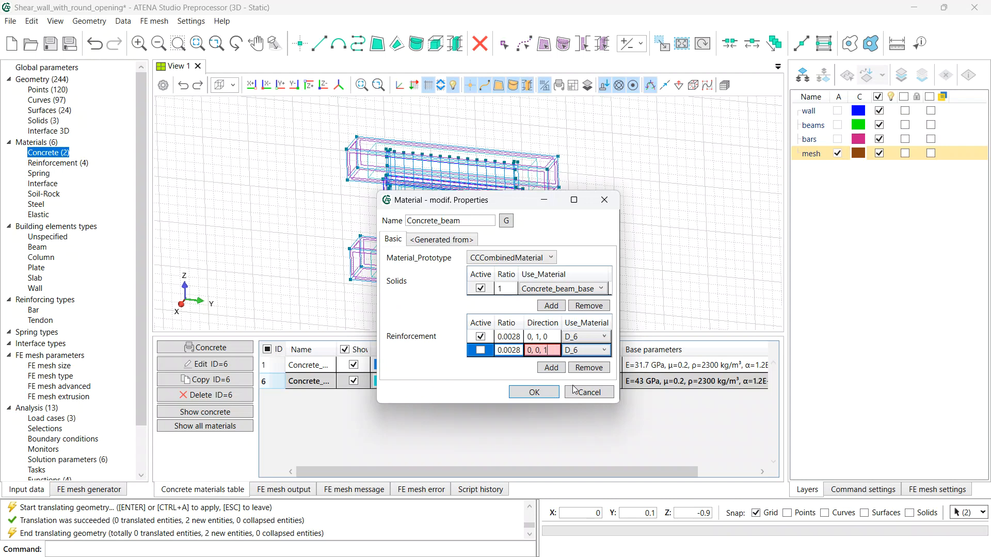
pyautogui.click(480, 350)
# - Add a third active row, ratio 0.0028 along (1,0,0), and save Concrete_beam
pyautogui.click(543, 370)
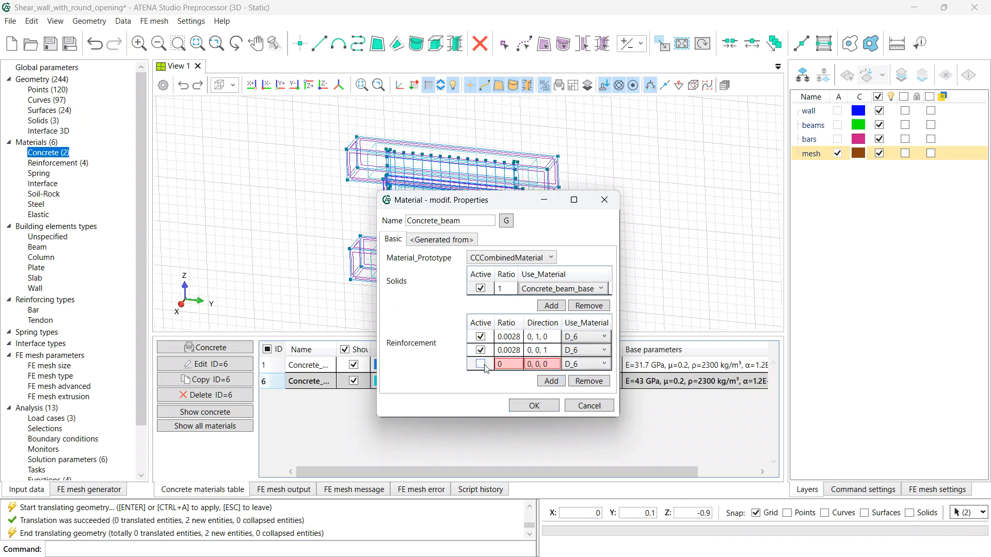
pyautogui.click(480, 364)
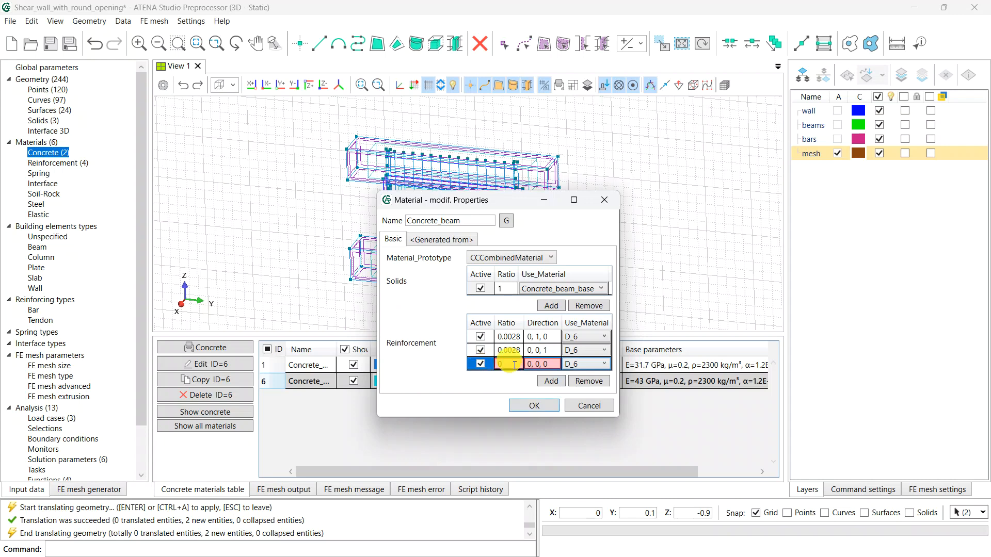
pyautogui.write('28')
pyautogui.click(531, 364)
pyautogui.press('BackSpace')
pyautogui.write('1')
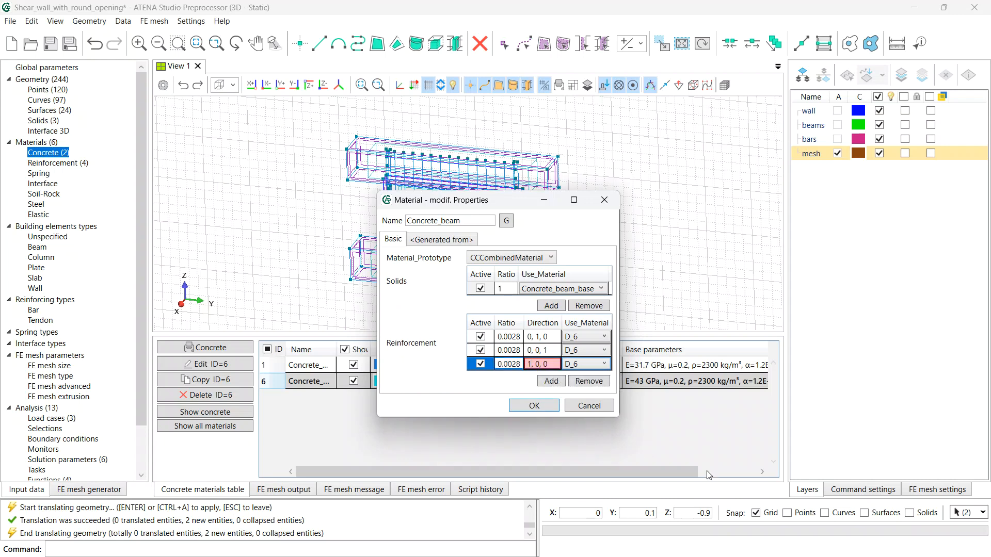
pyautogui.click(540, 406)
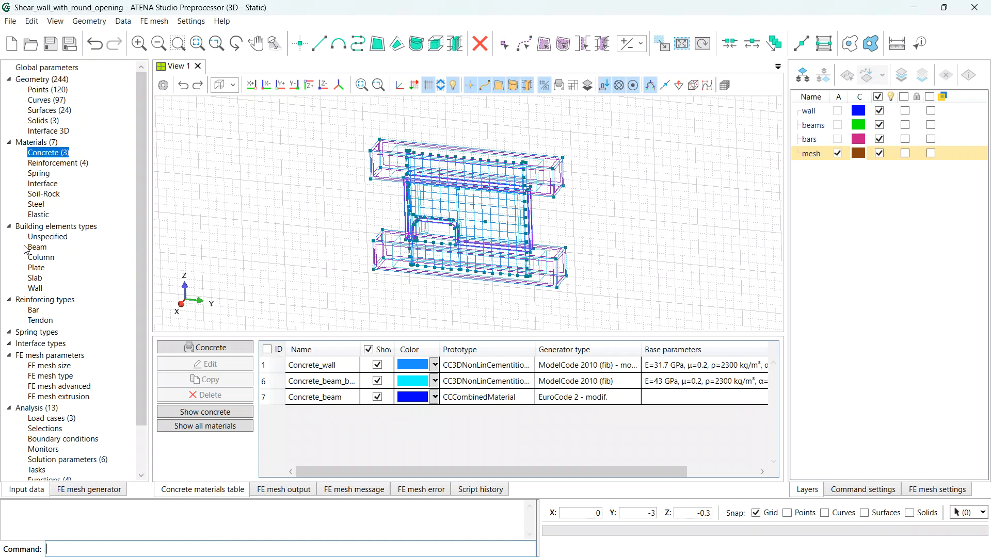
# - Hide mesh and bars layers, and assign a Concrete_beam beam type to both beam solids
pyautogui.click(41, 251)
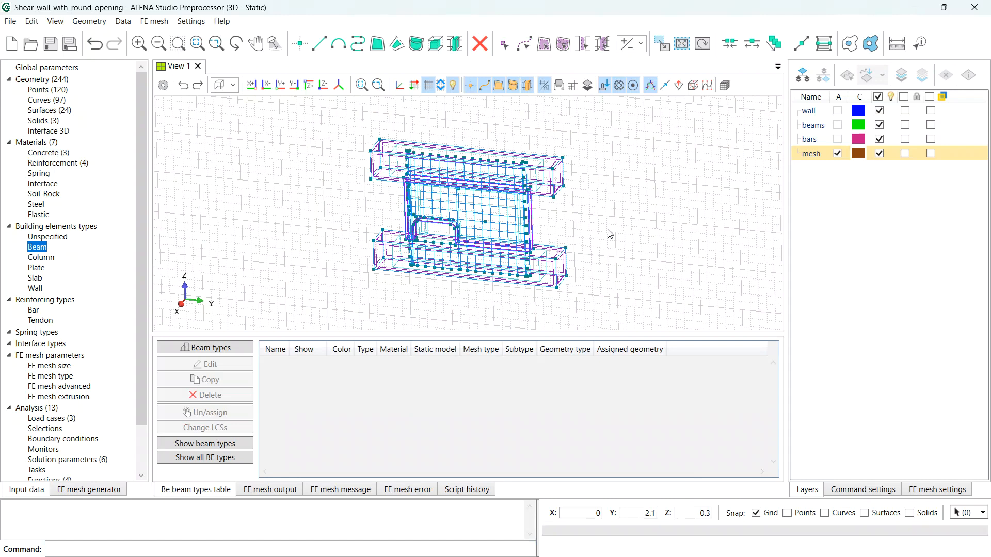
pyautogui.click(879, 155)
pyautogui.click(880, 140)
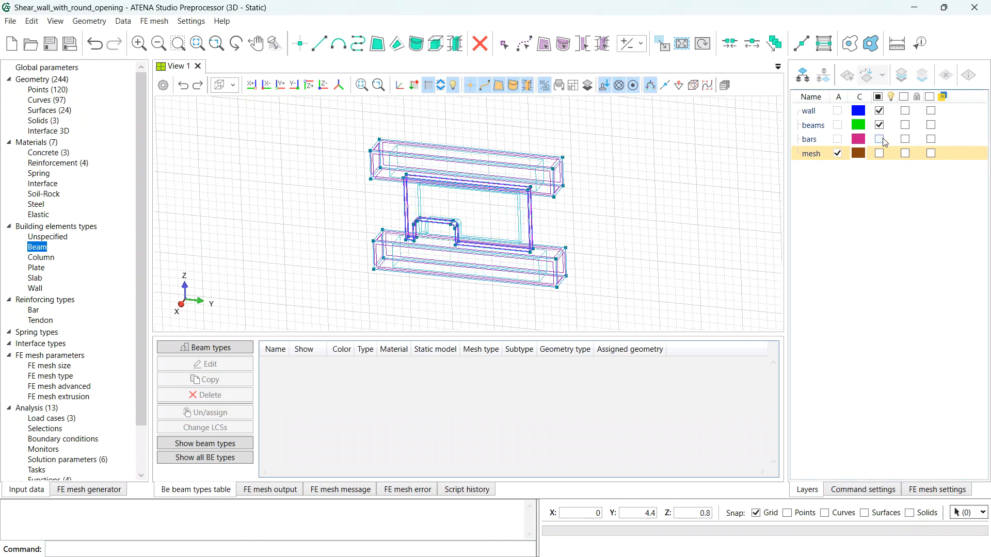
pyautogui.click(197, 348)
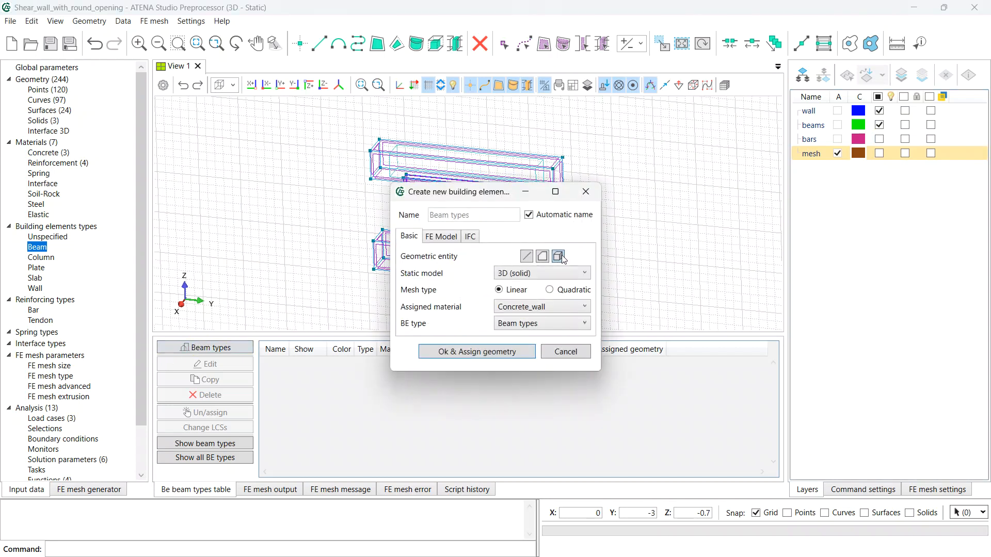
pyautogui.click(538, 276)
pyautogui.click(538, 276)
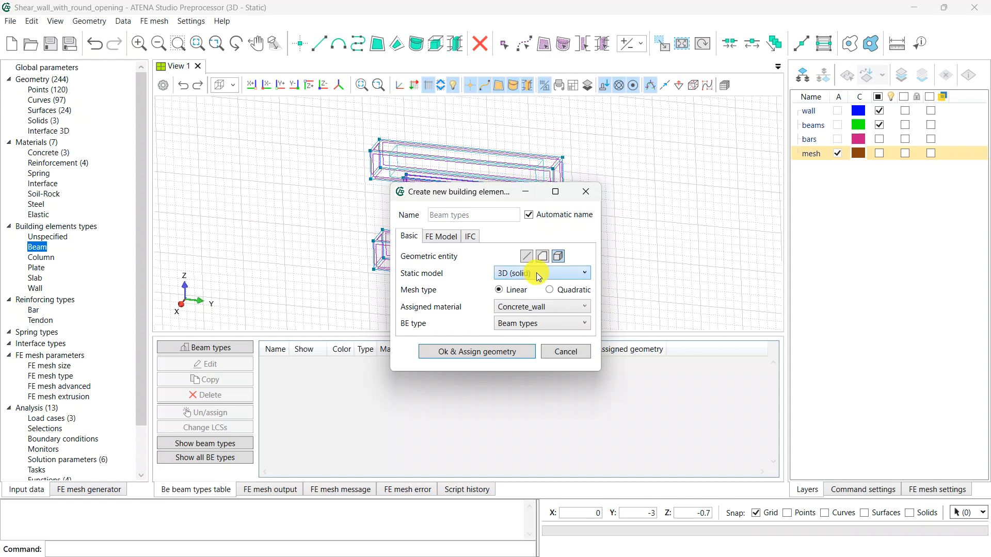
pyautogui.click(519, 310)
pyautogui.click(525, 364)
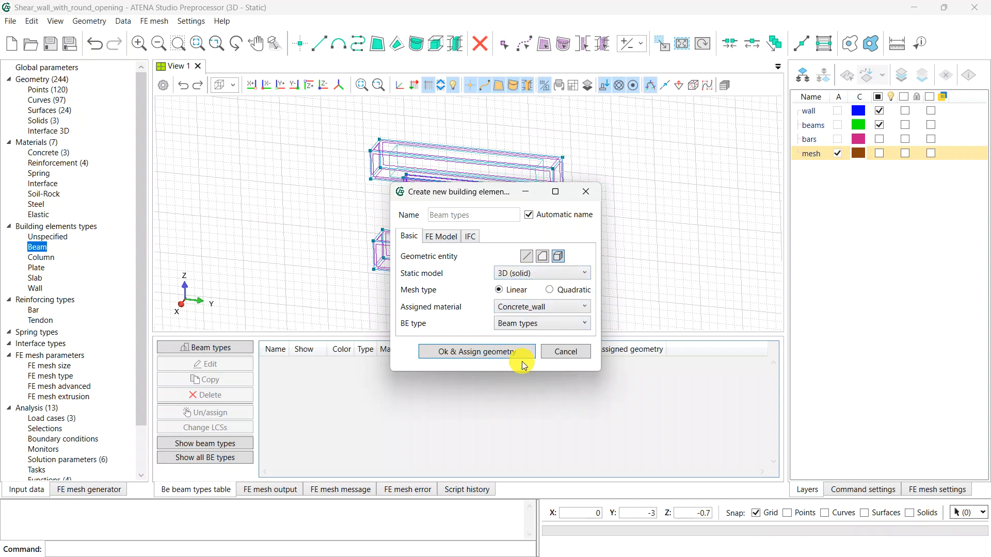
pyautogui.click(498, 356)
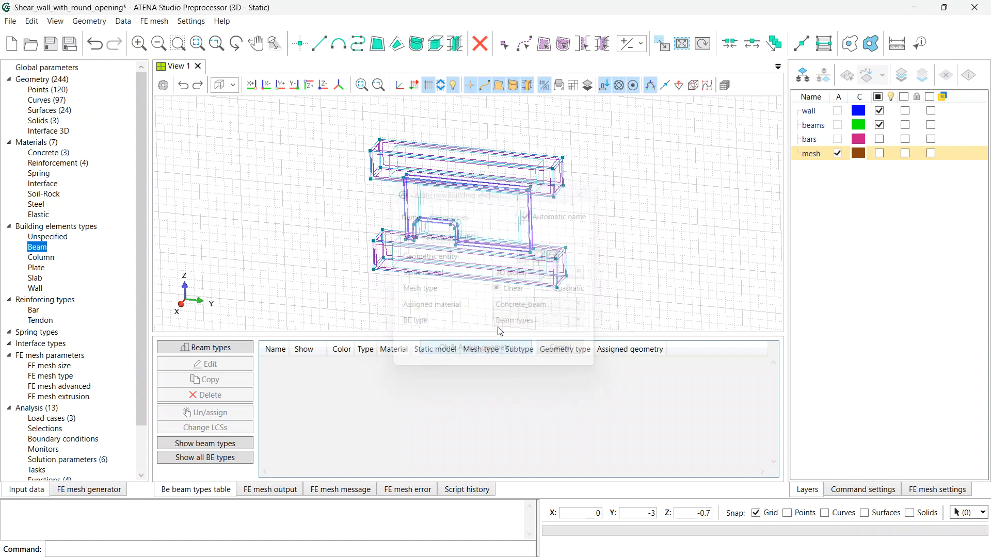
pyautogui.click(542, 167)
pyautogui.click(538, 270)
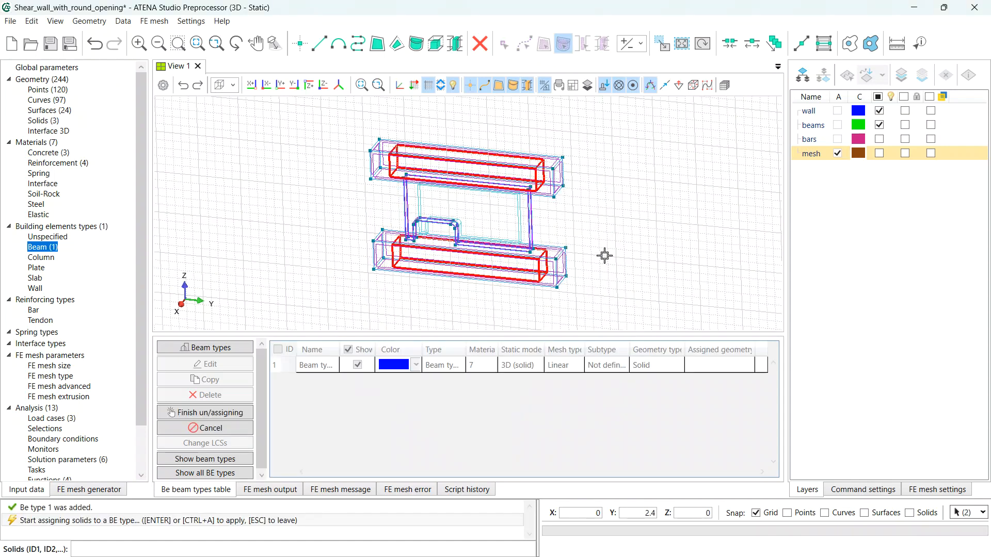
pyautogui.press('Return')
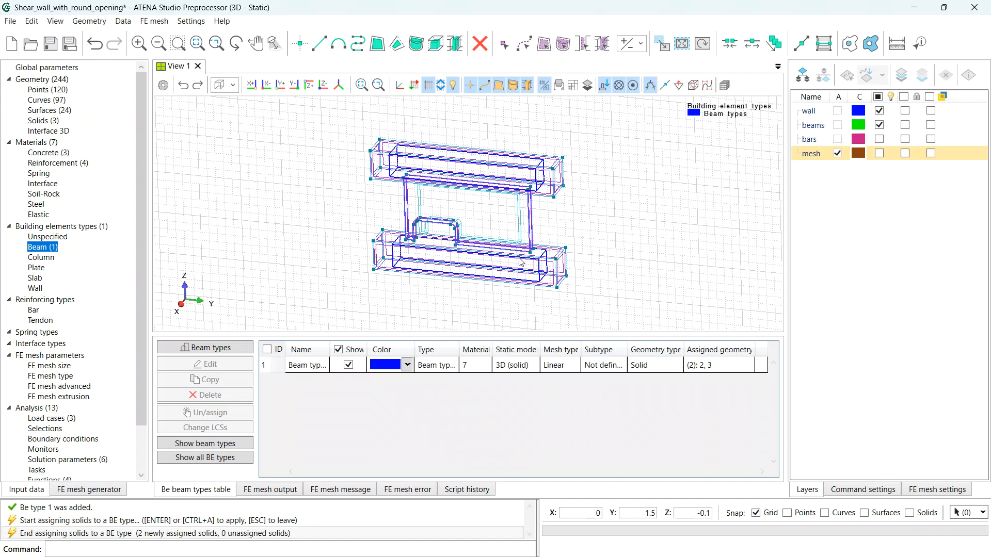
# - Assign a Concrete_wall wall type to the wall solid, then hide the beams and wall layers
pyautogui.click(40, 289)
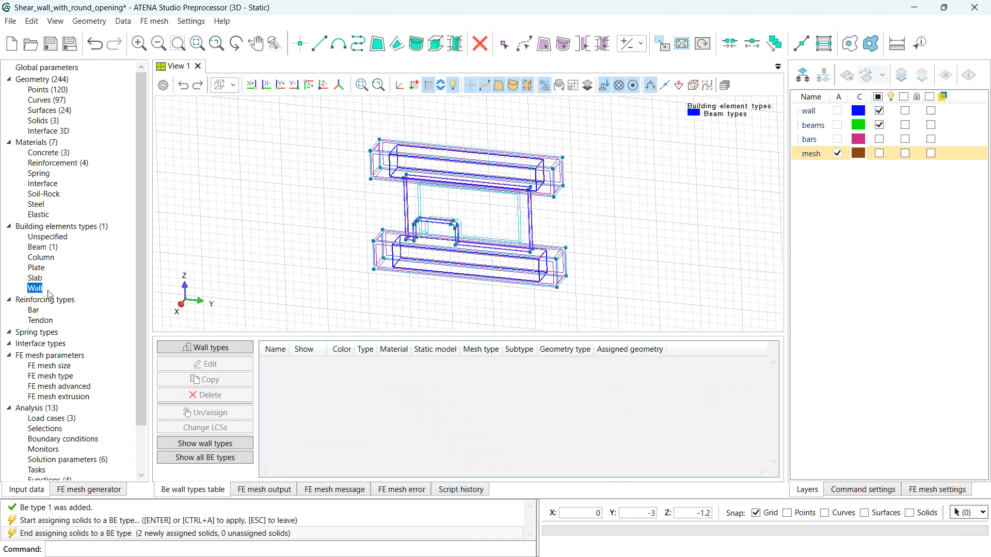
pyautogui.click(205, 347)
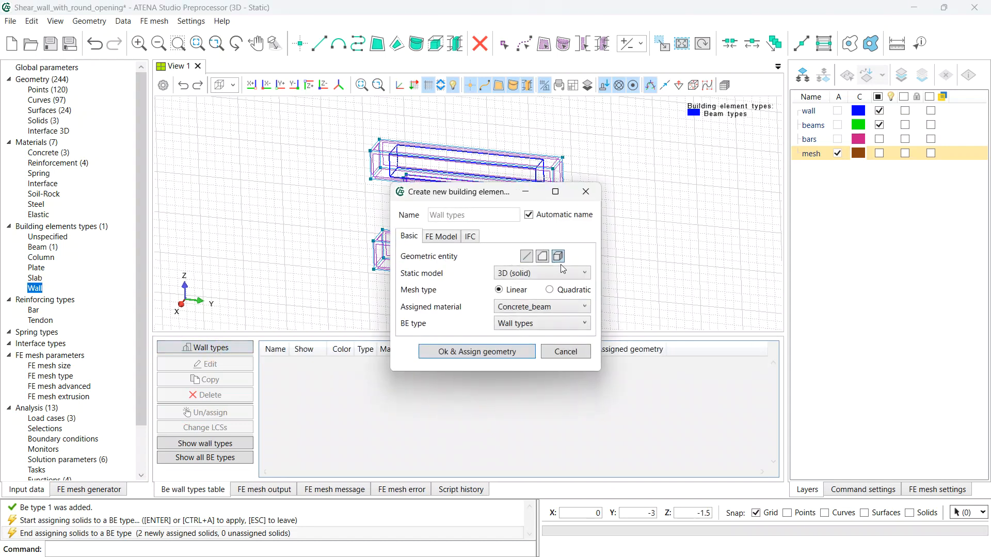
pyautogui.click(534, 307)
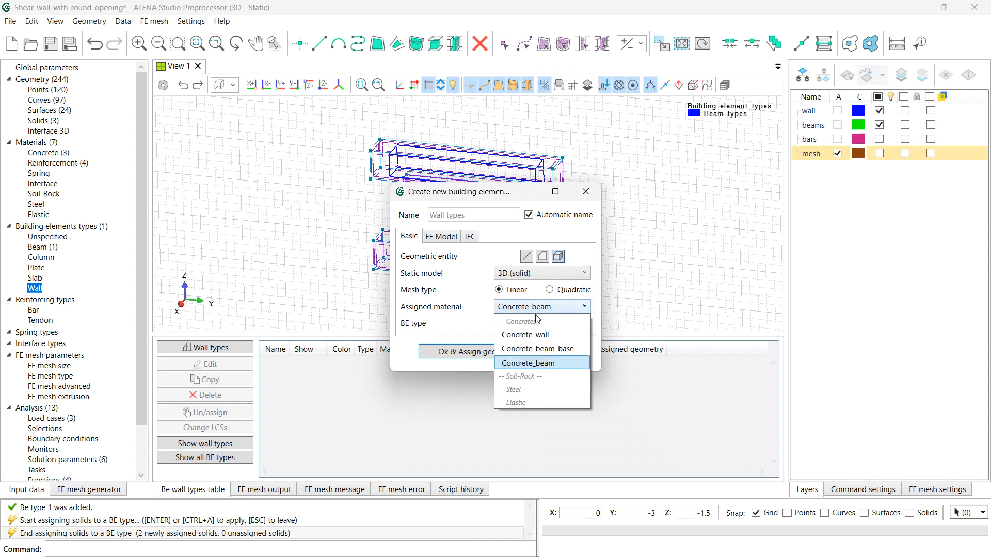
pyautogui.click(531, 335)
pyautogui.click(463, 354)
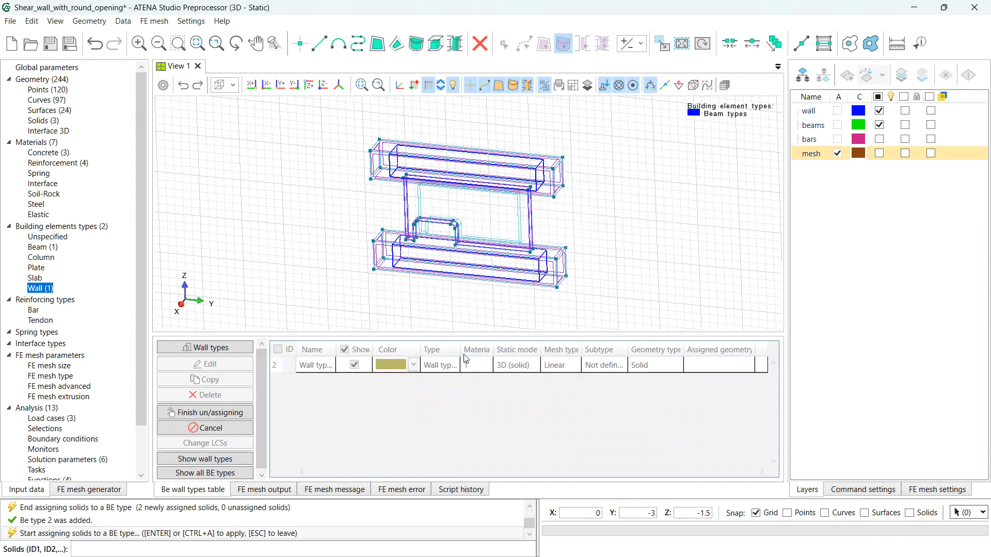
pyautogui.click(520, 220)
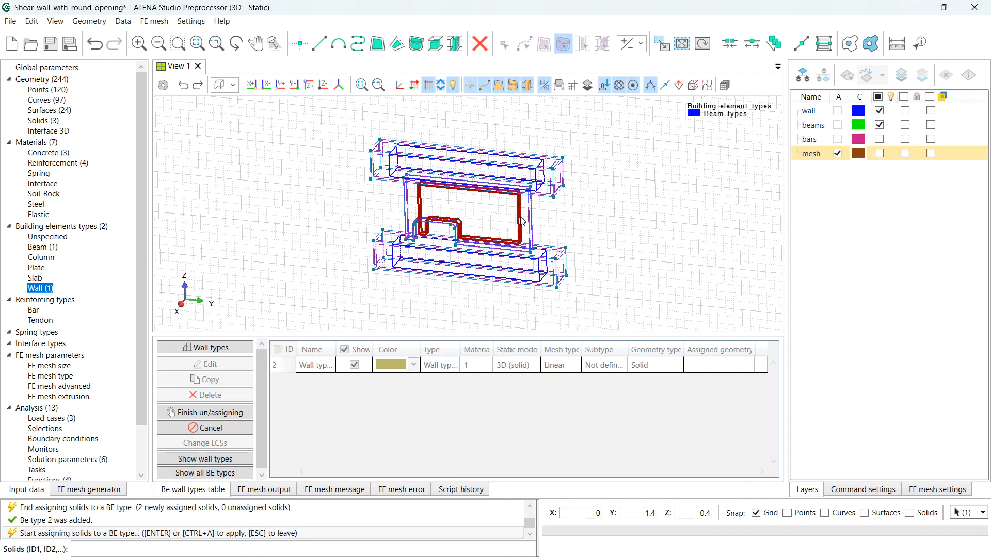
pyautogui.press('Return')
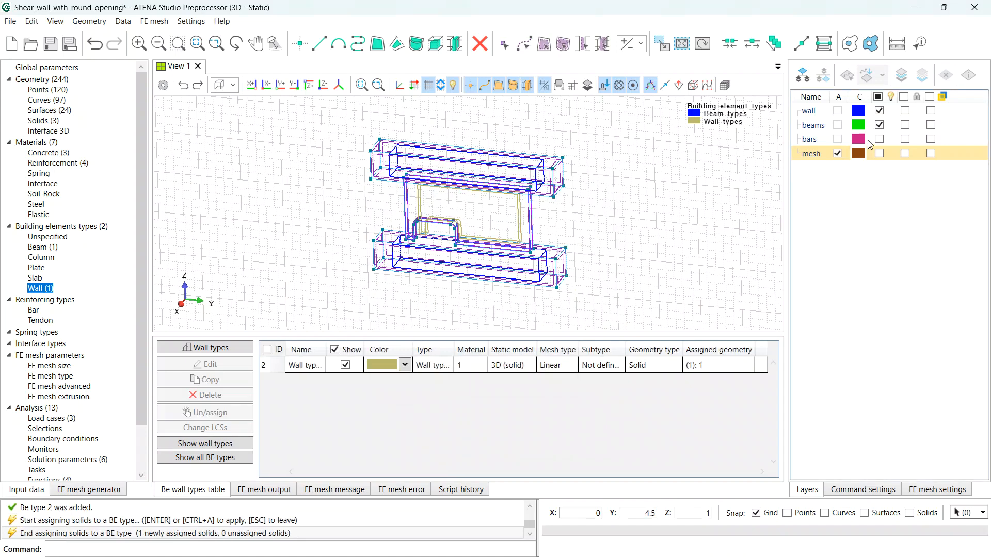
pyautogui.click(879, 125)
pyautogui.click(879, 110)
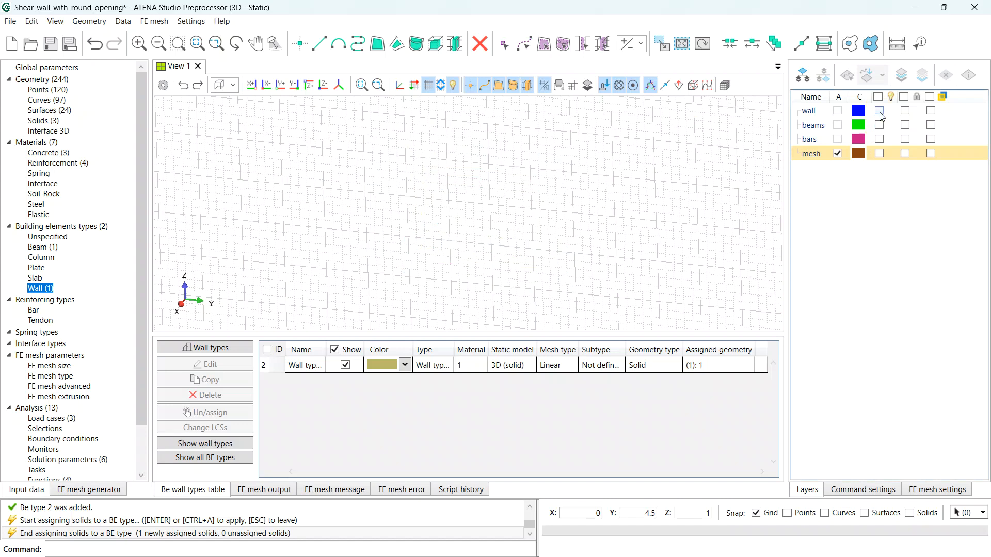
# - Show the bars layer in straight Y-Z elevation and list the reinforcing bar types
pyautogui.click(879, 139)
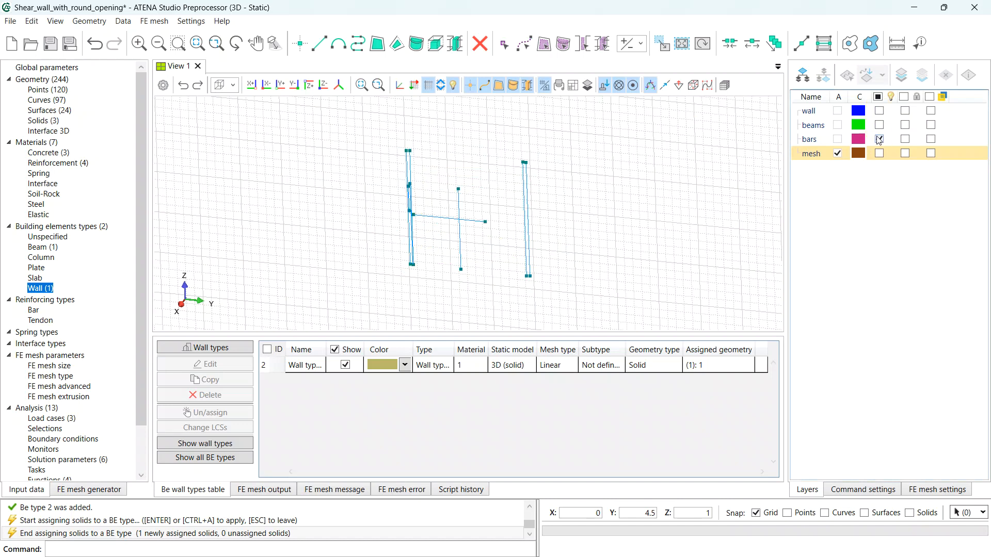
pyautogui.click(271, 88)
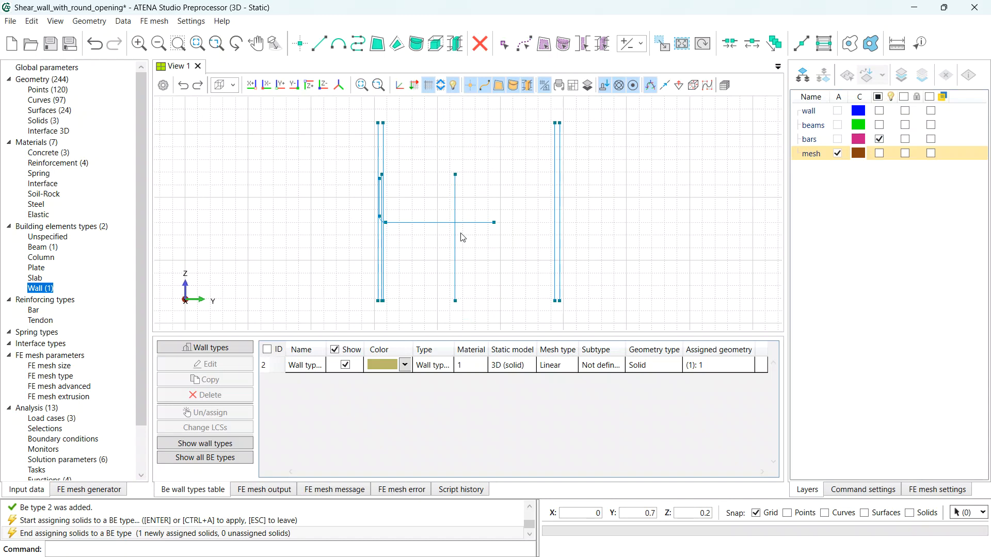
pyautogui.click(33, 311)
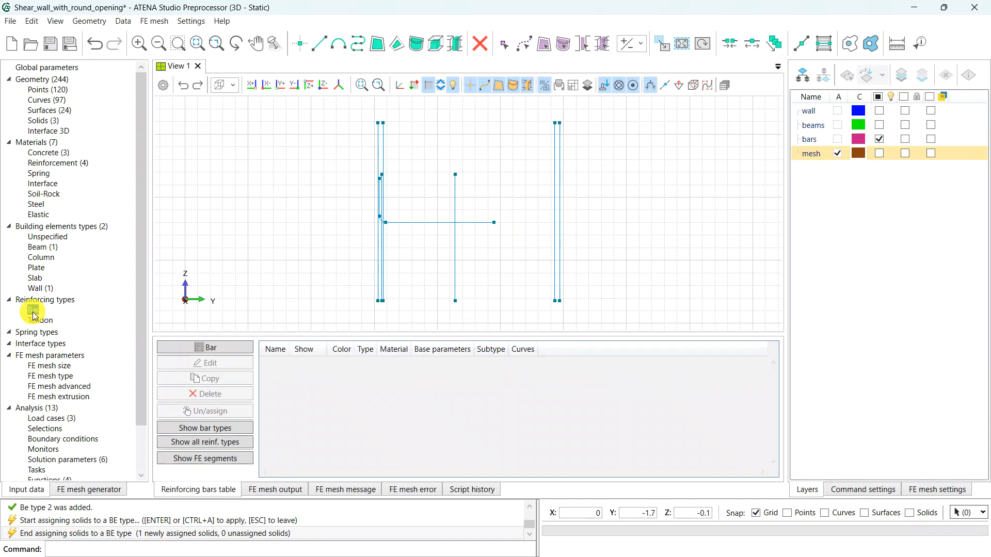
# - Create Bar_D12 with Perfect bond and D_12 material, assigned to the four outer vertical bars
pyautogui.click(240, 350)
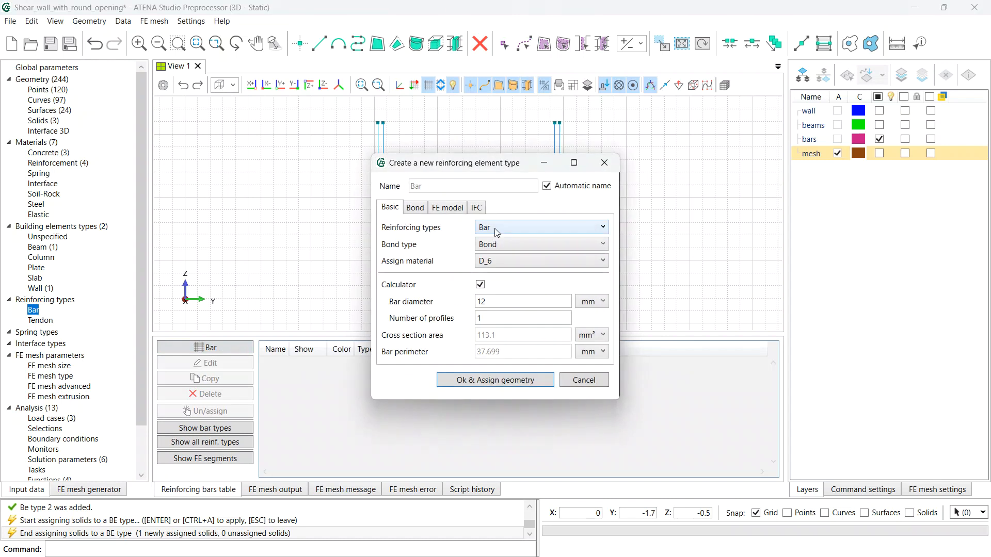
pyautogui.click(547, 186)
pyautogui.click(494, 186)
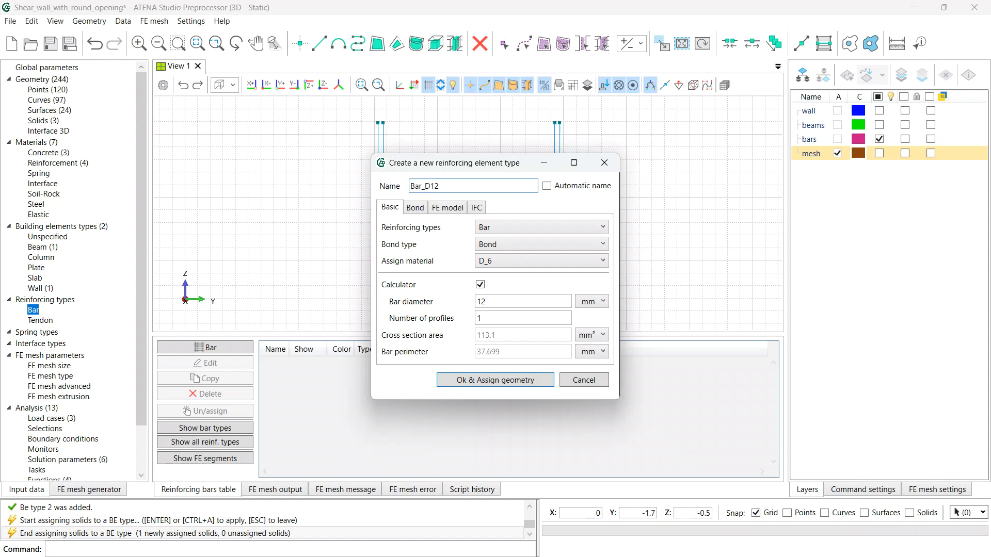
pyautogui.click(516, 246)
pyautogui.click(501, 284)
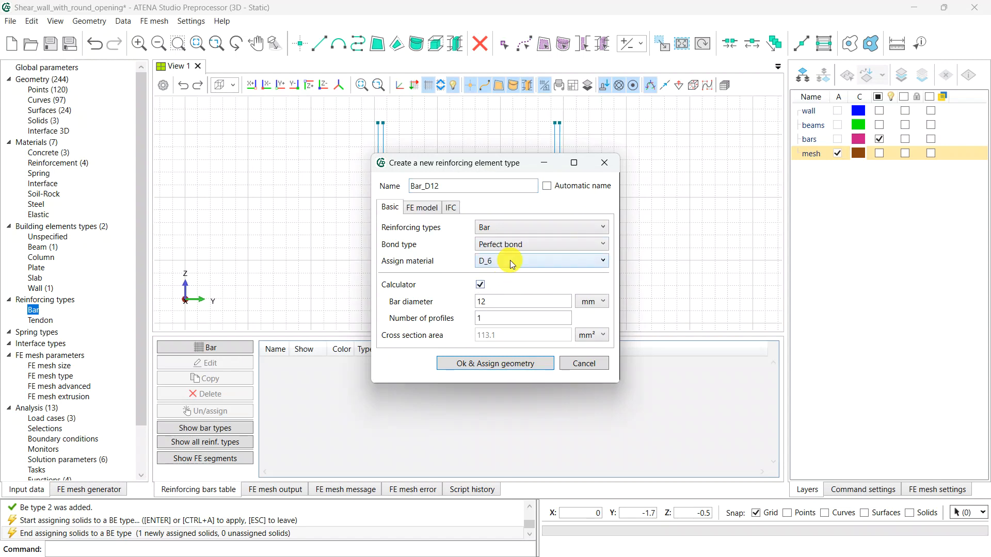
pyautogui.click(510, 260)
pyautogui.click(508, 303)
pyautogui.click(500, 362)
pyautogui.moveTo(591, 148); pyautogui.dragTo(516, 133)
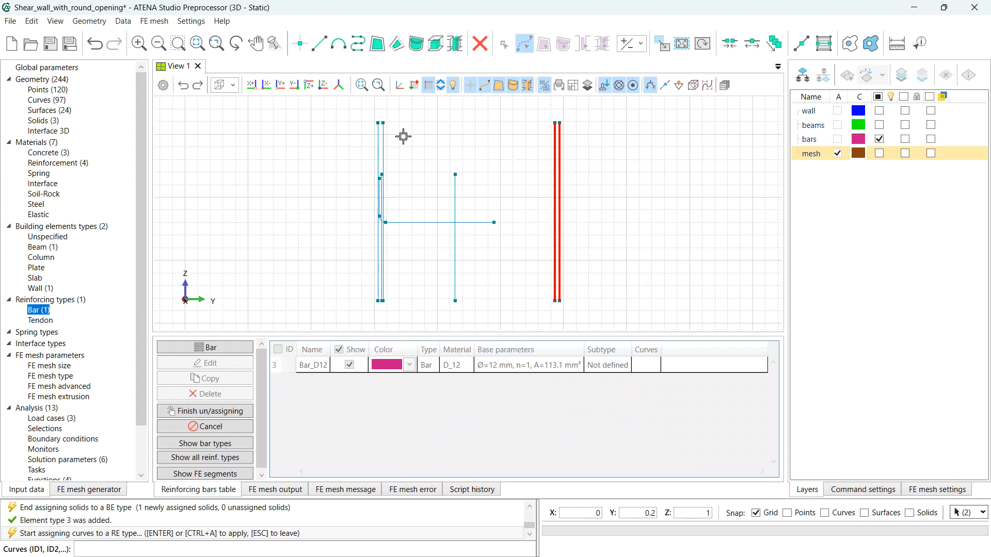
pyautogui.moveTo(402, 134); pyautogui.dragTo(346, 140)
pyautogui.press('Return')
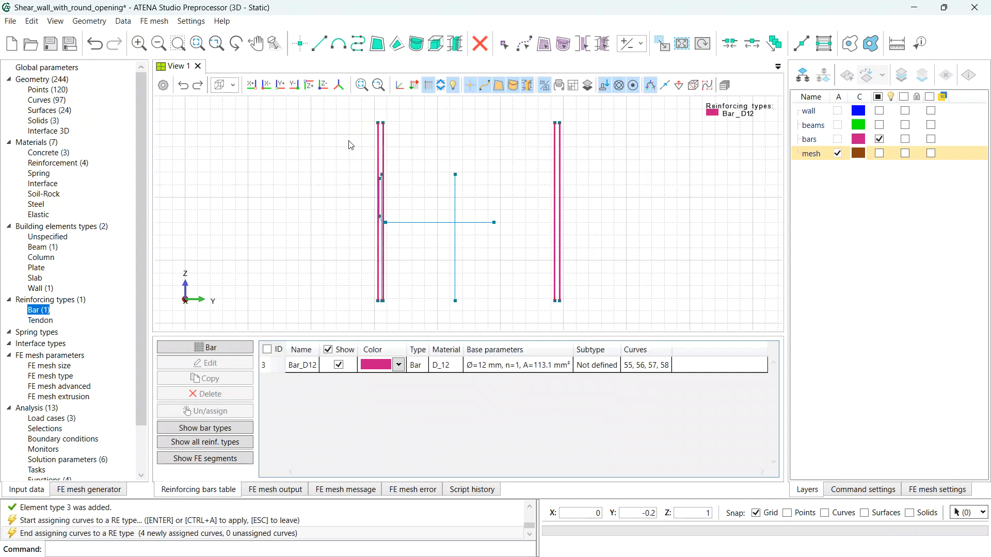
# - Create Bar_D10 with D_10 material and 10 mm diameter, assigned to two inner vertical bars
pyautogui.click(227, 348)
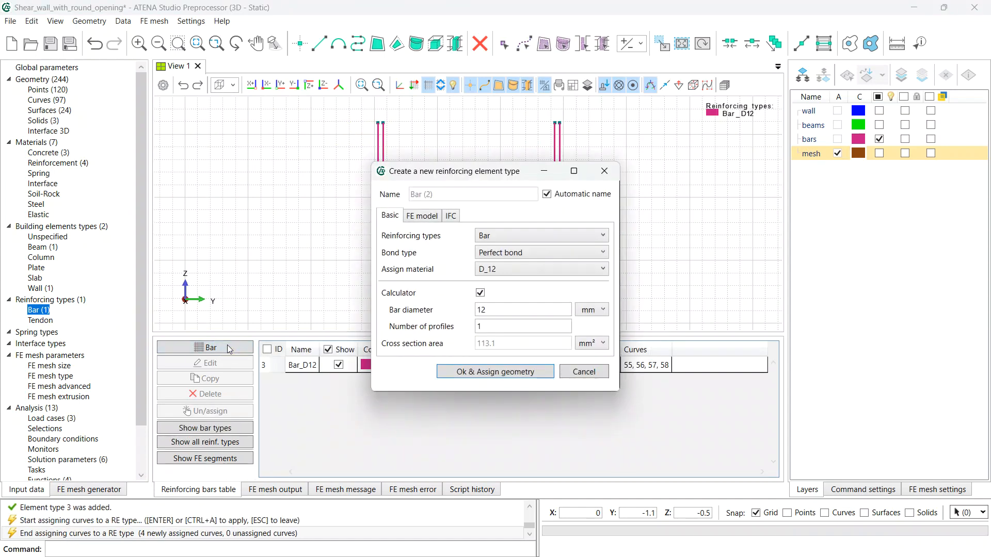
pyautogui.click(548, 194)
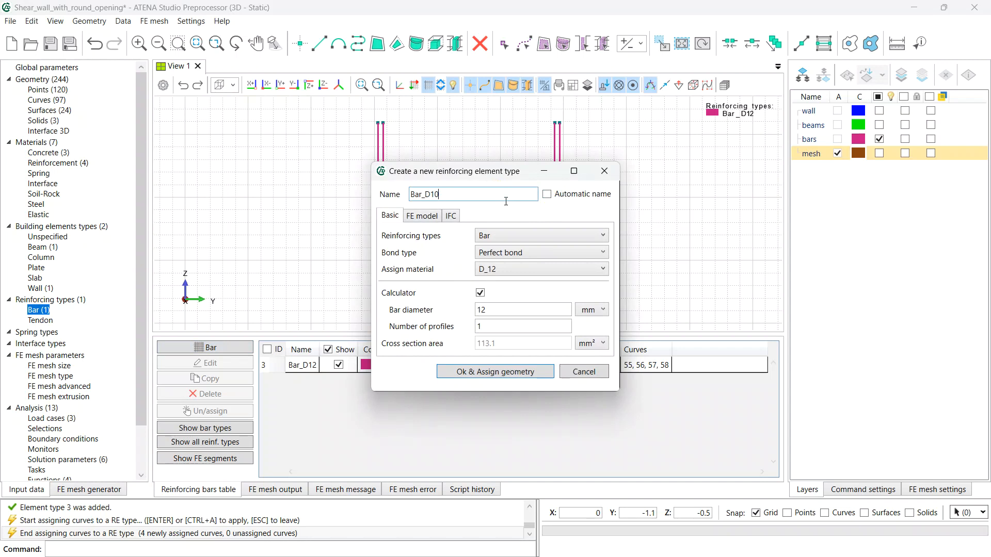
pyautogui.click(516, 269)
pyautogui.click(509, 319)
pyautogui.doubleClick(492, 311)
pyautogui.write('1')
pyautogui.click(509, 348)
pyautogui.click(497, 373)
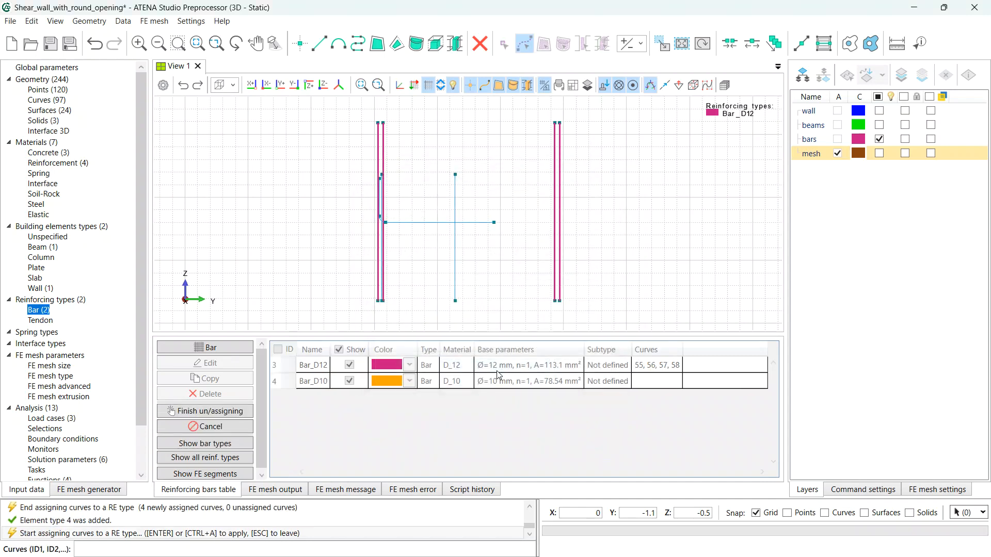
pyautogui.click(456, 278)
pyautogui.scroll(1, 389, 274)
pyautogui.scroll(1, 382, 274)
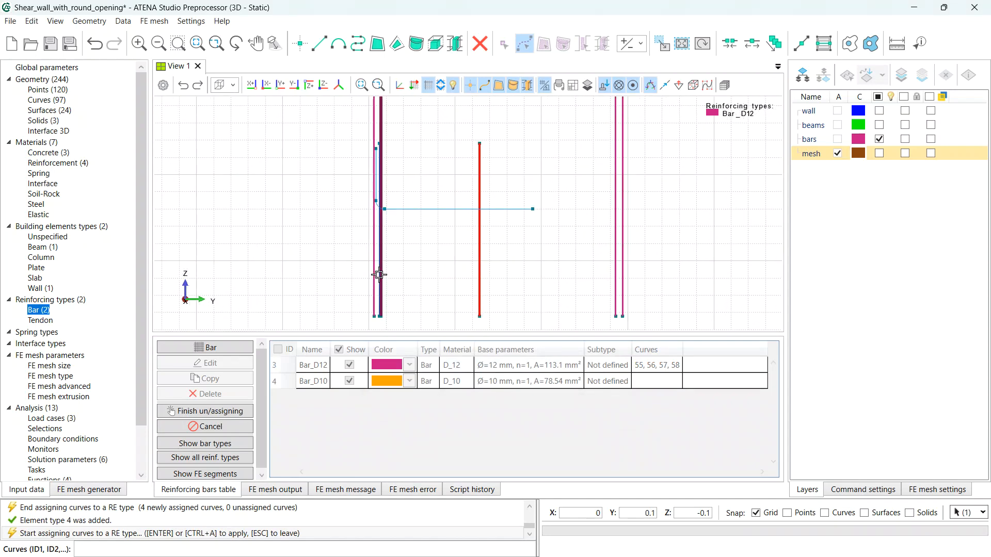
pyautogui.scroll(2, 379, 274)
pyautogui.click(379, 288)
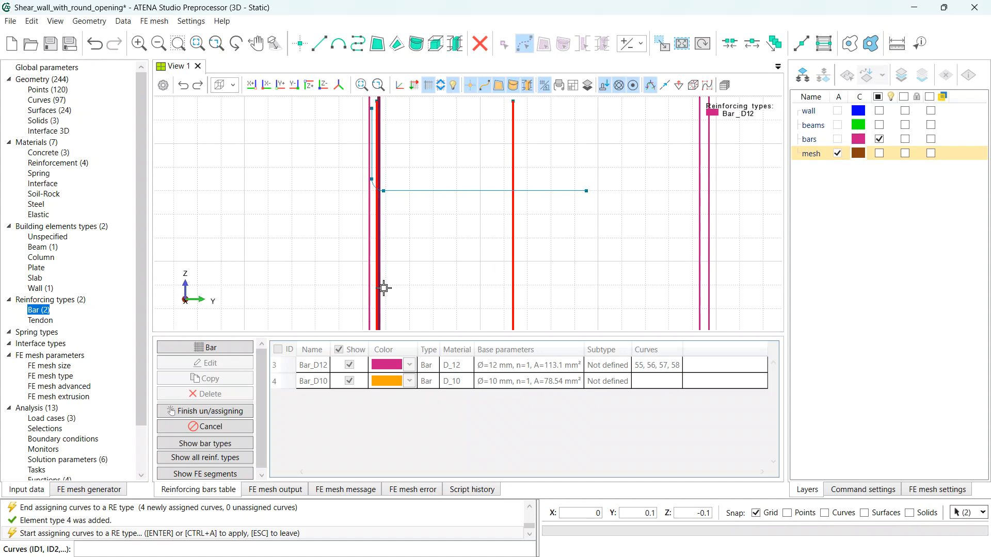
pyautogui.press('Return')
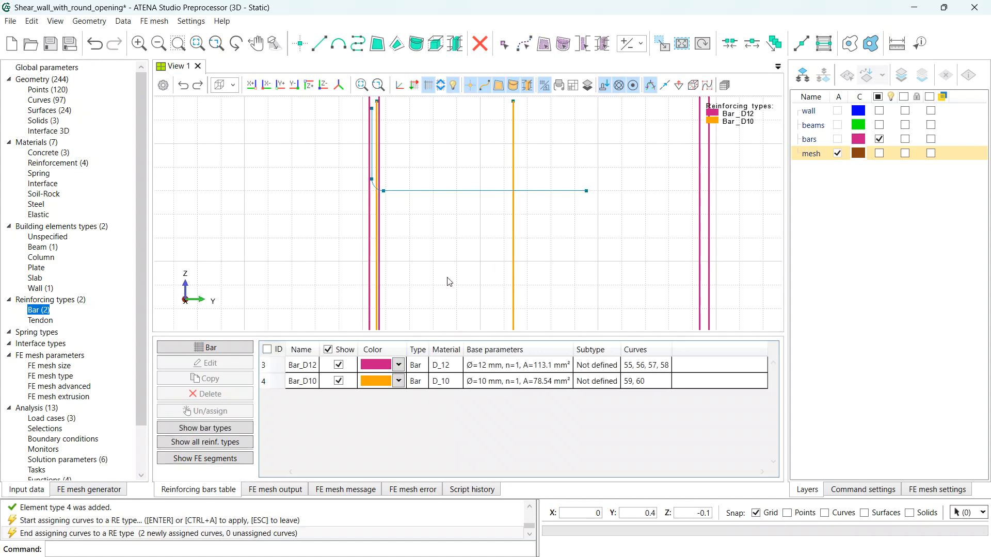
pyautogui.click(223, 348)
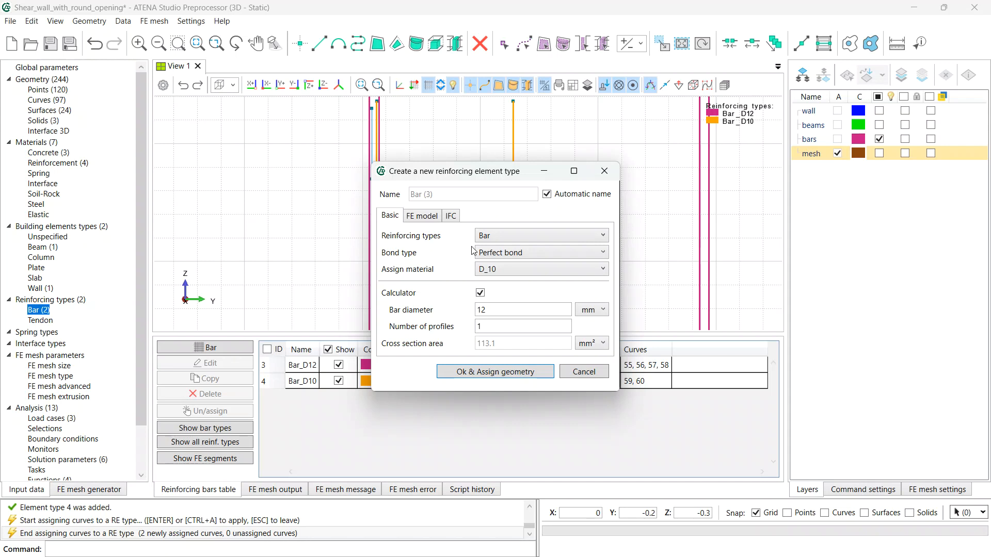
# - Give a third bar type D_8 material and assign the horizontal bar, short vertical bar and bend
pyautogui.click(507, 268)
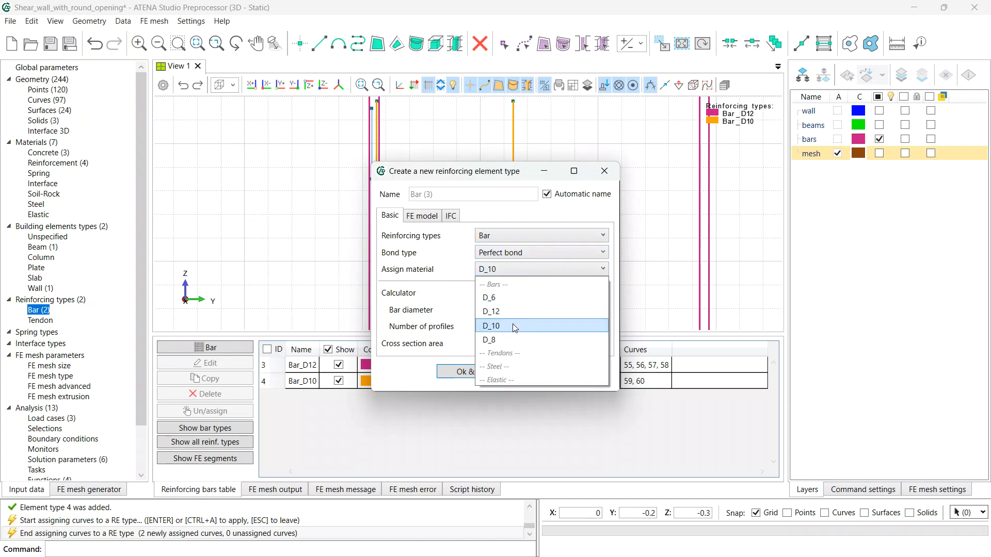
pyautogui.click(511, 340)
pyautogui.moveTo(496, 310); pyautogui.dragTo(456, 310)
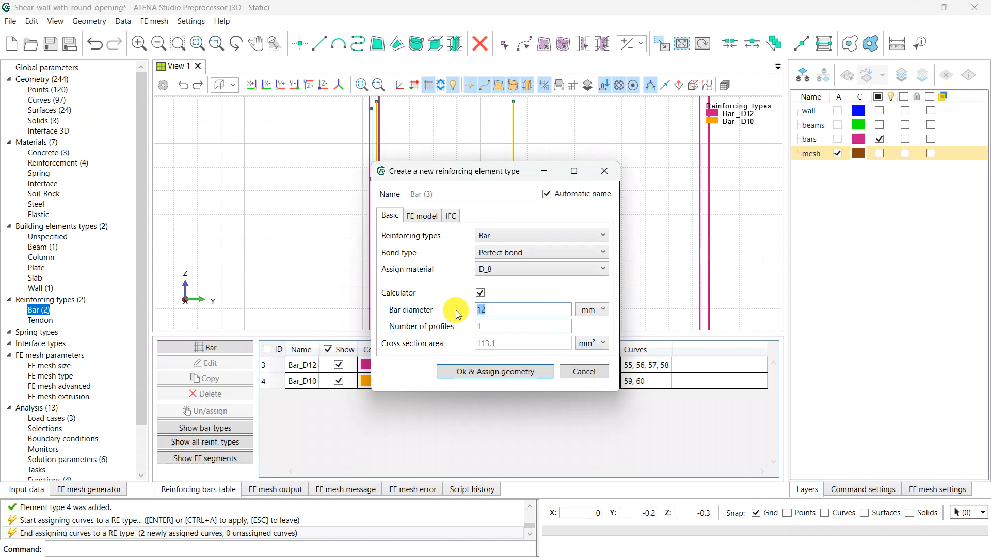
pyautogui.click(501, 373)
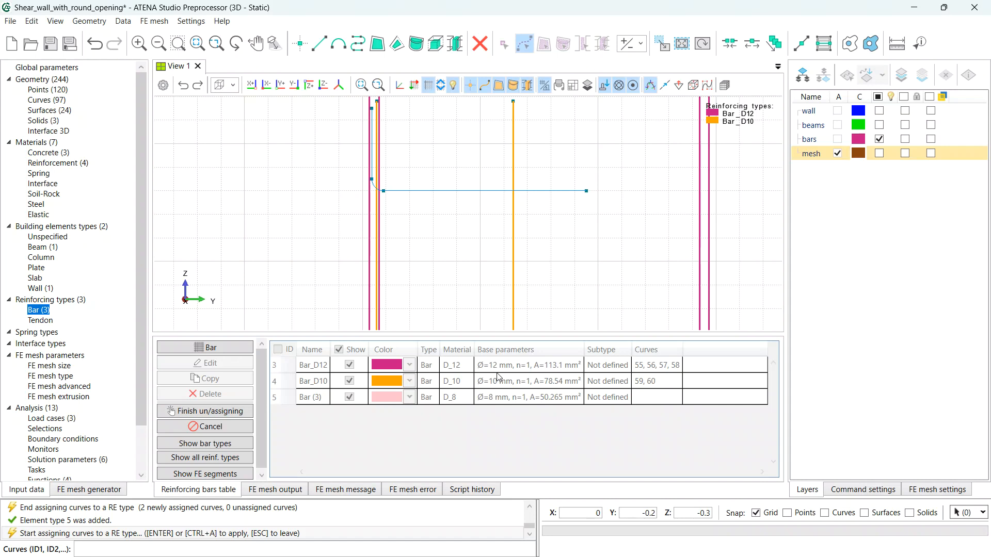
pyautogui.click(320, 401)
pyautogui.click(445, 191)
pyautogui.scroll(1, 370, 160)
pyautogui.click(369, 170)
pyautogui.click(370, 195)
pyautogui.press('Return')
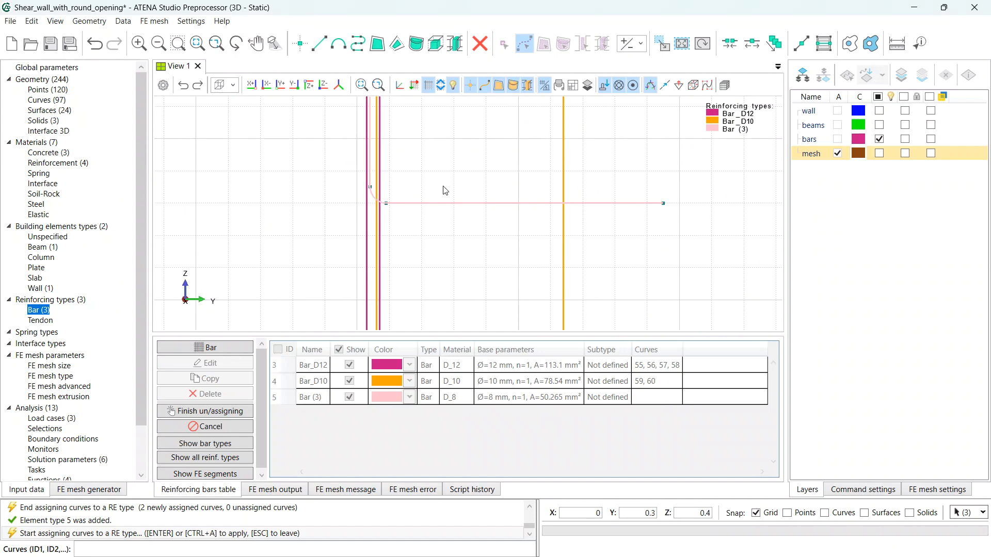
# - Rename the third bar type to Bar_D8, then show the mesh layer instead of bars
pyautogui.doubleClick(319, 397)
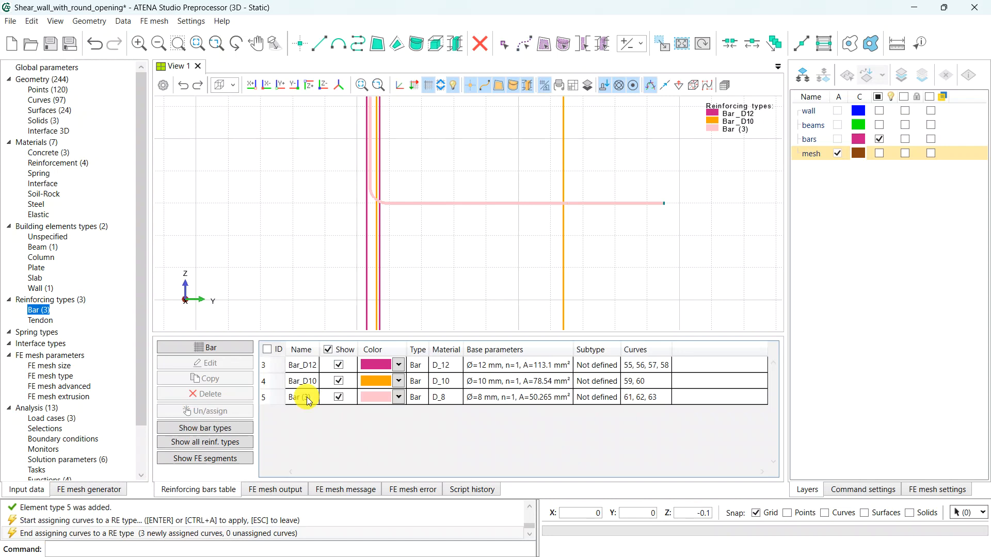
pyautogui.click(547, 194)
pyautogui.click(481, 194)
pyautogui.press('BackSpace')
pyautogui.press('BackSpace')
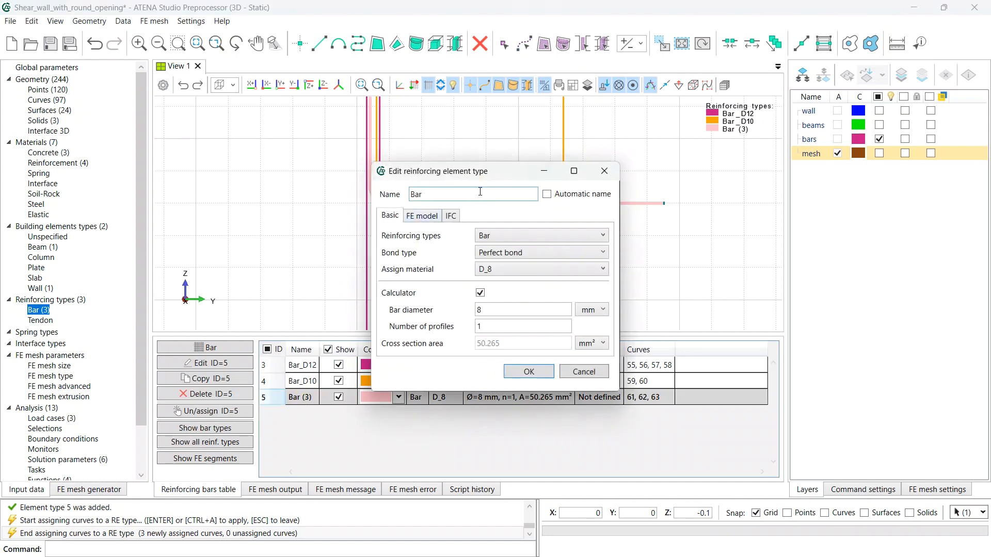
pyautogui.press('Return')
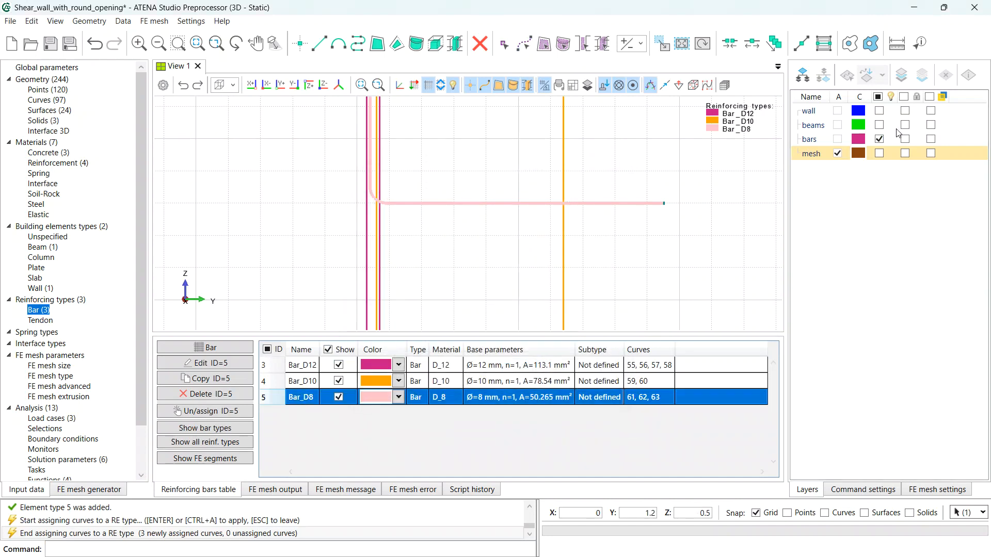
pyautogui.click(879, 139)
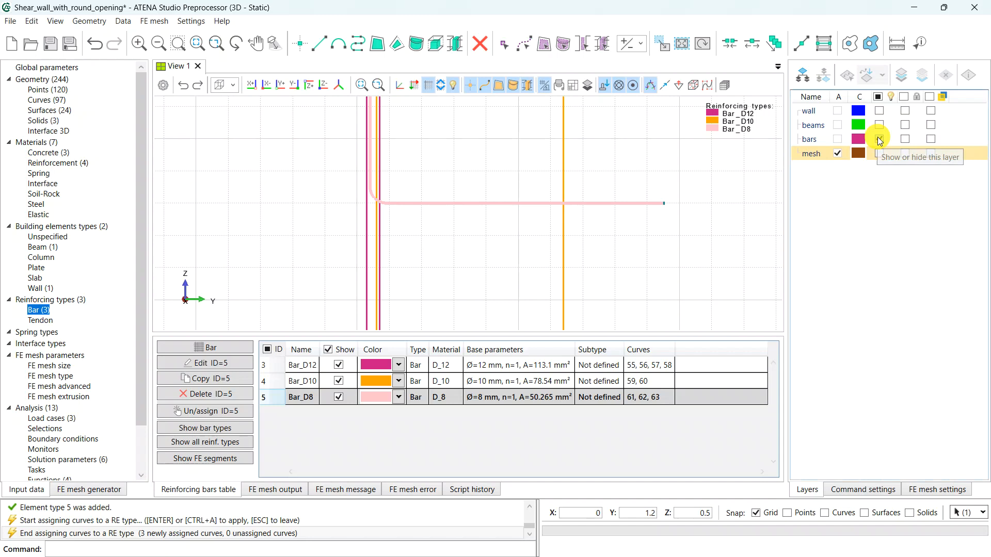
pyautogui.click(879, 153)
# - Create Bar_D6 with 6 mm diameter on all 34 grid curves, then redisplay the bars layer
pyautogui.scroll(-5, 582, 236)
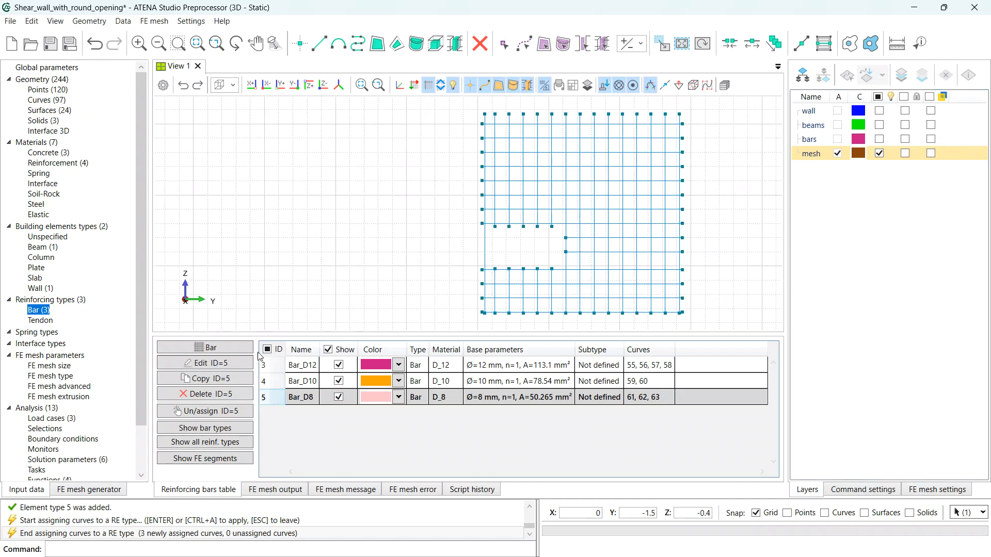
pyautogui.click(230, 346)
pyautogui.click(546, 194)
pyautogui.click(491, 193)
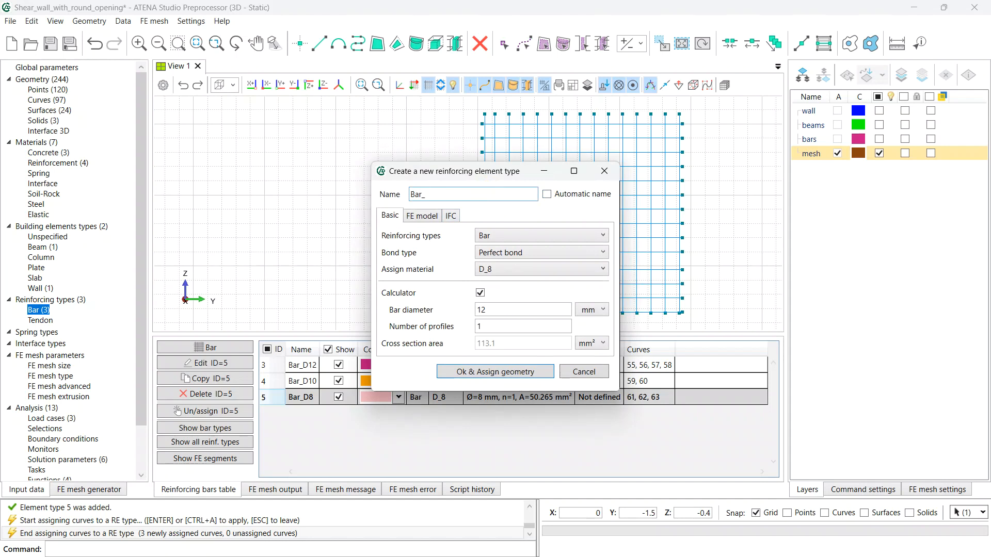
pyautogui.doubleClick(491, 310)
pyautogui.write('6')
pyautogui.click(520, 328)
pyautogui.click(523, 372)
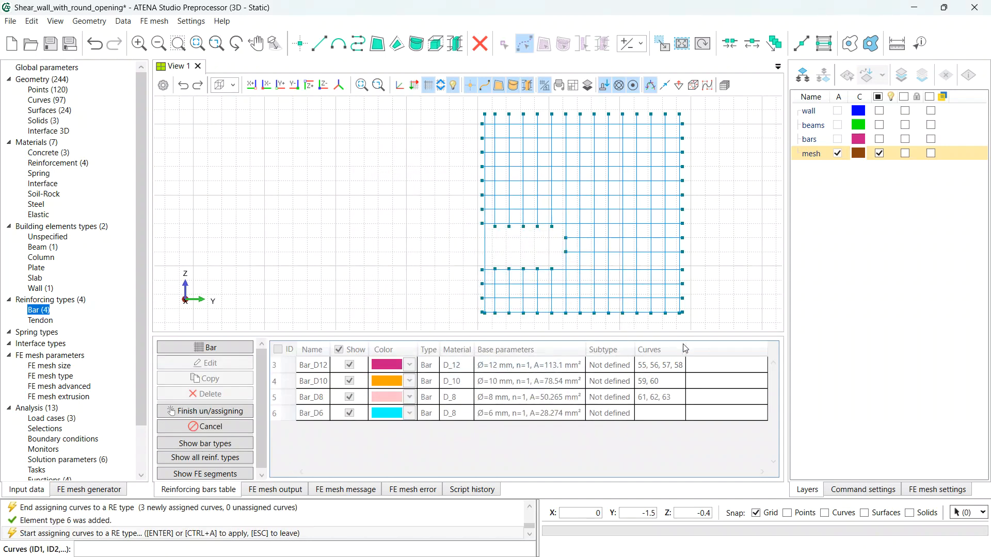
pyautogui.moveTo(695, 323); pyautogui.dragTo(425, 91)
pyautogui.press('Return')
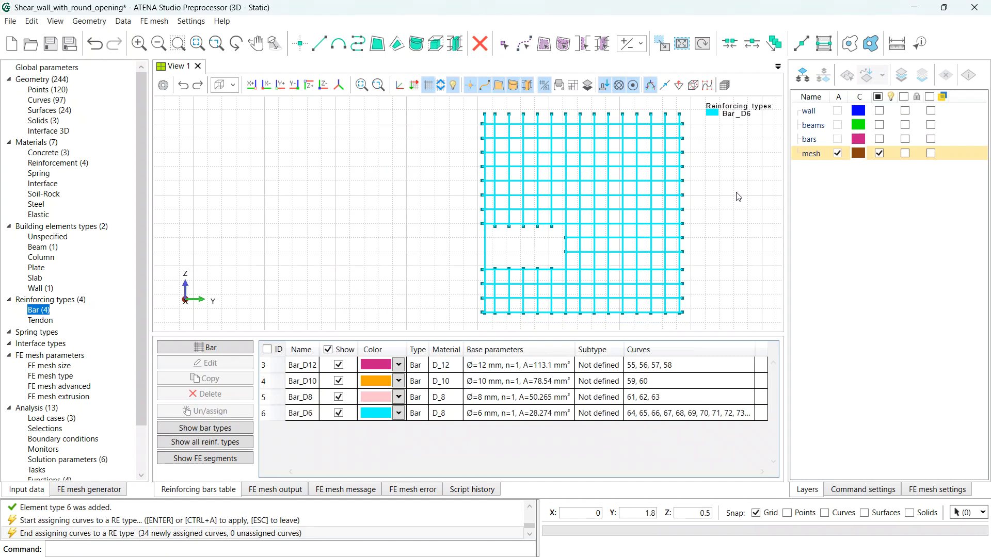
pyautogui.click(880, 139)
# - Show the beams and wall layers in a tilted perspective view and save the project
pyautogui.click(880, 125)
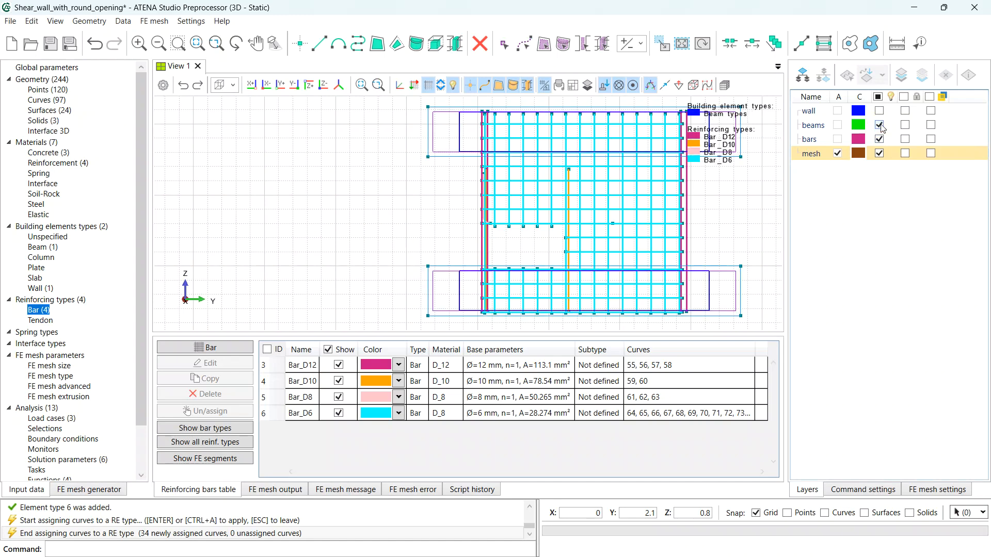
pyautogui.click(879, 110)
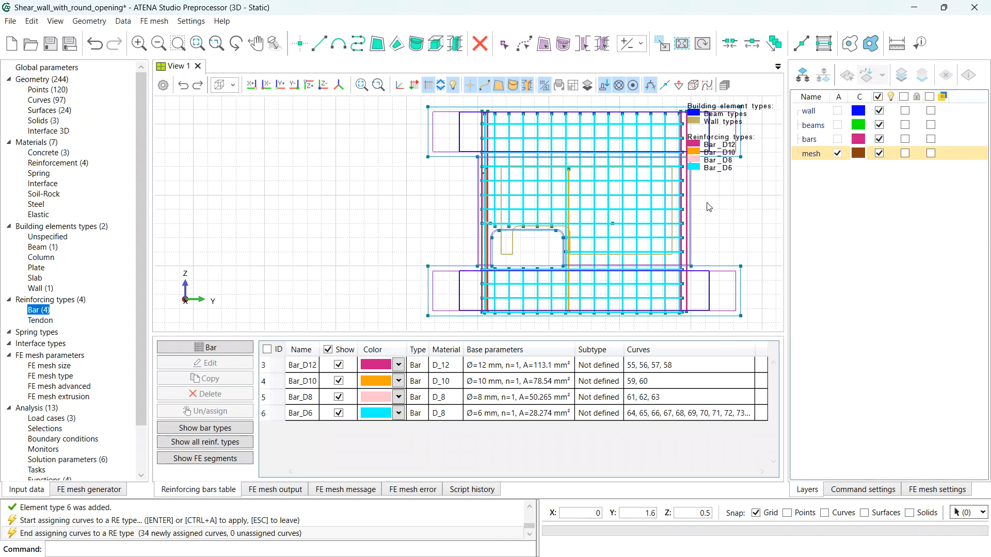
pyautogui.moveTo(705, 203); pyautogui.dragTo(637, 202, button='middle')
pyautogui.moveTo(637, 202); pyautogui.dragTo(630, 206, button='right')
pyautogui.keyDown('ctrl'); pyautogui.moveTo(629, 209); pyautogui.dragTo(540, 249); pyautogui.keyUp('ctrl')
pyautogui.scroll(-4, 542, 252)
pyautogui.moveTo(542, 208); pyautogui.dragTo(466, 194, button='right')
pyautogui.keyDown('ctrl'); pyautogui.moveTo(466, 246); pyautogui.dragTo(406, 230); pyautogui.keyUp('ctrl')
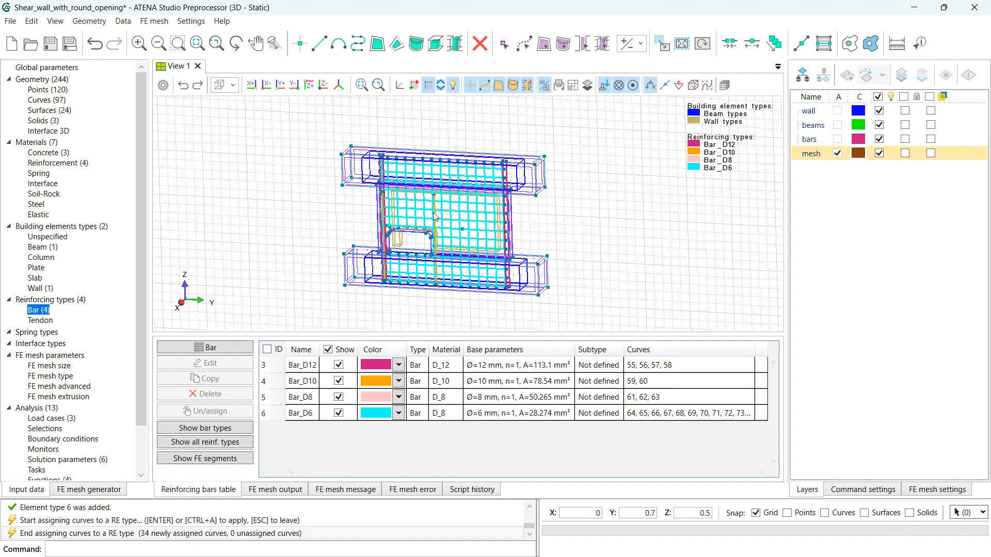
pyautogui.hotkey('ctrl', 's')
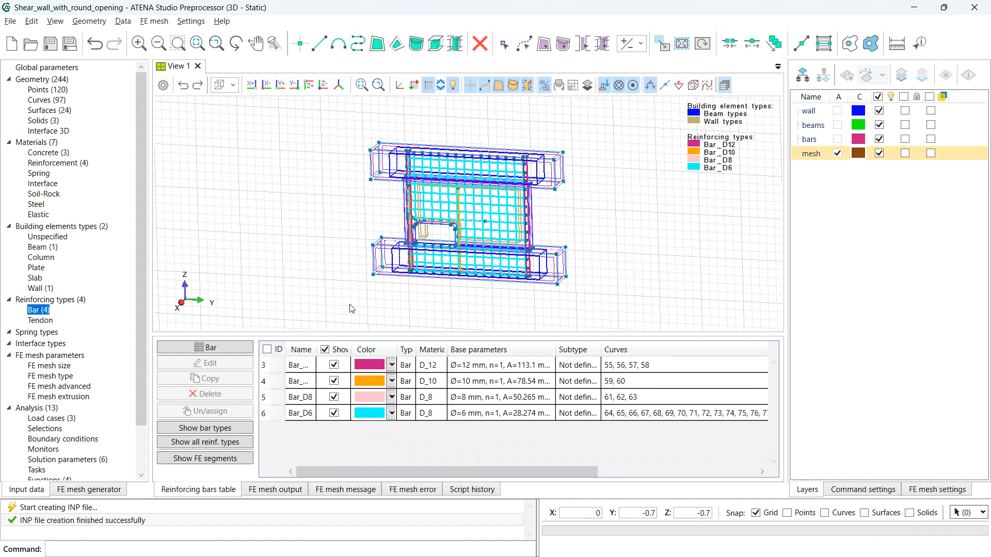
# - Change Bar_D6's material from D_8 to D_6
pyautogui.doubleClick(294, 415)
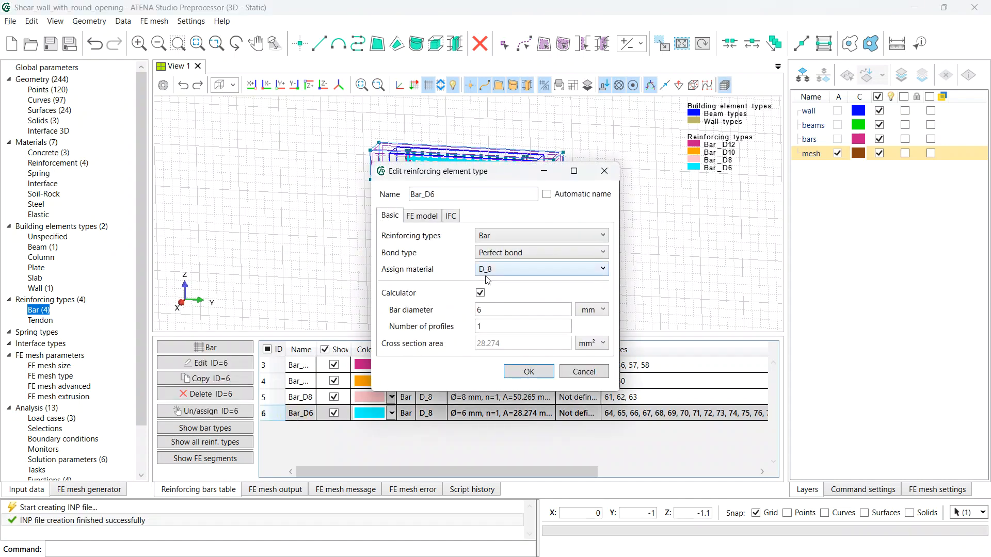
pyautogui.click(488, 269)
pyautogui.click(494, 301)
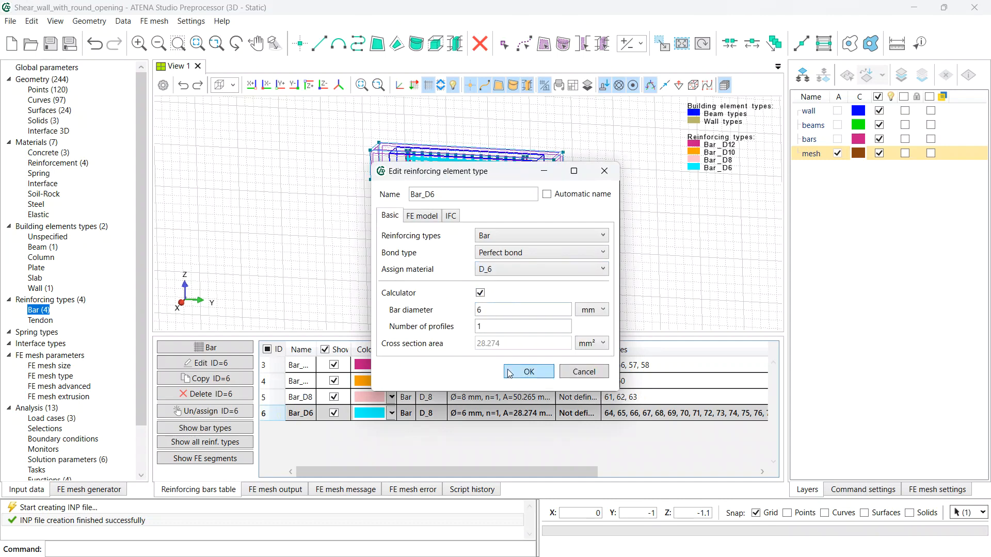
pyautogui.click(525, 375)
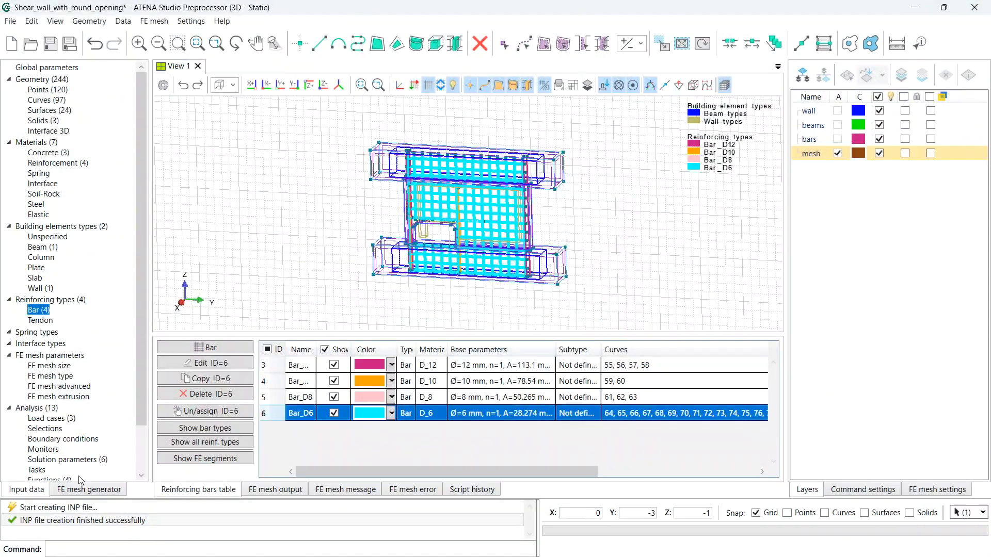
# - Preview and inspect the FE mesh, then hide it along with the mesh and bars layers
pyautogui.click(79, 490)
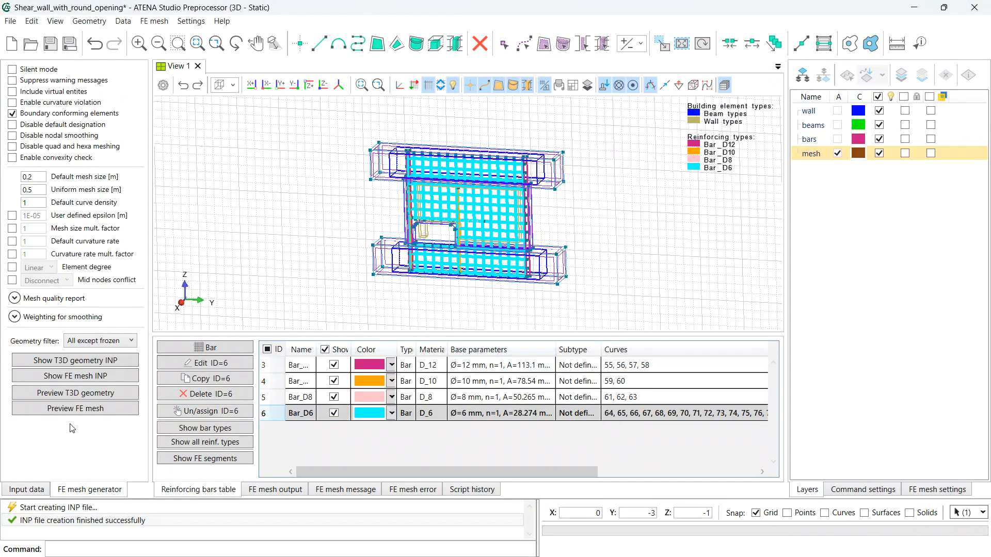
pyautogui.click(78, 410)
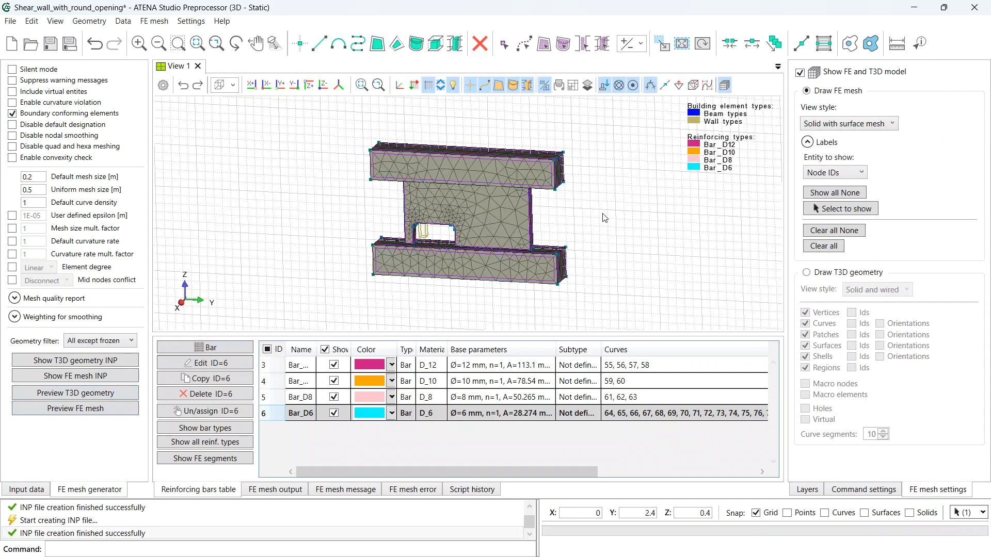
pyautogui.moveTo(591, 194)
pyautogui.mouseDown()
pyautogui.moveTo(441, 207)
pyautogui.moveTo(496, 170)
pyautogui.moveTo(544, 209)
pyautogui.moveTo(593, 200)
pyautogui.moveTo(575, 195)
pyautogui.moveTo(599, 208)
pyautogui.mouseUp()
pyautogui.click(800, 73)
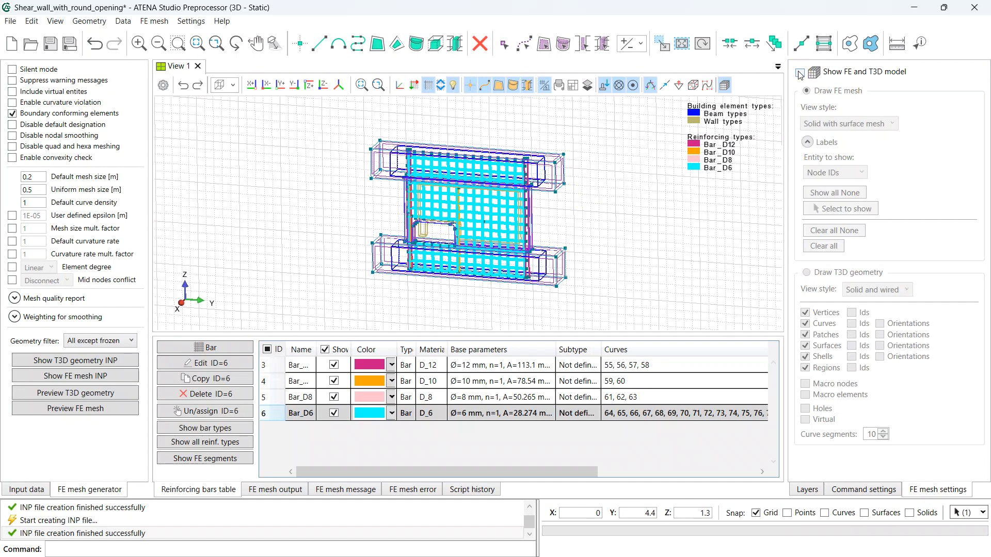
pyautogui.click(808, 490)
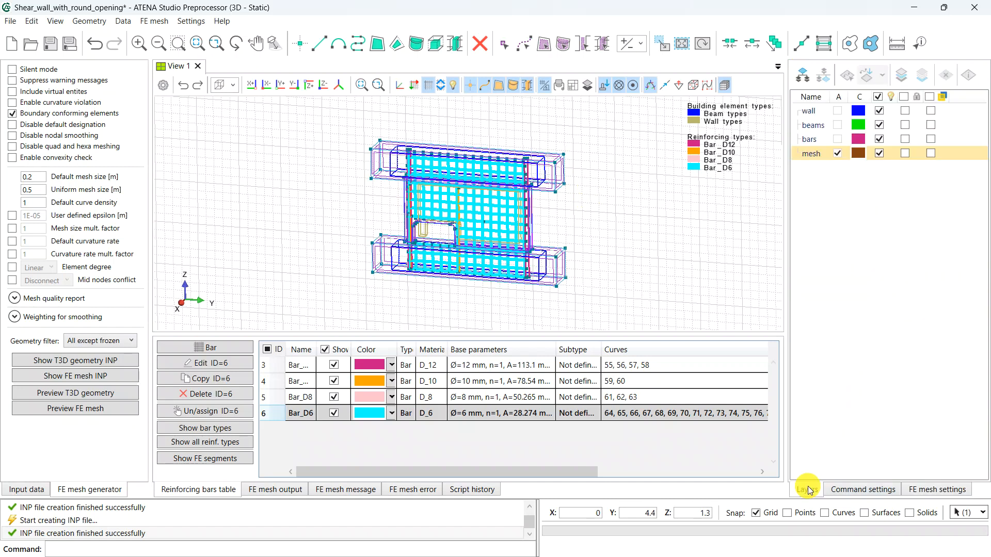
pyautogui.click(879, 153)
pyautogui.click(879, 139)
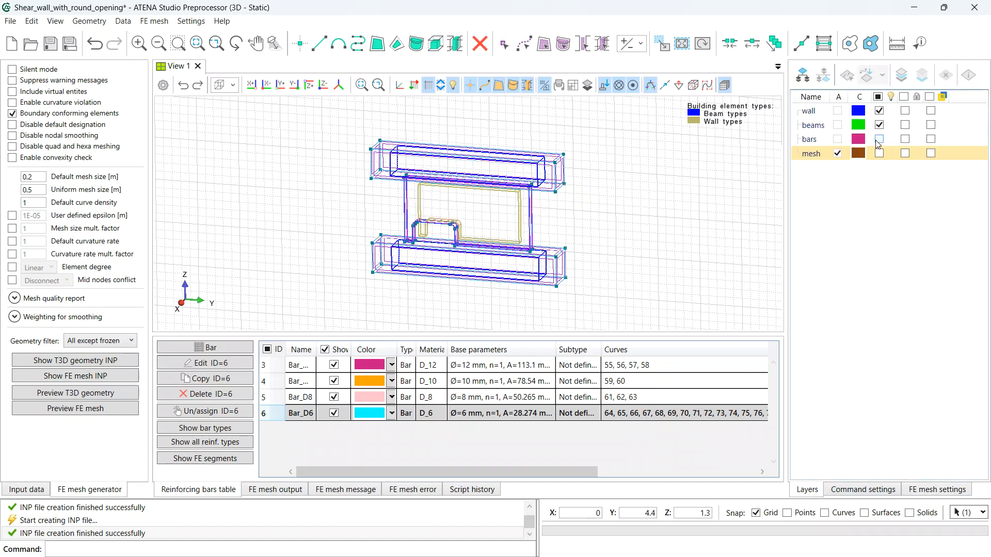
# - Save, then assign a structured solid FE mesh type to both beams
pyautogui.click(26, 488)
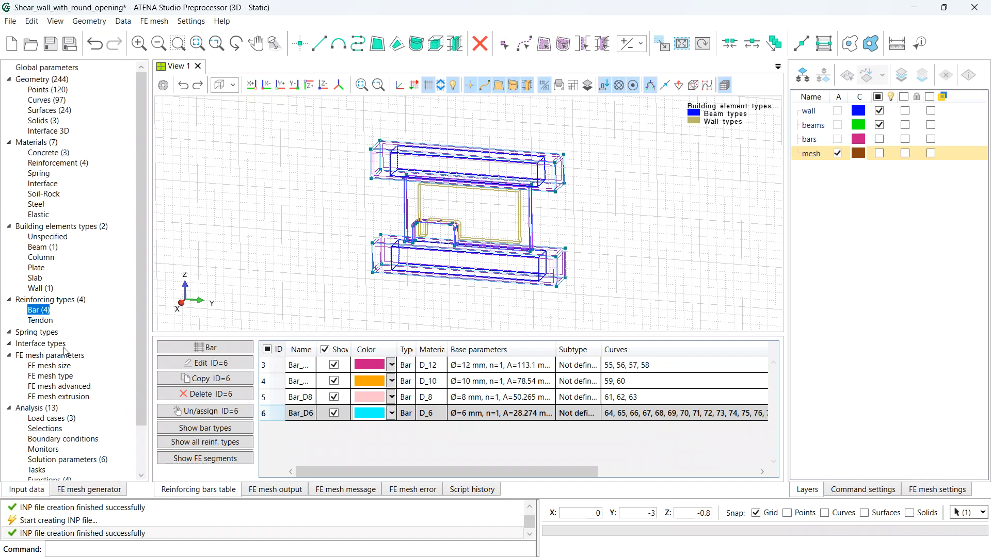
pyautogui.click(63, 376)
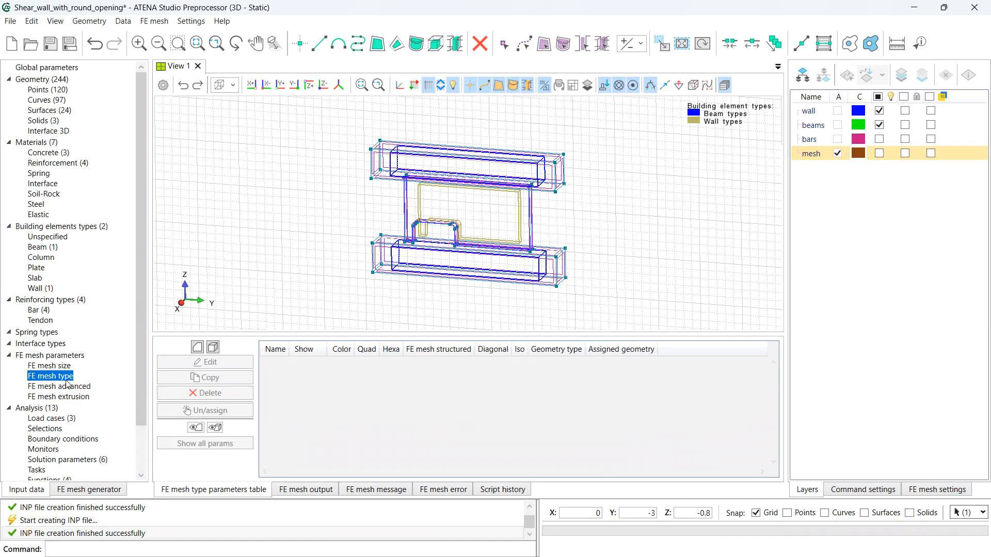
pyautogui.hotkey('ctrl', 's')
pyautogui.click(214, 348)
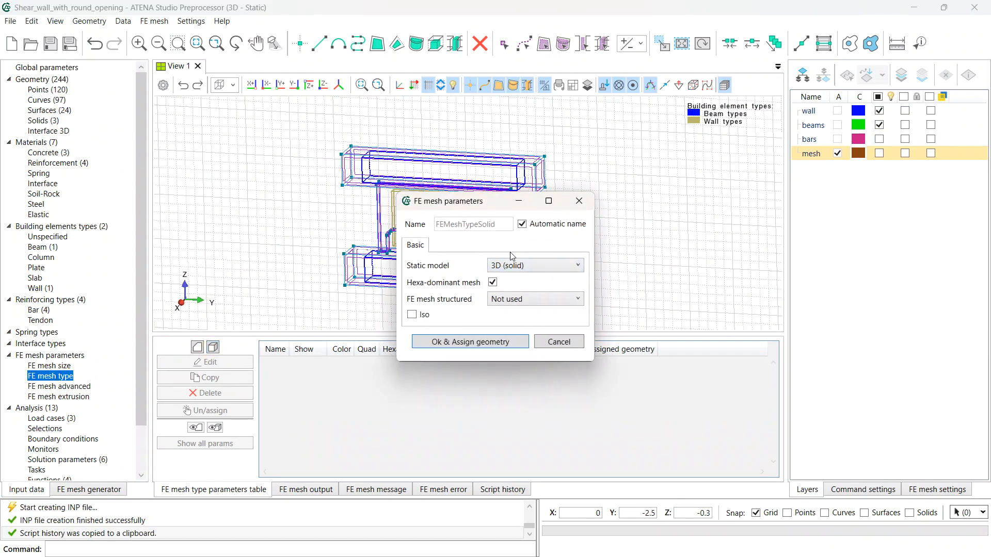
pyautogui.click(516, 306)
pyautogui.click(516, 321)
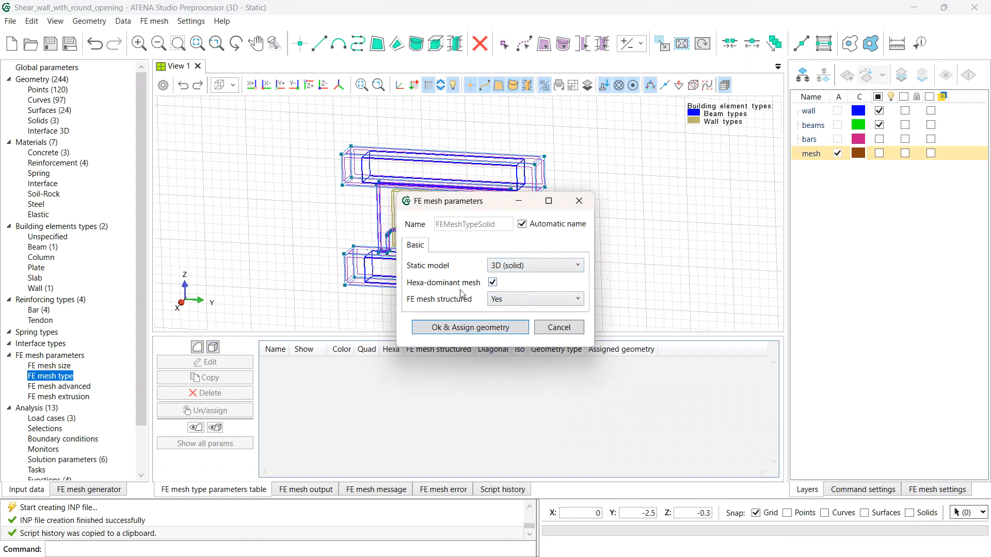
pyautogui.click(447, 327)
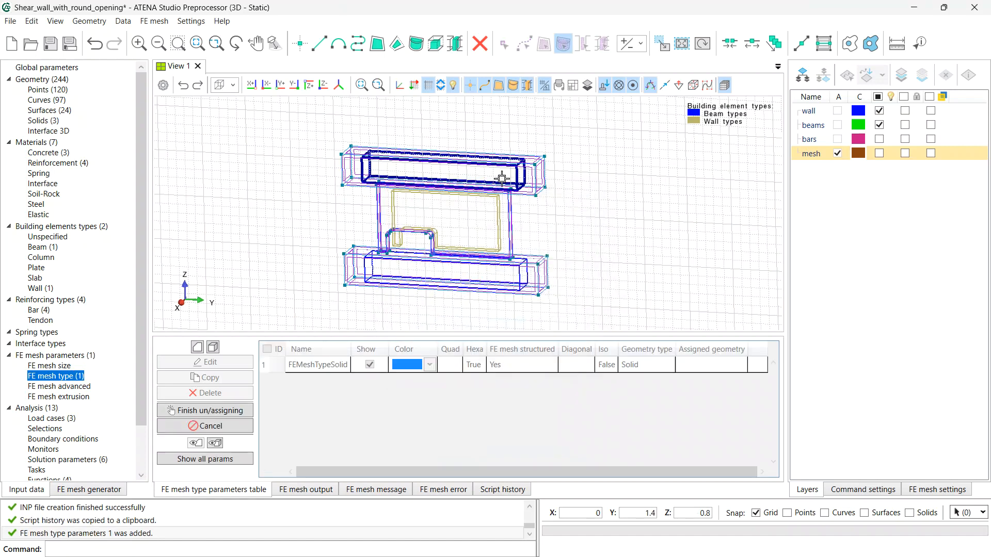
pyautogui.click(512, 273)
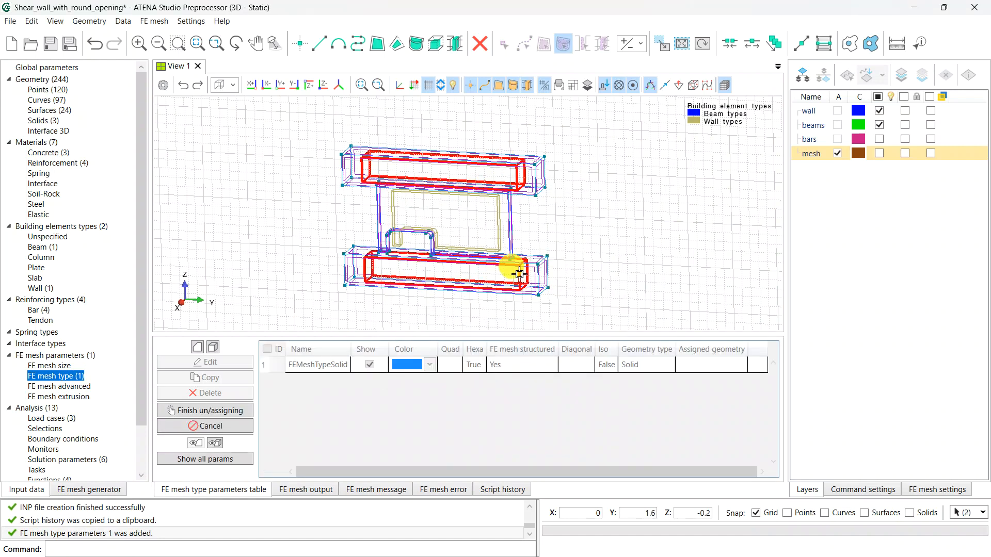
pyautogui.press('Return')
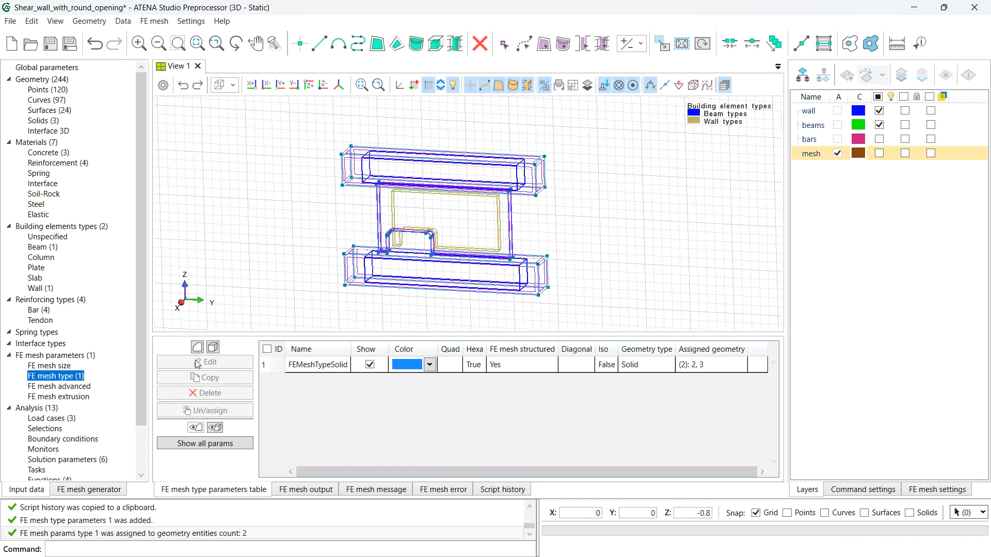
# - Assign a structured surface FE mesh type to the wall surface
pyautogui.click(213, 347)
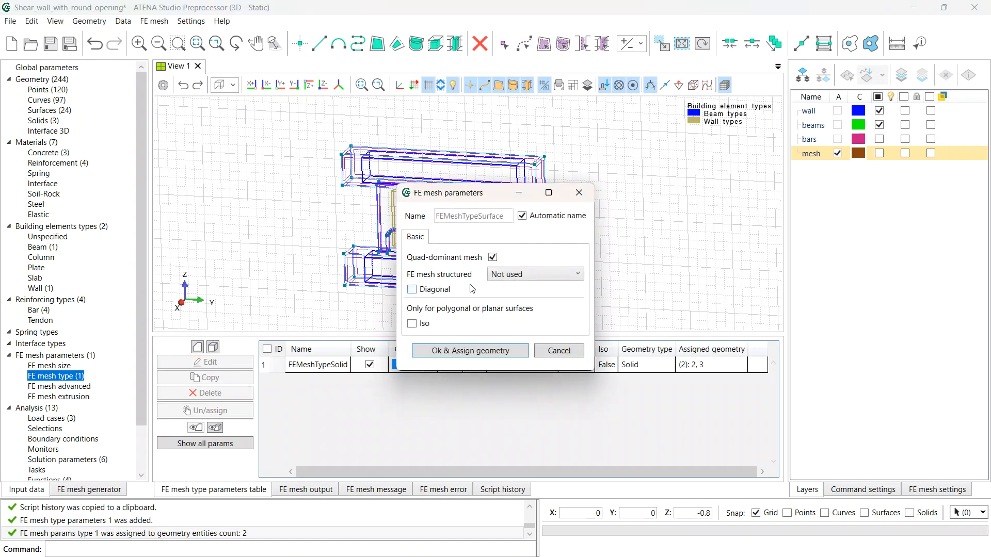
pyautogui.click(519, 274)
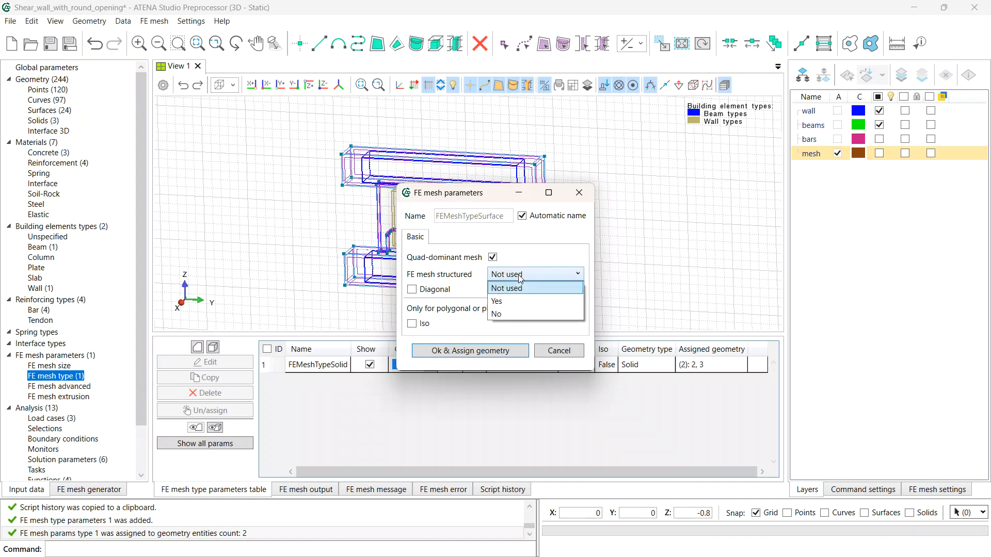
pyautogui.click(512, 303)
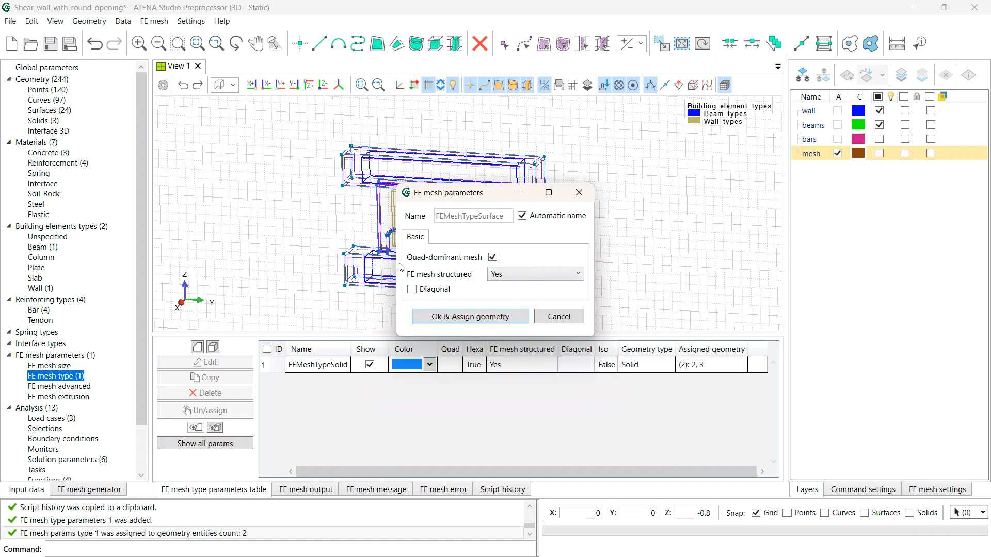
pyautogui.click(466, 317)
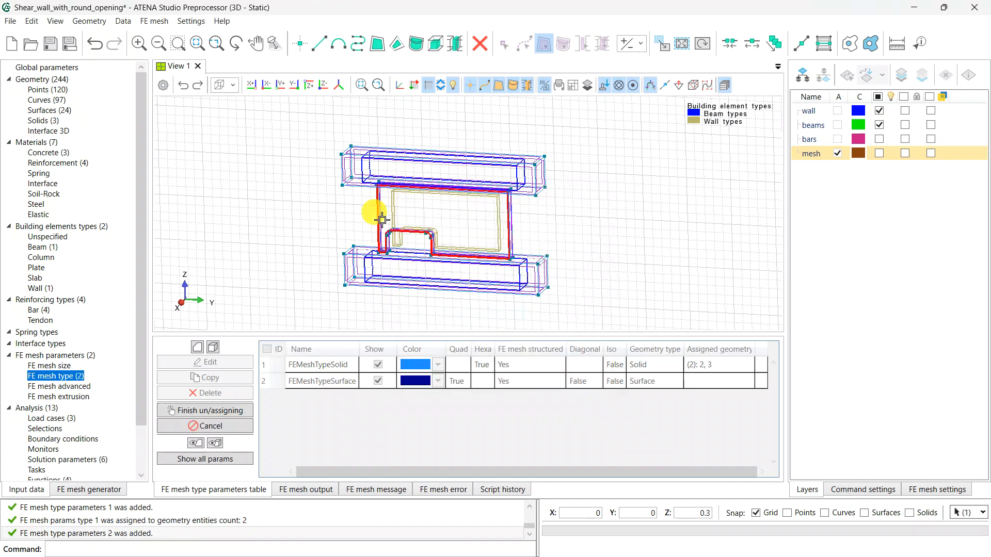
pyautogui.rightClick(608, 253)
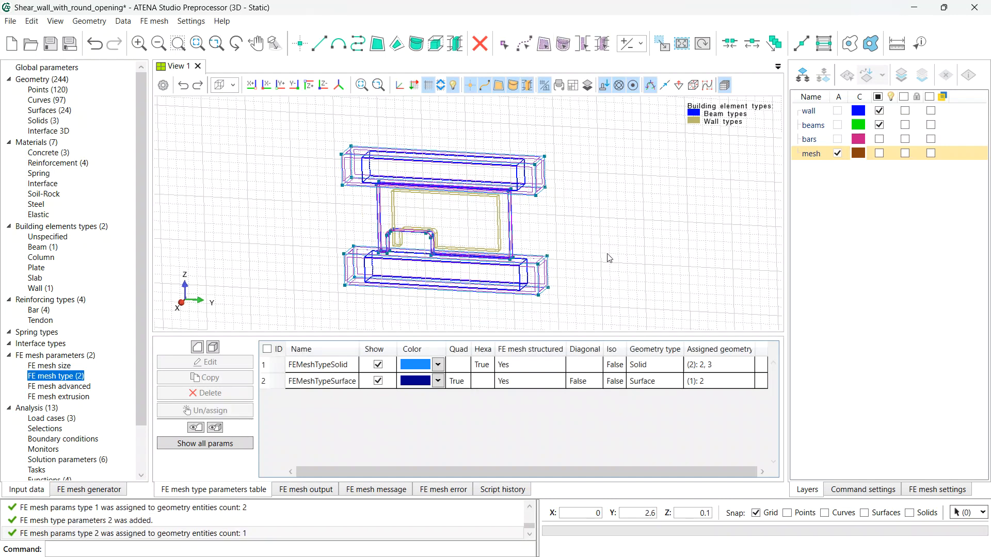
pyautogui.click(118, 490)
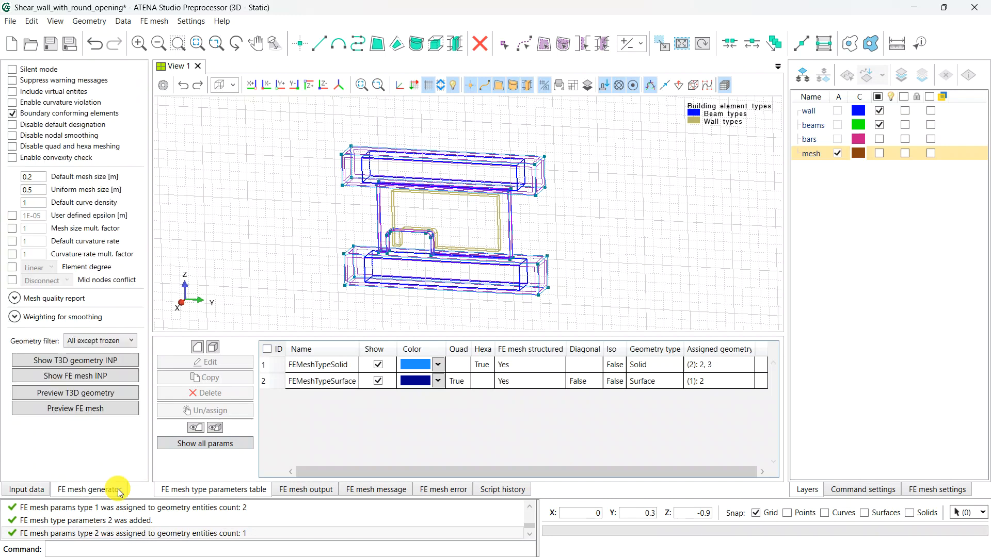
# - Regenerate the FE mesh preview with the structured types, inspect it from two angles, then hide it
pyautogui.click(71, 412)
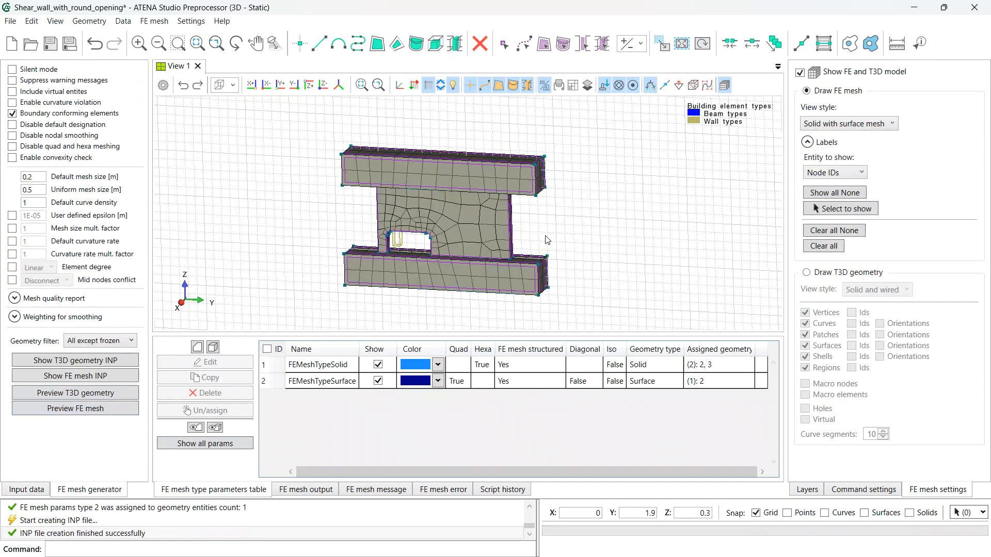
pyautogui.moveTo(633, 217); pyautogui.dragTo(487, 222, button='middle')
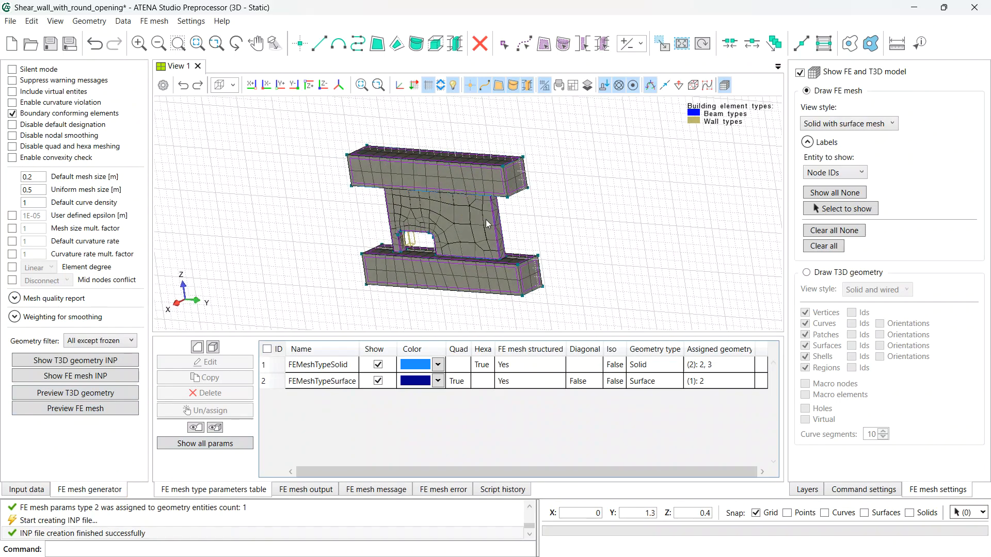
pyautogui.scroll(2, 486, 220)
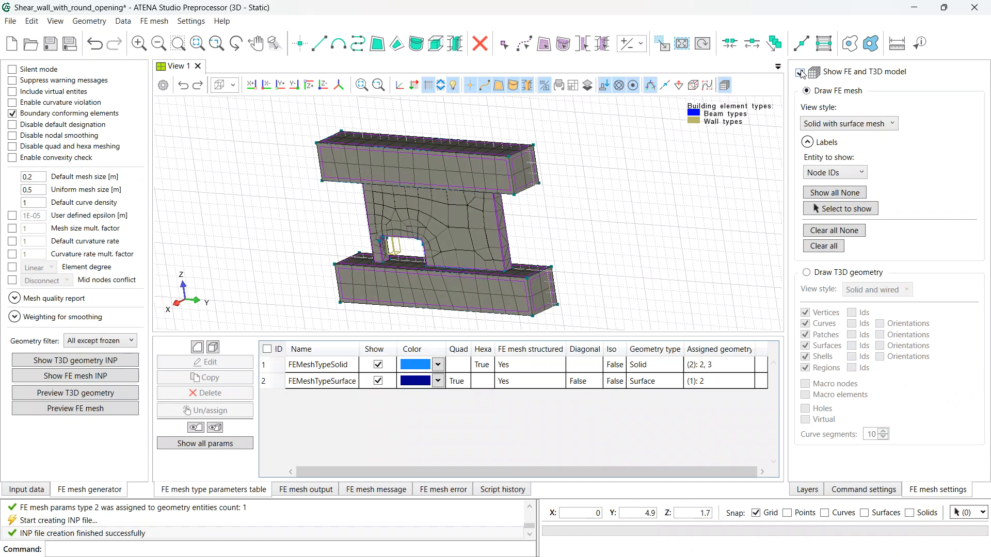
pyautogui.moveTo(455, 232); pyautogui.dragTo(391, 144, button='middle')
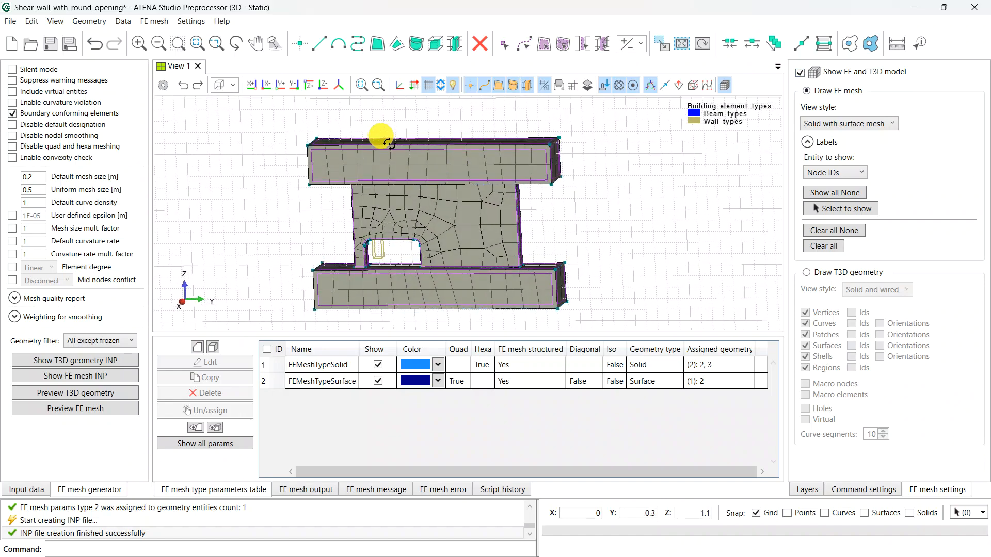
pyautogui.click(800, 72)
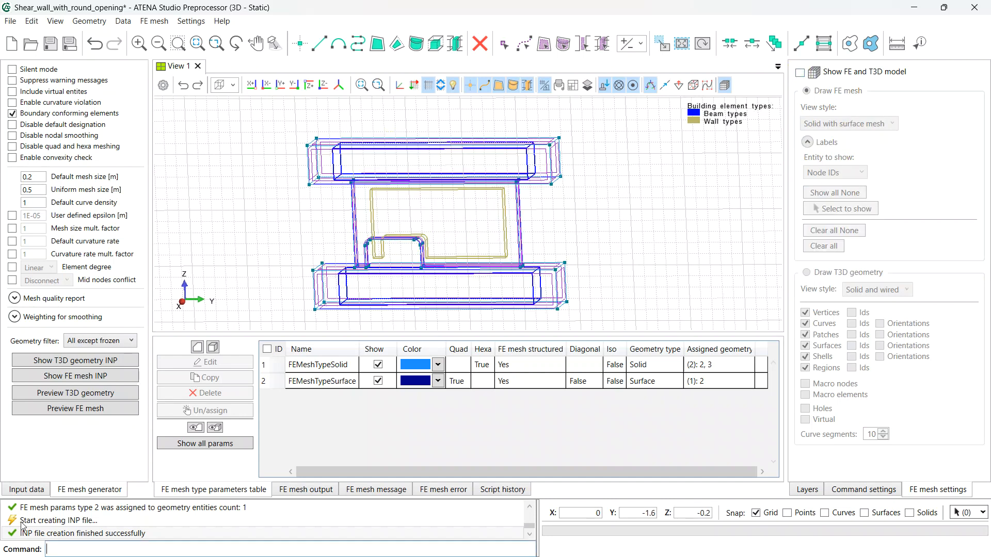
pyautogui.click(32, 490)
# - Add a user-defined equidistant 0.1 m mesh size and assign it to both beams
pyautogui.click(58, 367)
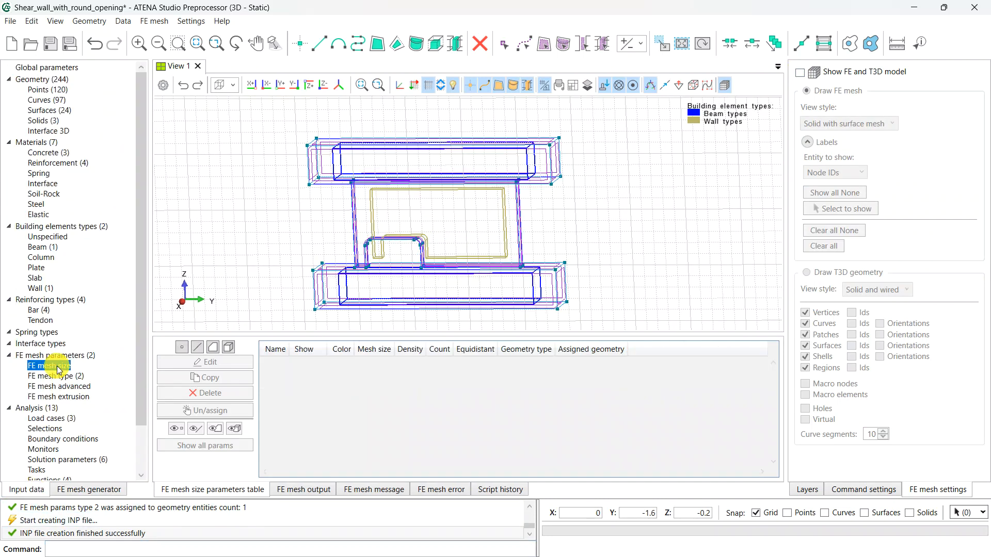
pyautogui.click(230, 350)
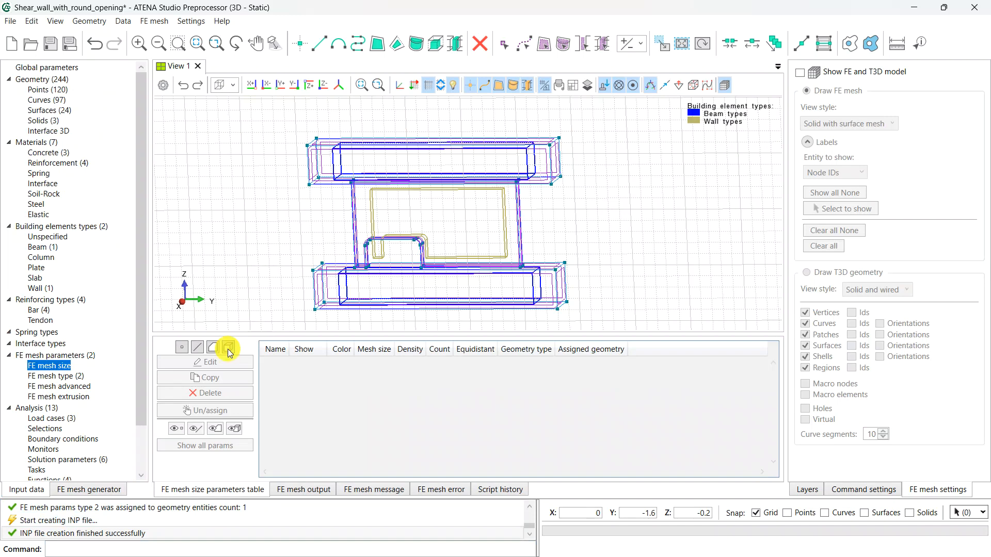
pyautogui.click(531, 265)
pyautogui.click(521, 303)
pyautogui.click(514, 283)
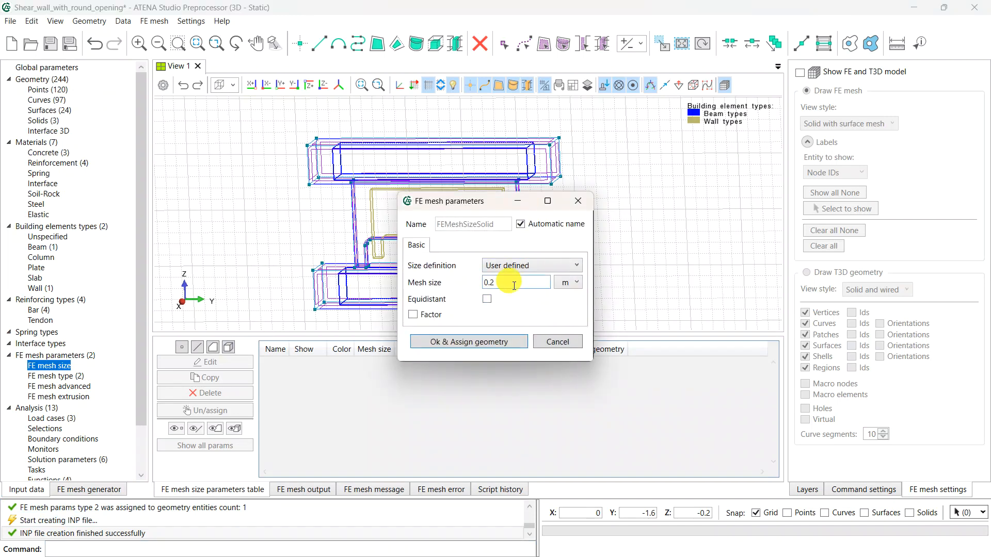
pyautogui.press('BackSpace')
pyautogui.click(488, 300)
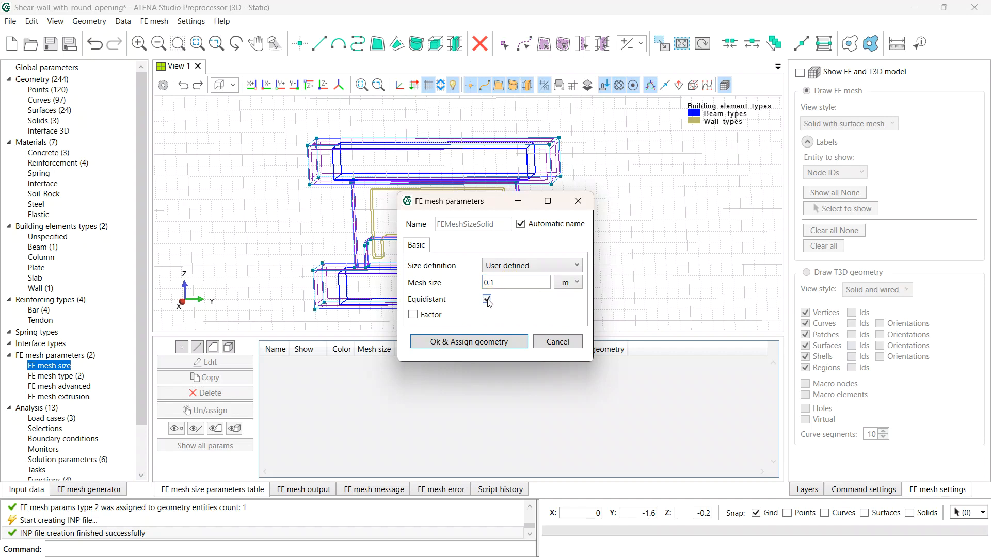
pyautogui.click(486, 342)
pyautogui.click(521, 155)
pyautogui.click(528, 292)
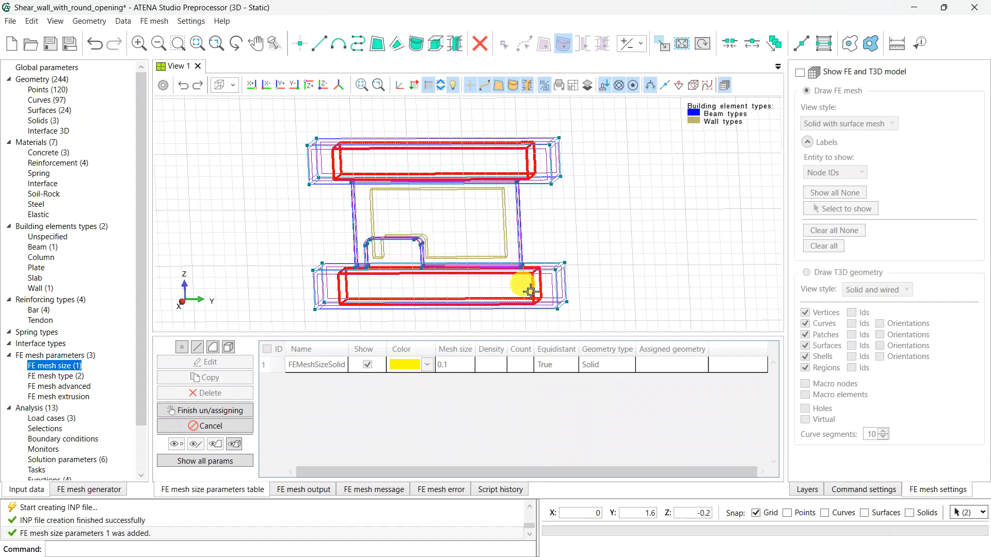
pyautogui.rightClick(664, 265)
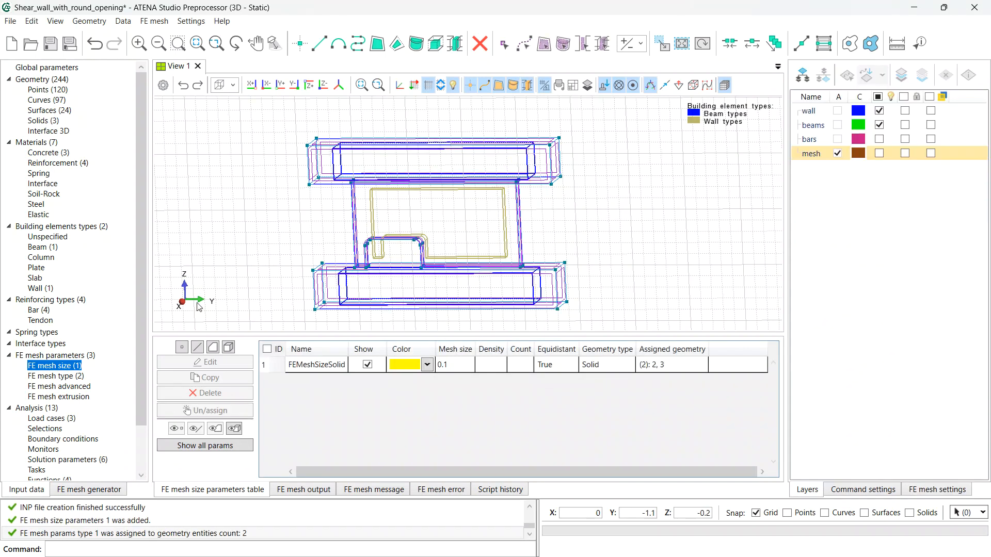
# - Add a finer 0.03 m mesh size and assign it to the wall solid
pyautogui.click(228, 347)
pyautogui.click(532, 266)
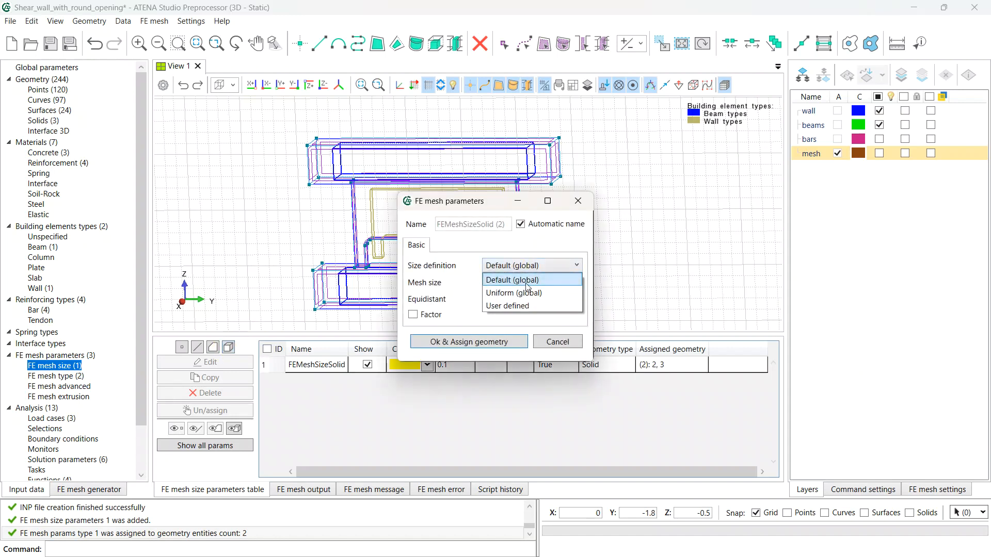
pyautogui.click(511, 306)
pyautogui.click(511, 283)
pyautogui.press('BackSpace')
pyautogui.write('03')
pyautogui.click(488, 339)
pyautogui.click(500, 221)
pyautogui.press('Return')
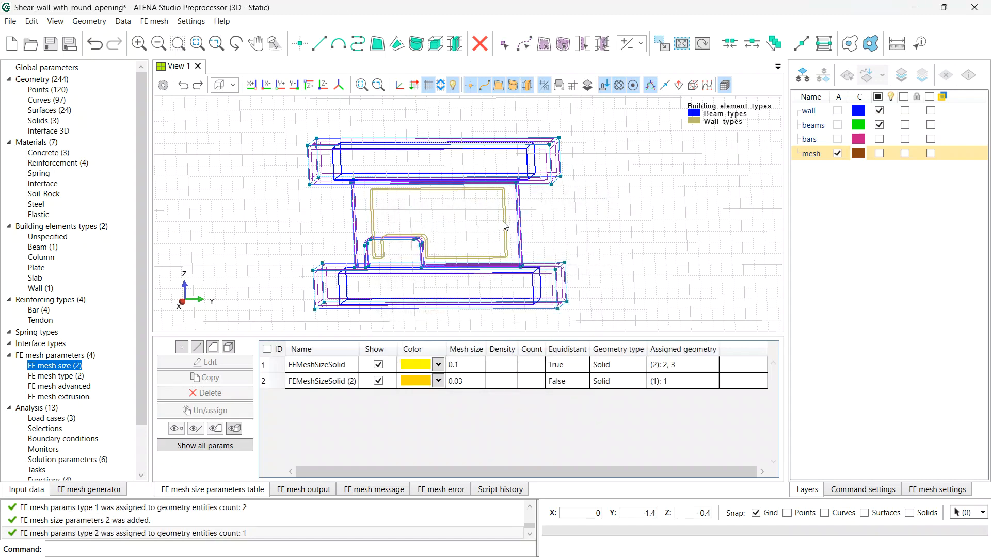
pyautogui.click(90, 490)
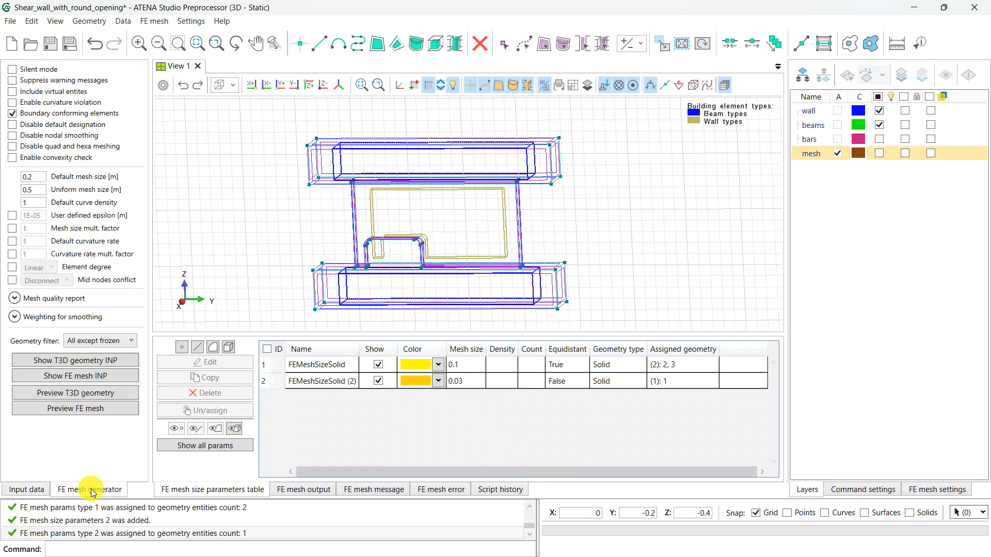
# - Inspect the finer wall mesh from oblique angles, then hide the FE display and show the input data tree
pyautogui.click(66, 409)
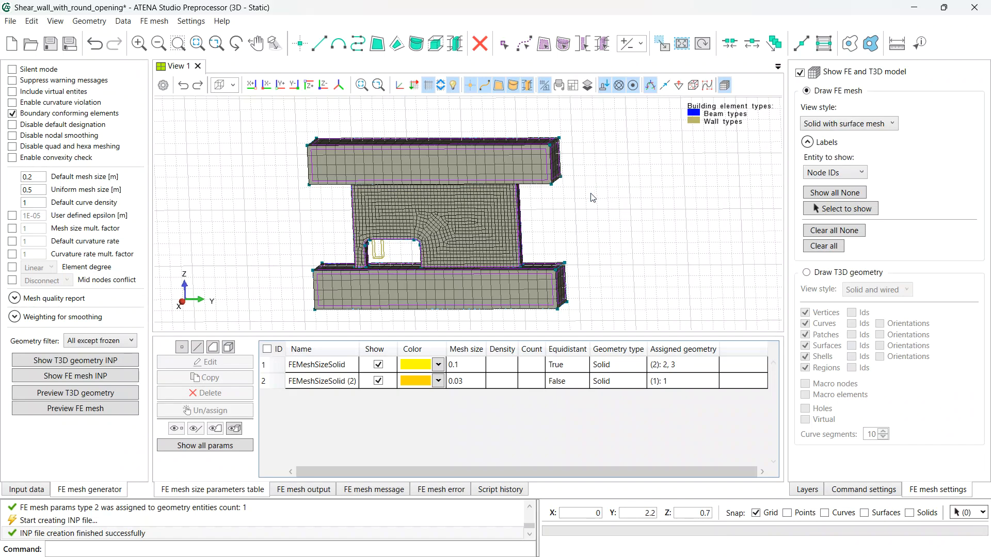
pyautogui.moveTo(442, 159); pyautogui.dragTo(381, 218)
pyautogui.scroll(4, 508, 227)
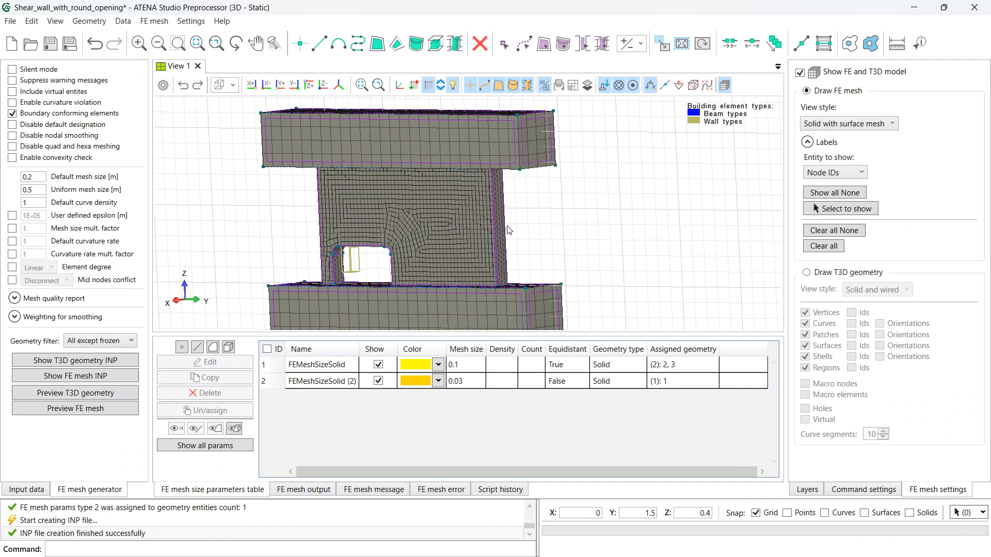
pyautogui.scroll(-3, 498, 239)
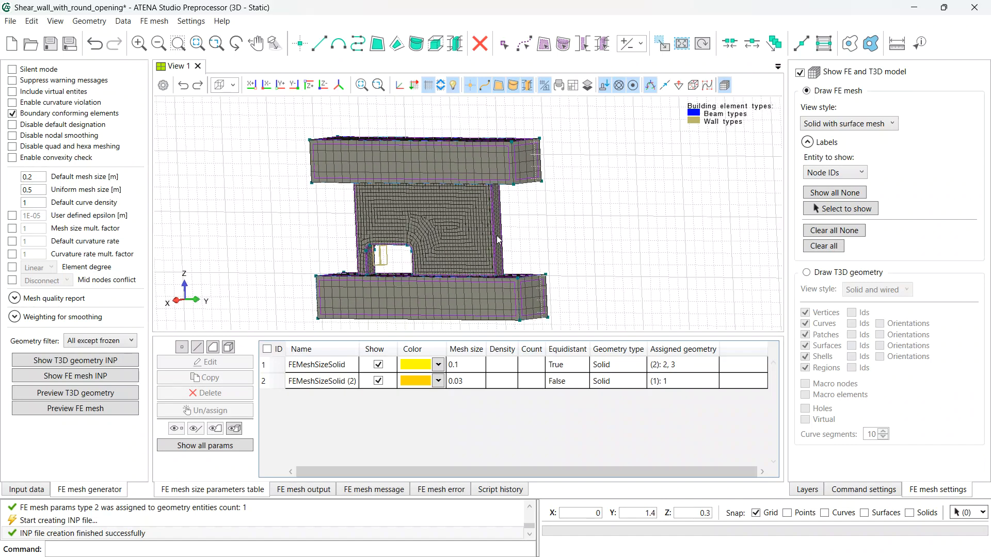
pyautogui.moveTo(497, 239)
pyautogui.mouseDown()
pyautogui.moveTo(513, 184)
pyautogui.moveTo(522, 214)
pyautogui.moveTo(531, 215)
pyautogui.moveTo(496, 224)
pyautogui.mouseUp()
pyautogui.click(809, 72)
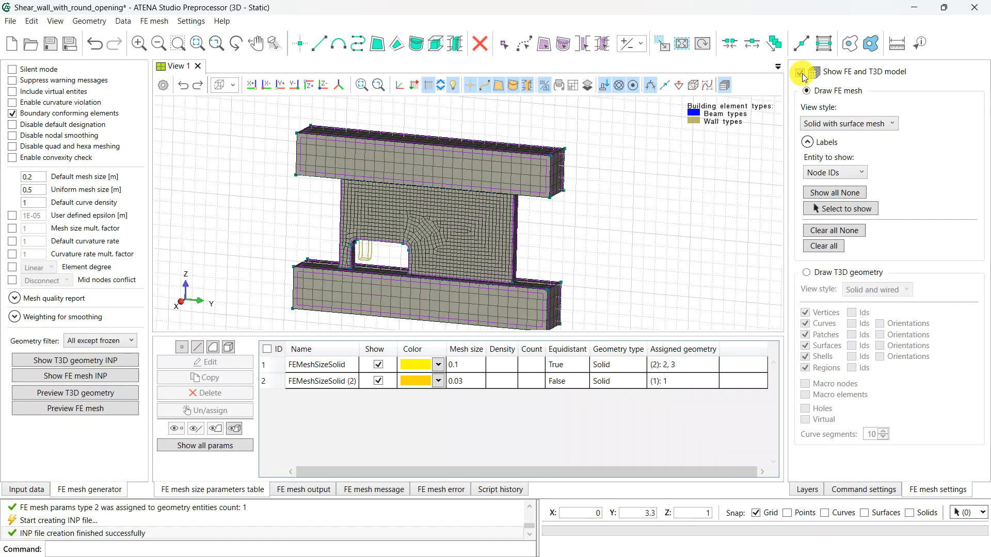
pyautogui.click(27, 485)
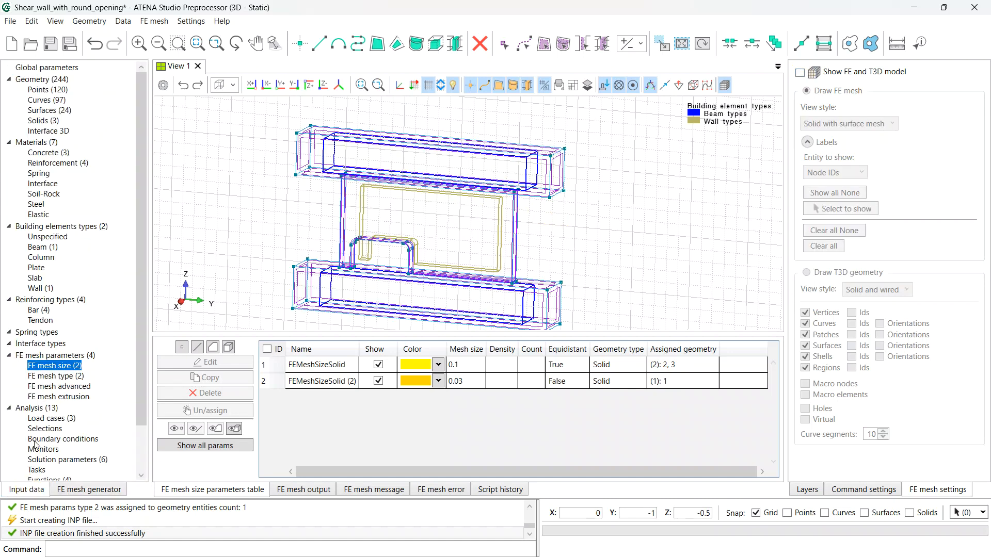
# - Create an Automatic solid mesh extrusion and assign it to the wall solid 1
pyautogui.click(75, 396)
pyautogui.click(205, 348)
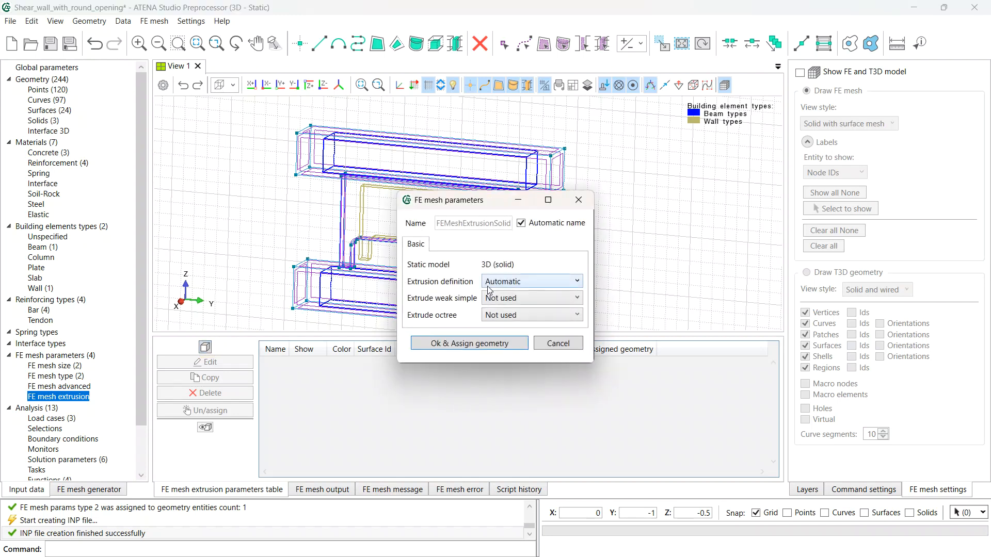
pyautogui.click(503, 343)
pyautogui.click(500, 230)
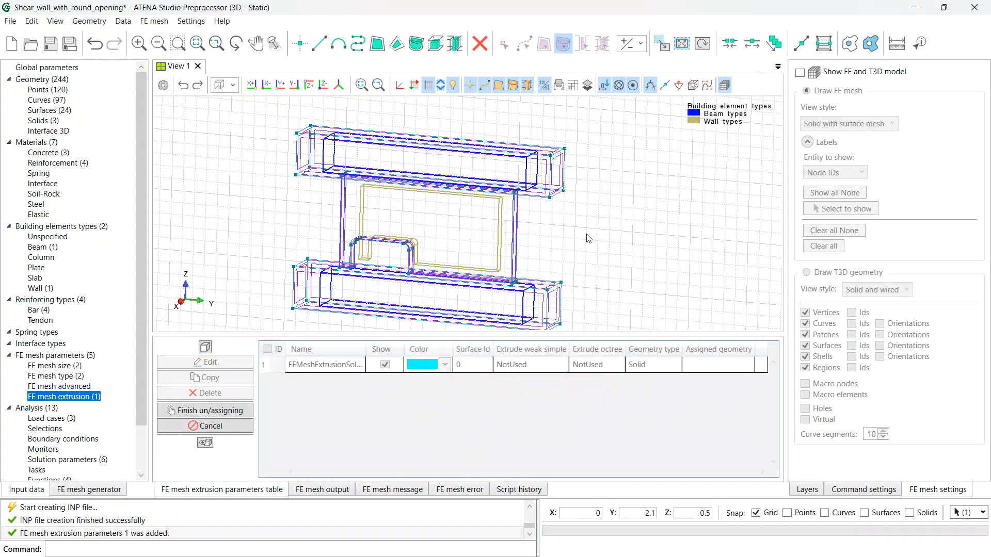
pyautogui.press('Return')
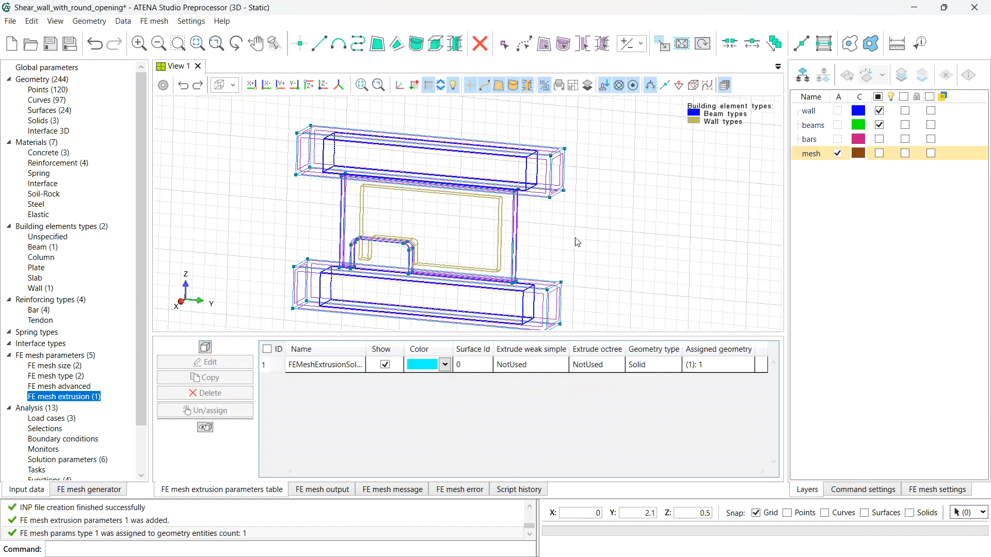
# - Preview the extruded hexa mesh from several angles, then return to the input data tree
pyautogui.click(108, 490)
pyautogui.click(95, 416)
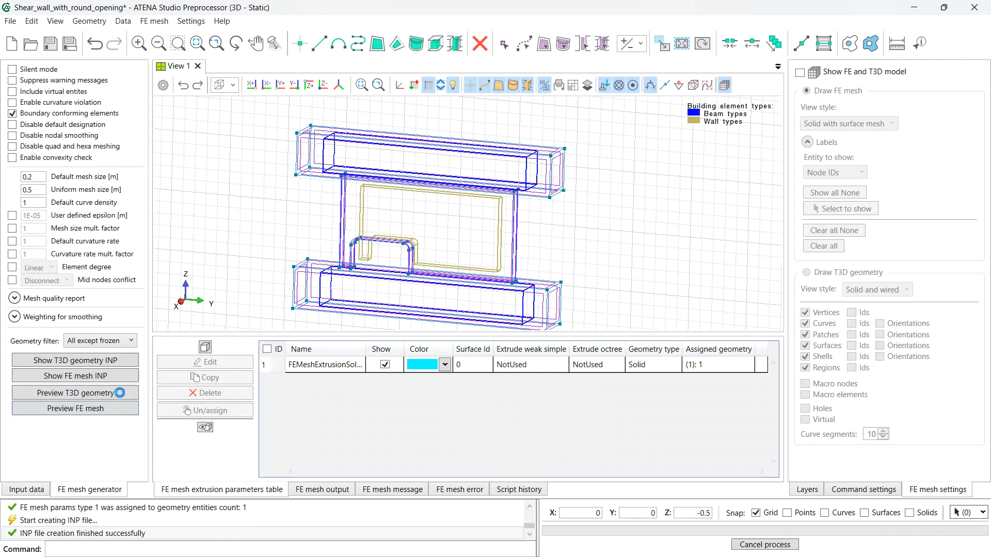
pyautogui.moveTo(529, 222); pyautogui.dragTo(391, 216, button='middle')
pyautogui.scroll(3, 496, 244)
pyautogui.moveTo(506, 253); pyautogui.dragTo(567, 225, button='middle')
pyautogui.scroll(-3, 570, 229)
pyautogui.scroll(4, 570, 228)
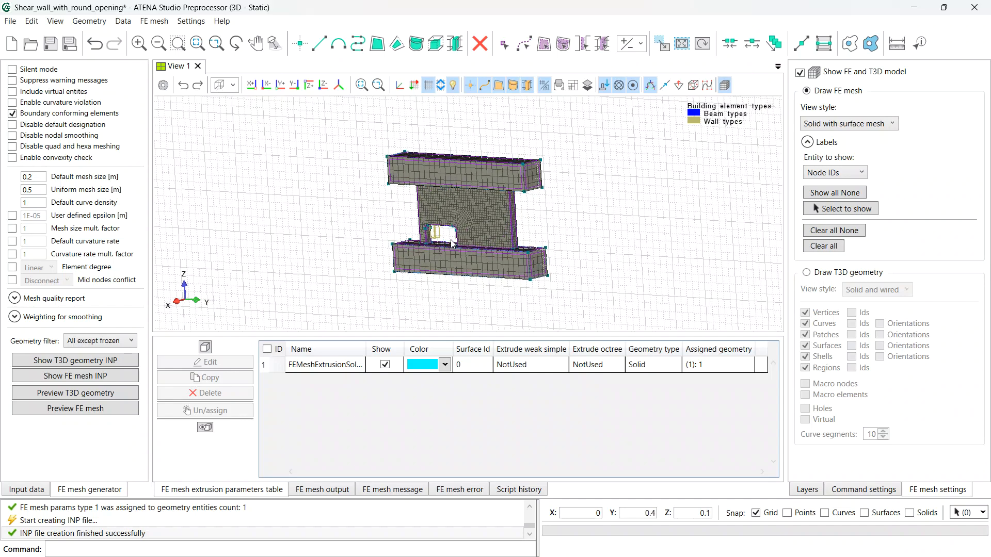
pyautogui.moveTo(556, 229); pyautogui.dragTo(540, 228, button='middle')
pyautogui.moveTo(361, 178); pyautogui.dragTo(385, 184, button='middle')
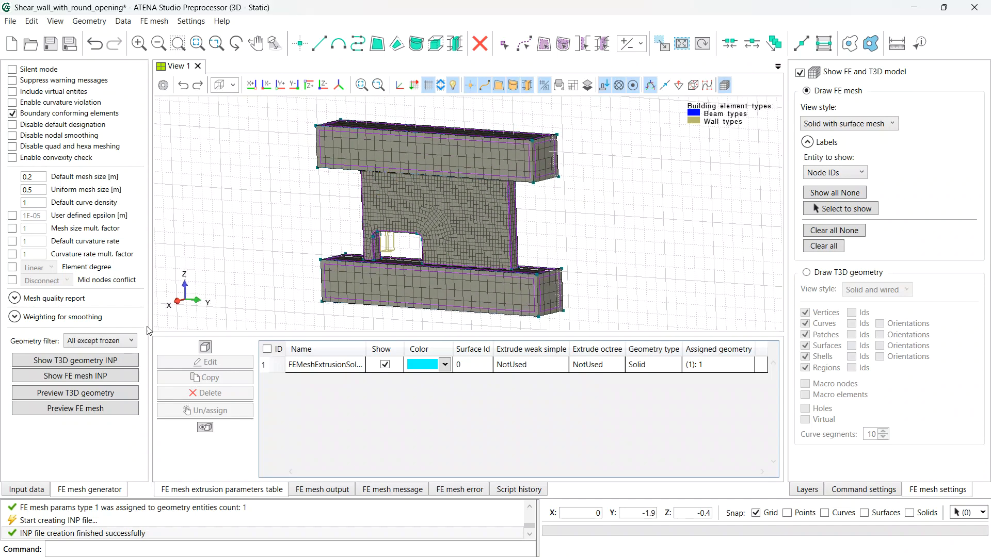
pyautogui.click(25, 490)
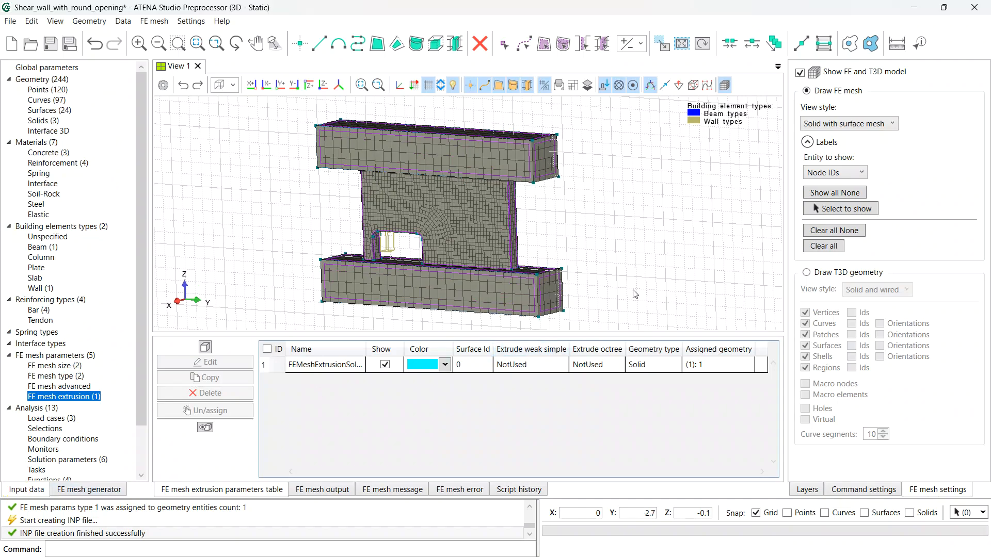
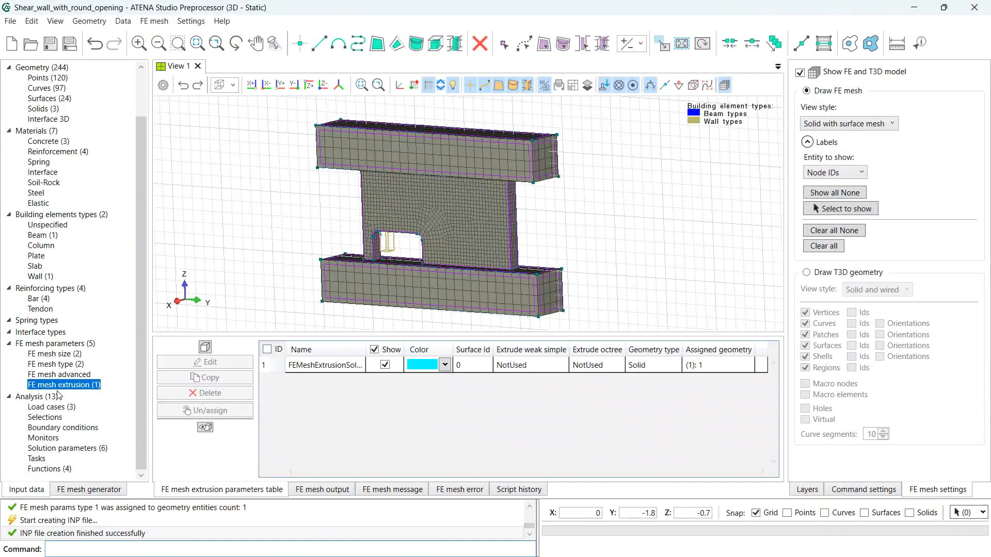
# - Change load case 3 'Forces' to Prescribed deformation and show the boundary conditions table
pyautogui.click(30, 397)
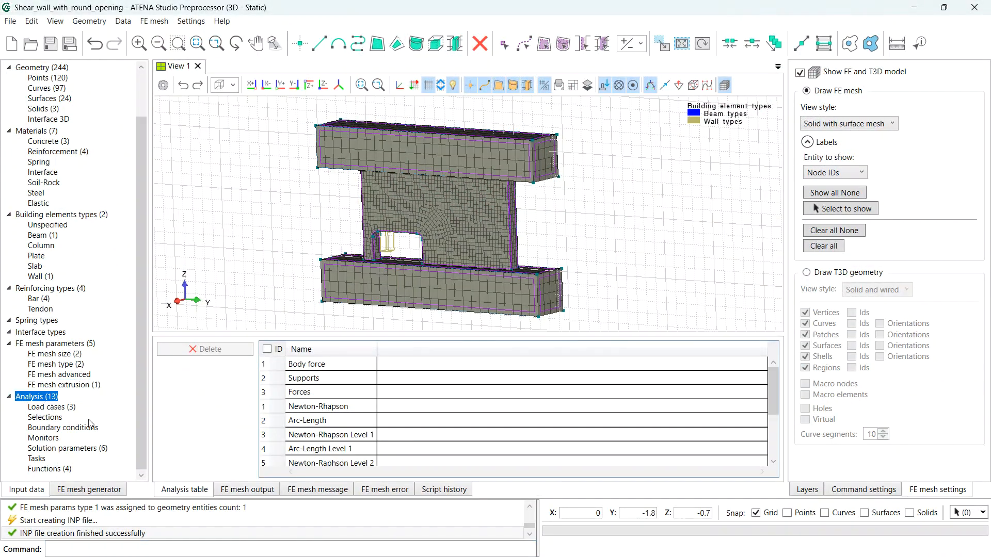
pyautogui.click(51, 408)
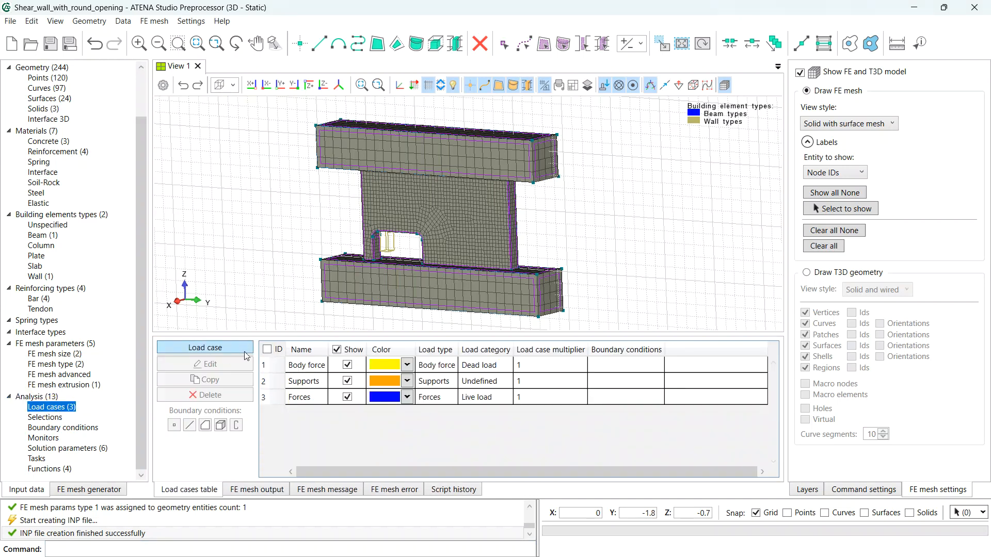
pyautogui.click(314, 399)
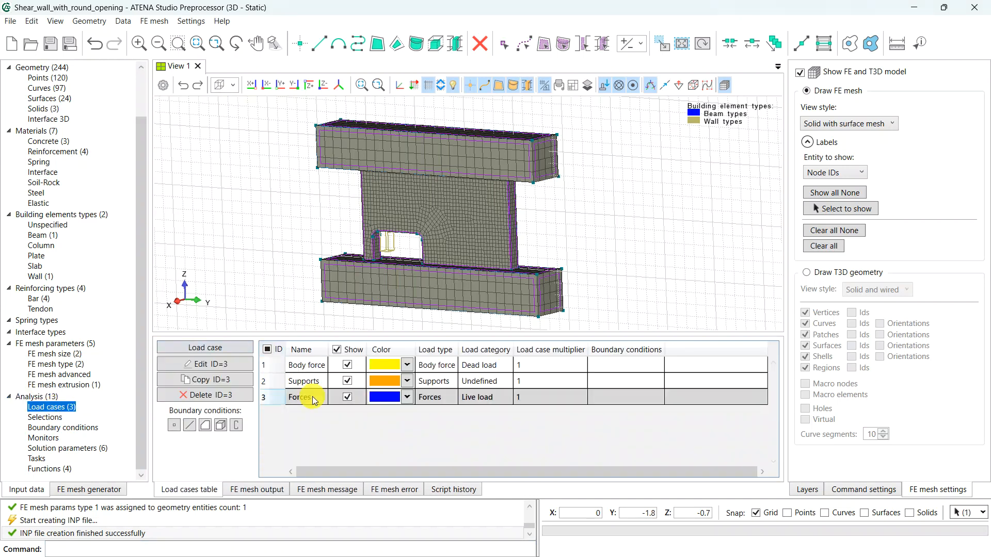
pyautogui.doubleClick(314, 399)
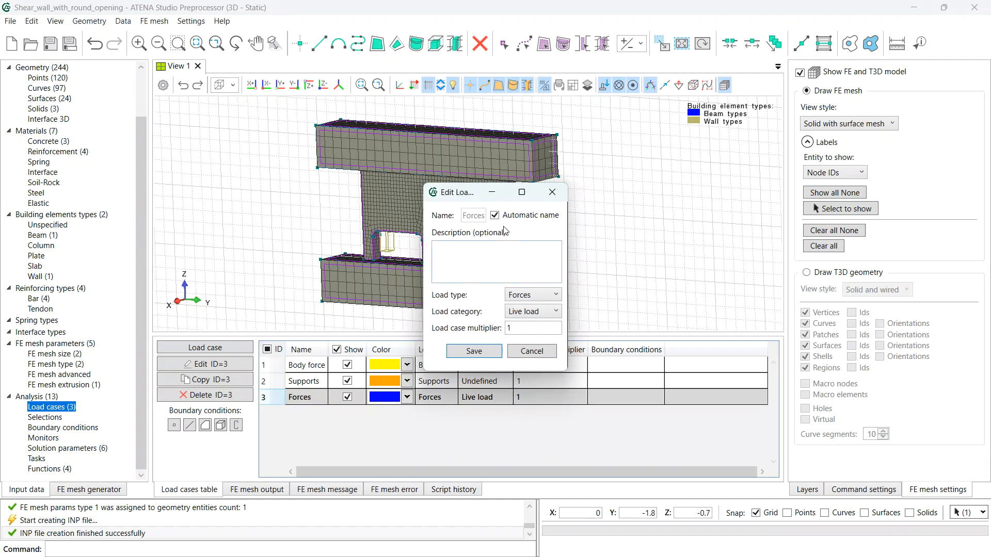
pyautogui.click(530, 295)
pyautogui.click(530, 324)
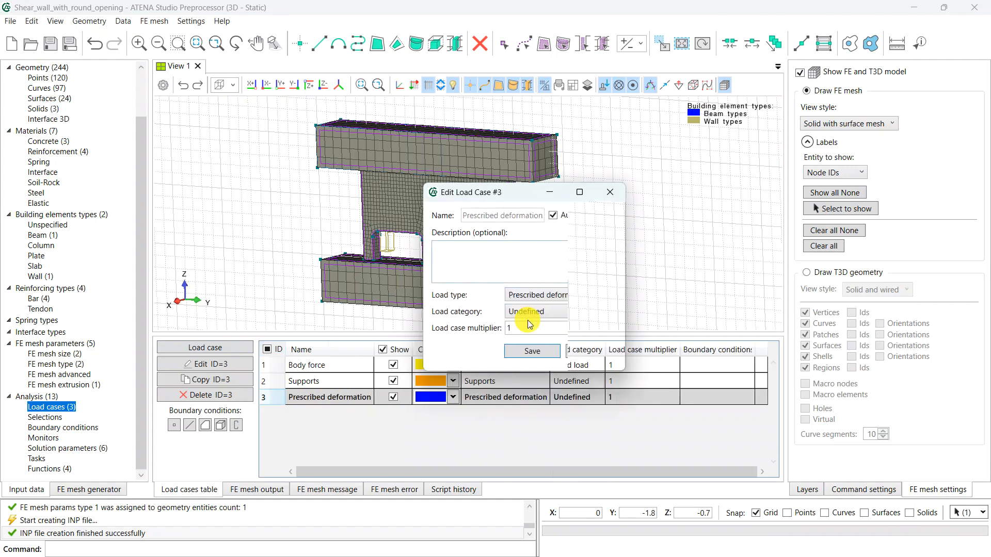
pyautogui.click(532, 353)
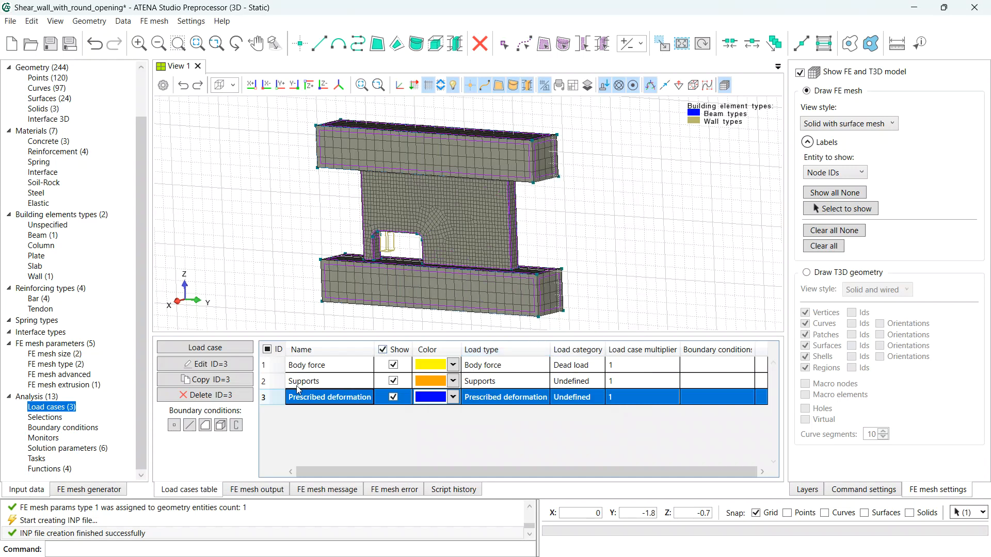
pyautogui.click(58, 428)
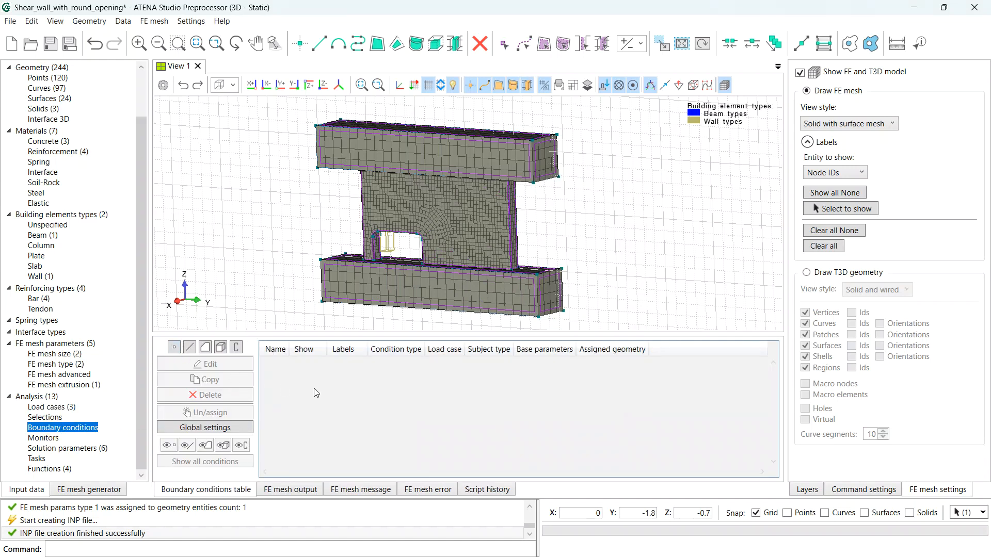
# - Hide the FE mesh and fix the lower beam's bottom surface in X, Y, Z under load case 2 Supports
pyautogui.click(800, 72)
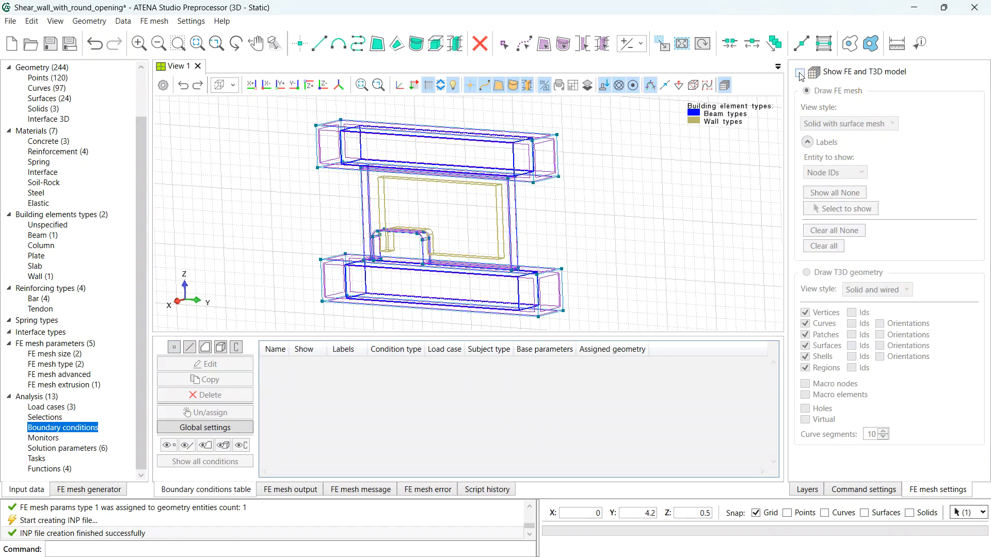
pyautogui.click(208, 352)
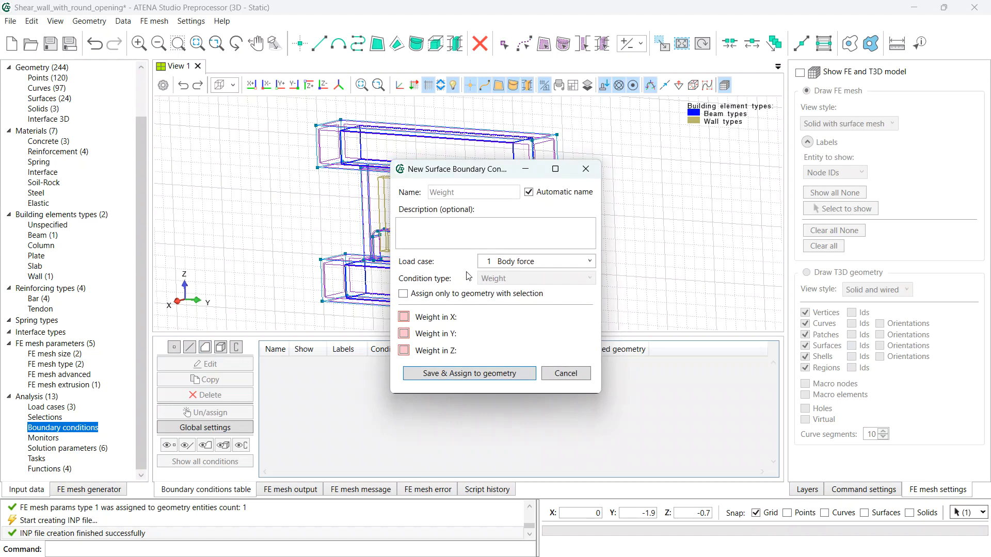
pyautogui.click(513, 261)
pyautogui.click(511, 287)
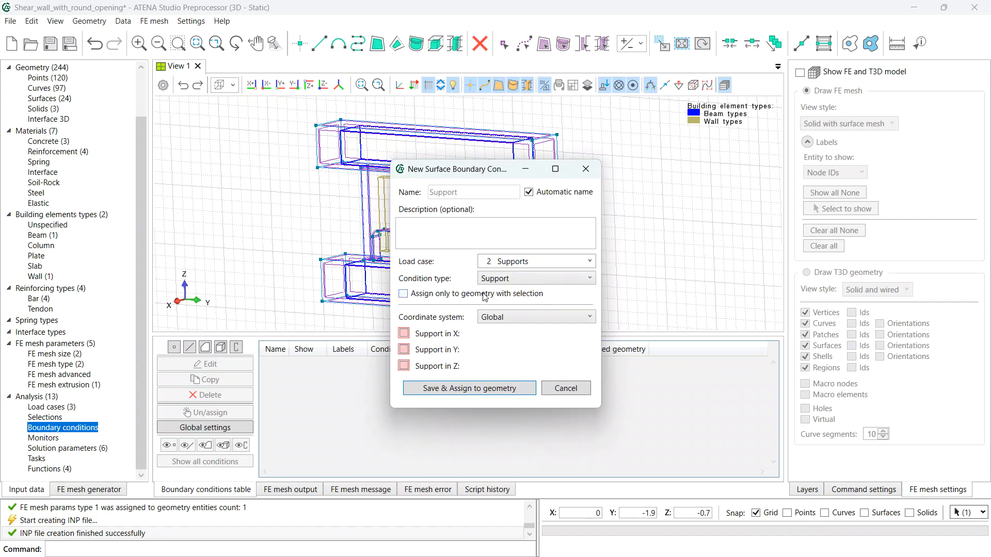
pyautogui.click(404, 333)
pyautogui.click(403, 349)
pyautogui.click(432, 388)
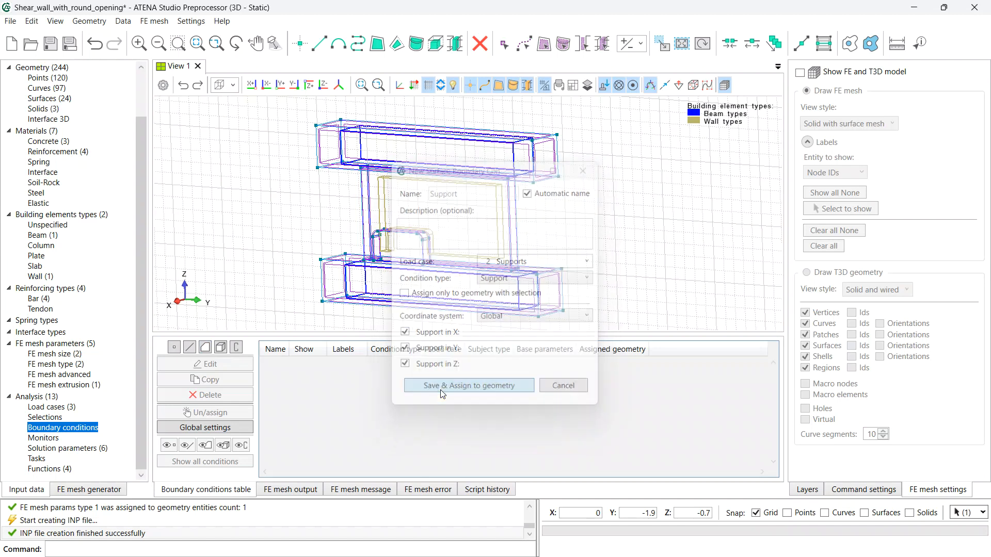
pyautogui.click(357, 306)
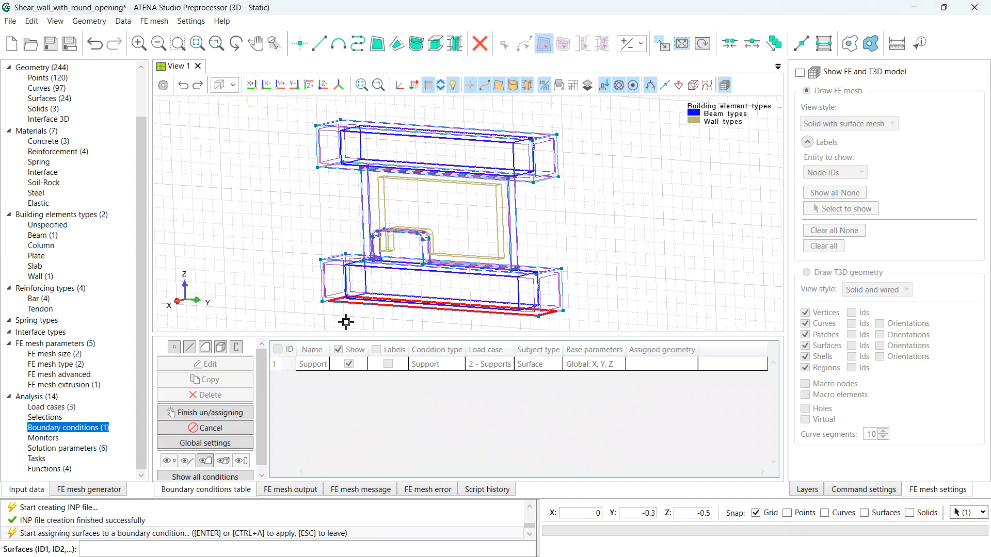
pyautogui.press('Return')
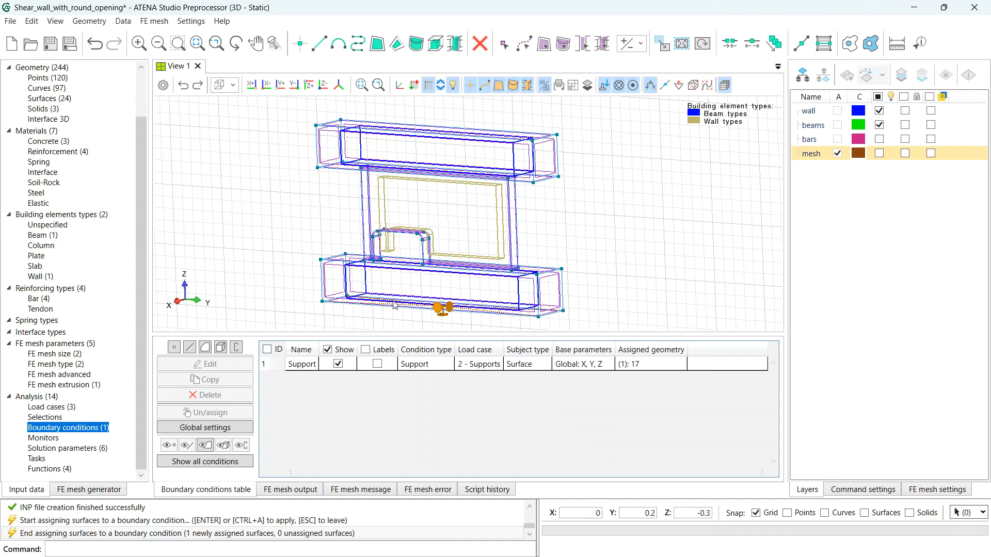
# - Create a Fixed contact slave condition on wall surfaces 4, 6 and 12
pyautogui.click(205, 348)
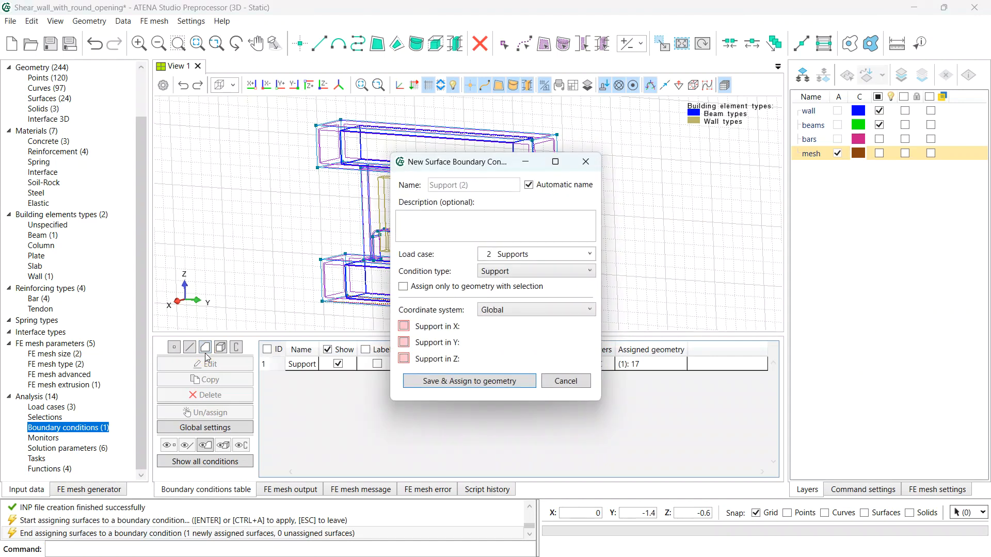
pyautogui.click(531, 272)
pyautogui.click(524, 311)
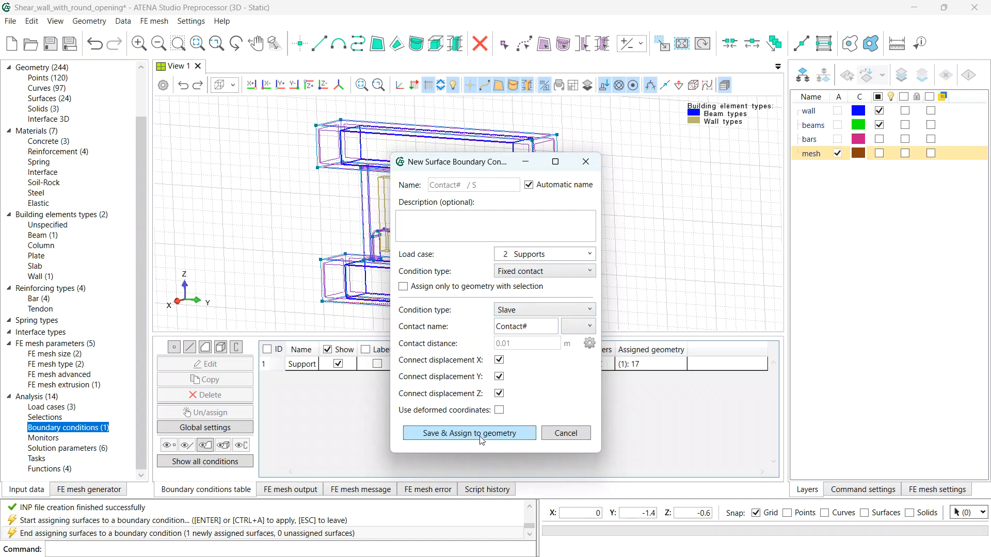
pyautogui.click(470, 433)
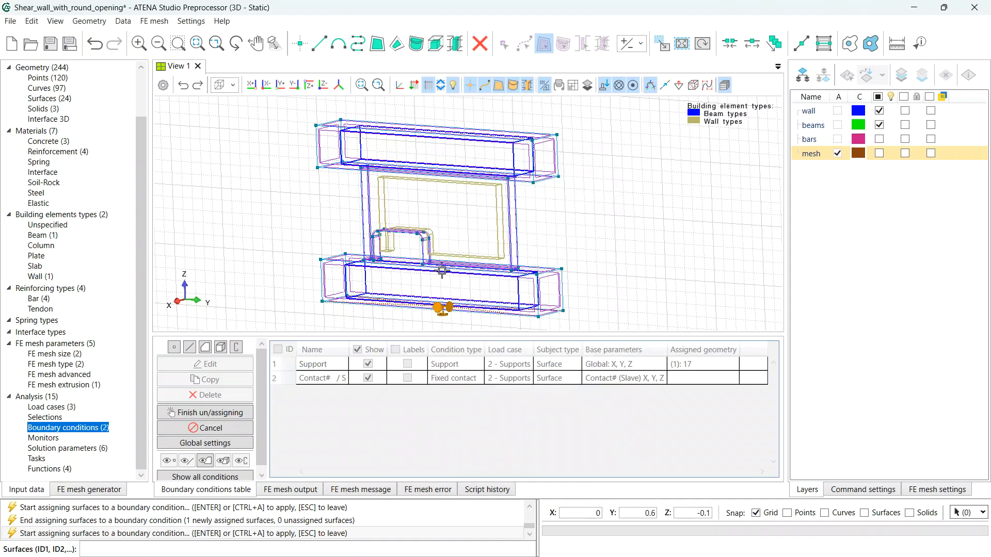
pyautogui.scroll(4, 457, 260)
pyautogui.moveTo(454, 250); pyautogui.dragTo(453, 273)
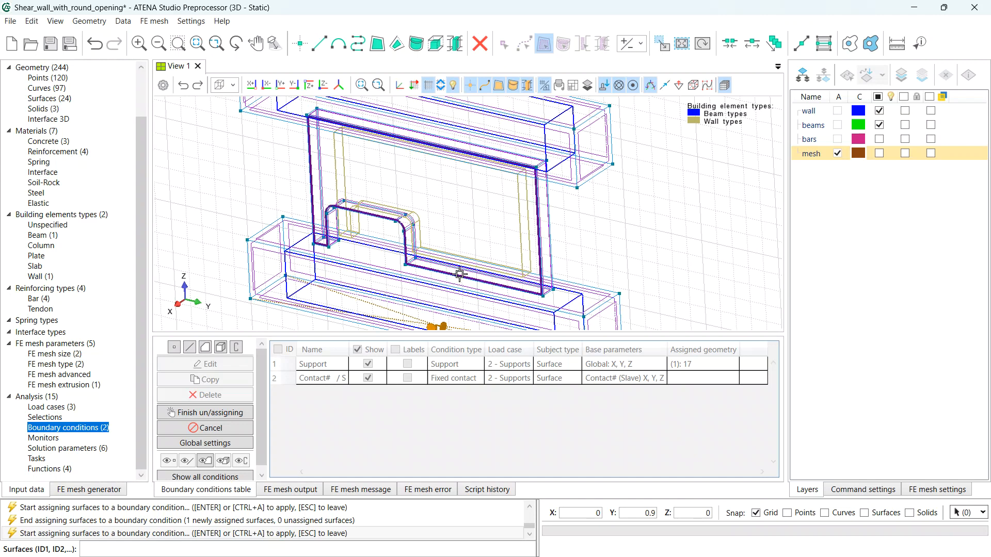
pyautogui.click(463, 270)
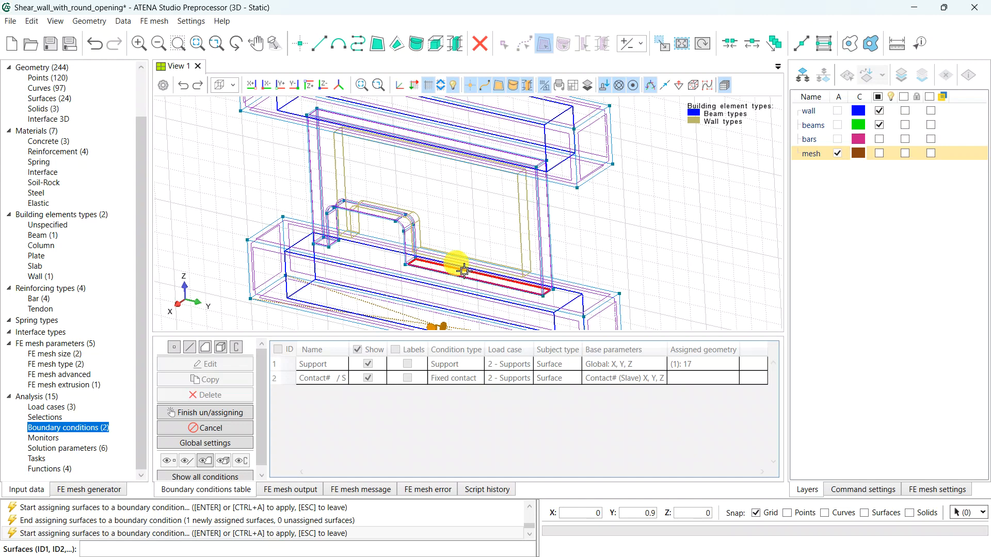
pyautogui.scroll(1, 321, 241)
pyautogui.scroll(3, 321, 242)
pyautogui.click(326, 256)
pyautogui.scroll(-3, 365, 258)
pyautogui.moveTo(518, 171); pyautogui.dragTo(502, 266, button='middle')
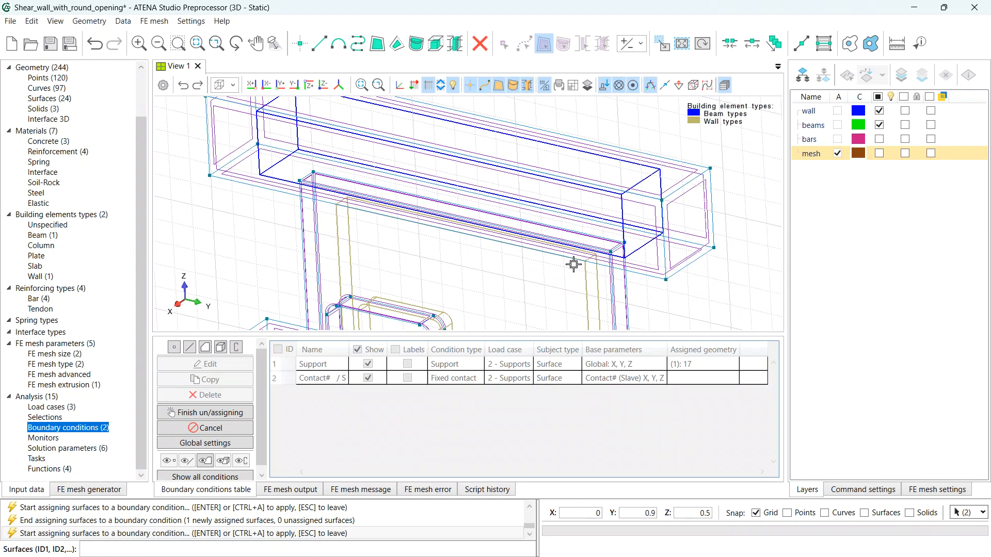
pyautogui.click(593, 239)
pyautogui.scroll(-2, 470, 266)
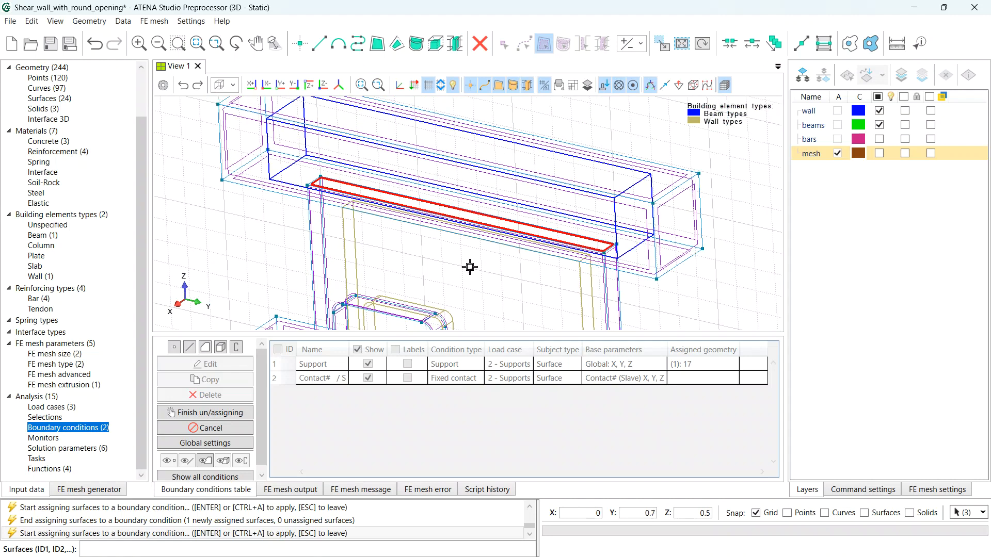
pyautogui.moveTo(470, 266); pyautogui.dragTo(481, 206, button='middle')
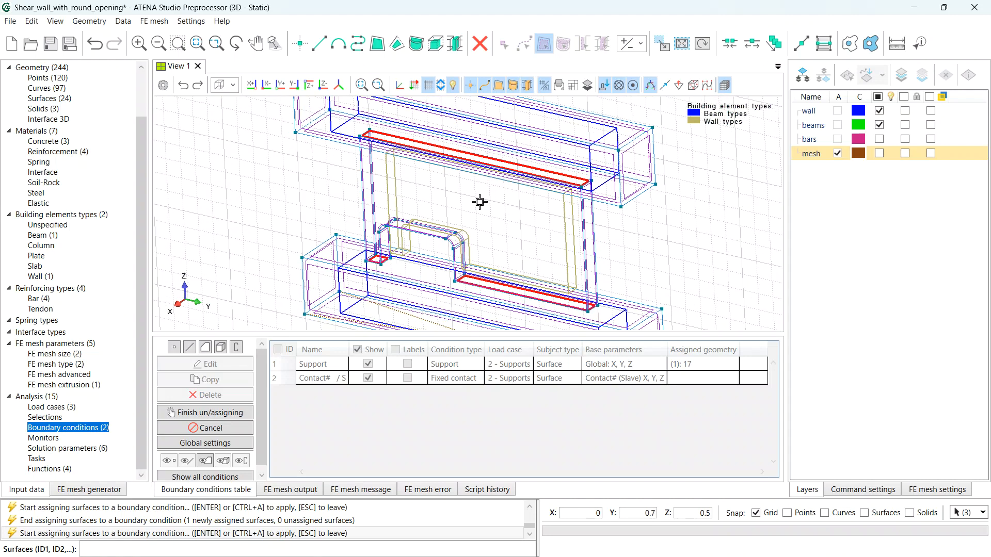
pyautogui.press('Return')
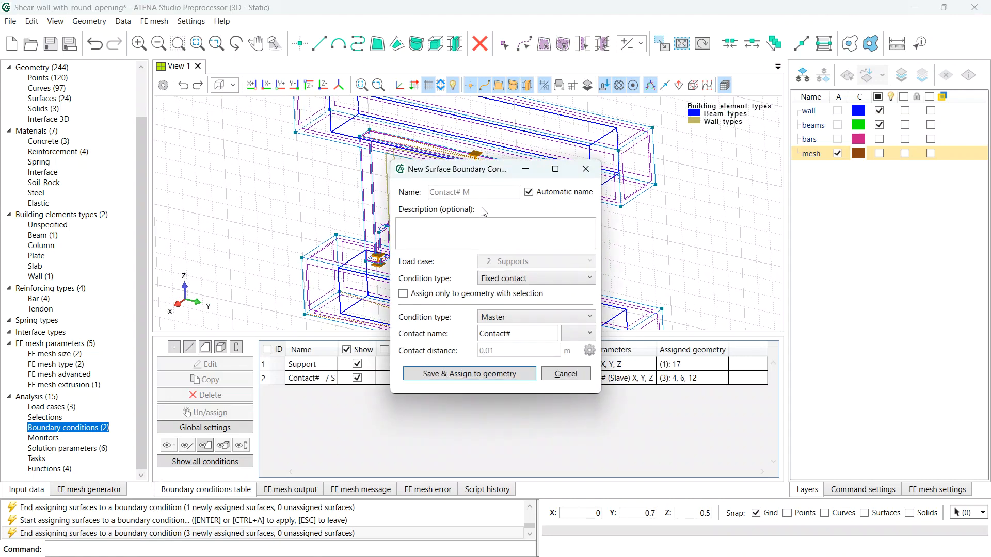
# - Assign the matching master contact to beam surfaces 15 and 23, then reframe the whole model
pyautogui.click(466, 374)
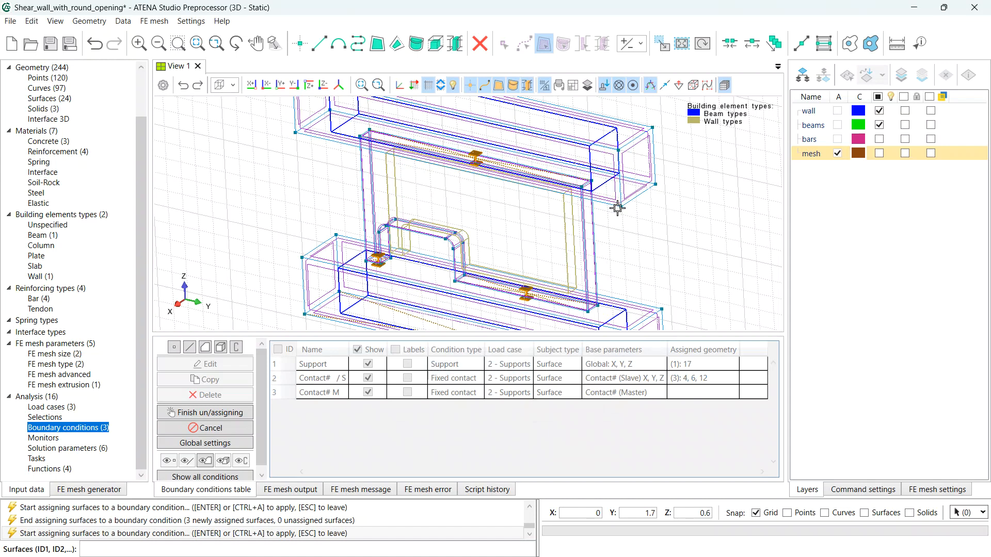
pyautogui.click(614, 200)
pyautogui.click(653, 305)
pyautogui.press('Return')
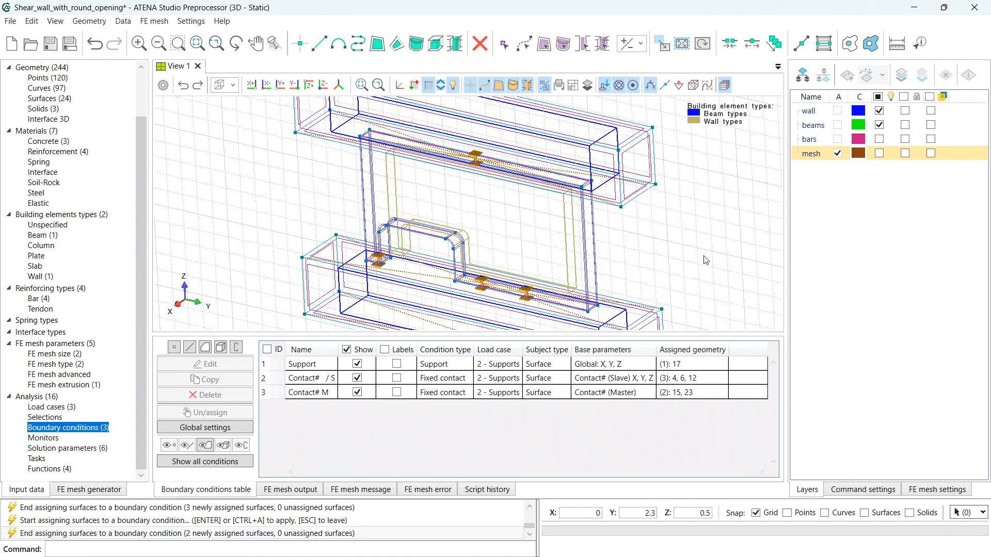
pyautogui.scroll(-2, 665, 274)
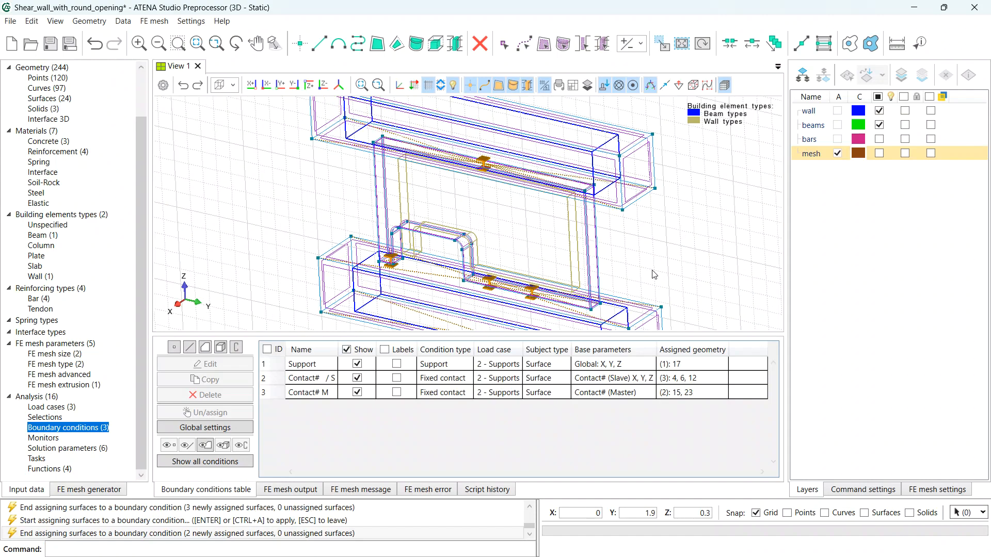
pyautogui.moveTo(672, 274); pyautogui.dragTo(559, 250, button='middle')
pyautogui.scroll(-2, 616, 263)
pyautogui.moveTo(559, 249); pyautogui.dragTo(629, 245)
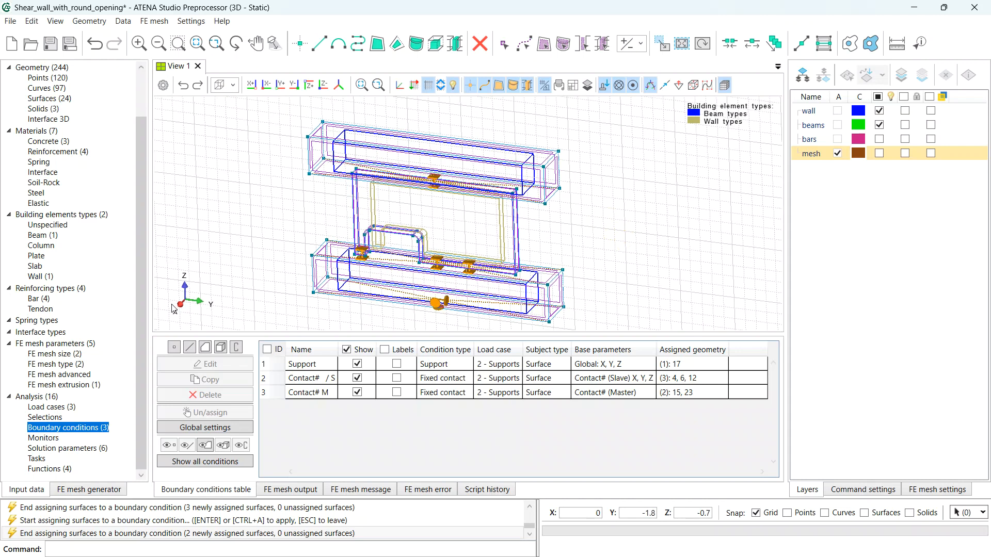
# - Prescribe a Y displacement of -0.1 mm on curve 49 under load case 3, then save the project
pyautogui.click(190, 351)
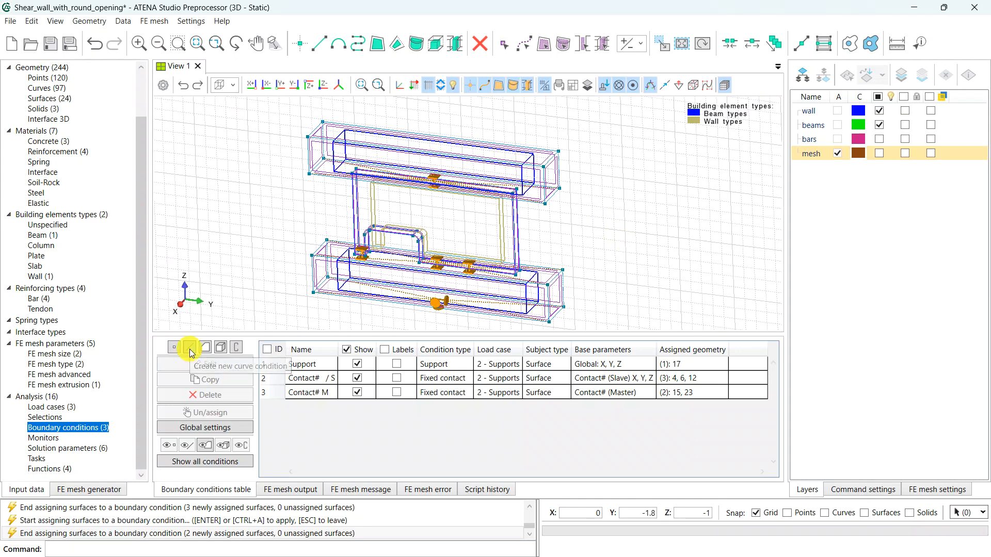
pyautogui.click(546, 228)
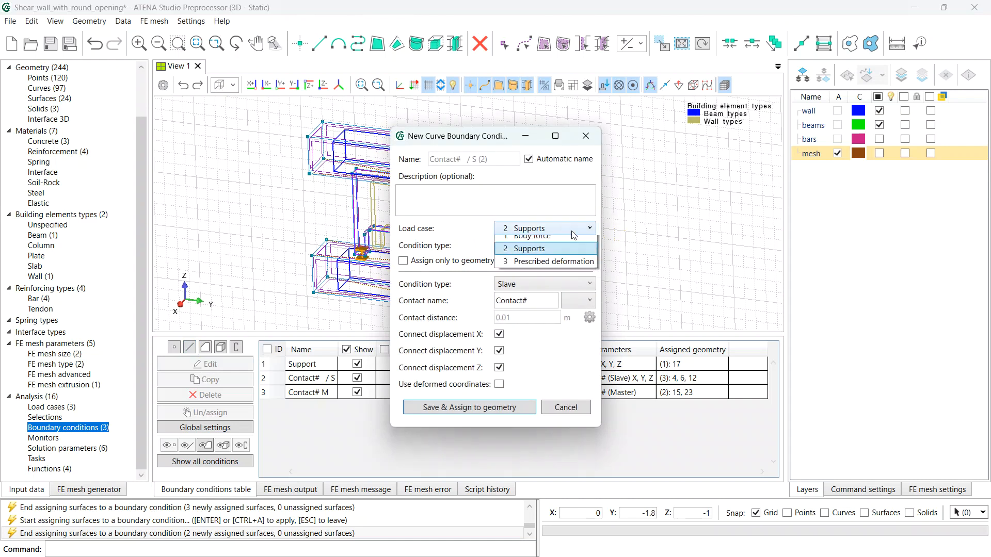
pyautogui.click(548, 268)
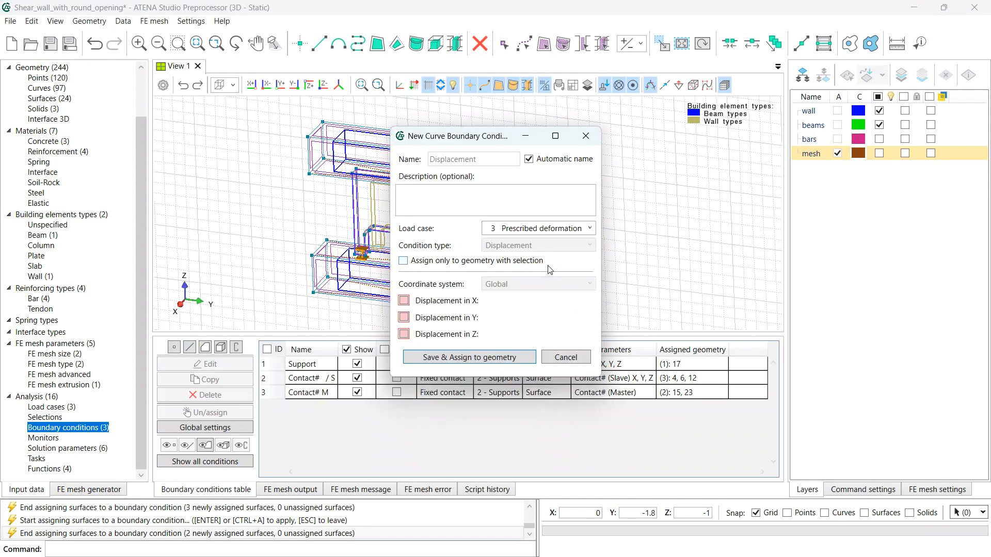
pyautogui.click(404, 317)
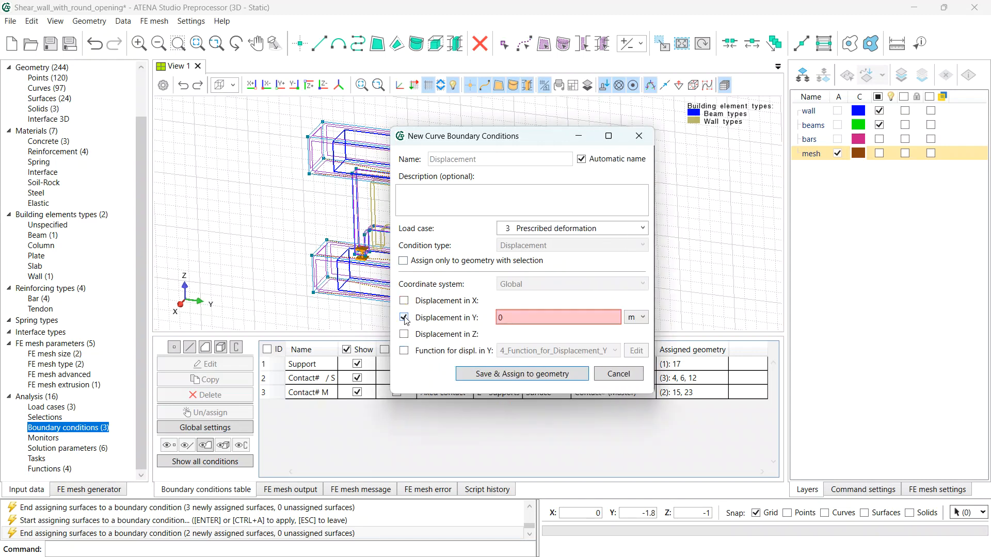
pyautogui.click(631, 319)
pyautogui.click(635, 371)
pyautogui.moveTo(521, 319); pyautogui.dragTo(476, 318)
pyautogui.write('-0.1')
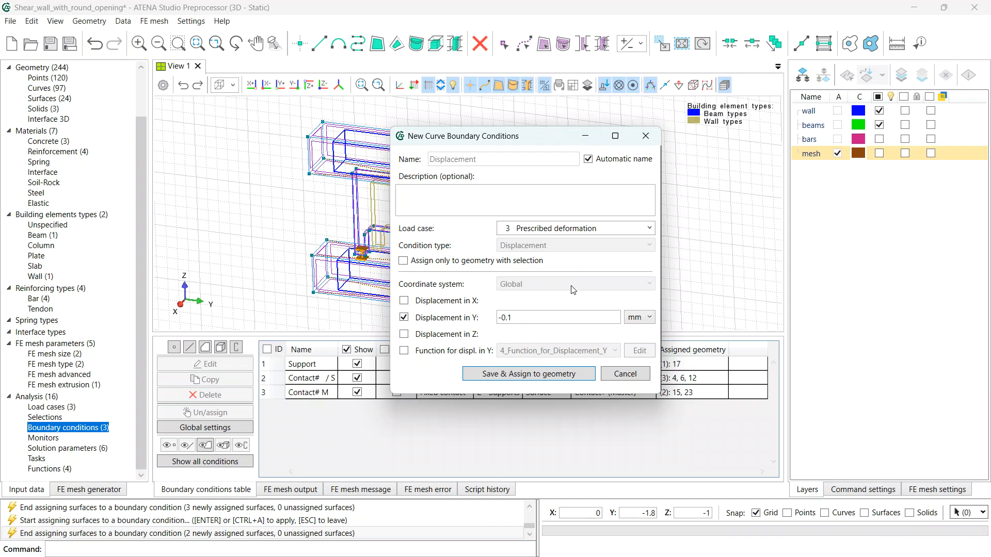
pyautogui.click(527, 374)
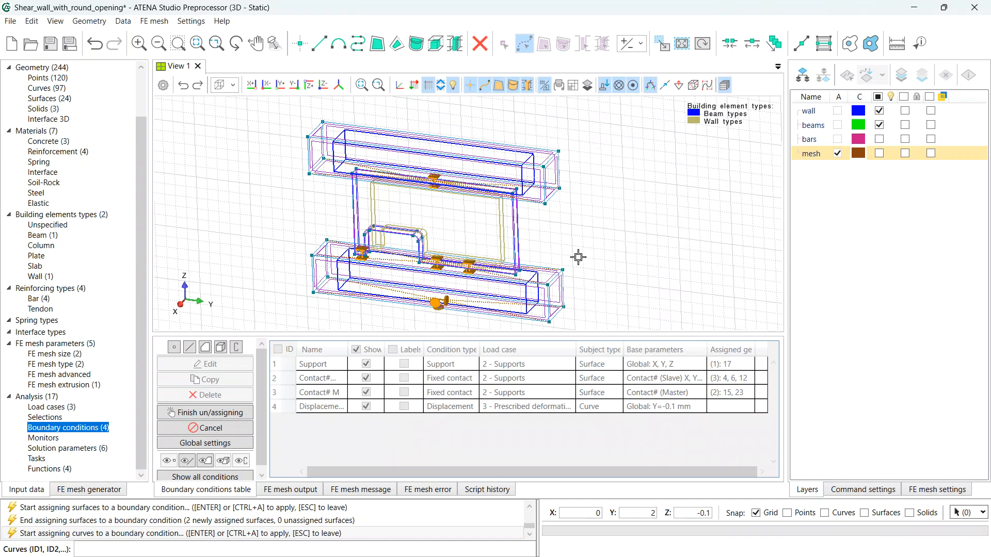
pyautogui.click(553, 196)
pyautogui.press('Return')
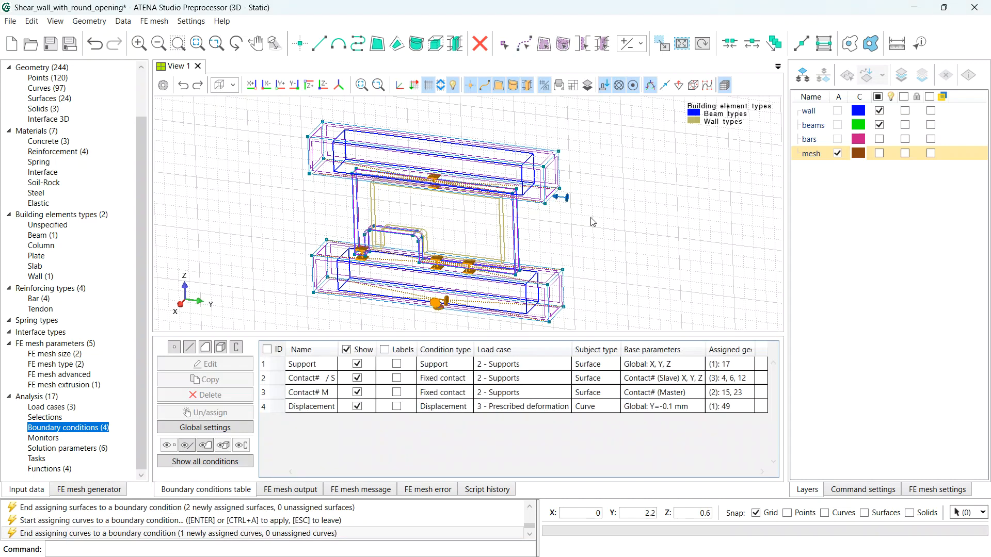
pyautogui.hotkey('ctrl', 's')
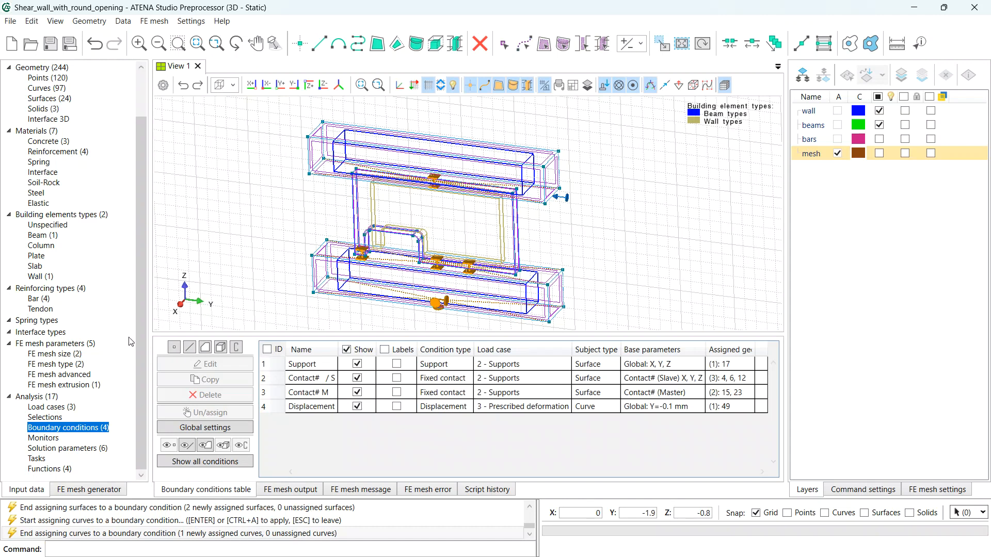
# - Create surface monitor Reaction_Y_surface using Reactions with Summation, assigned to surface 17
pyautogui.click(53, 440)
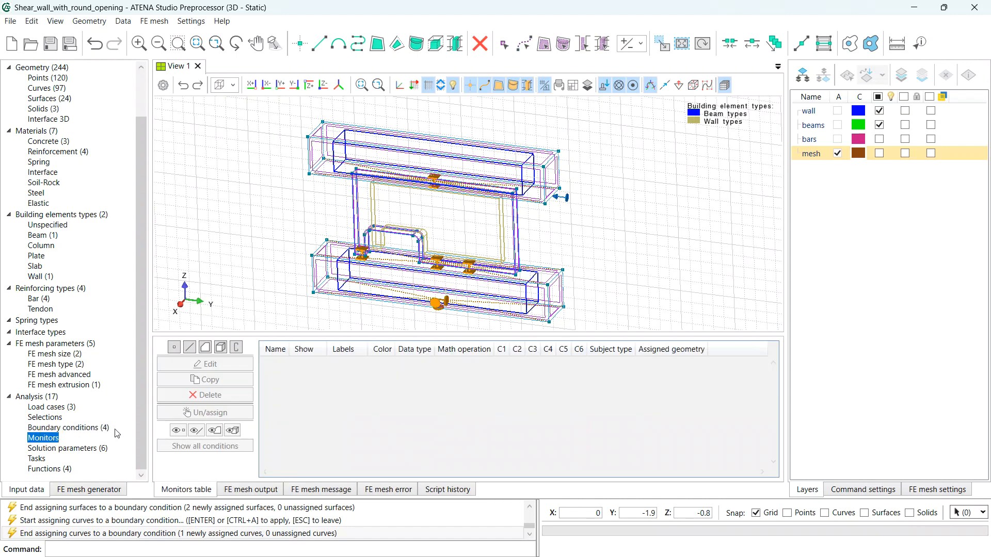
pyautogui.click(209, 353)
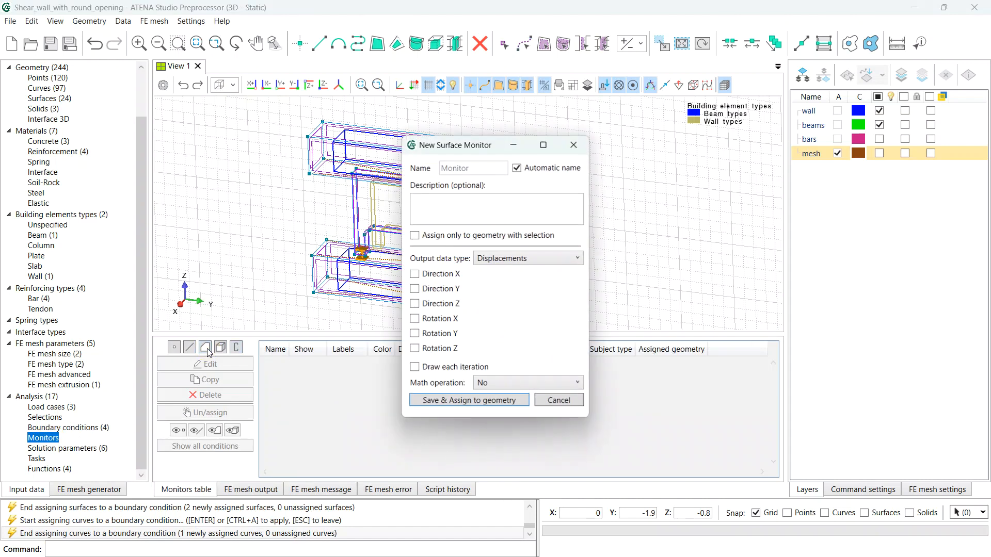
pyautogui.click(517, 168)
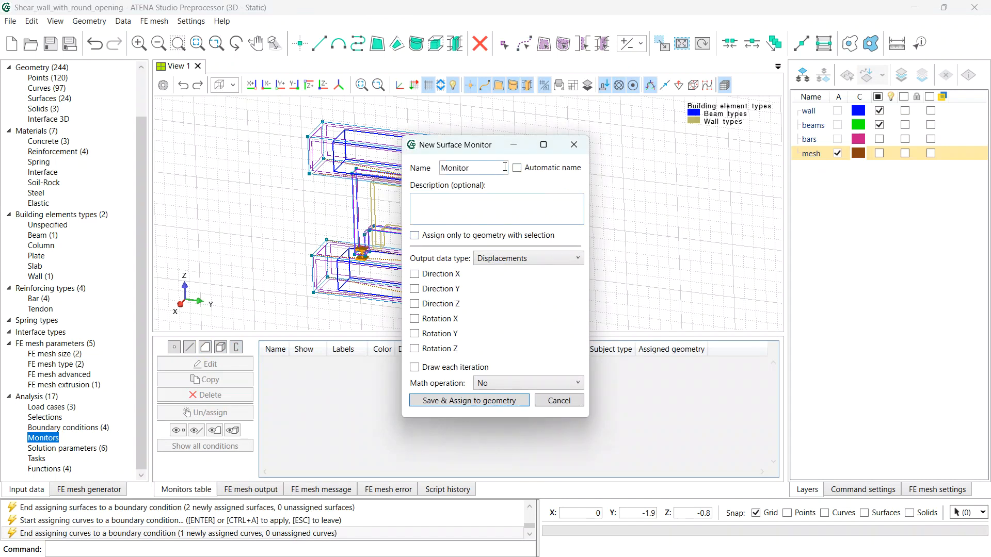
pyautogui.moveTo(487, 167); pyautogui.dragTo(408, 173)
pyautogui.write('R')
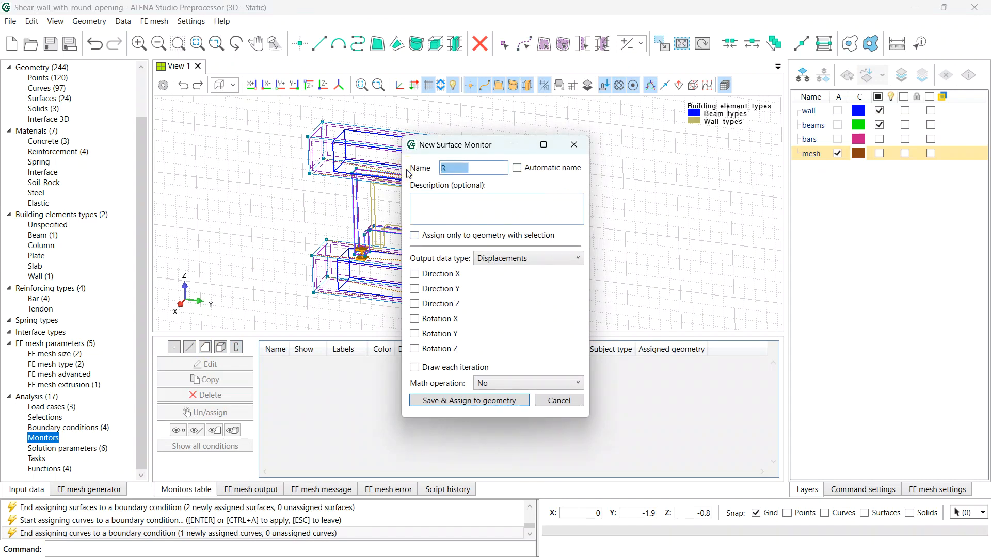
pyautogui.write('eaction_Y_surface')
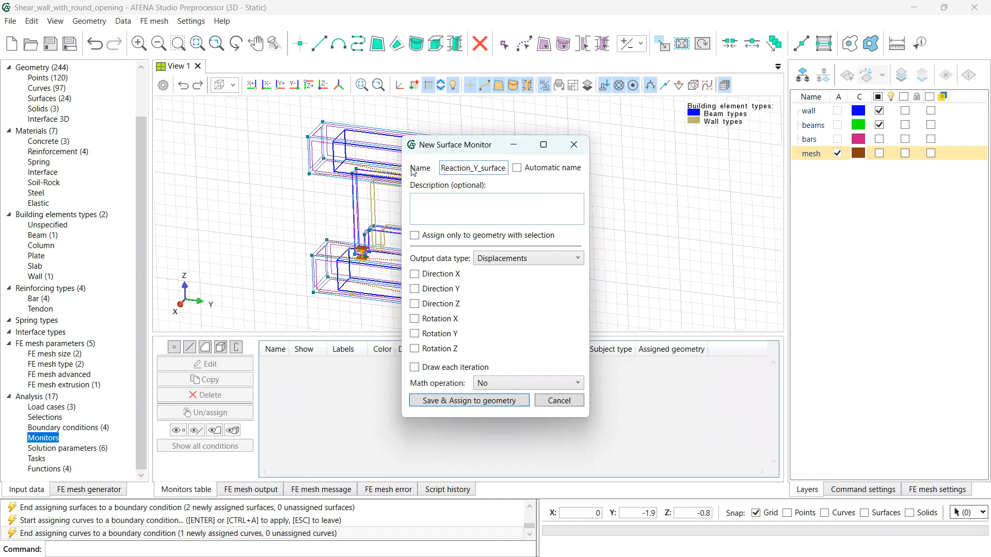
pyautogui.click(522, 267)
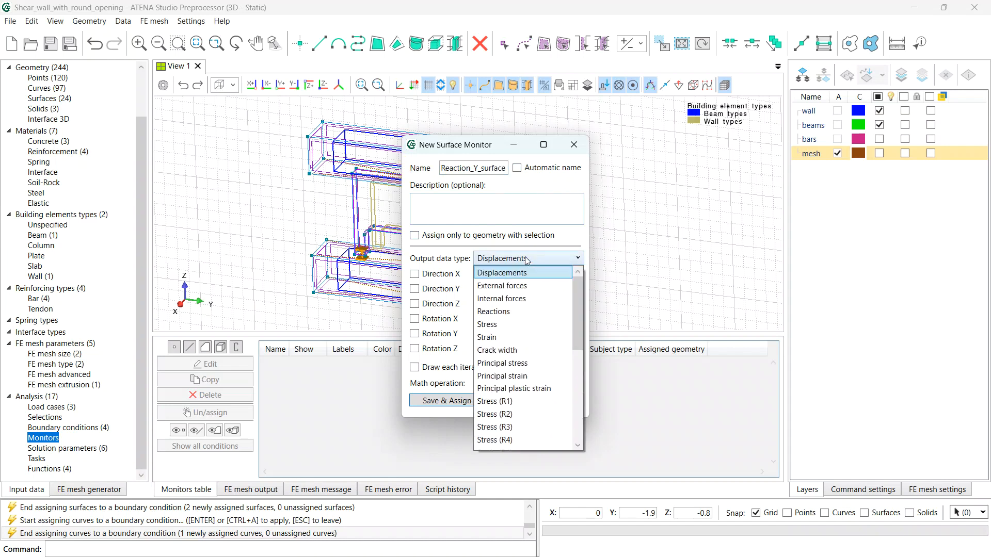
pyautogui.click(518, 308)
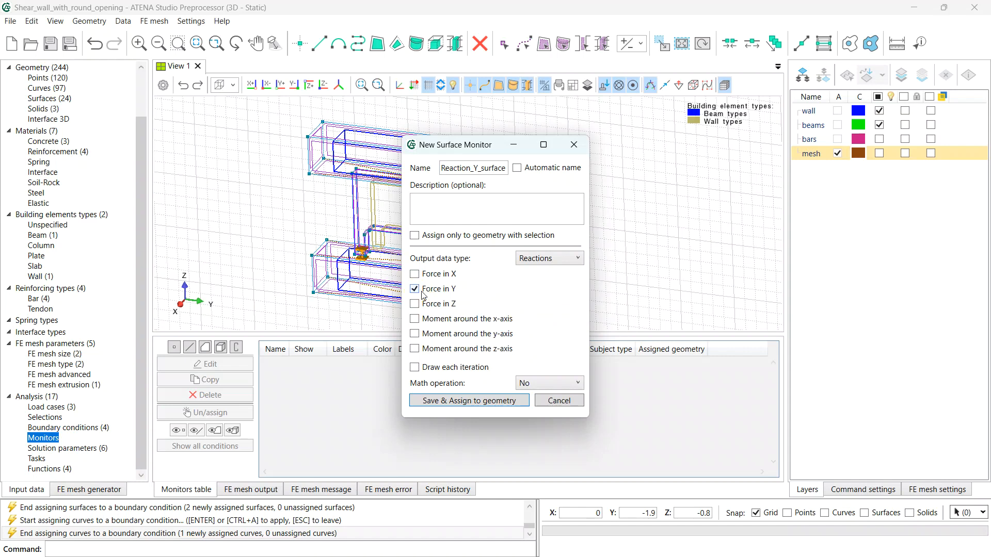
pyautogui.click(542, 383)
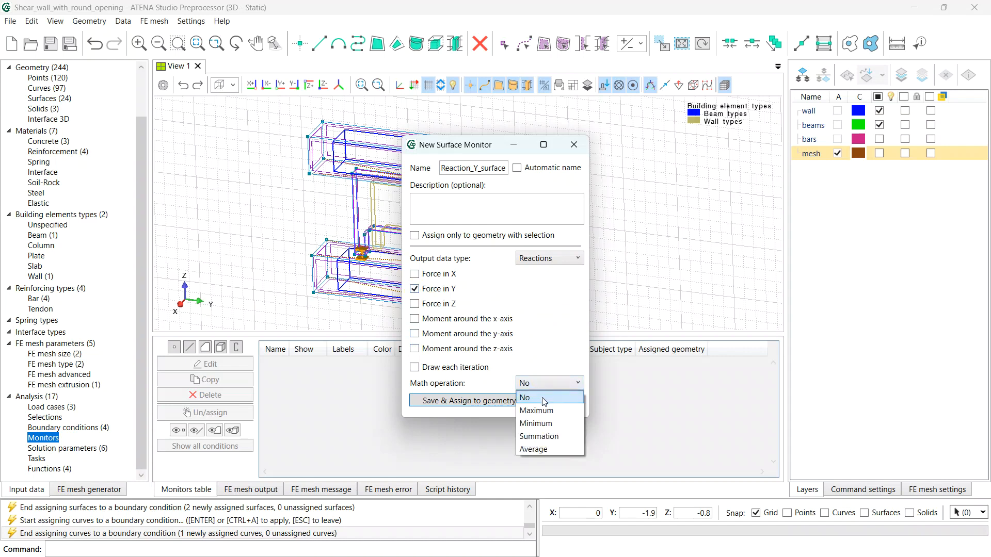
pyautogui.click(540, 437)
pyautogui.click(482, 405)
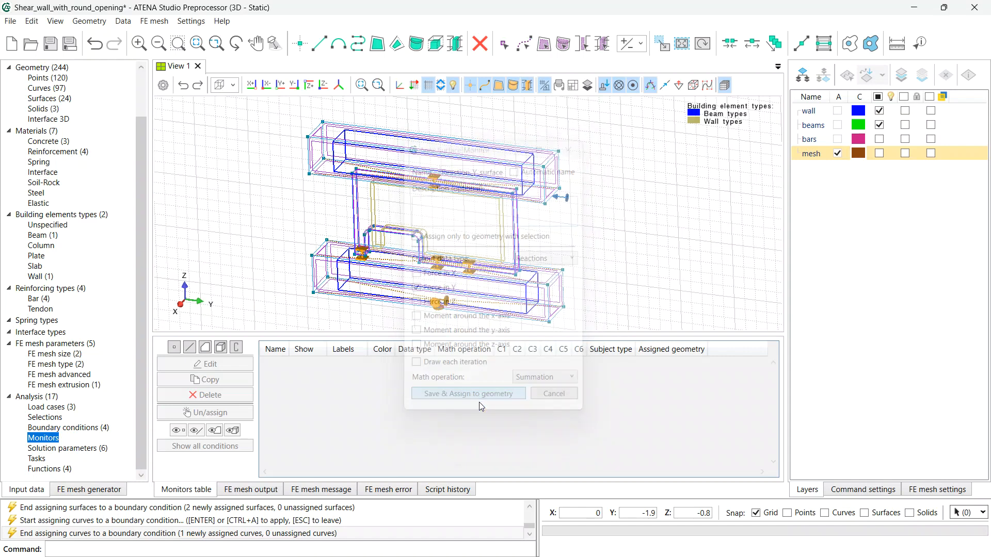
pyautogui.click(344, 297)
pyautogui.press('Return')
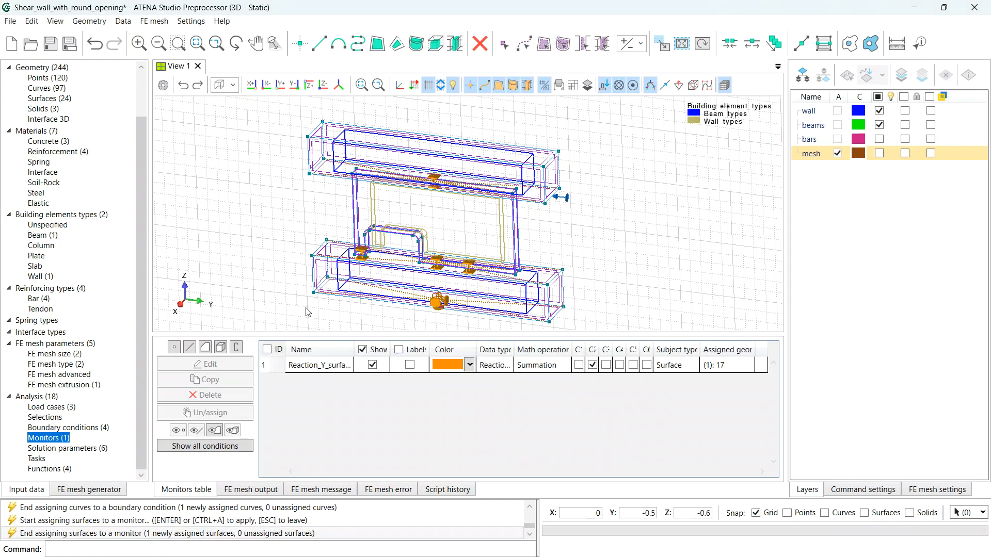
# - Create curve monitor Displacement_Y for direction Y with Average math operation, assigned to curve 49
pyautogui.click(190, 348)
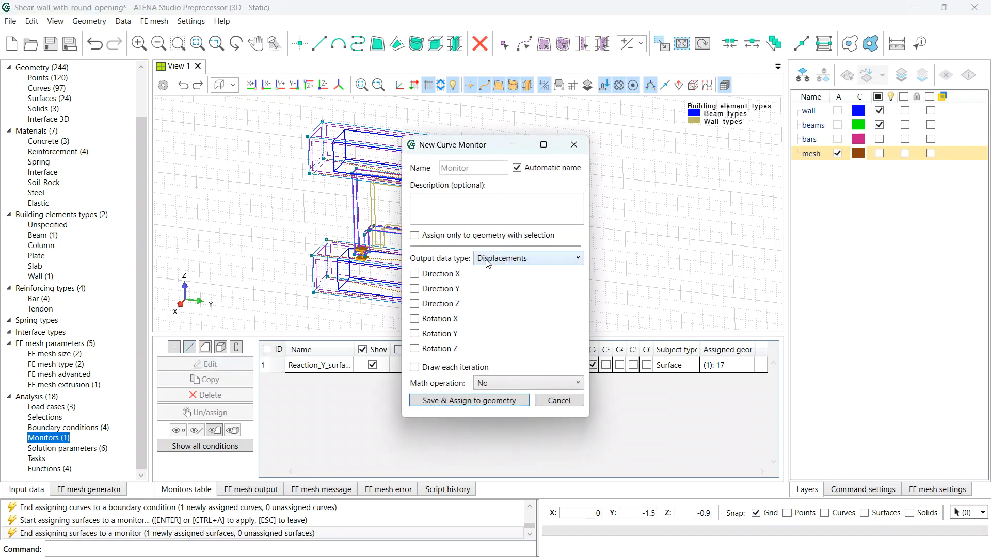
pyautogui.click(517, 168)
pyautogui.moveTo(488, 167); pyautogui.dragTo(408, 170)
pyautogui.write('D')
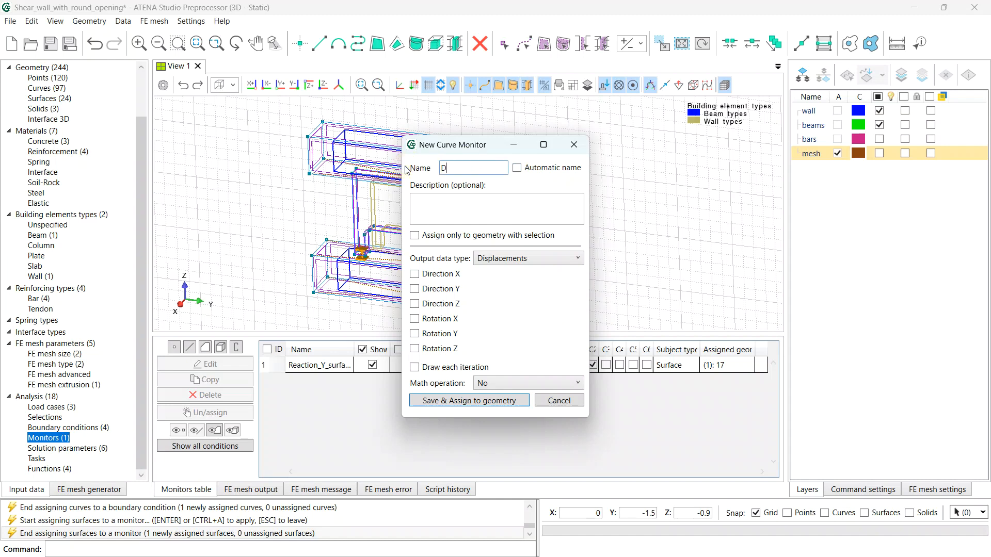
pyautogui.write('isplacement_Y')
pyautogui.click(417, 290)
pyautogui.click(570, 388)
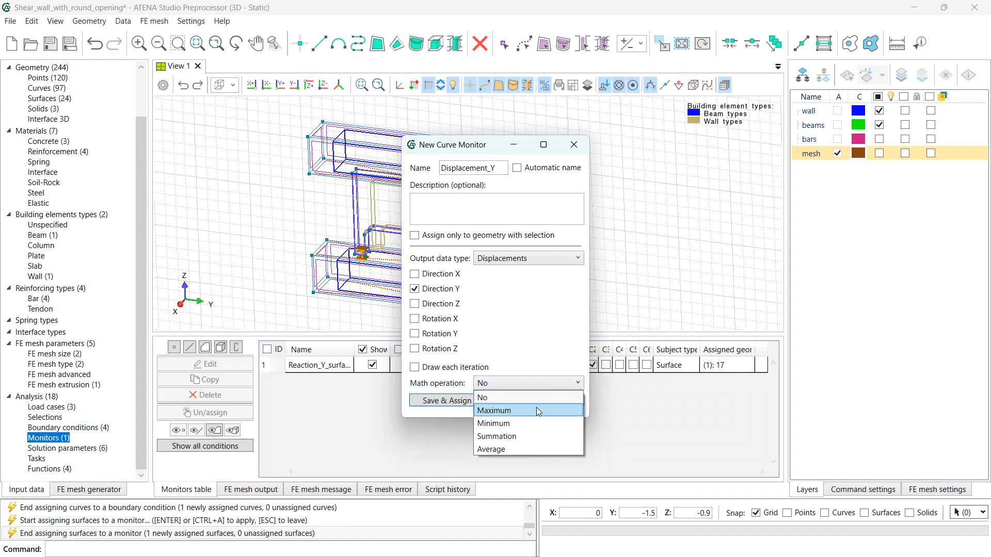
pyautogui.click(512, 448)
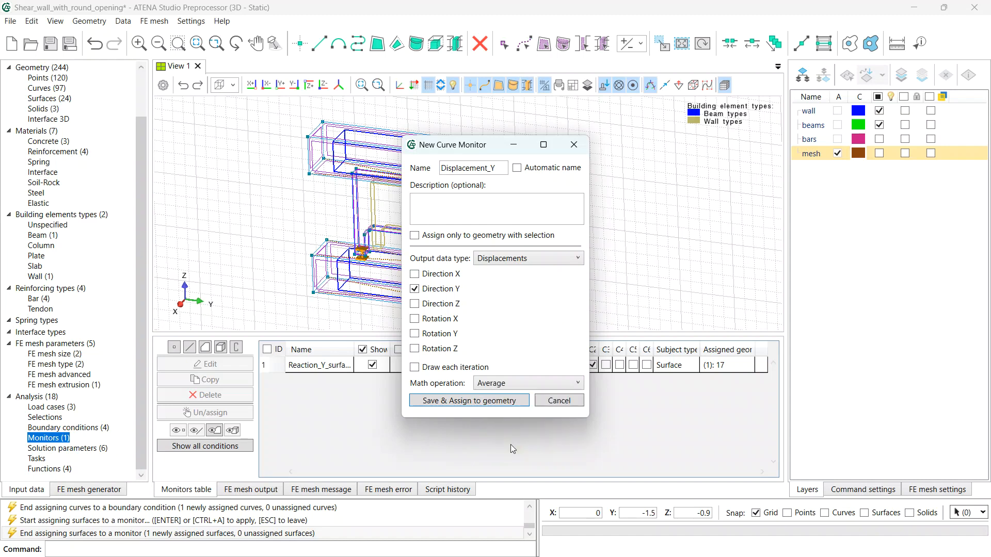
pyautogui.click(450, 401)
pyautogui.click(552, 197)
pyautogui.press('Return')
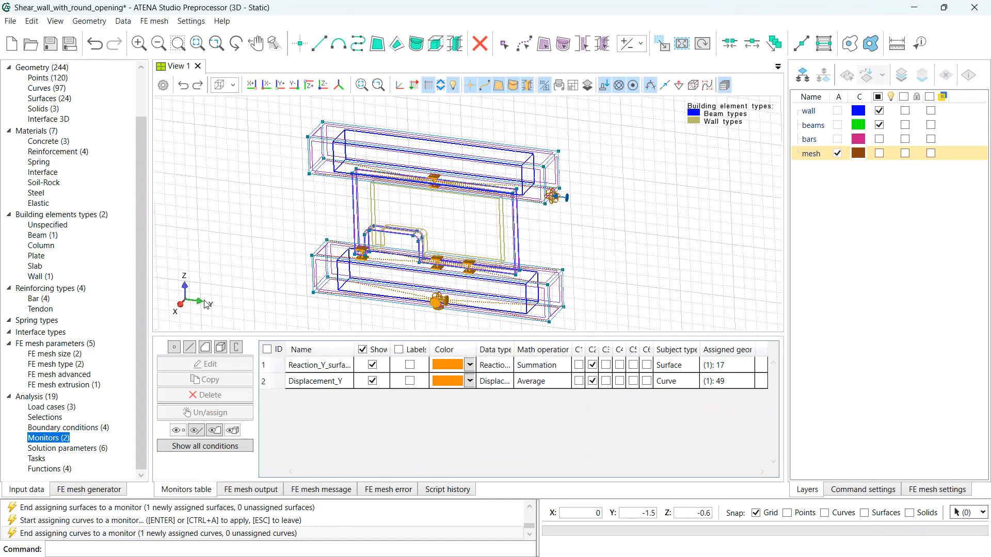
# - Create curve monitor Reaction_Y_line for Reactions Force in Y with Summation, assigned to curve 49
pyautogui.click(189, 347)
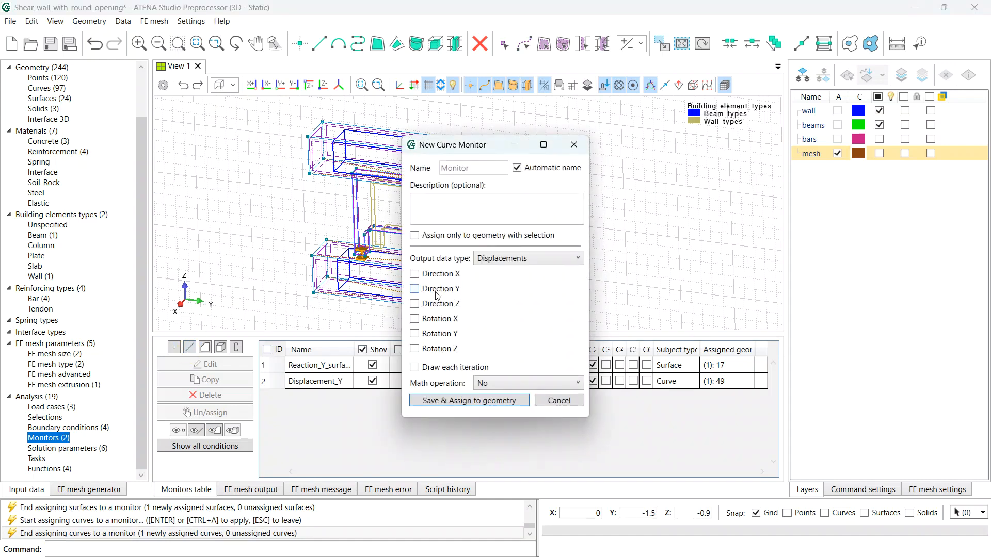
pyautogui.click(516, 167)
pyautogui.moveTo(499, 167); pyautogui.dragTo(400, 176)
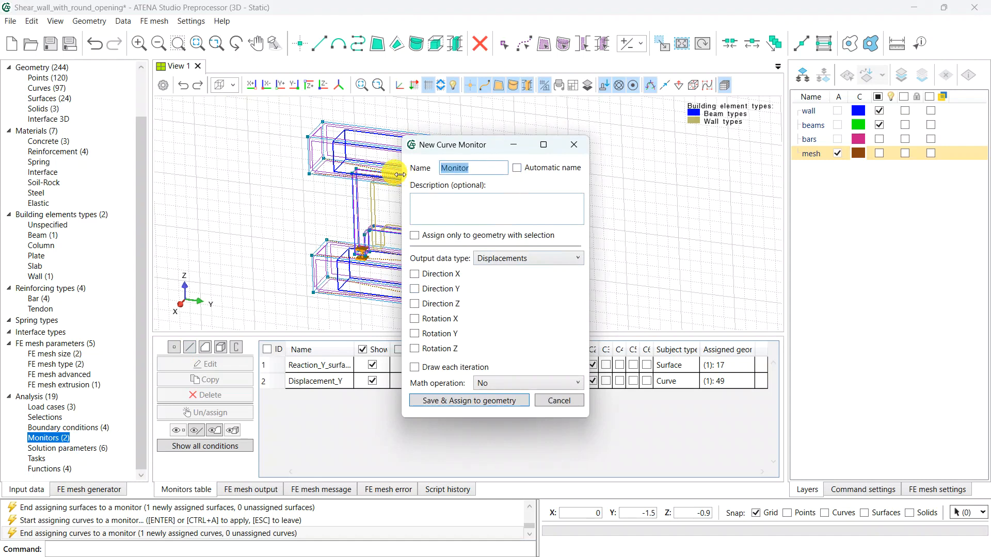
pyautogui.write('Rea')
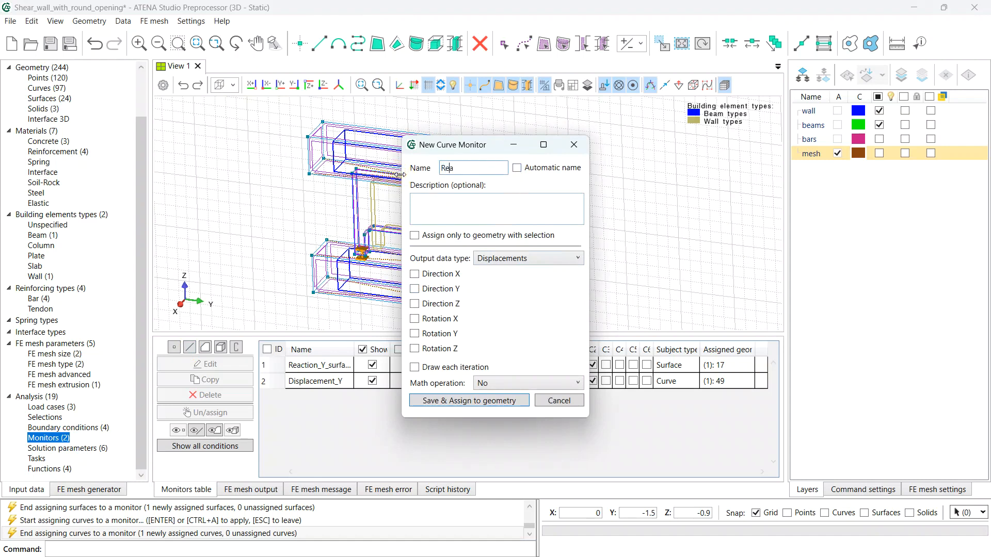
pyautogui.write('ction_Y_line')
pyautogui.click(541, 260)
pyautogui.click(493, 312)
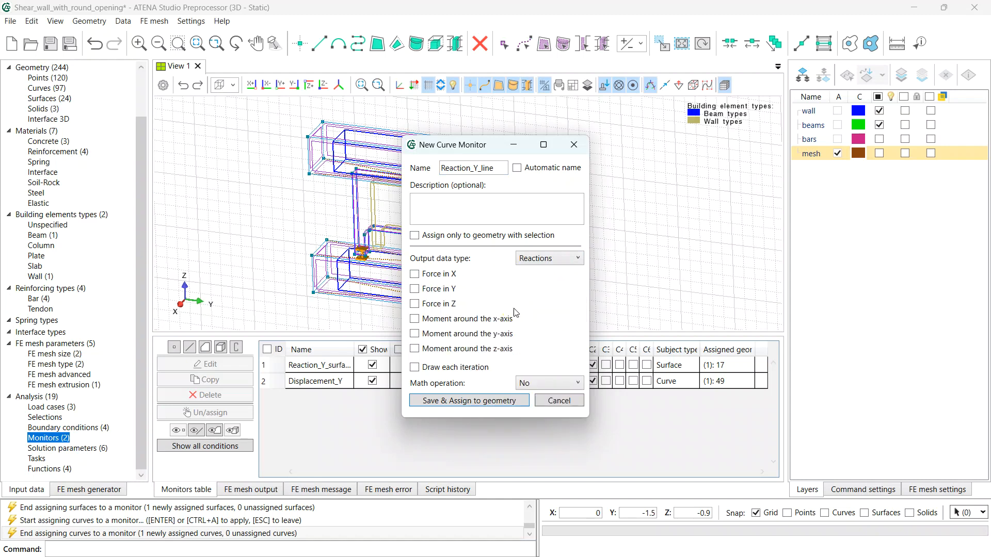
pyautogui.click(416, 293)
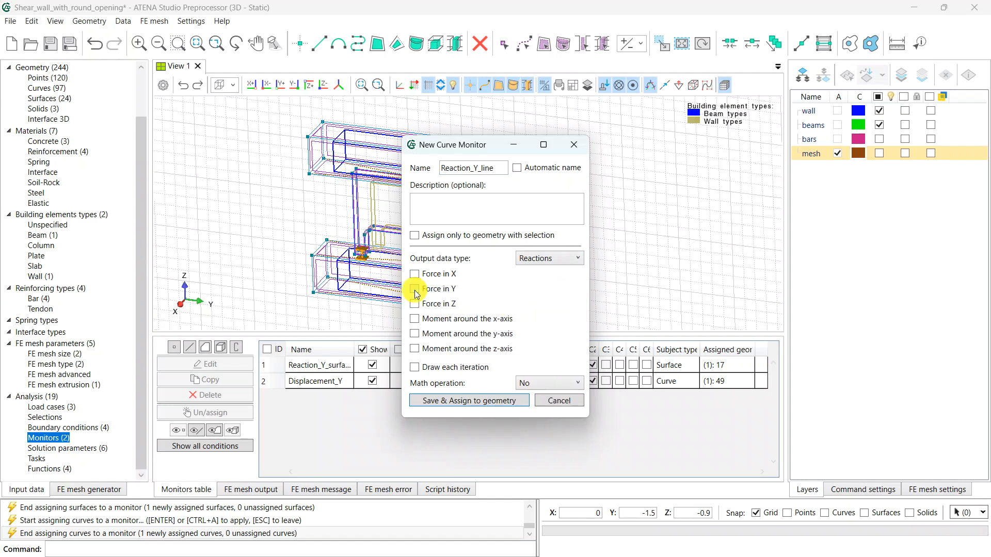
pyautogui.click(556, 384)
pyautogui.click(537, 436)
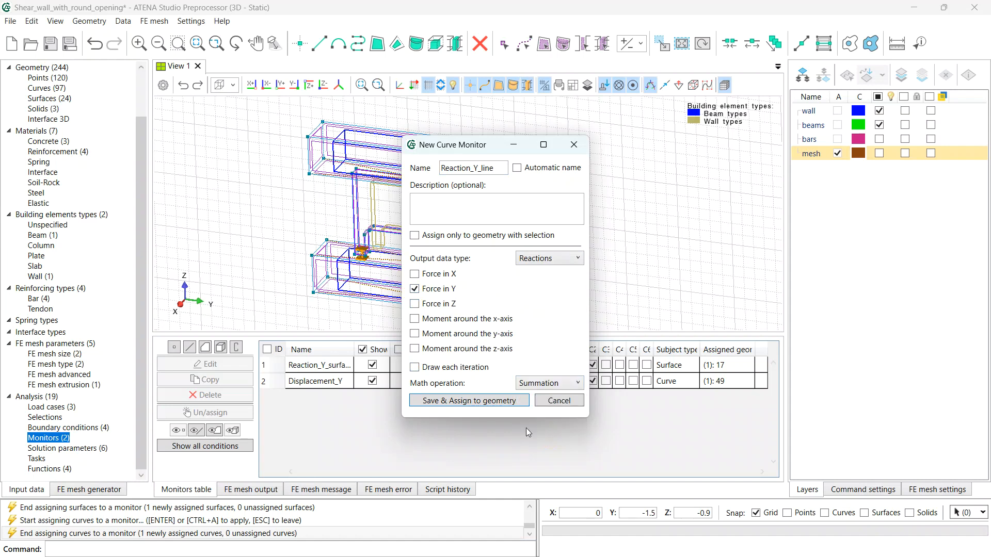
pyautogui.click(488, 402)
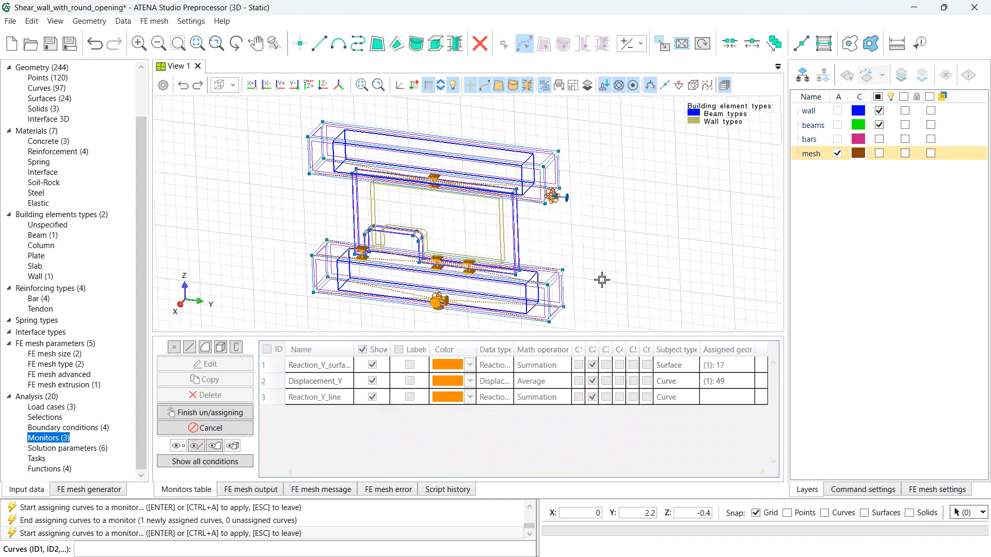
pyautogui.click(555, 198)
pyautogui.press('Return')
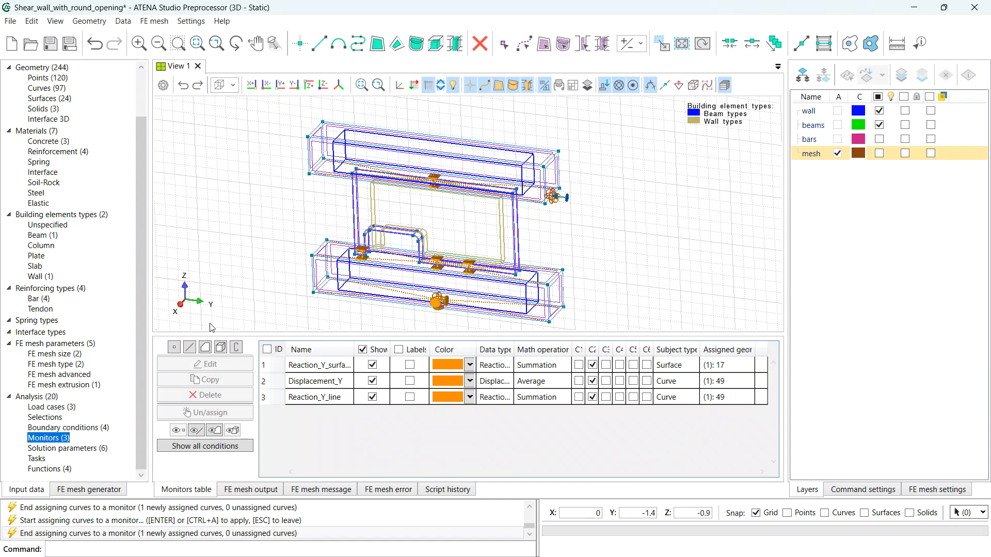
# - Start a new task with interval multiplier 30, 200 steps, saving each n-th step plus the last
pyautogui.click(54, 449)
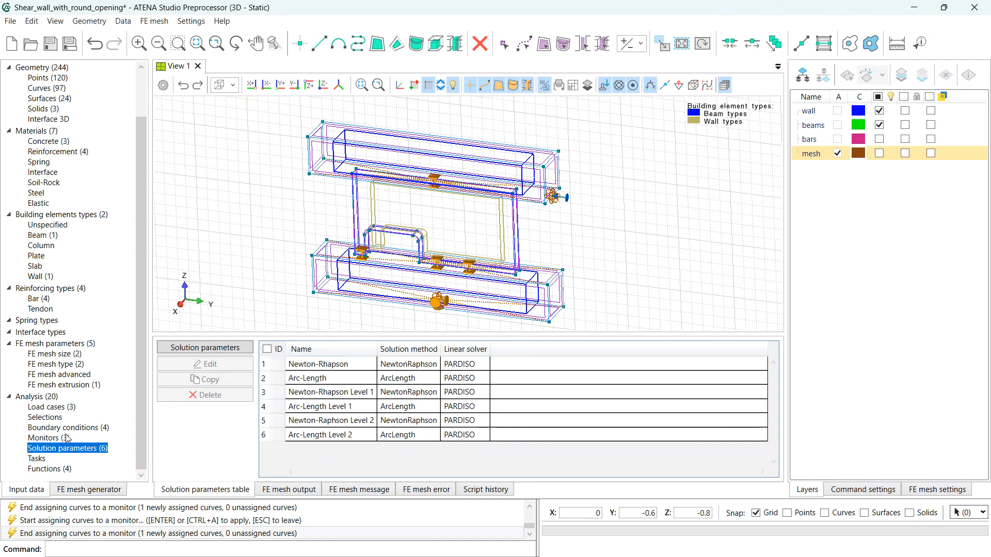
pyautogui.click(37, 459)
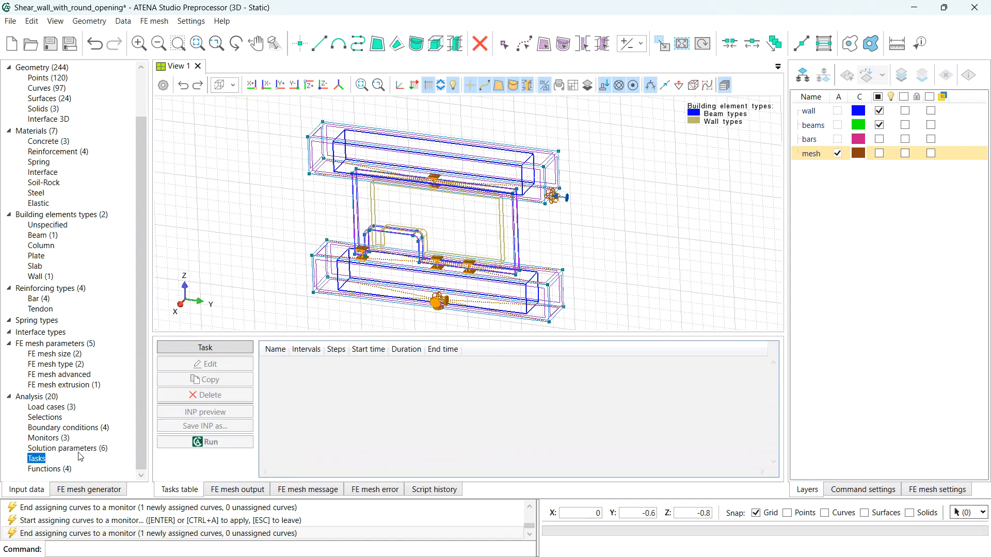
pyautogui.click(218, 348)
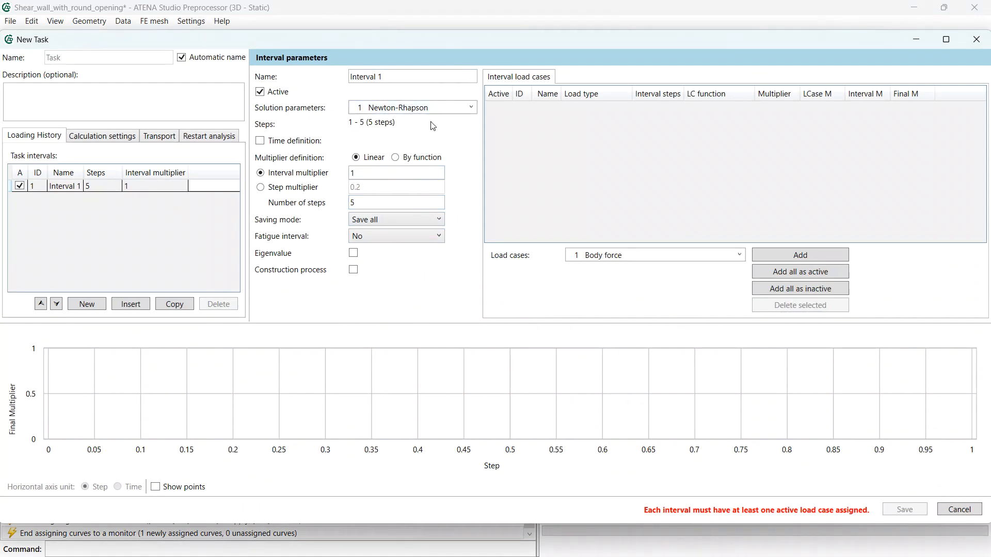
pyautogui.click(368, 171)
pyautogui.moveTo(367, 171); pyautogui.dragTo(307, 174)
pyautogui.write('3')
pyautogui.write('30')
pyautogui.moveTo(366, 200); pyautogui.dragTo(345, 202)
pyautogui.write('200')
pyautogui.click(415, 223)
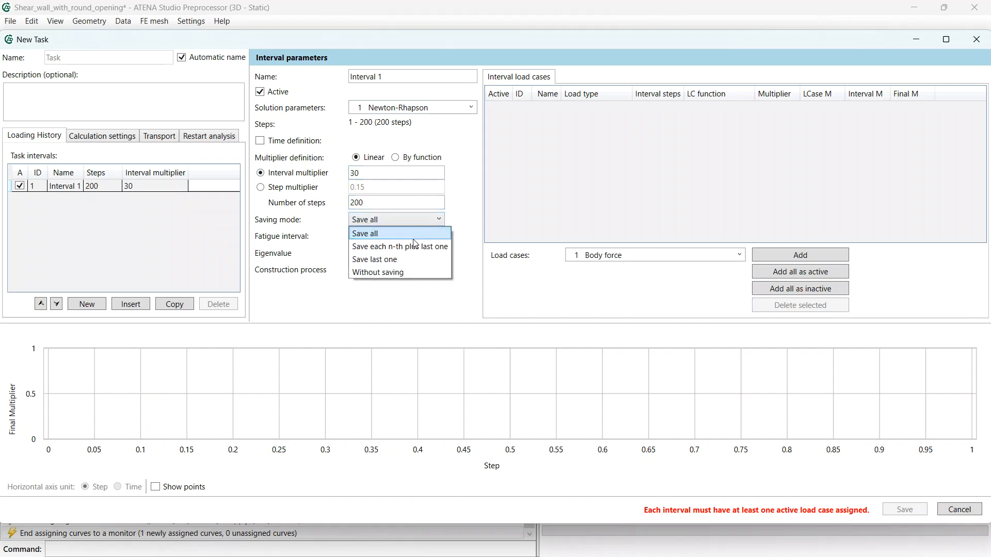
pyautogui.click(406, 248)
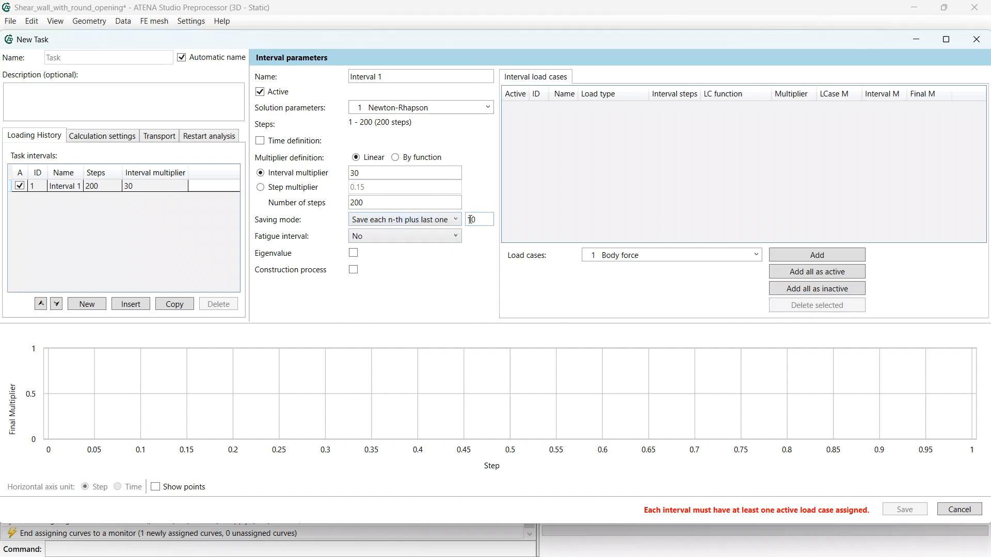
# - Add the Supports and Prescribed deformation load cases to the interval and save the task
pyautogui.click(723, 256)
pyautogui.click(706, 279)
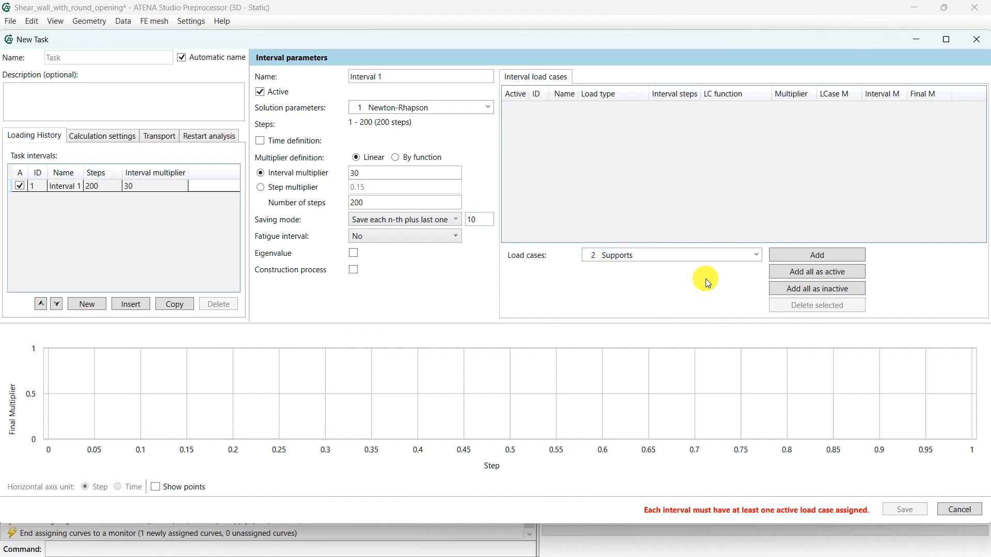
pyautogui.click(803, 258)
pyautogui.click(755, 255)
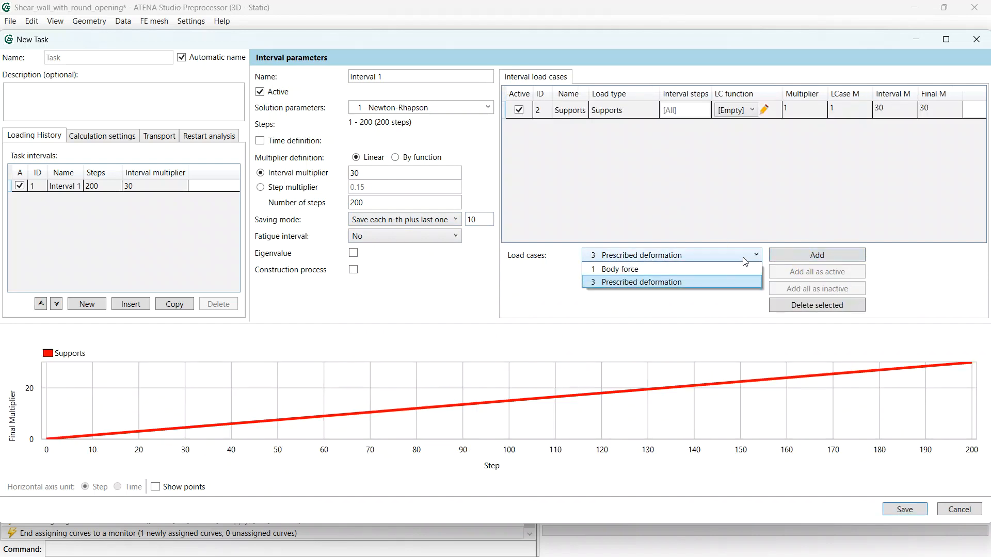
pyautogui.click(705, 279)
pyautogui.click(819, 256)
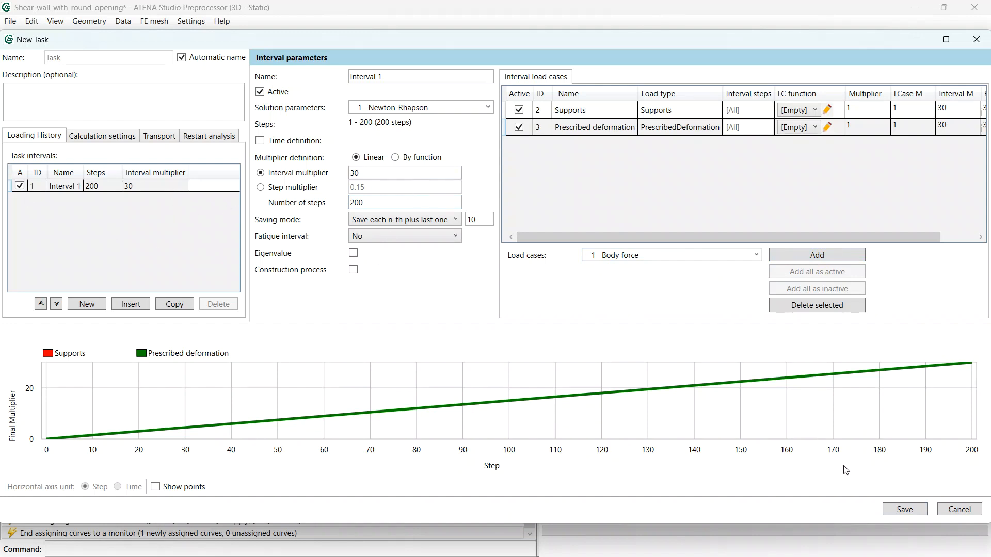
pyautogui.click(912, 512)
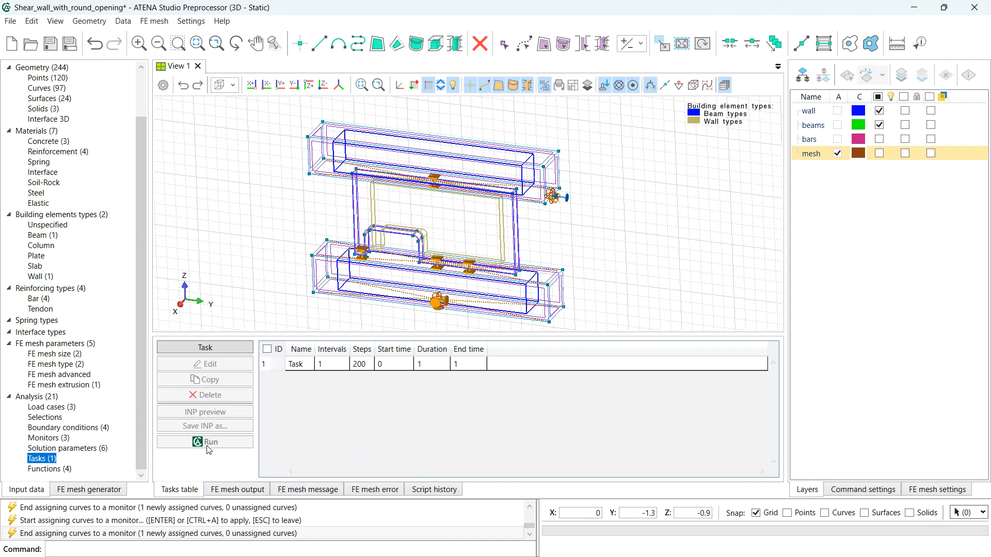
# - Select task 1 in the Tasks table and save the project with Ctrl+S
pyautogui.click(300, 367)
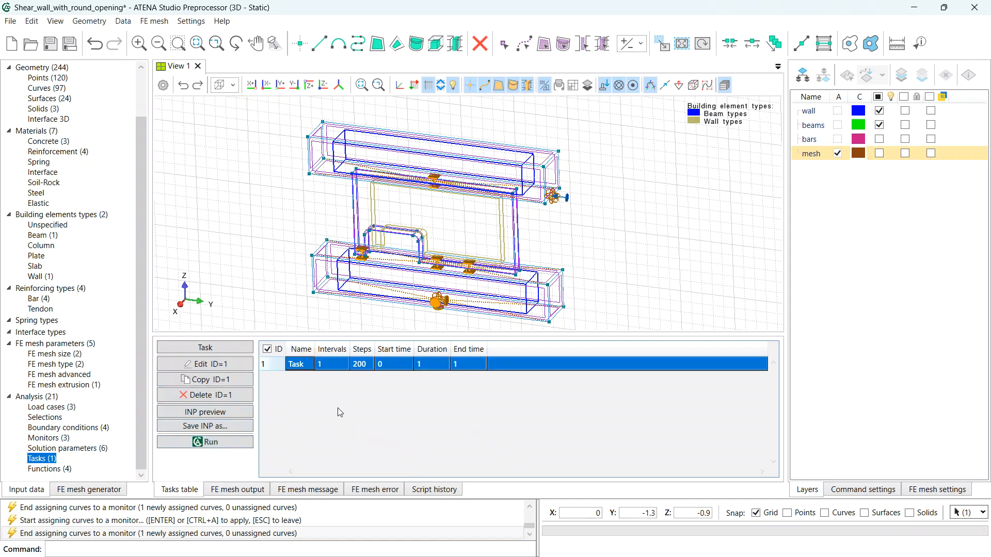
pyautogui.hotkey('ctrl', 's')
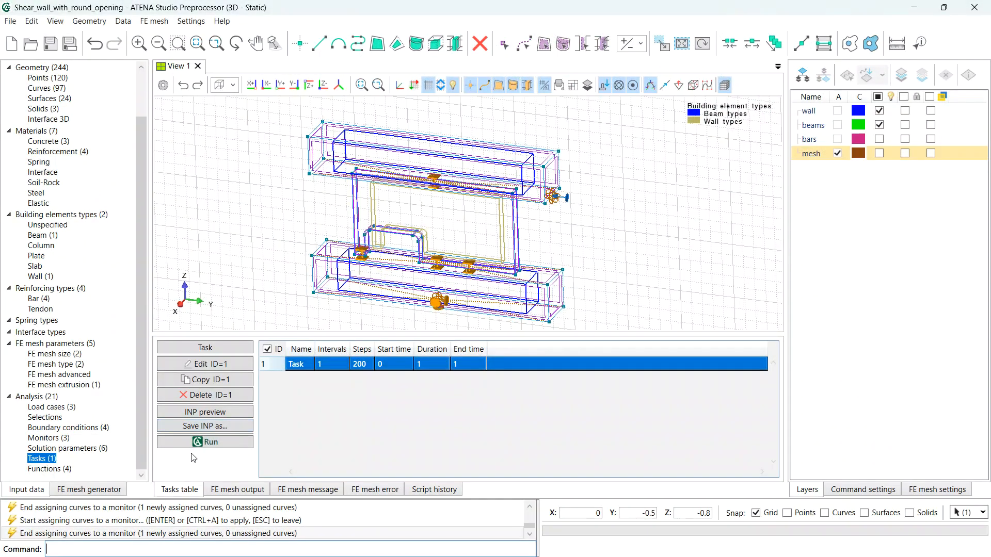
# - Run the 200-step analysis and start a new results diagram, choosing its horizontal axis quantity
pyautogui.click(206, 443)
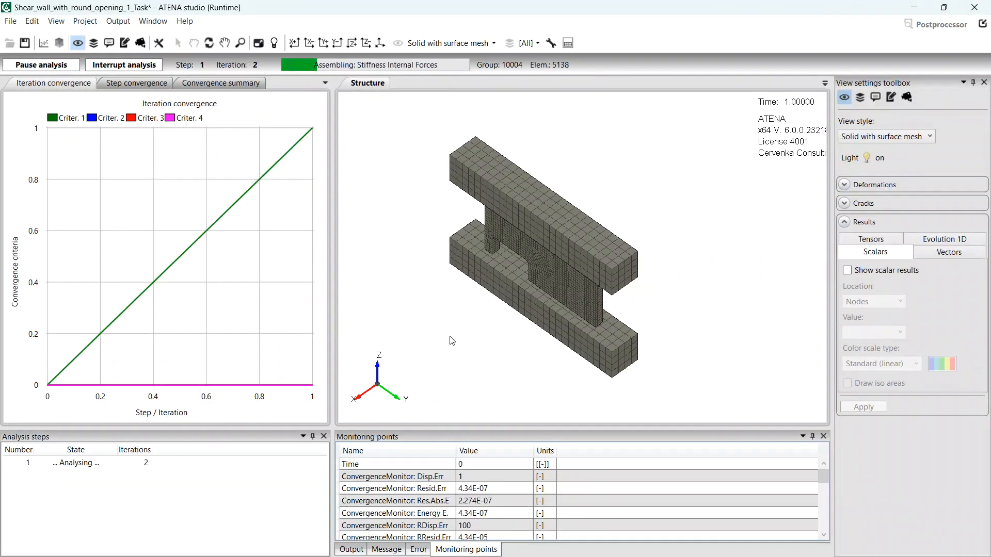
pyautogui.moveTo(673, 297)
pyautogui.mouseDown()
pyautogui.moveTo(697, 261)
pyautogui.moveTo(586, 242)
pyautogui.moveTo(664, 262)
pyautogui.moveTo(687, 256)
pyautogui.mouseUp()
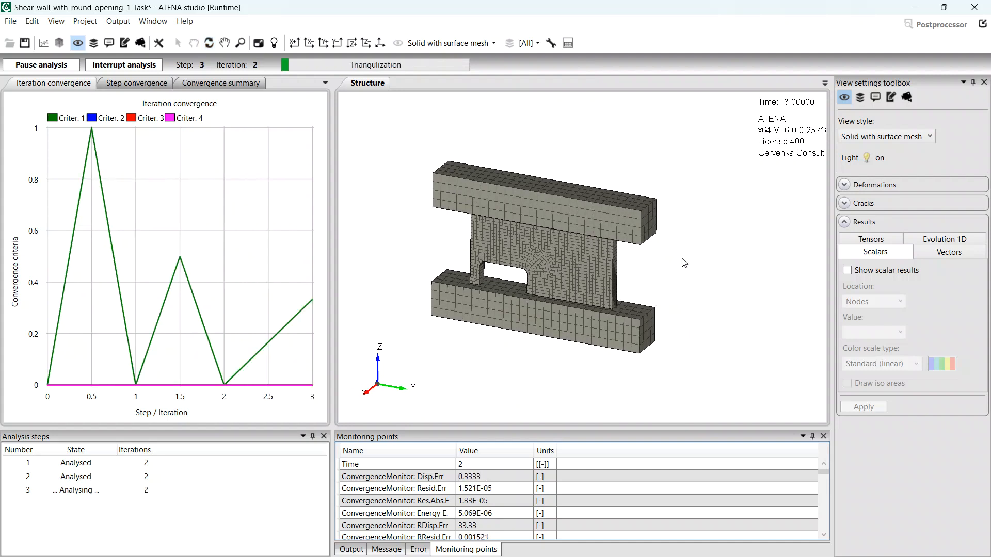
pyautogui.click(44, 43)
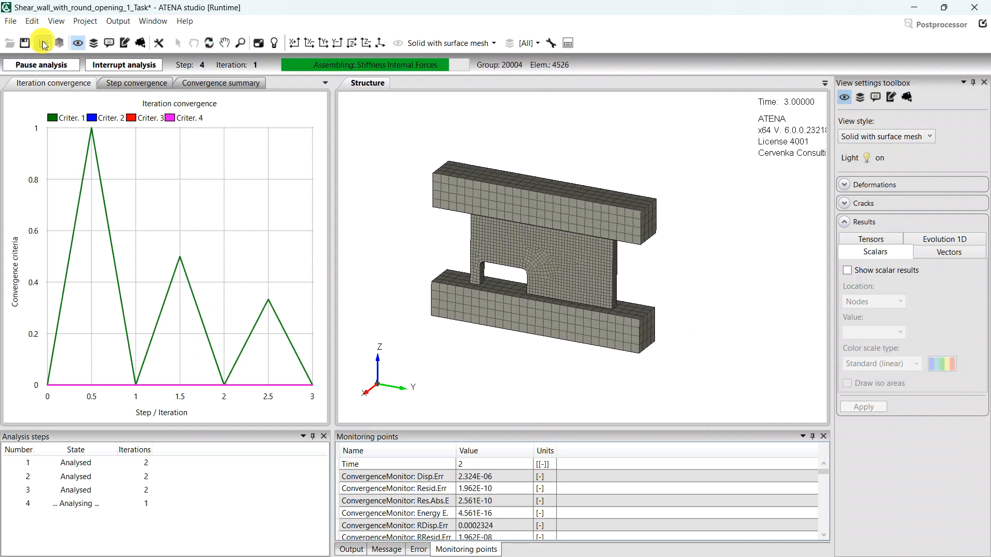
pyautogui.click(407, 256)
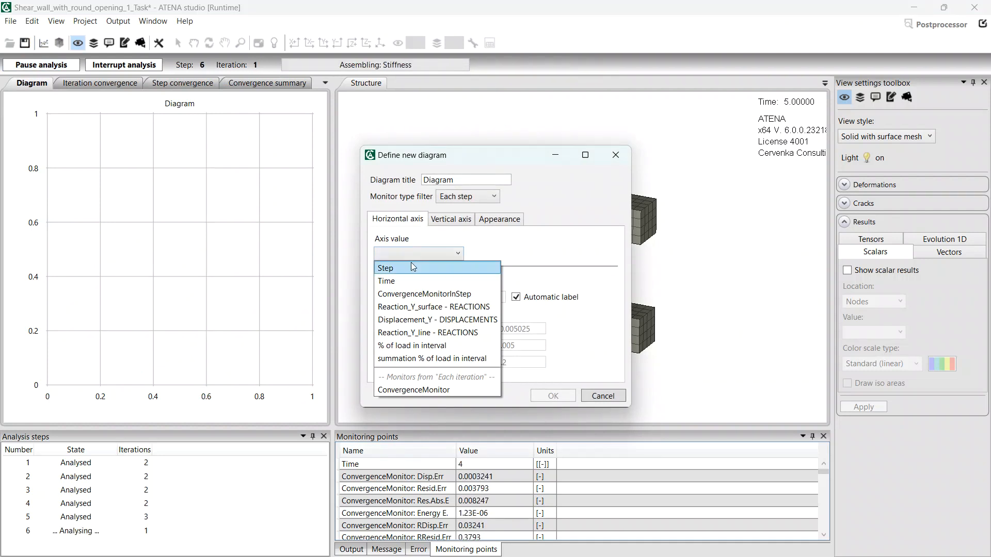
# - Set Displacement_Y as the horizontal axis and add Reaction_Y_surface as the data series
pyautogui.click(424, 321)
pyautogui.click(445, 219)
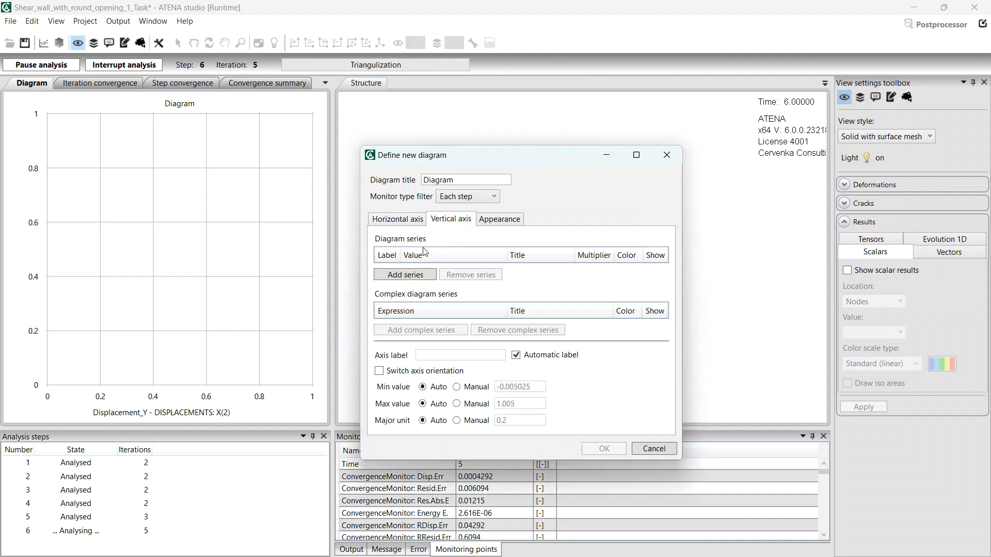
pyautogui.click(405, 274)
pyautogui.click(429, 305)
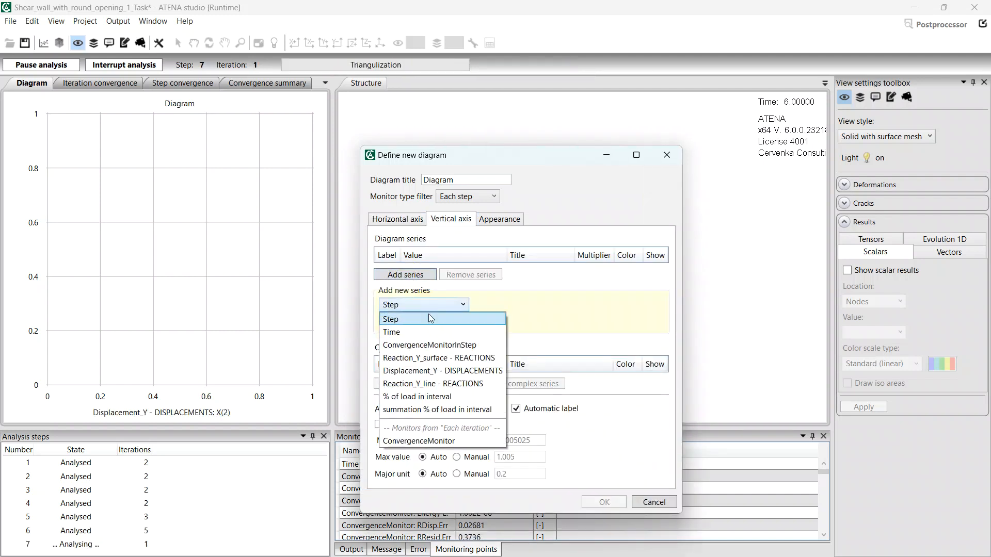
pyautogui.click(435, 358)
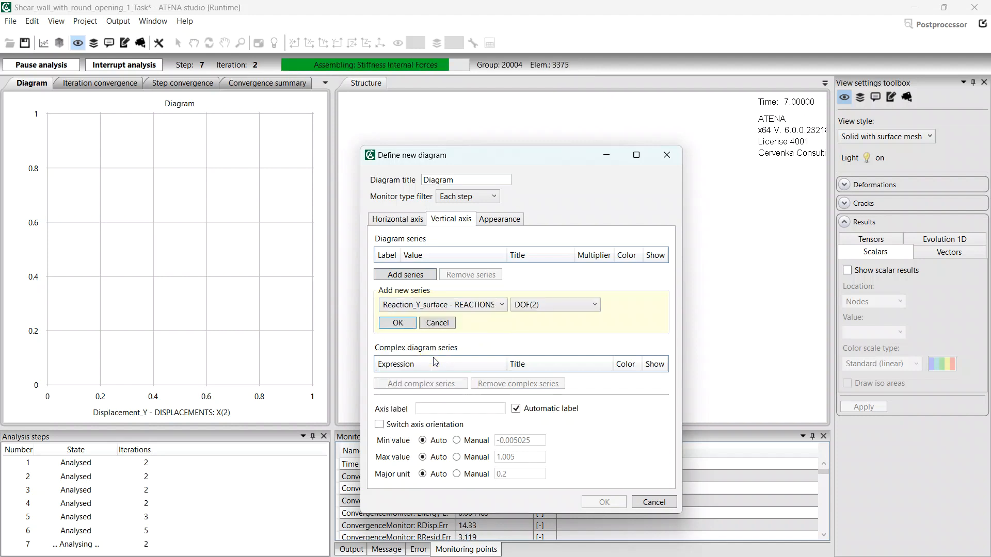
pyautogui.click(397, 324)
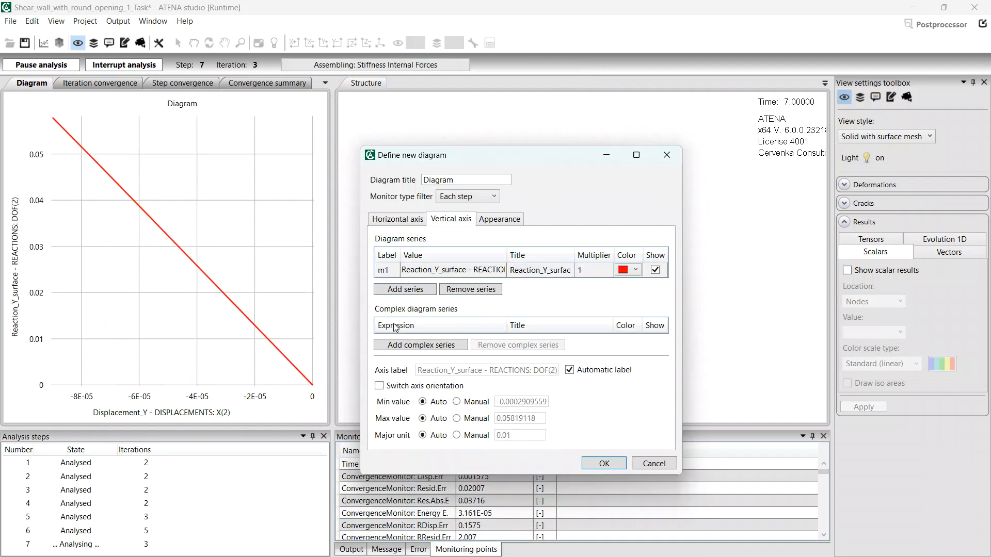
# - Switch only the horizontal axis orientation, finish the diagram, and draw the deformed model
pyautogui.click(379, 386)
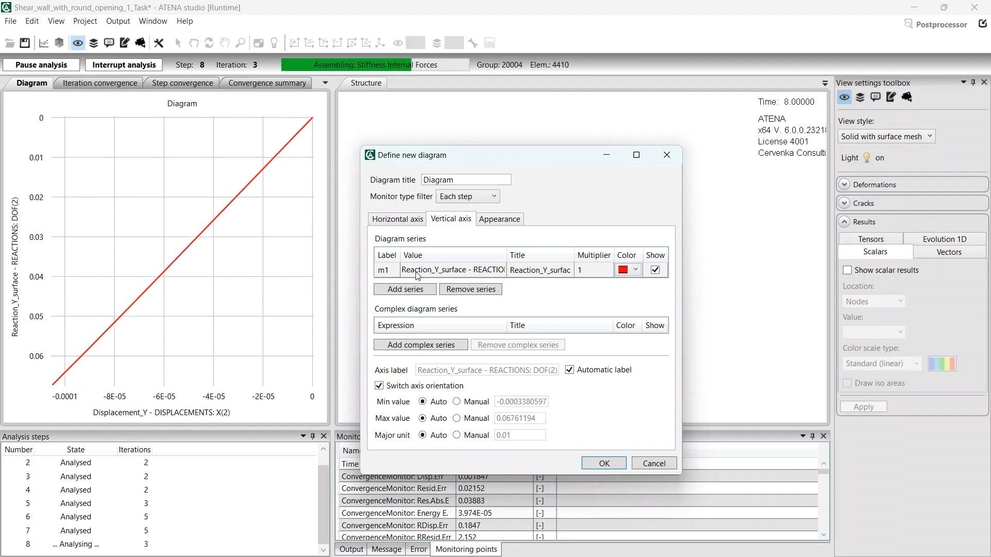
pyautogui.click(399, 221)
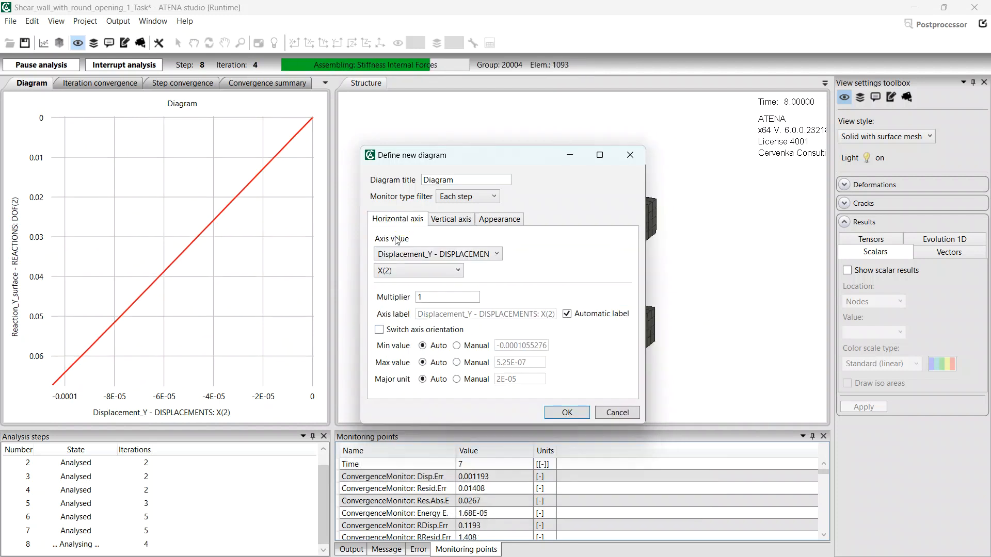
pyautogui.click(380, 331)
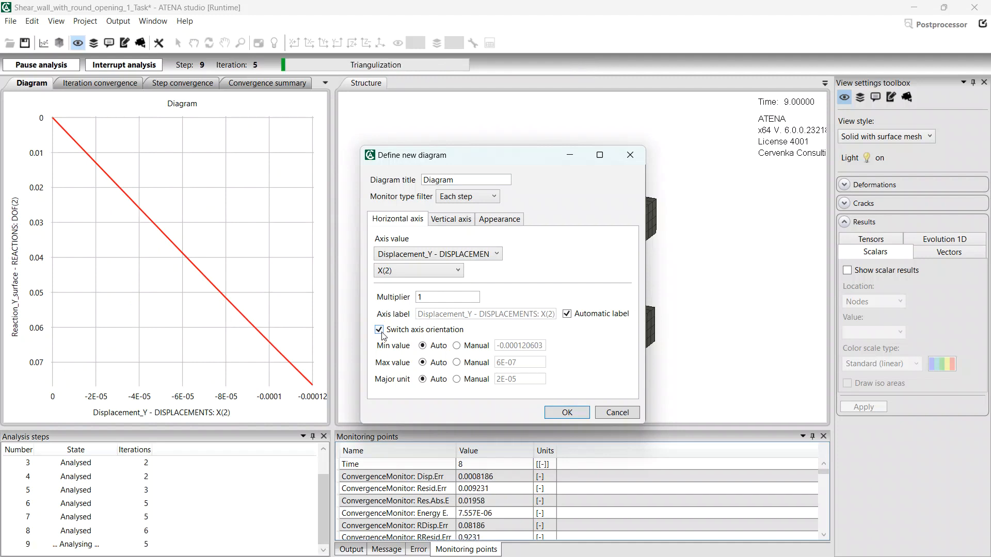
pyautogui.click(451, 218)
pyautogui.click(387, 387)
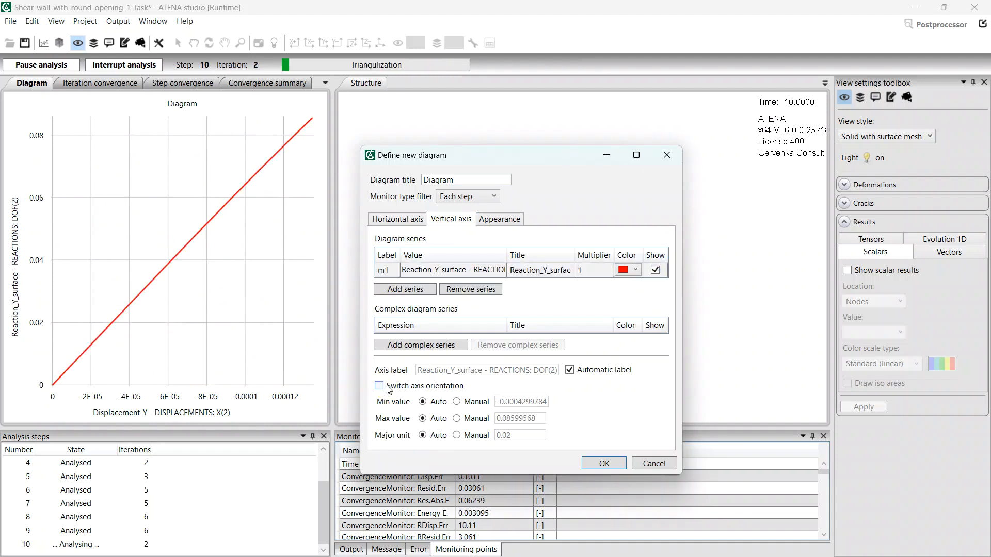
pyautogui.click(603, 464)
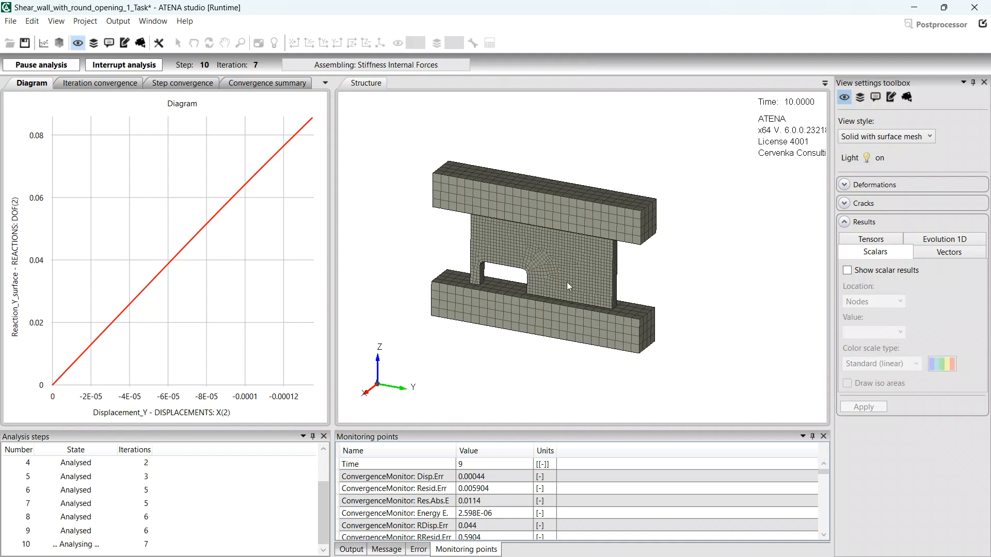
pyautogui.click(915, 184)
pyautogui.click(890, 204)
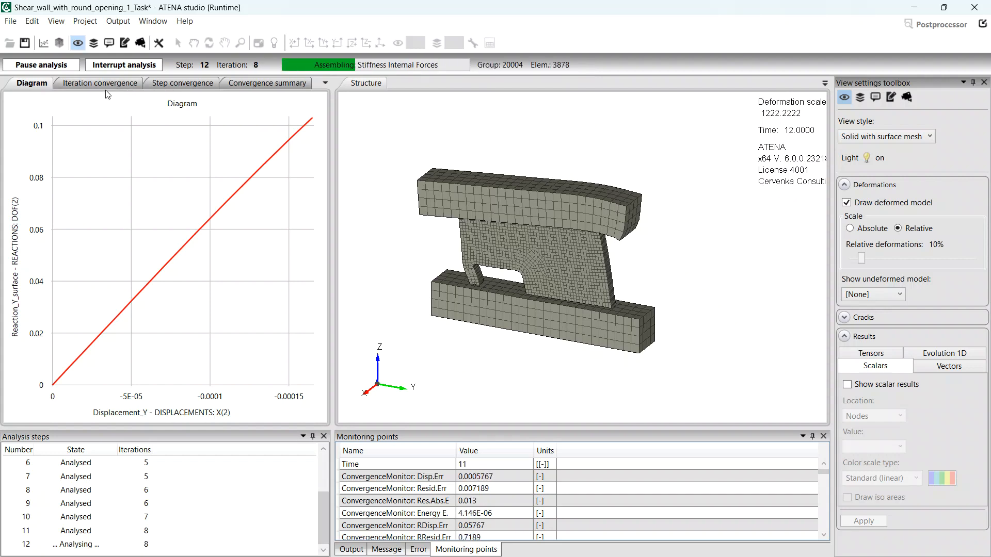
# - Create Diagram 2 with Displacement_Y horizontally and a Reaction_Y_line series
pyautogui.click(43, 43)
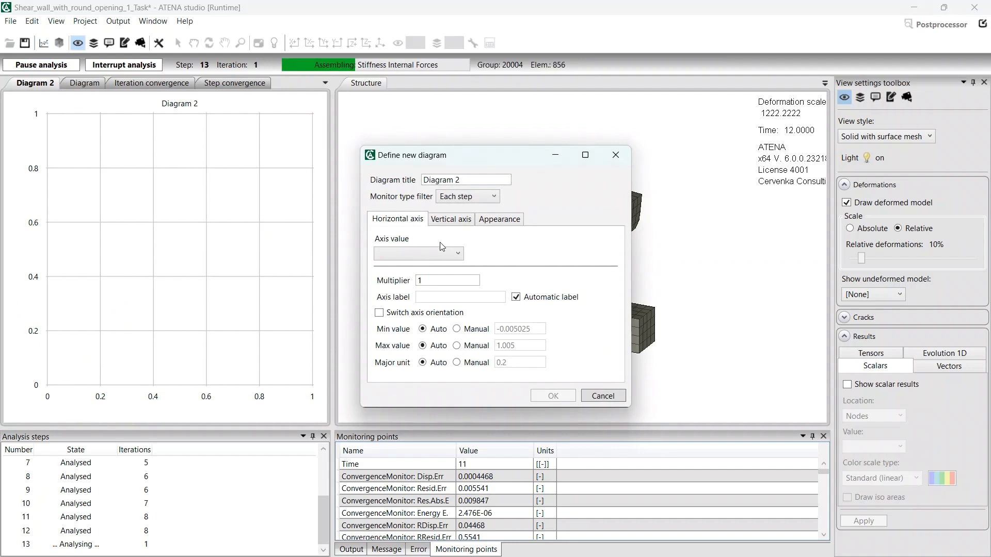
pyautogui.click(437, 257)
pyautogui.click(437, 317)
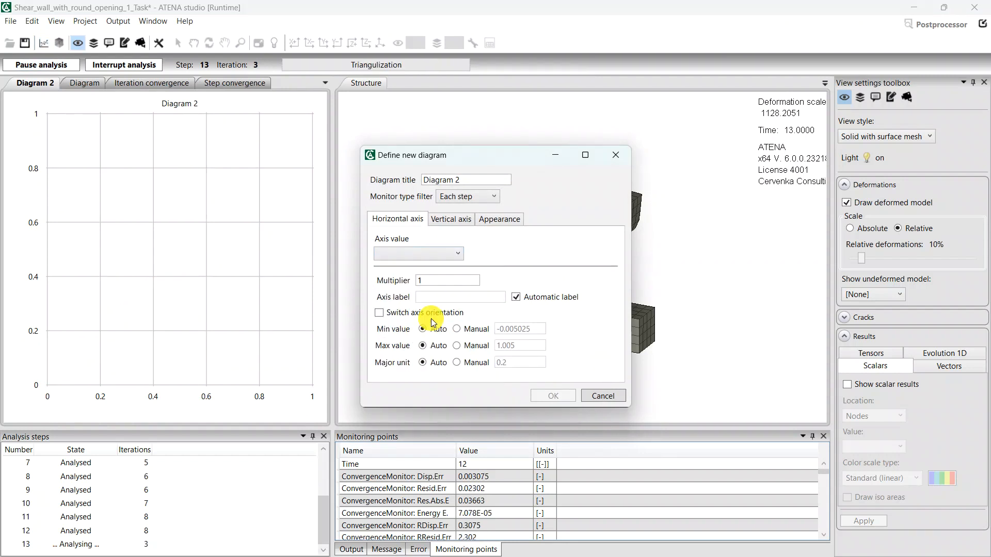
pyautogui.click(450, 221)
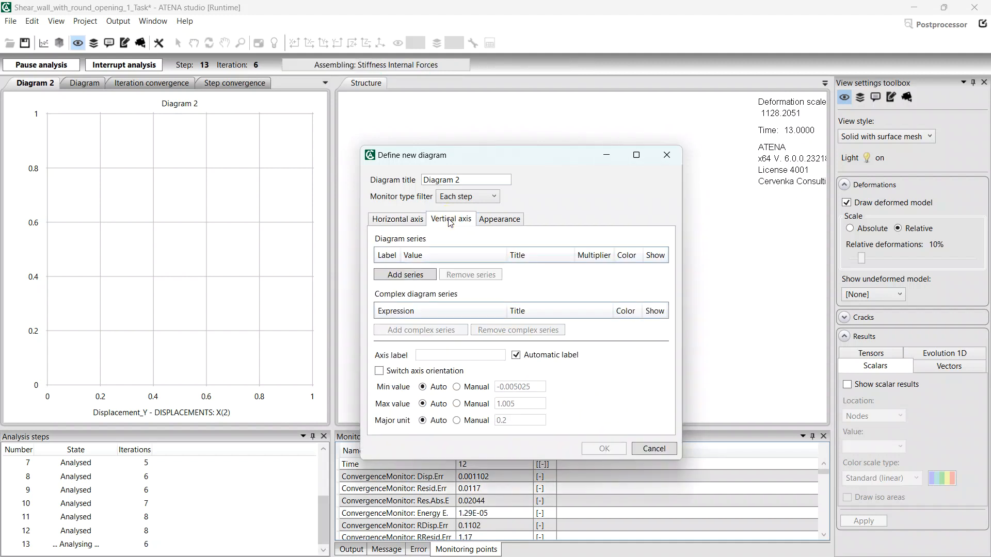
pyautogui.click(422, 276)
pyautogui.click(420, 305)
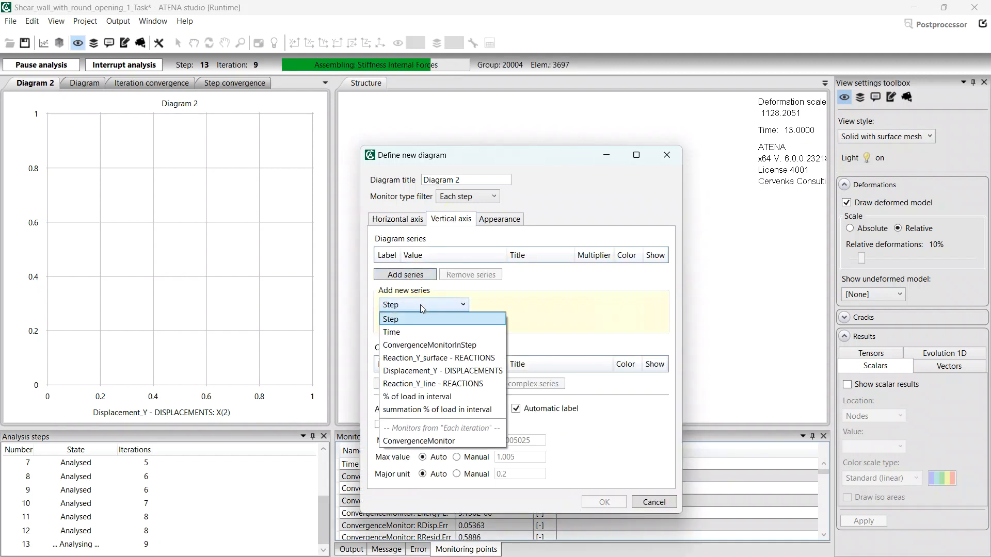
pyautogui.click(419, 385)
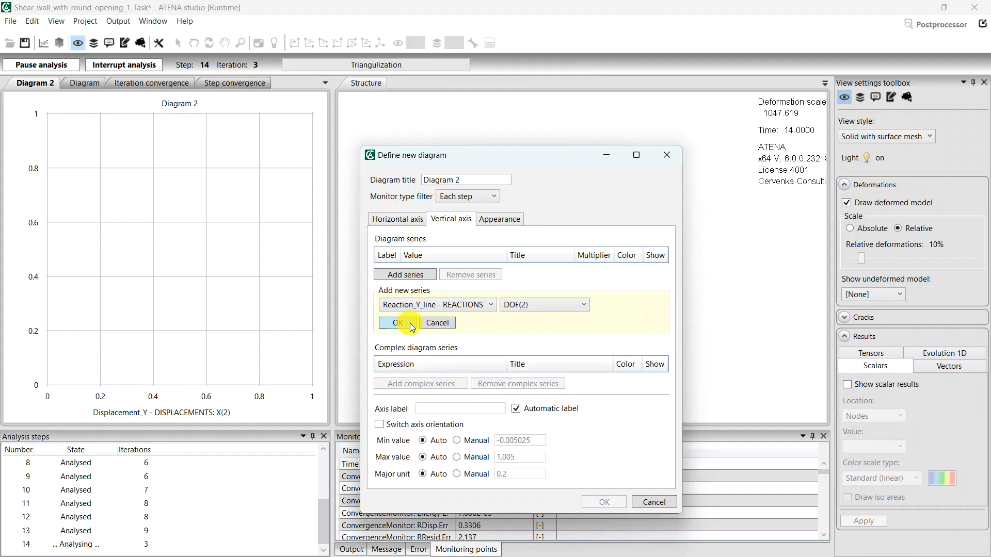
pyautogui.click(412, 325)
# - Switch the orientation of both horizontal and vertical axes and confirm Diagram 2
pyautogui.click(398, 219)
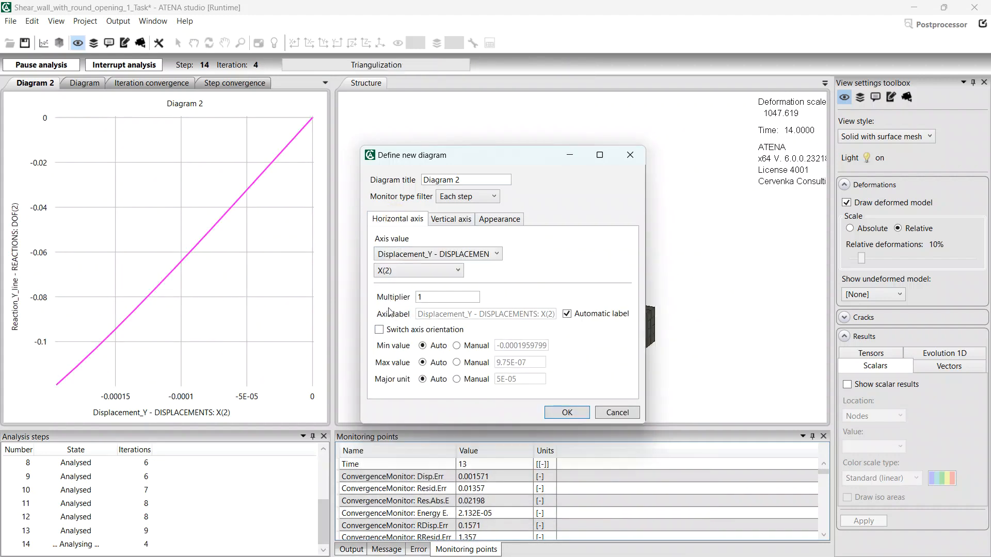
pyautogui.click(380, 330)
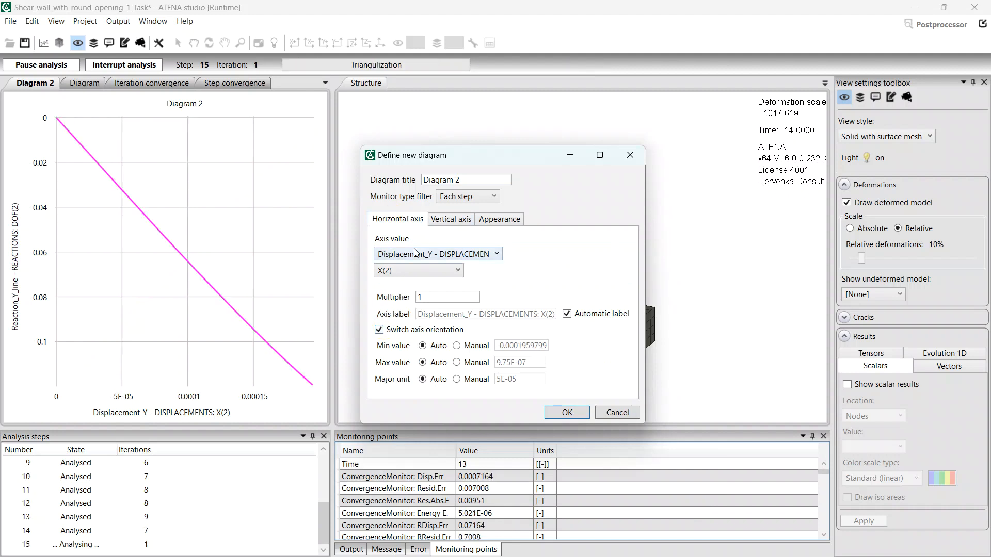
pyautogui.click(440, 222)
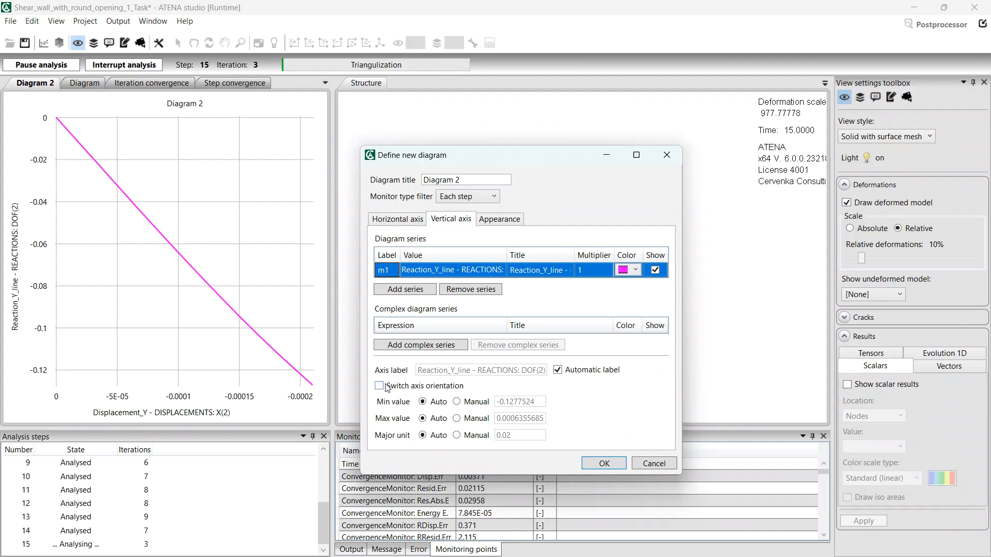
pyautogui.click(386, 387)
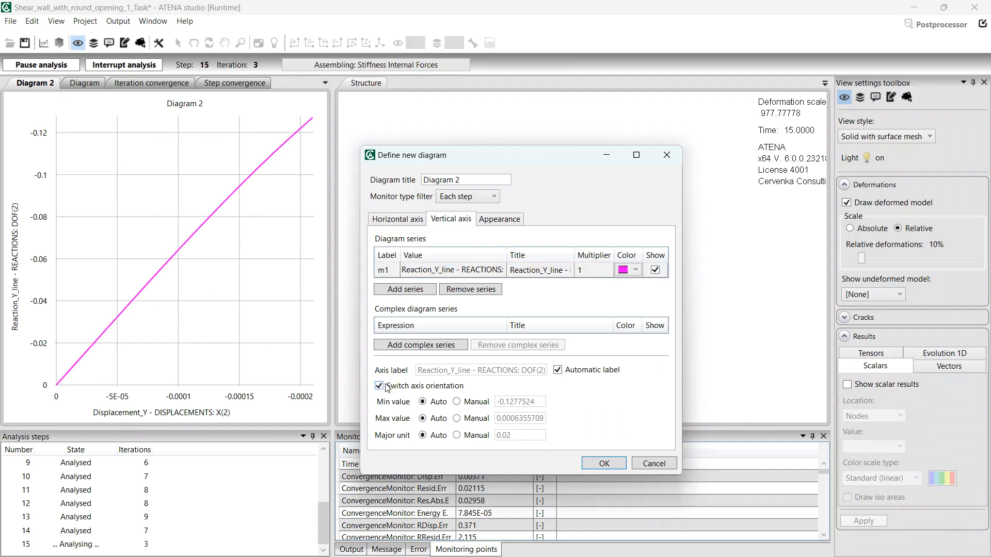
pyautogui.click(603, 464)
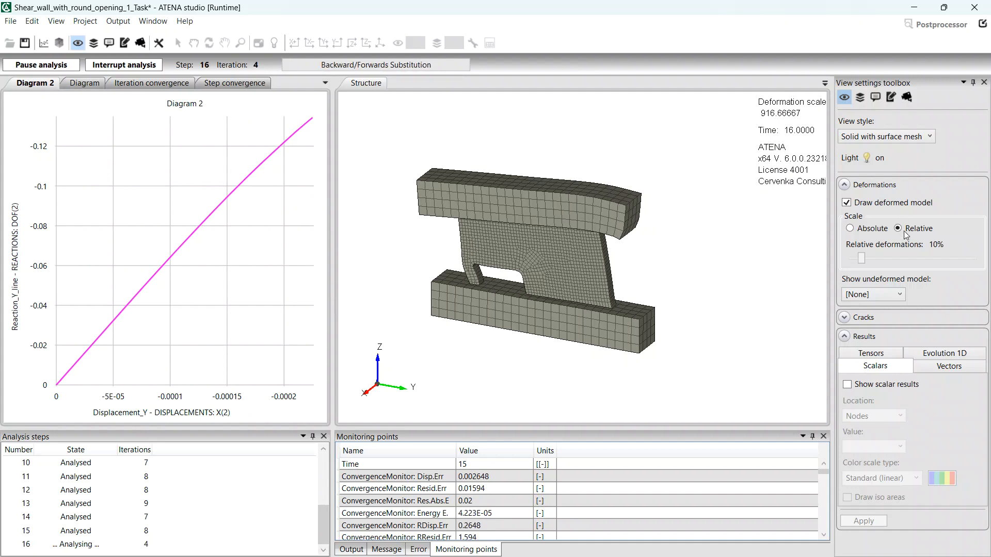
pyautogui.click(890, 321)
# - Show cracks on the deforming wall with maximum crack level 1
pyautogui.click(860, 333)
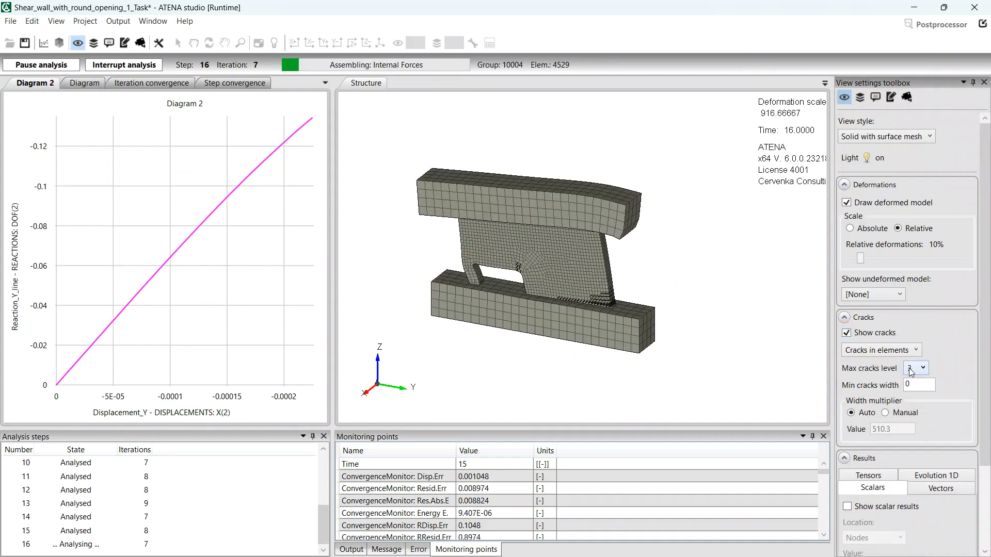
pyautogui.click(910, 369)
pyautogui.click(913, 386)
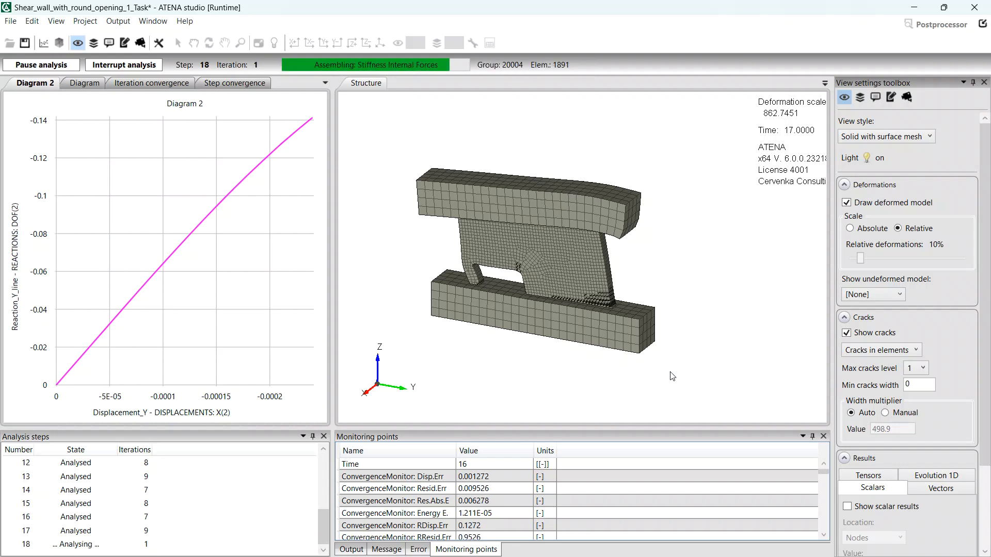
# - Check the Reaction_Y_surface and Diagram 2 tabs, then switch to the Preprocessor input data view
pyautogui.click(86, 82)
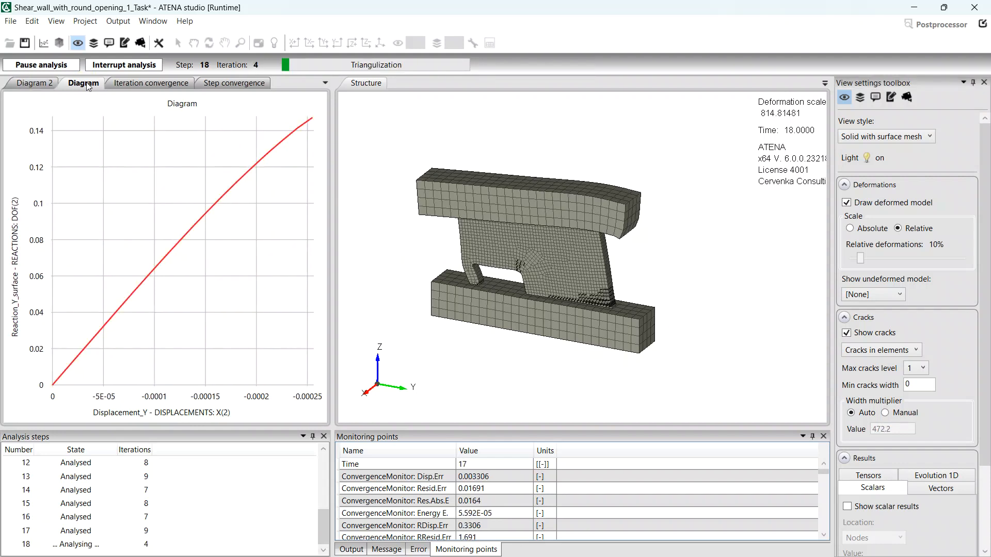
pyautogui.click(32, 86)
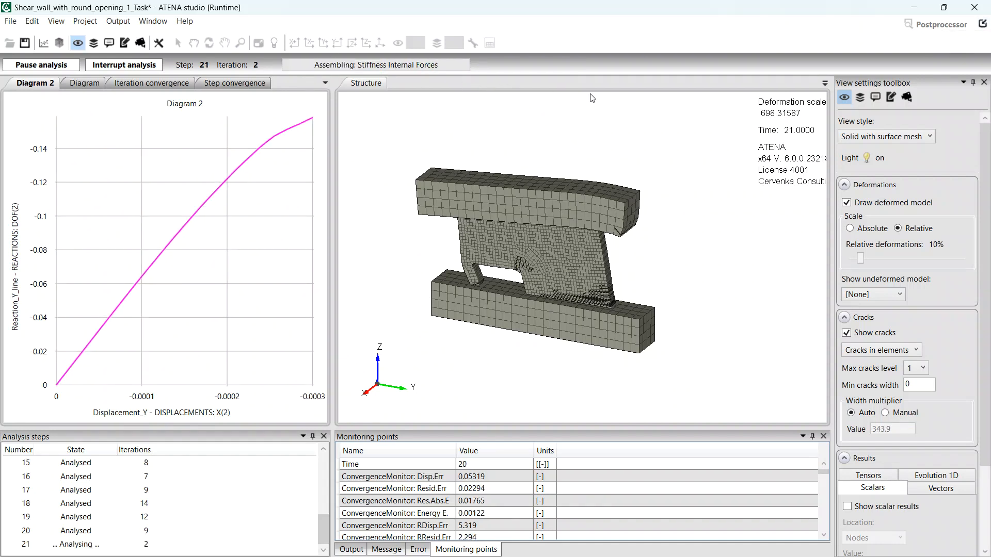
pyautogui.click(983, 26)
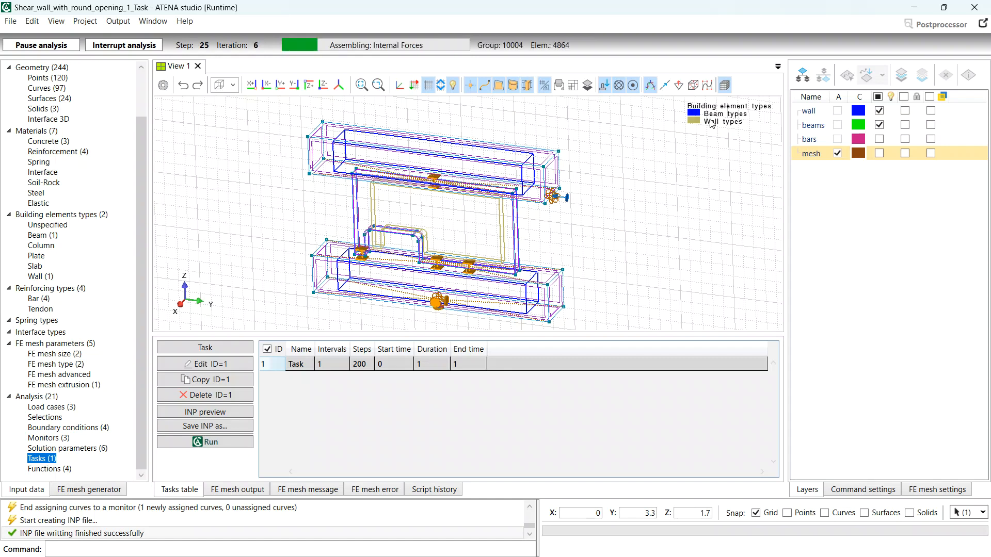
# - Return to the running analysis in a separate Runtime window
pyautogui.click(982, 24)
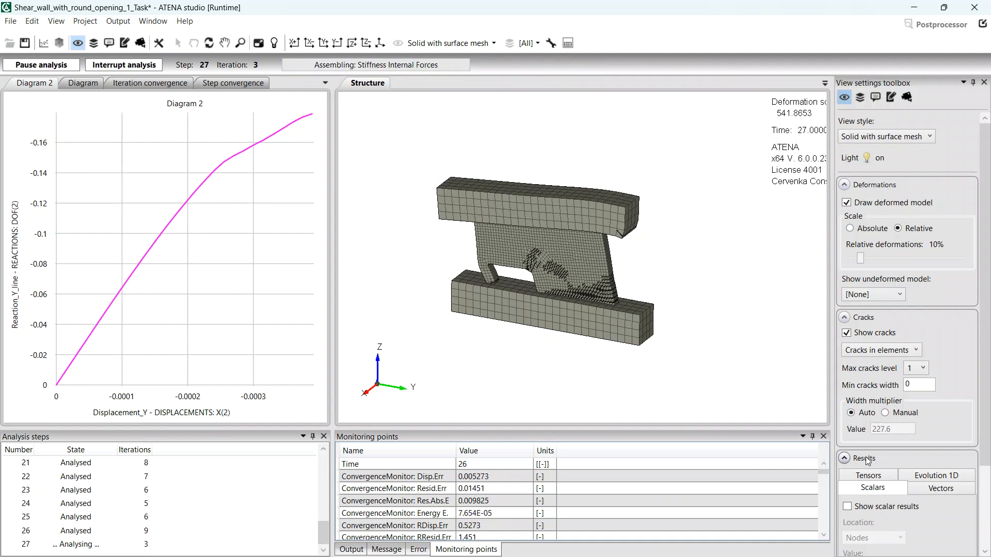
# - Collapse Cracks and Deformations, then show Crack Width (Cod1) as filled iso areas
pyautogui.click(906, 316)
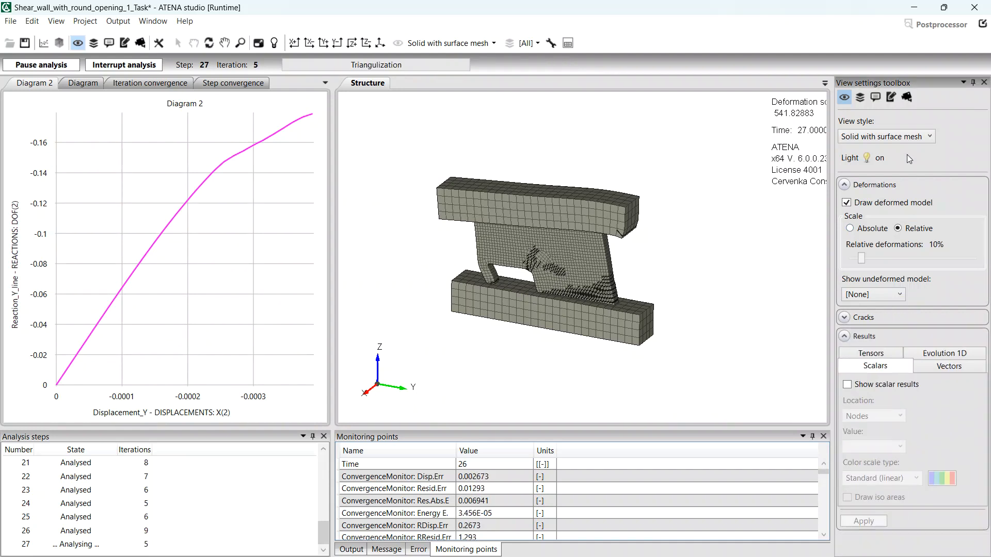
pyautogui.click(904, 185)
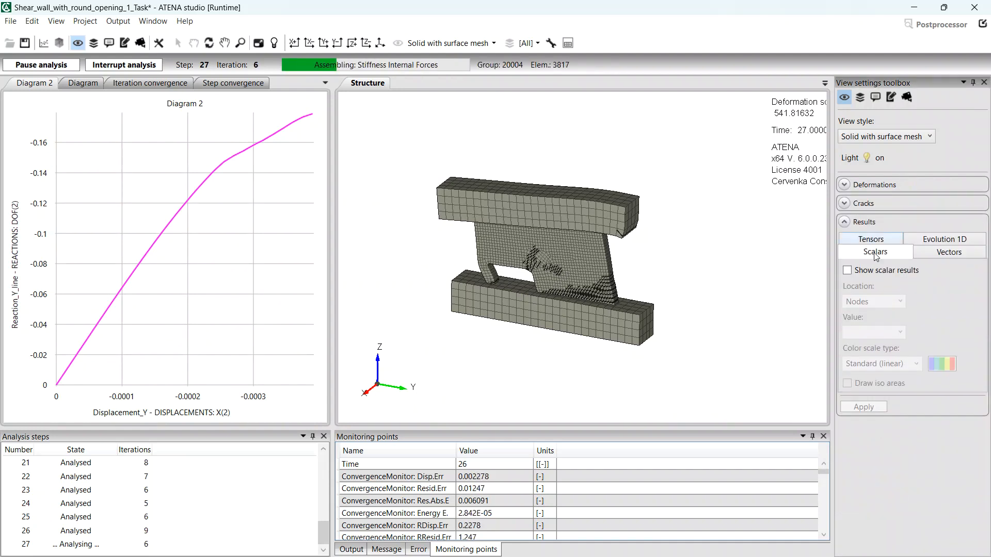
pyautogui.click(849, 272)
pyautogui.click(863, 333)
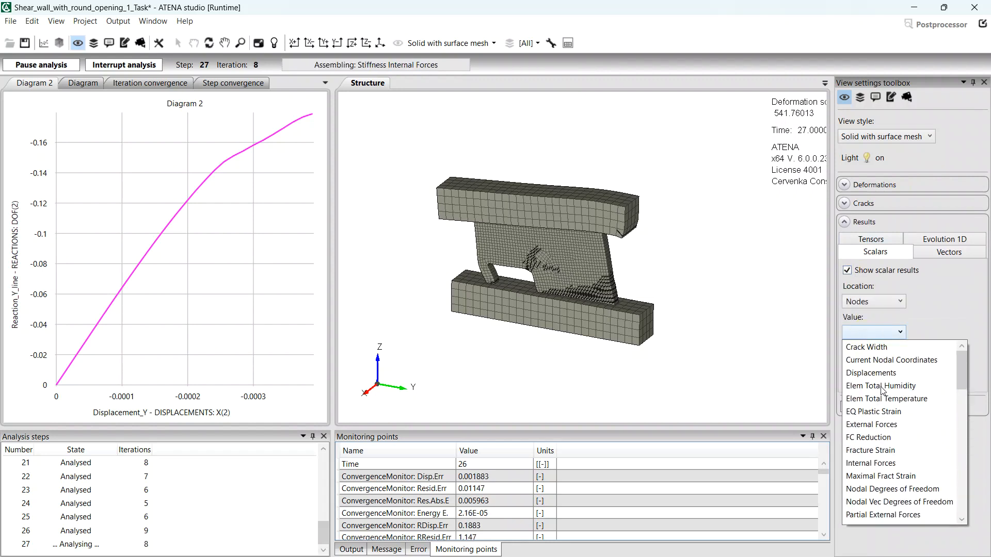
pyautogui.click(892, 347)
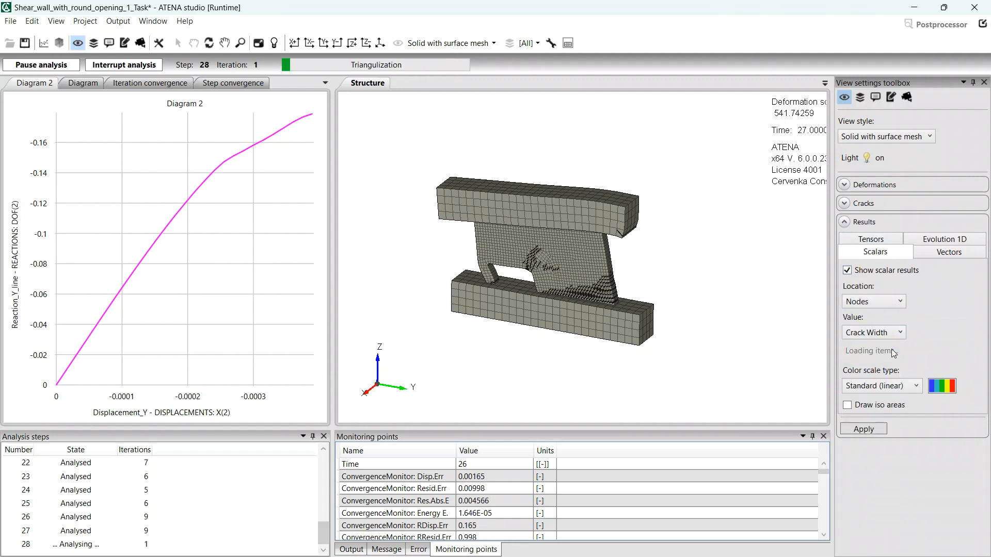
pyautogui.click(858, 418)
pyautogui.click(858, 437)
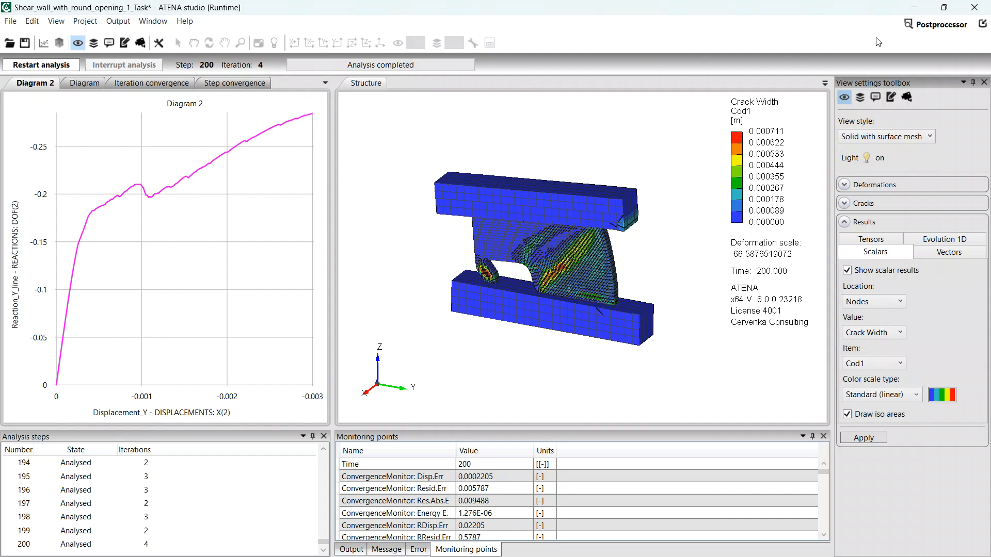
# - Save the project, open the Postprocessor, and view crack widths at step 30
pyautogui.click(933, 28)
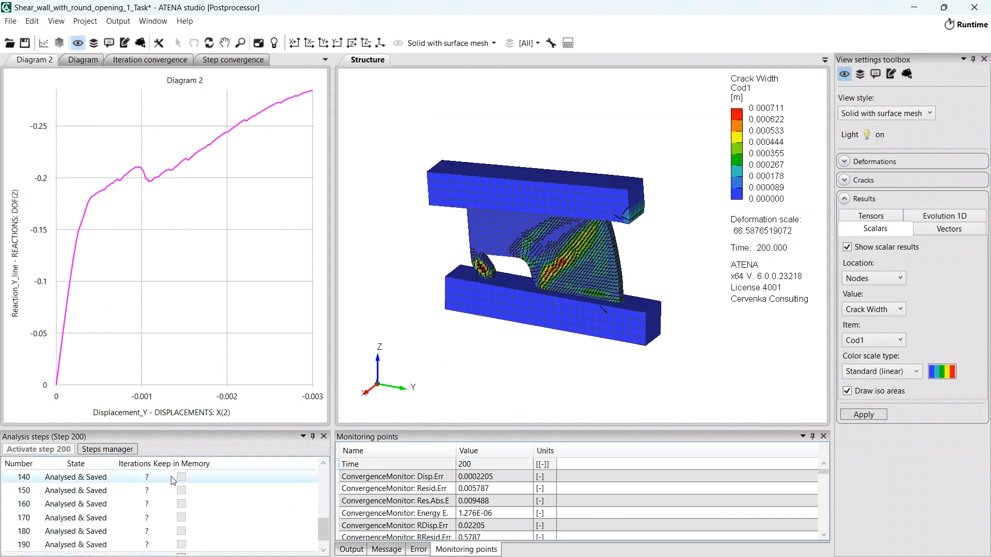
pyautogui.scroll(5, 79, 525)
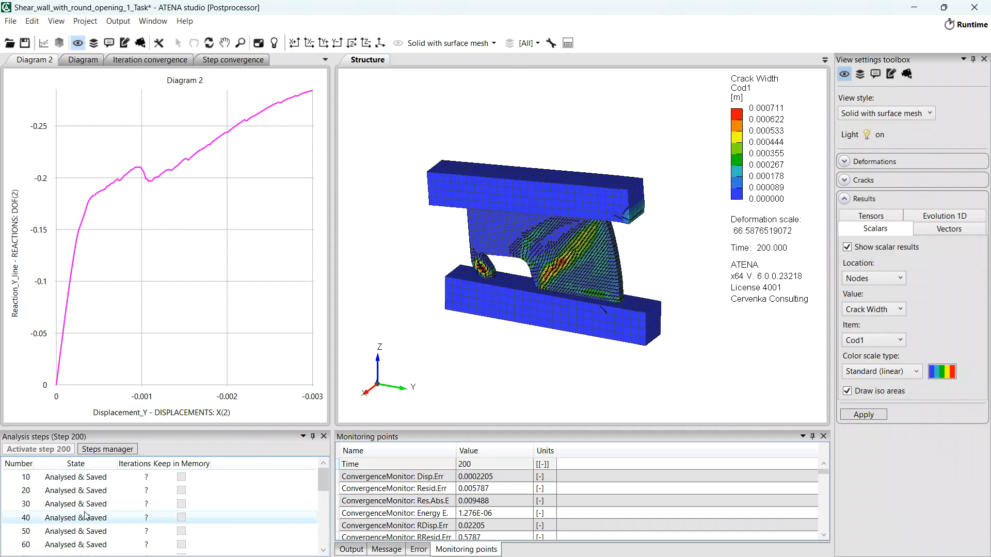
pyautogui.click(85, 504)
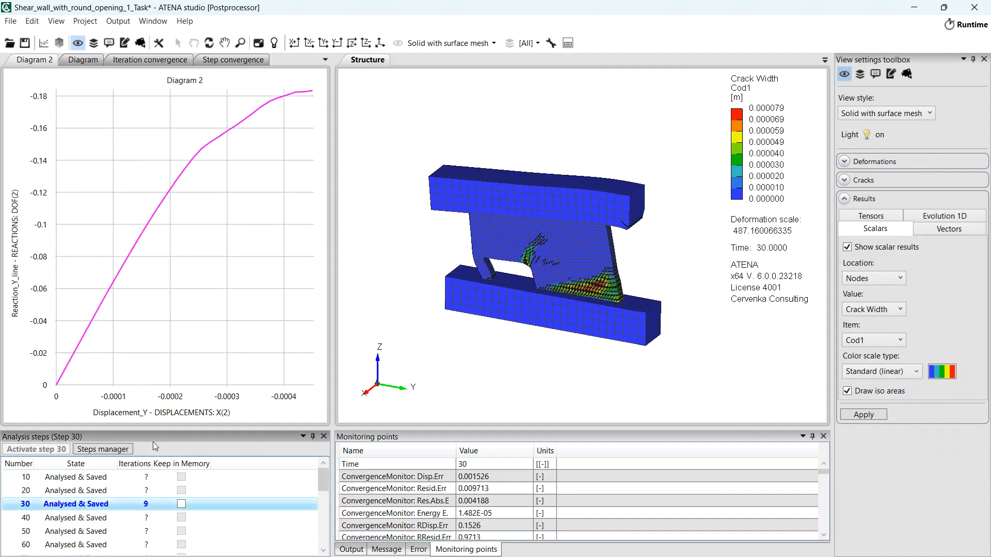
# - Return to step 200 and bring up the visible-domain Current Activity choices
pyautogui.scroll(-5, 133, 537)
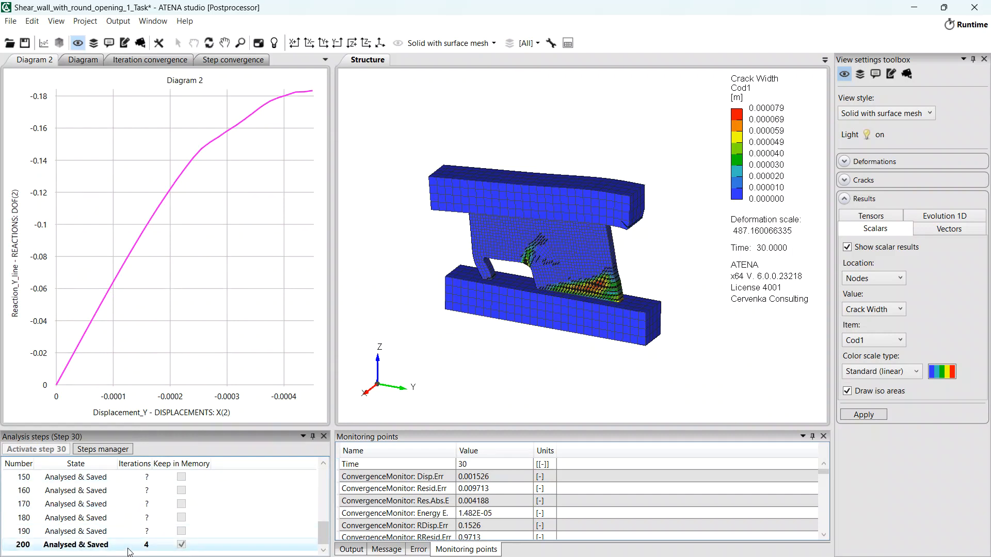
pyautogui.doubleClick(124, 548)
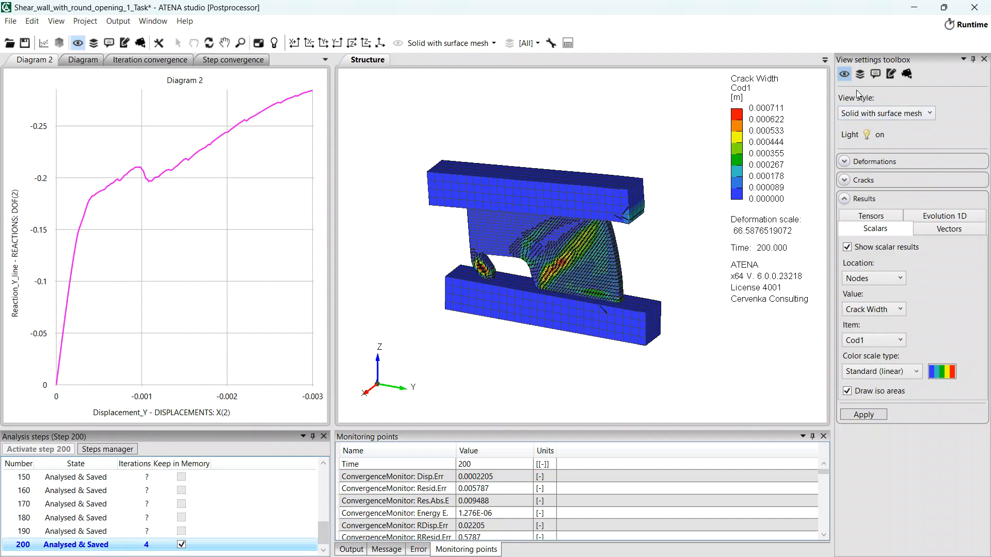
pyautogui.click(860, 74)
pyautogui.click(862, 113)
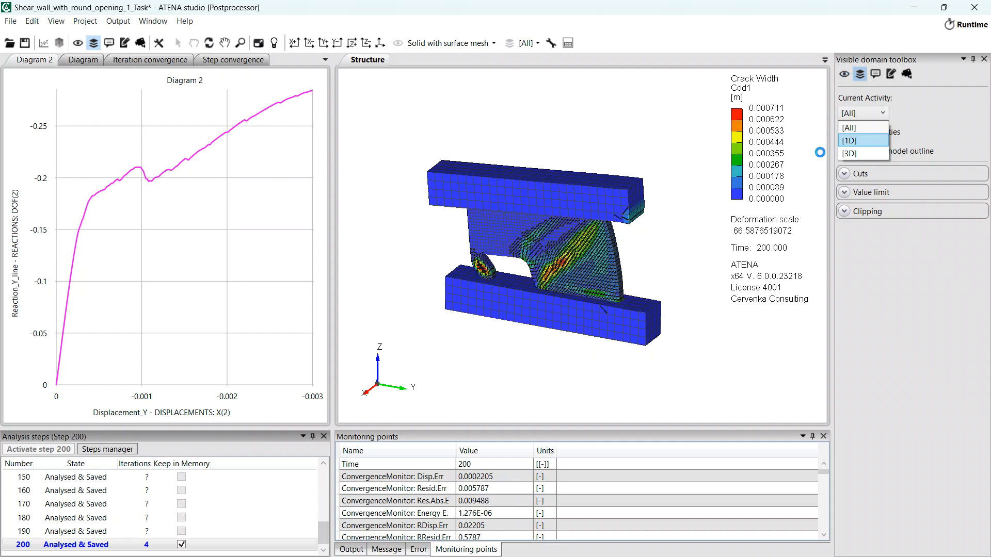
# - Show only the [1D] reinforcement, coloured by Sigma XX stress, viewed from the side
pyautogui.click(845, 74)
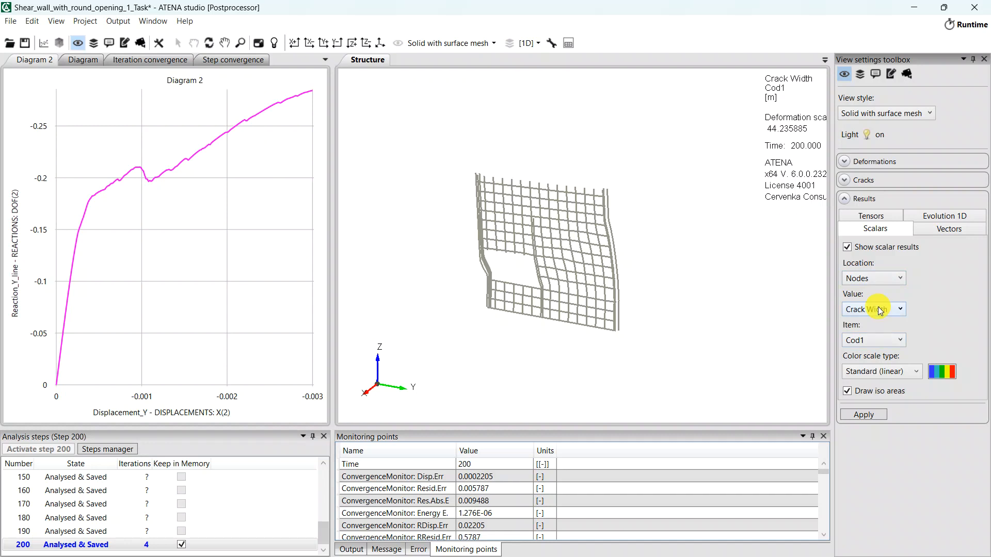
pyautogui.click(880, 310)
pyautogui.scroll(-10, 895, 452)
pyautogui.scroll(-5, 894, 453)
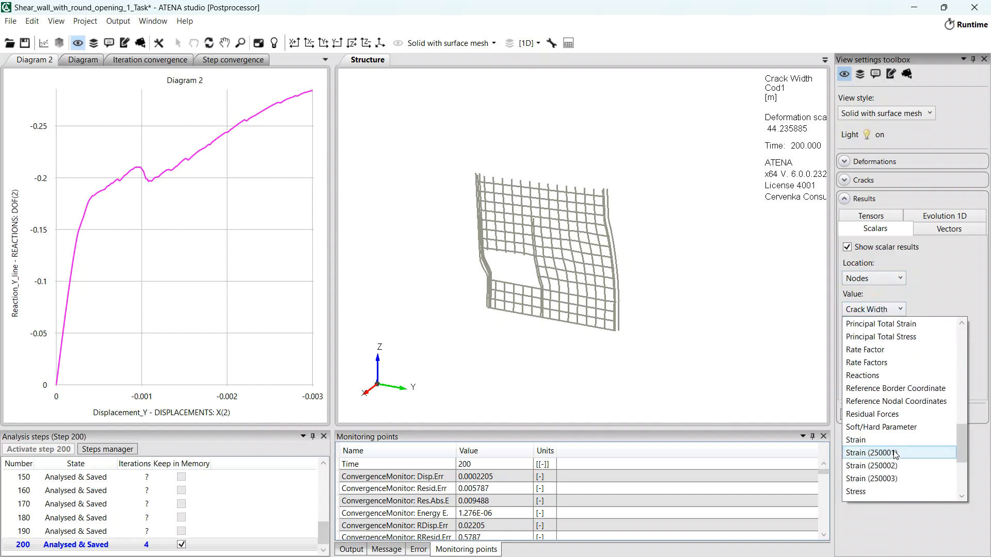
pyautogui.click(894, 489)
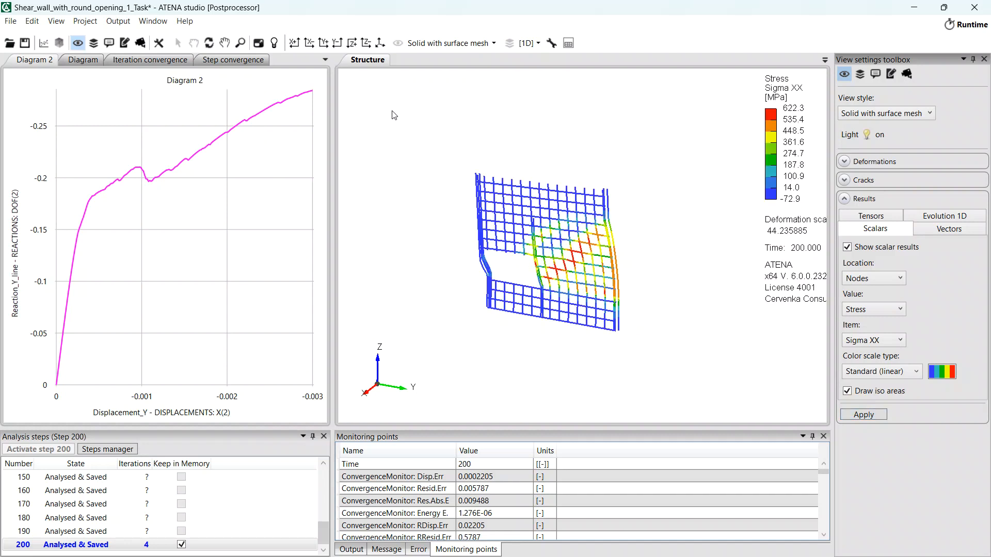
pyautogui.click(311, 42)
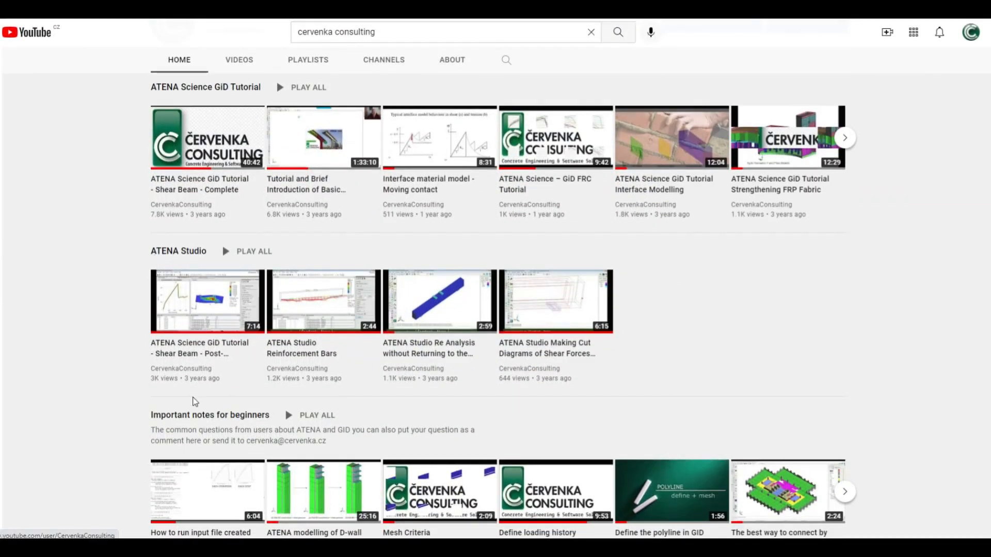
# - Scroll through the CervenkaConsulting channel's ATENA Studio, Webinars and Projects playlists
pyautogui.scroll(-5, 194, 393)
pyautogui.scroll(-4, 192, 422)
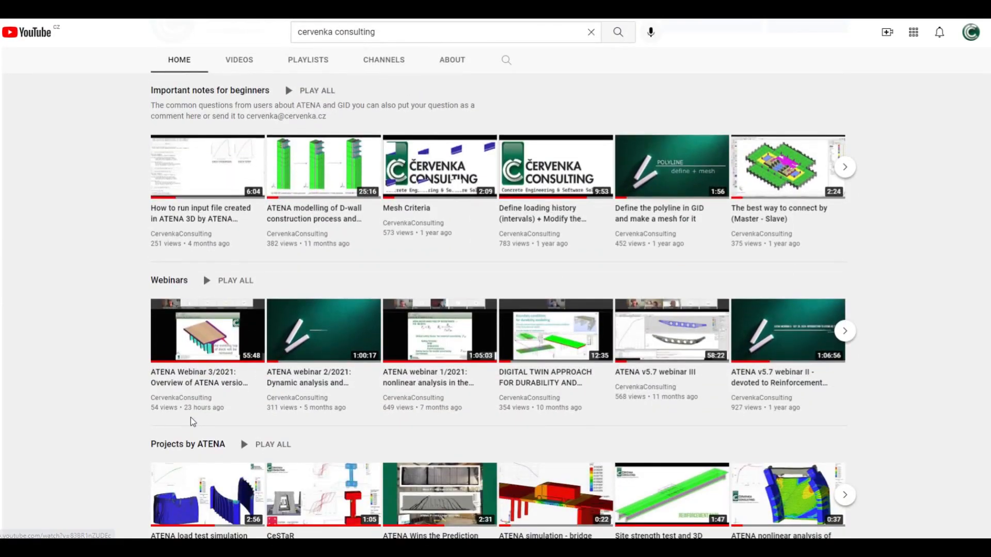